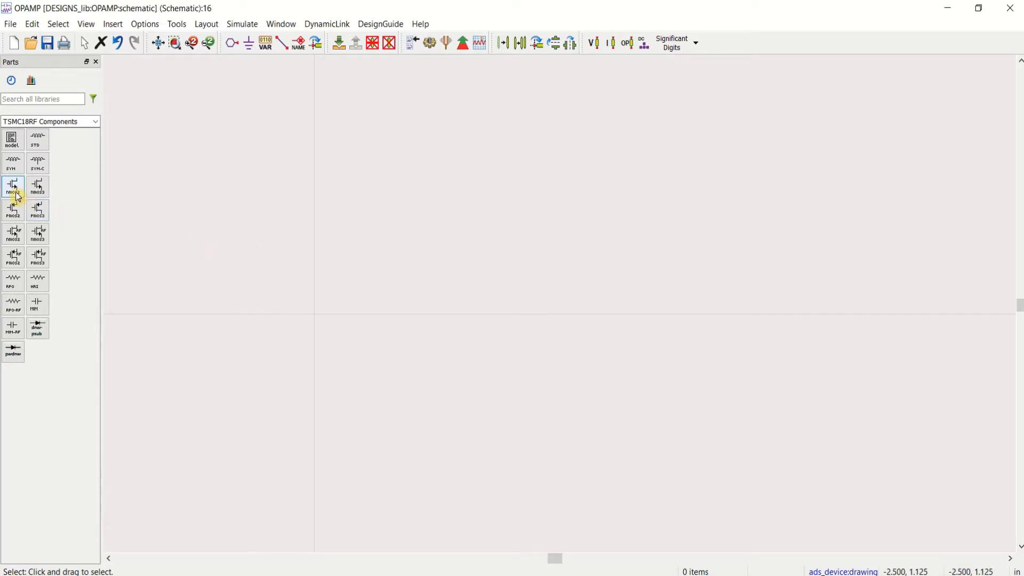
Step: Place two pmos2v transistors side by side in the upper part of the schematic
click(15, 213)
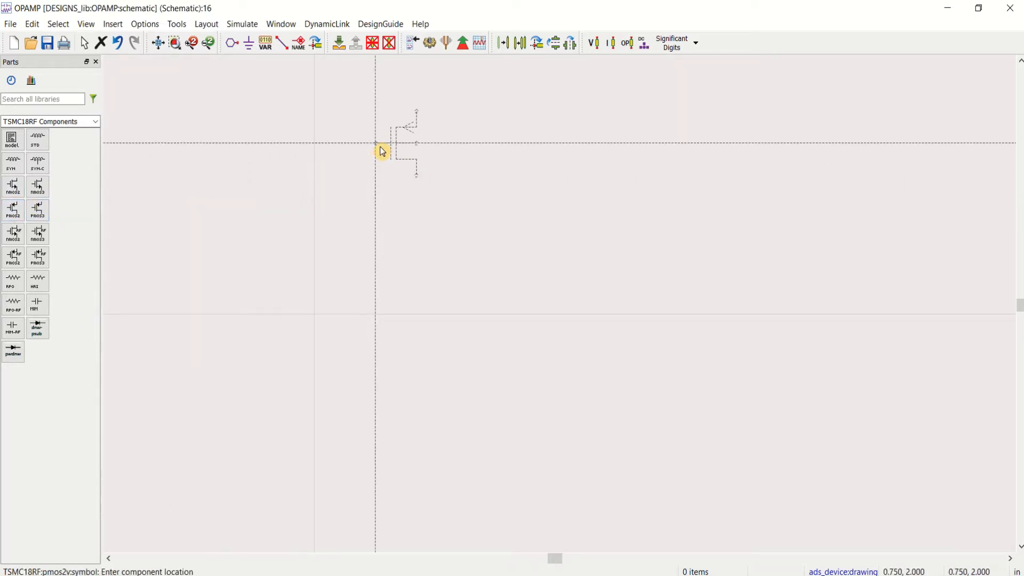
click(381, 147)
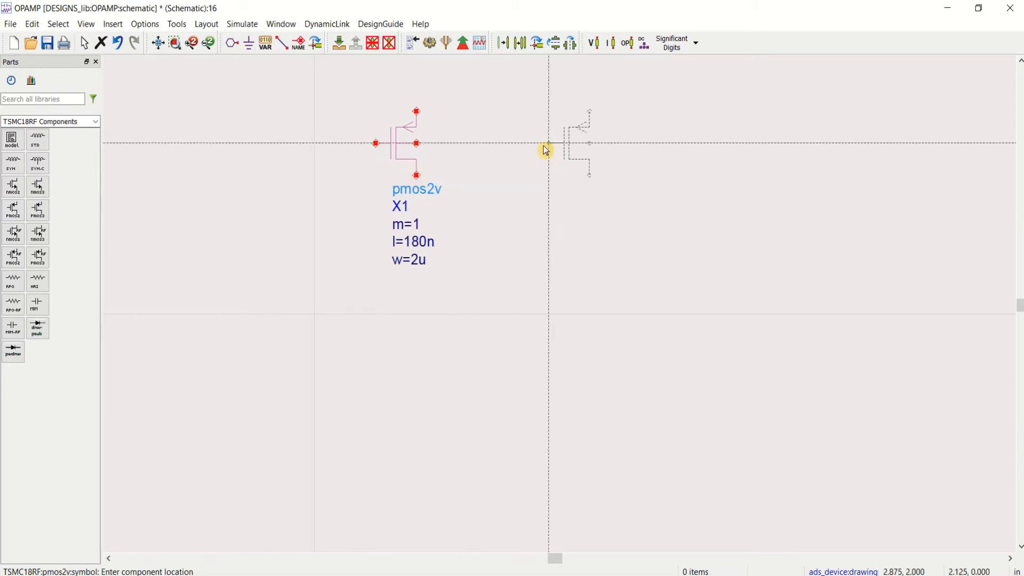
click(523, 147)
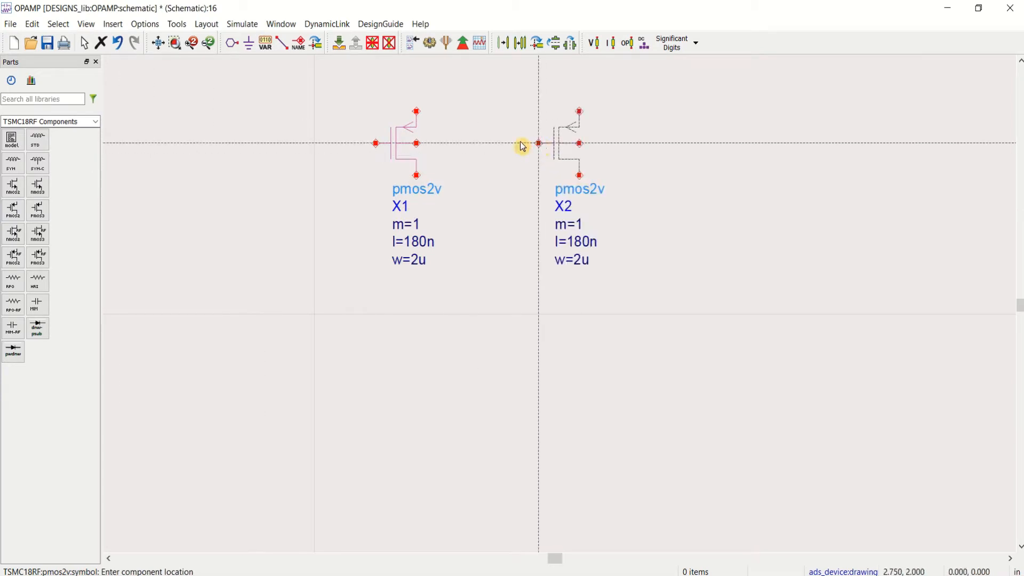
Step: Place two nmos2v transistors side by side, one below each PMOS transistor
click(13, 187)
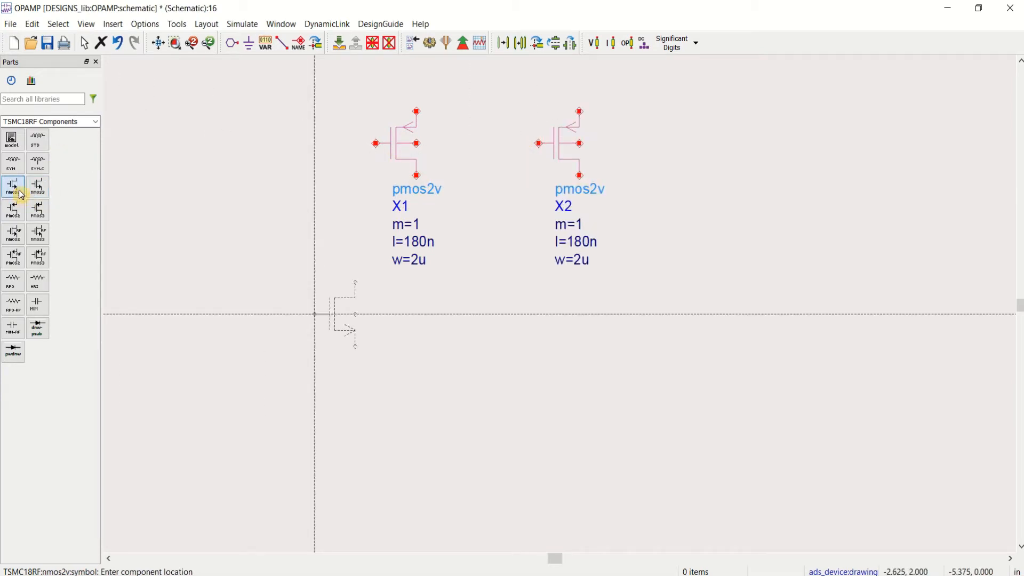
click(373, 319)
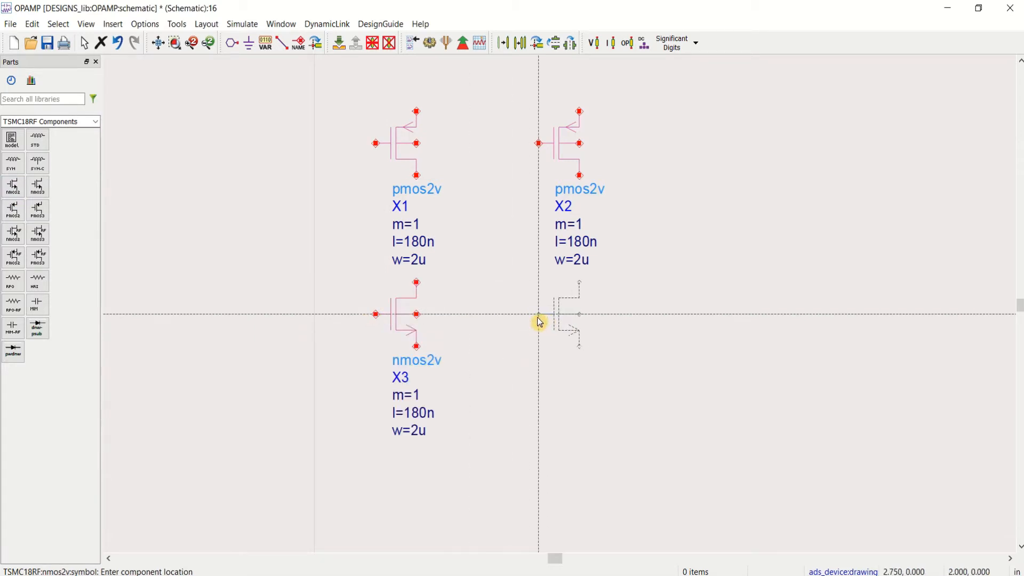
click(539, 319)
key(Escape)
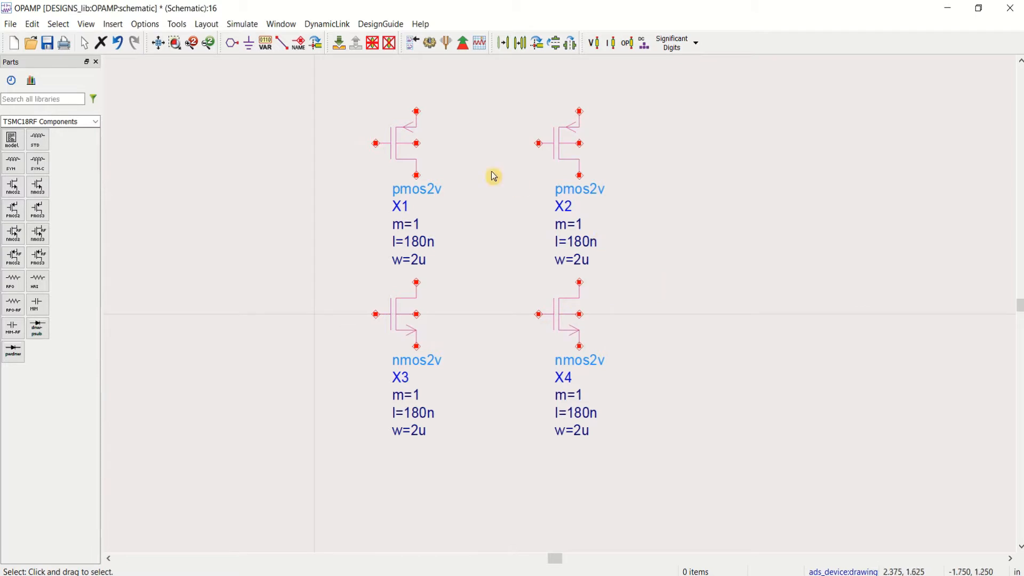
Step: Mirror PMOS transistor X1 about the Y axis and shift it right so its gate faces X2
click(405, 153)
click(574, 46)
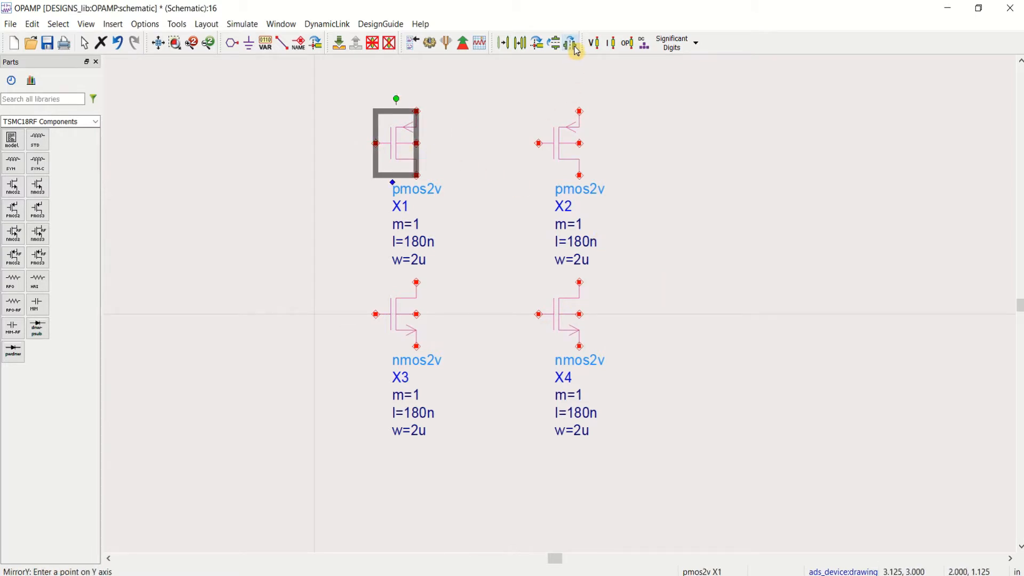
click(387, 143)
key(Escape)
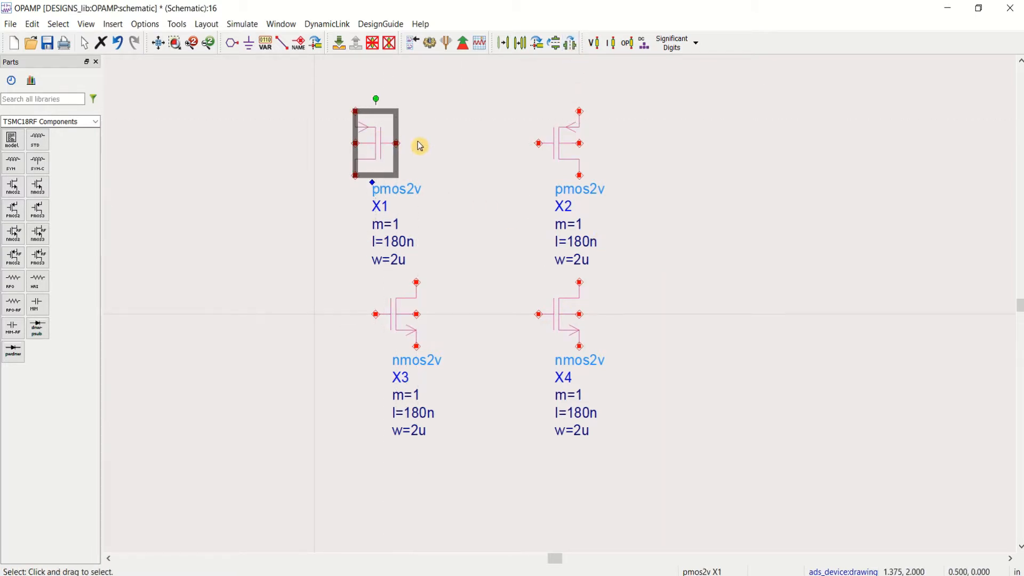
drag(399, 143, 440, 144)
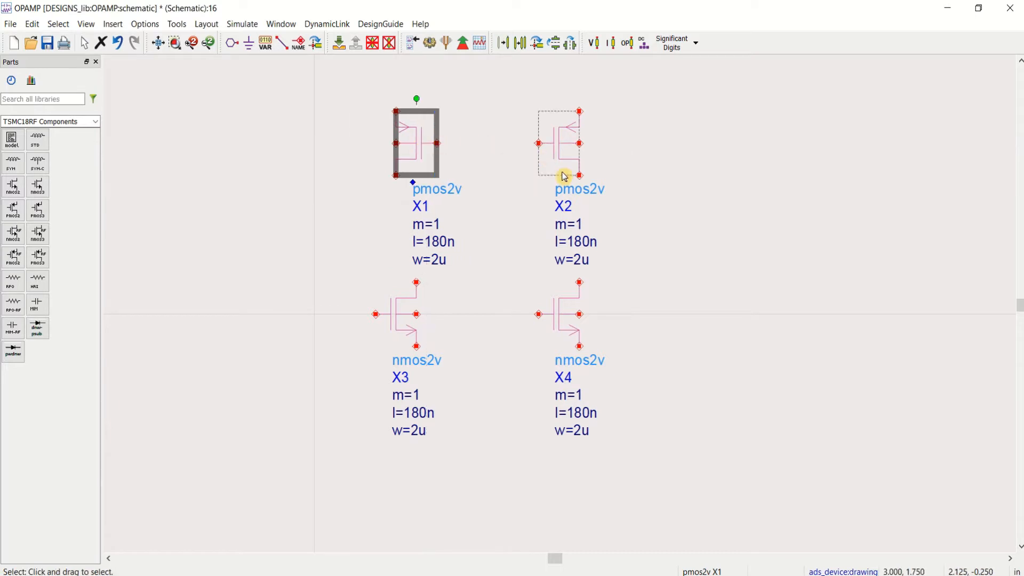
Step: Mirror NMOS transistor X4 about the Y axis and shift it slightly right so its gate faces outward
click(558, 328)
click(571, 43)
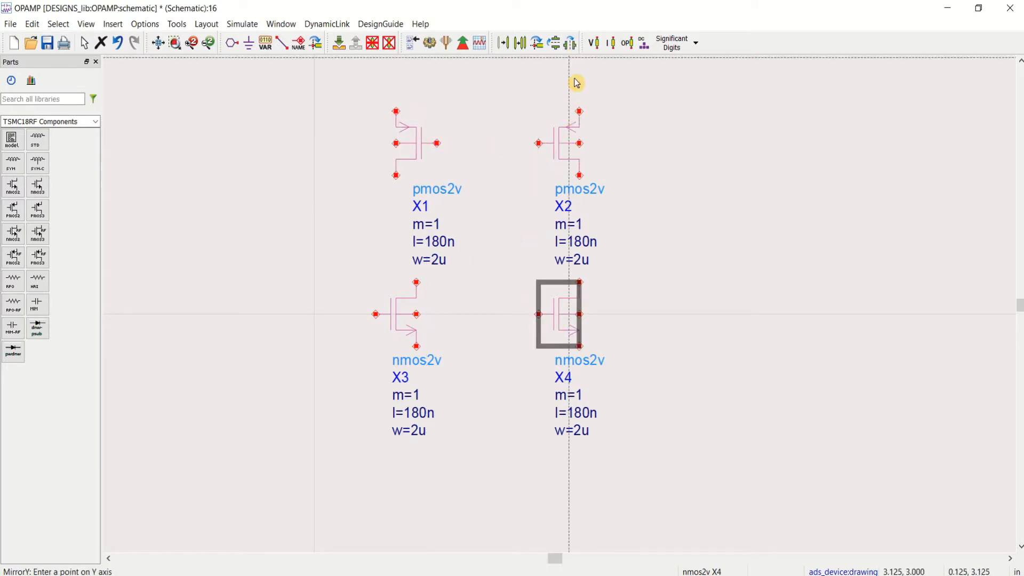
click(564, 328)
key(Escape)
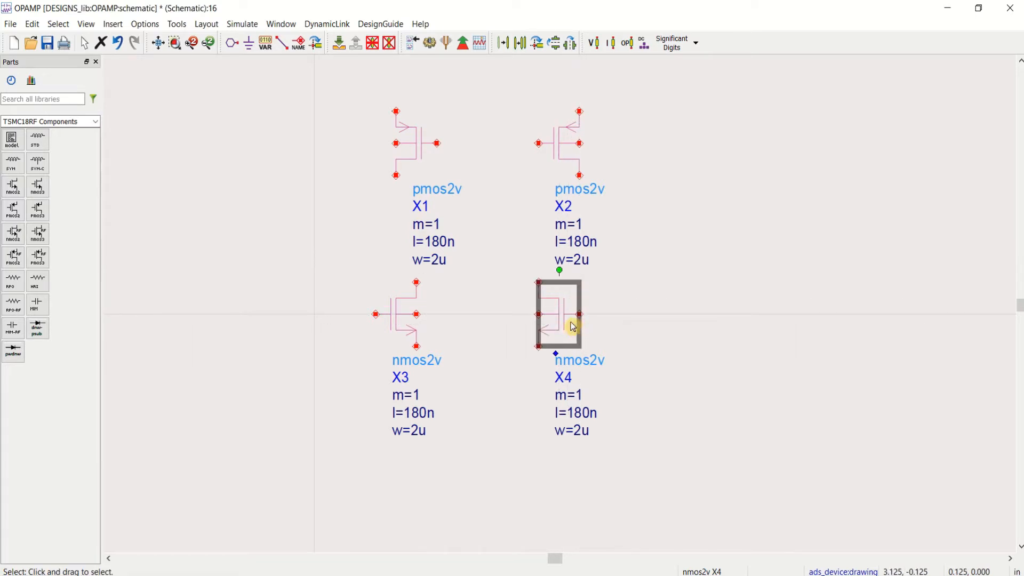
drag(576, 327, 607, 327)
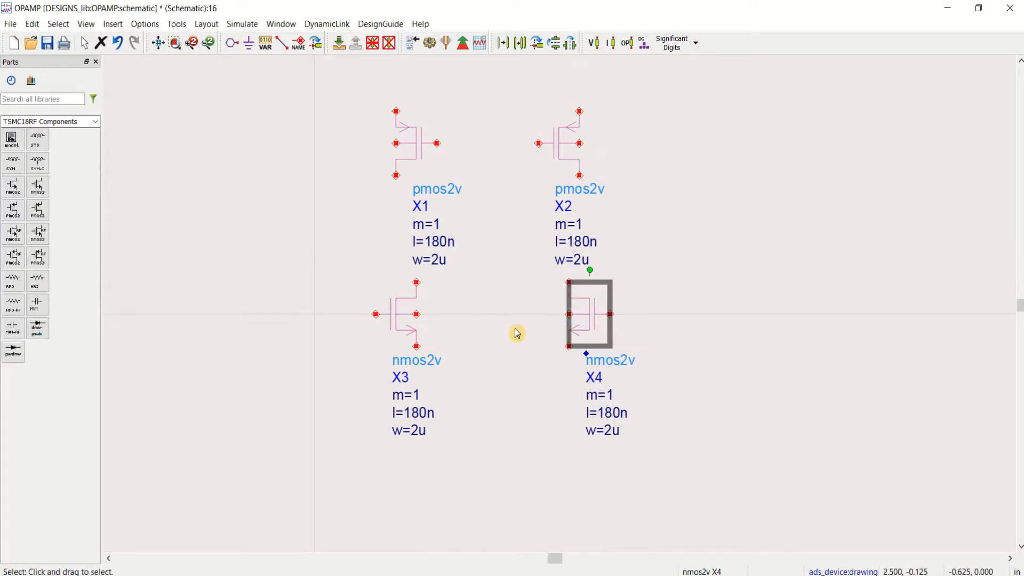
key(F5)
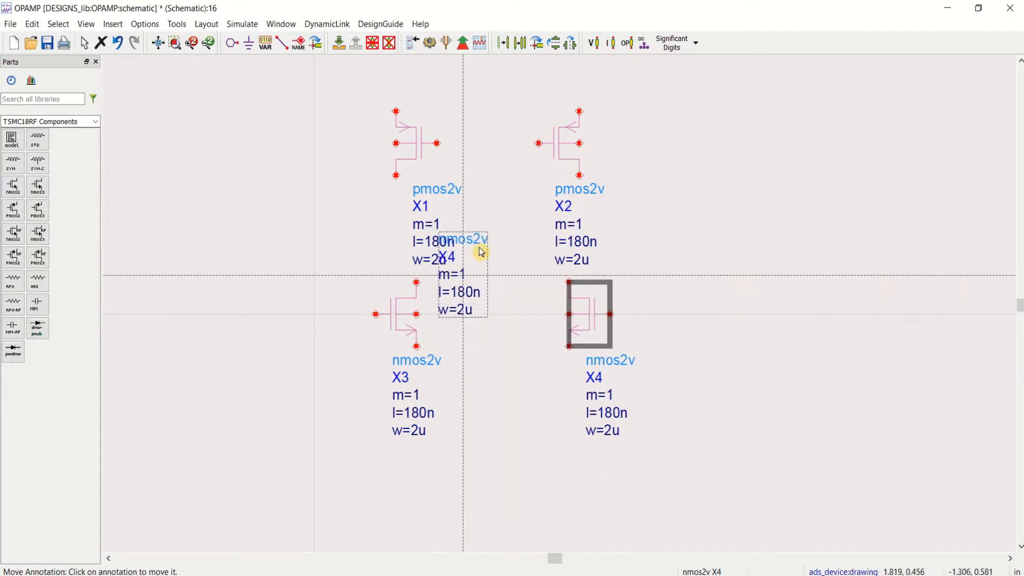
key(Escape)
click(692, 293)
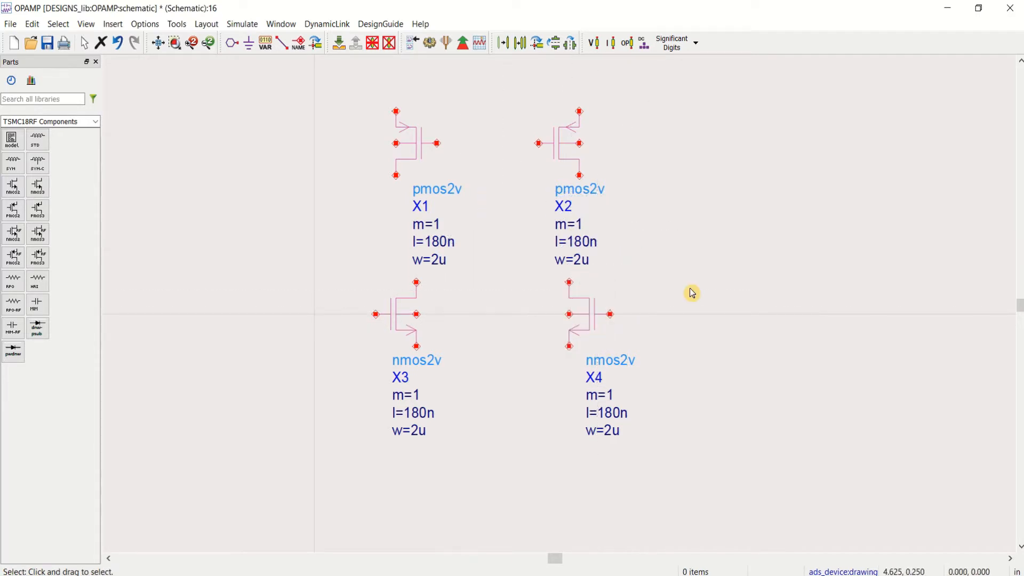
Step: Move the parameter annotations of the PMOS pair to the outer sides, X1's to its left and X2's to its right
key(F5)
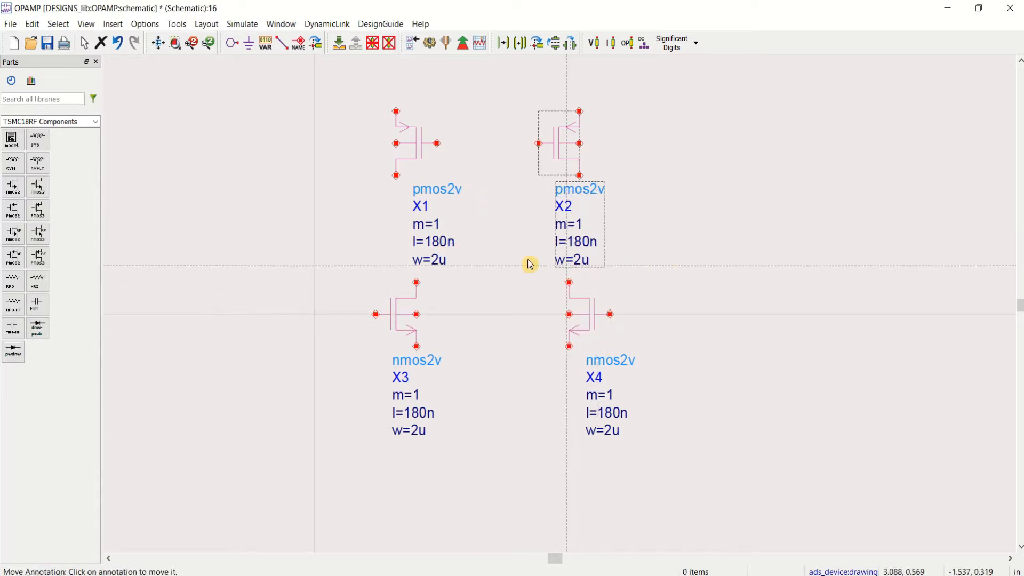
click(445, 244)
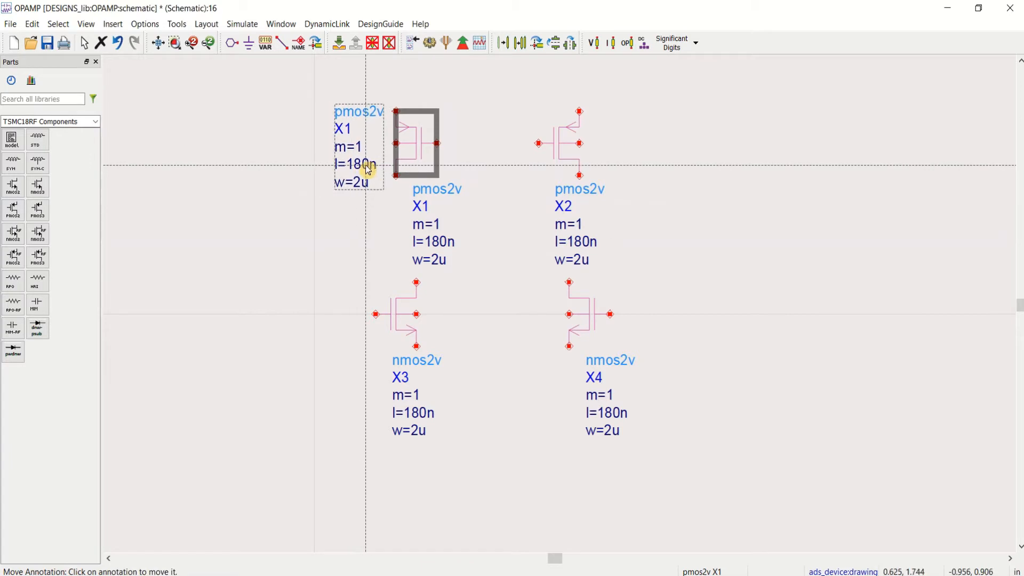
click(364, 169)
click(570, 220)
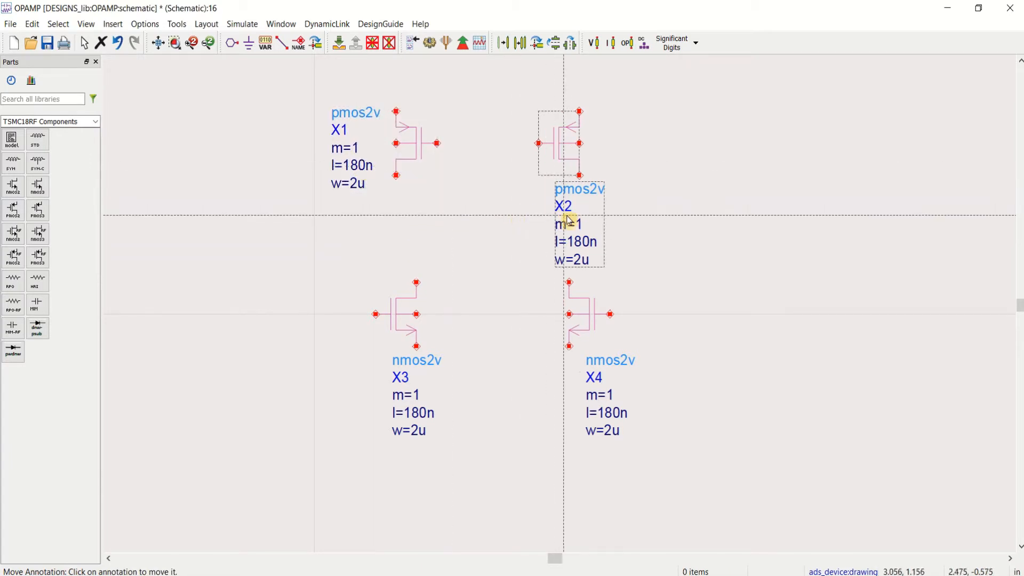
click(614, 147)
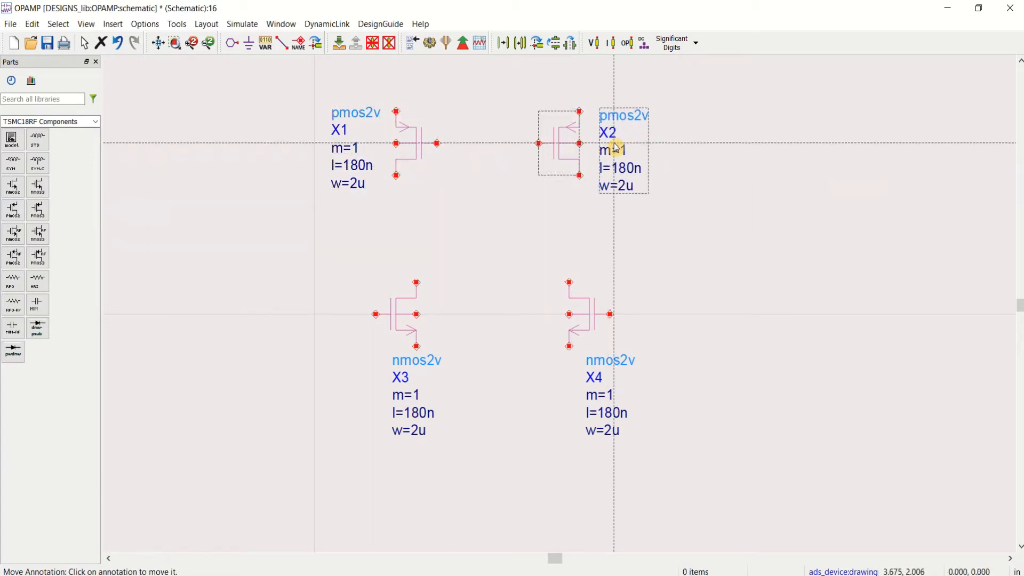
Step: Move the parameter annotations of NMOS transistors X3 and X4 into the space between the two devices
click(429, 403)
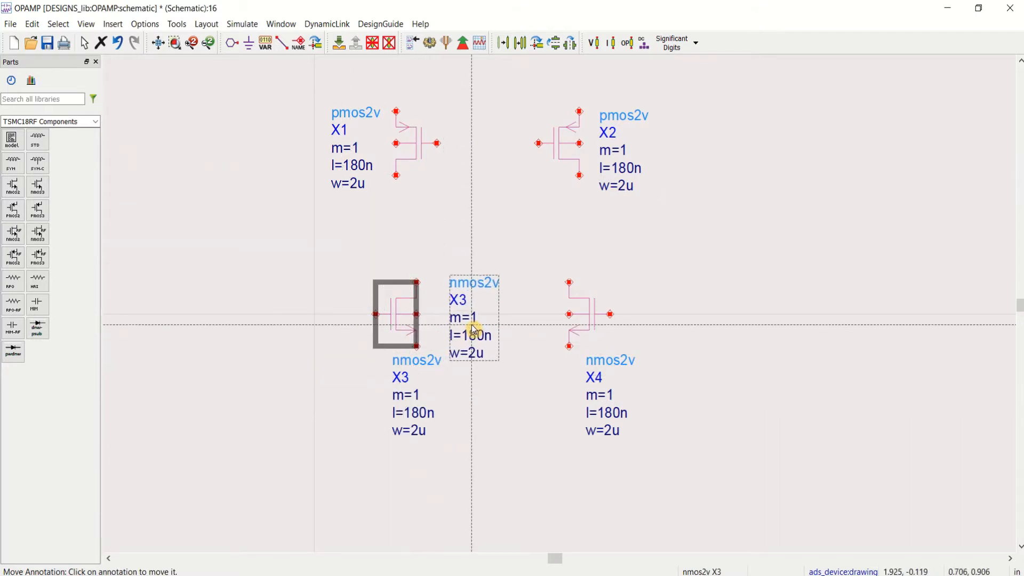
click(465, 331)
click(609, 398)
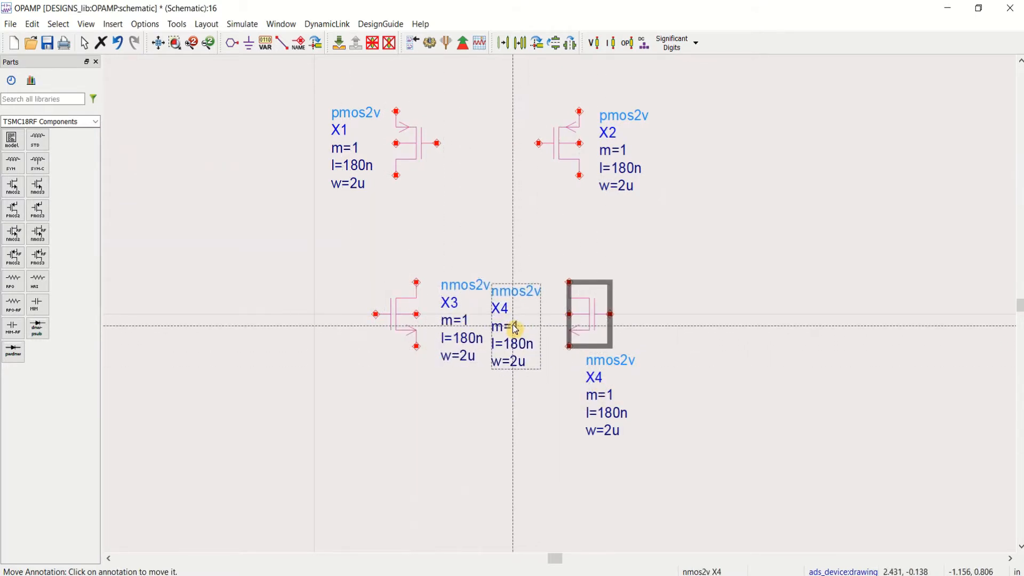
click(515, 325)
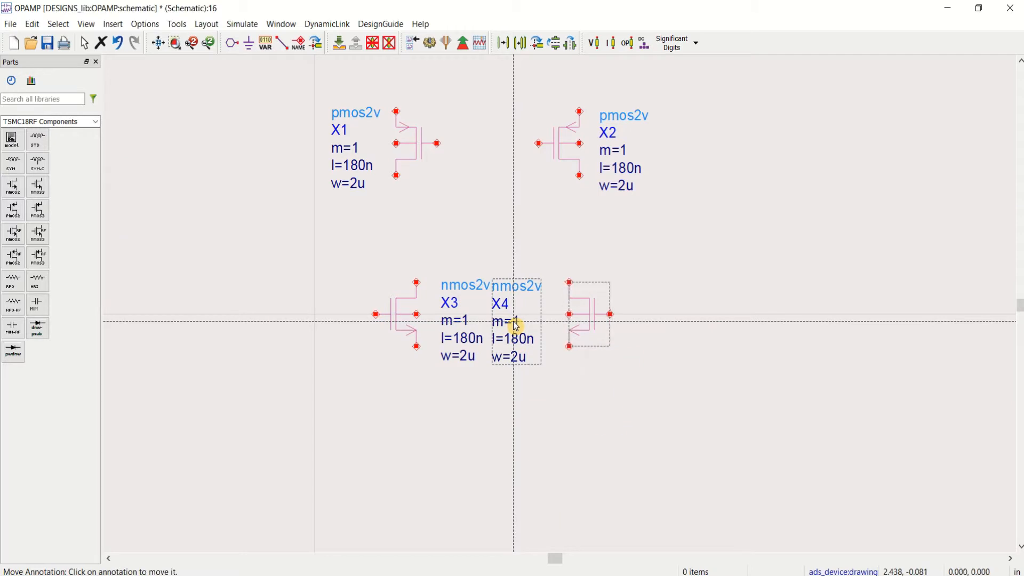
key(Escape)
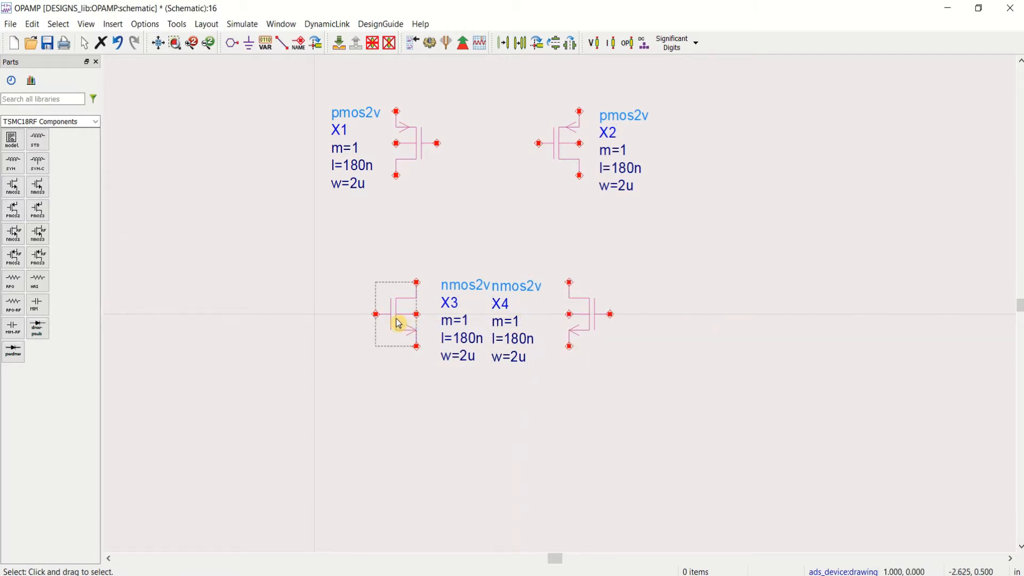
Step: Move NMOS transistors X3 and X4 up and outward so their drains align vertically with the drains of X1 and X2
drag(396, 320, 378, 281)
drag(583, 323, 601, 302)
click(722, 254)
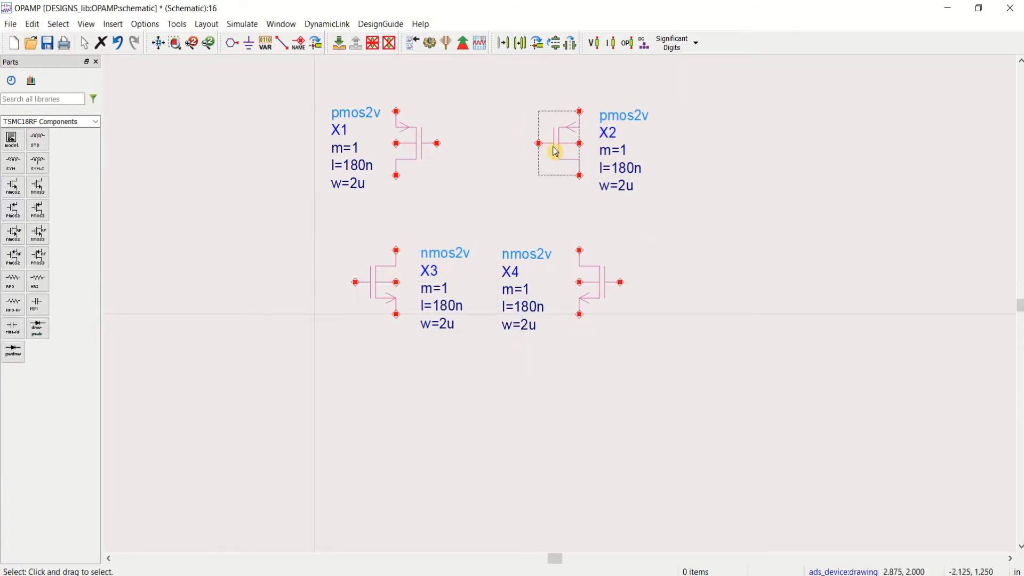
Step: Wire the drain of X1 to the drain of X3 and the drain of X2 to the drain of X4
click(283, 44)
click(396, 176)
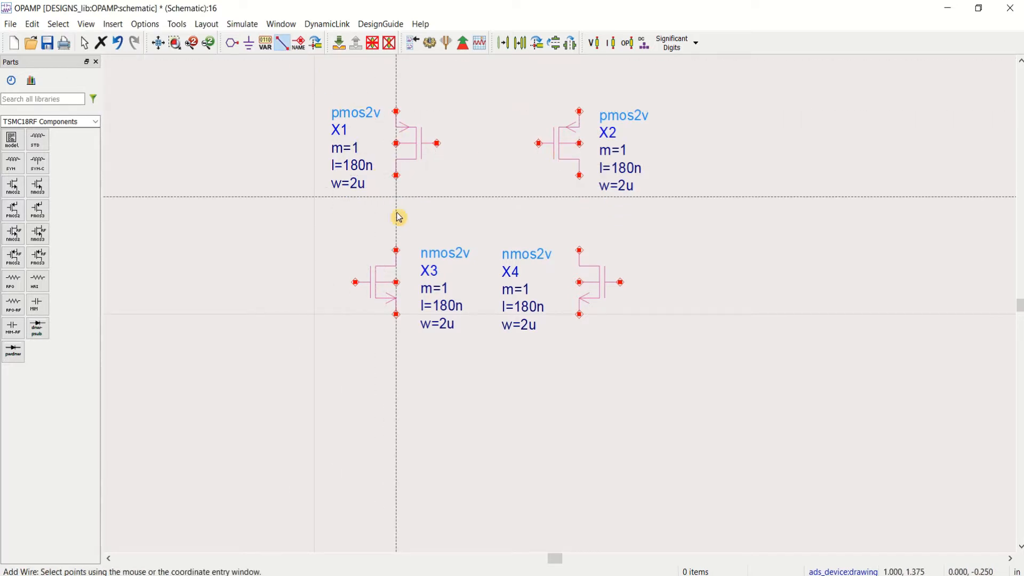
click(396, 250)
click(580, 176)
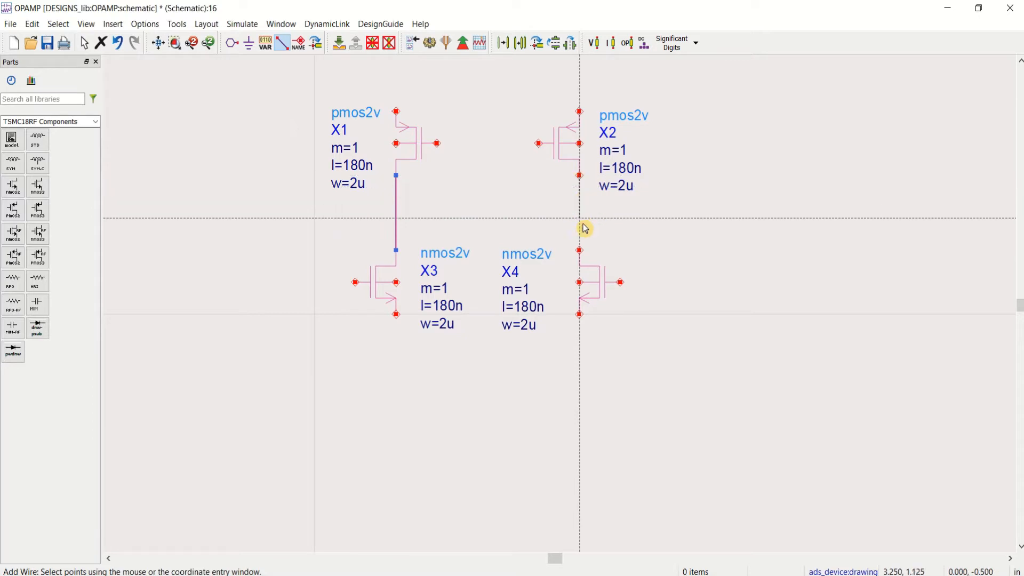
click(579, 250)
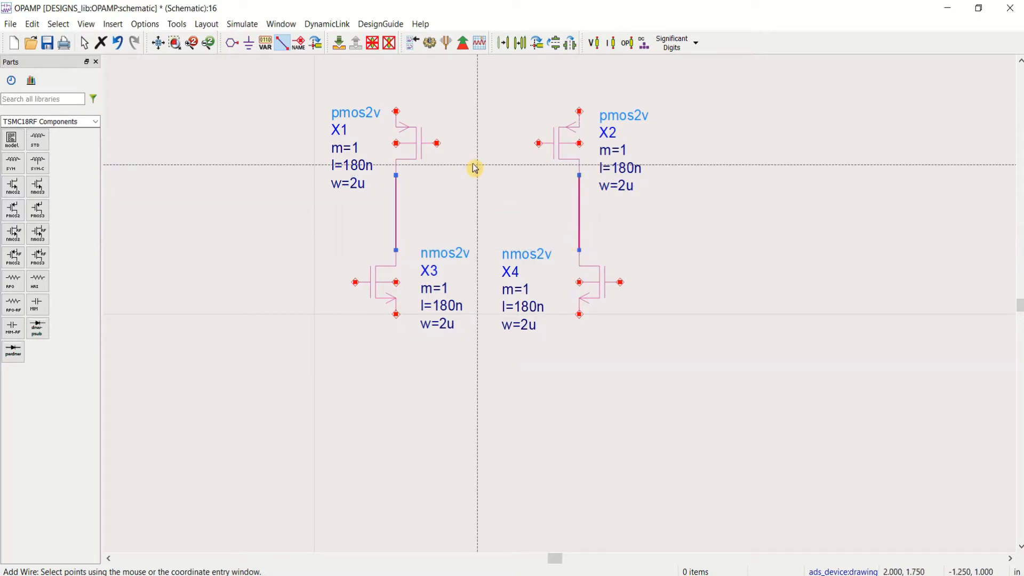
Step: Wire the gates of X1 and X2 together and connect them to the X1–X3 drain node to form a current mirror
click(437, 143)
click(538, 143)
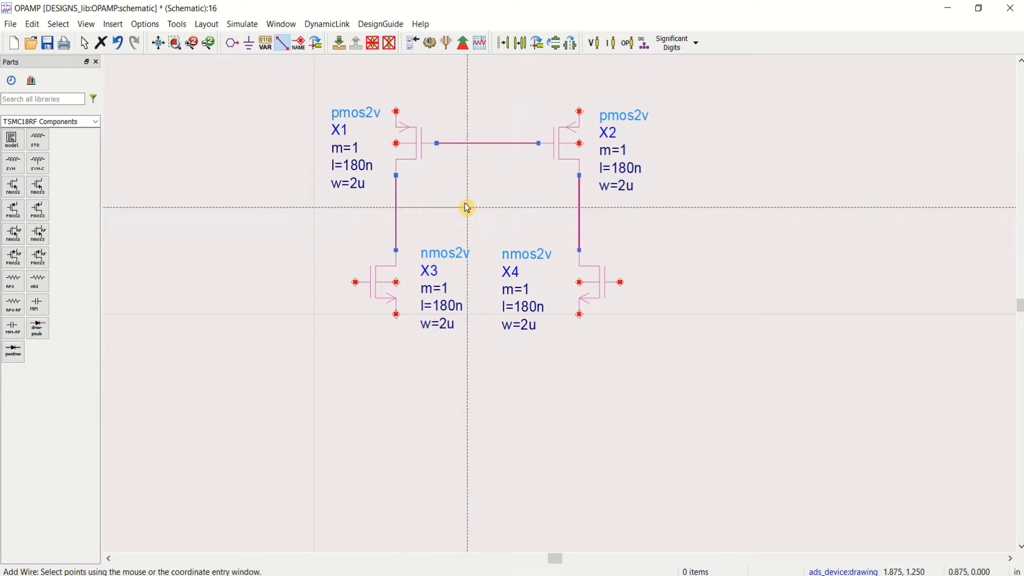
click(480, 207)
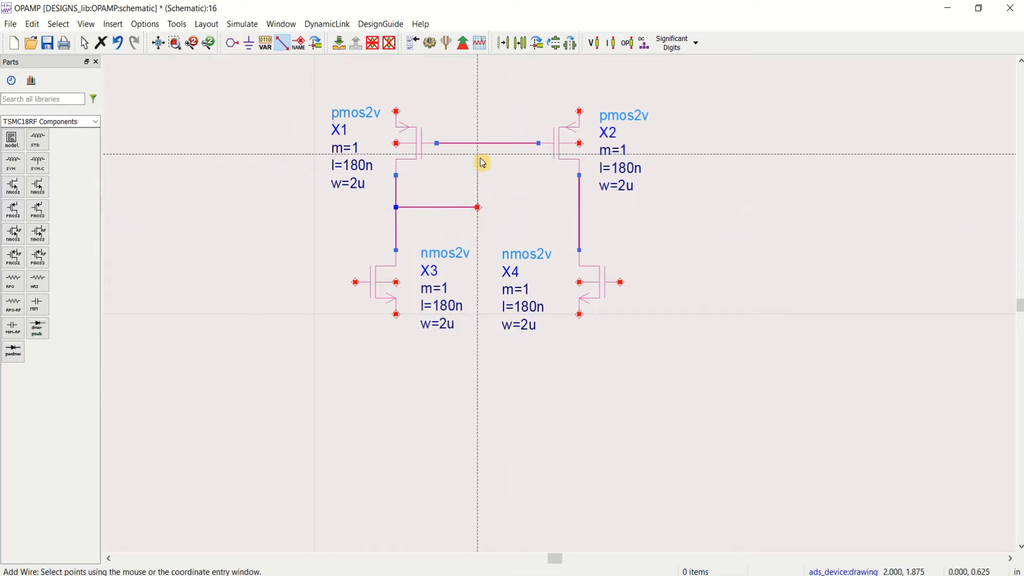
click(482, 145)
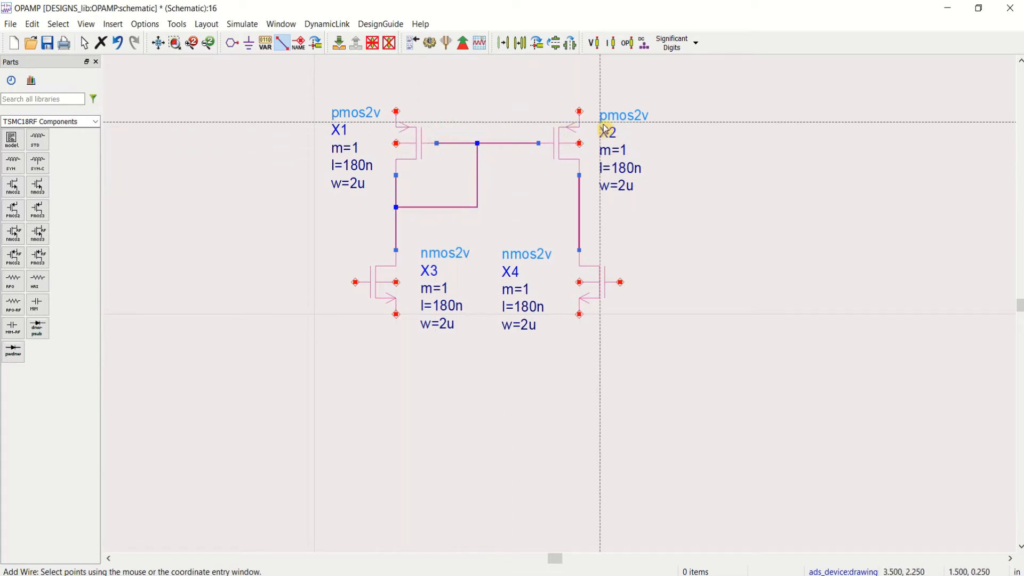
Step: Wire the body terminals of X1 and X2 to their sources and join both sources with a common supply wire
click(397, 144)
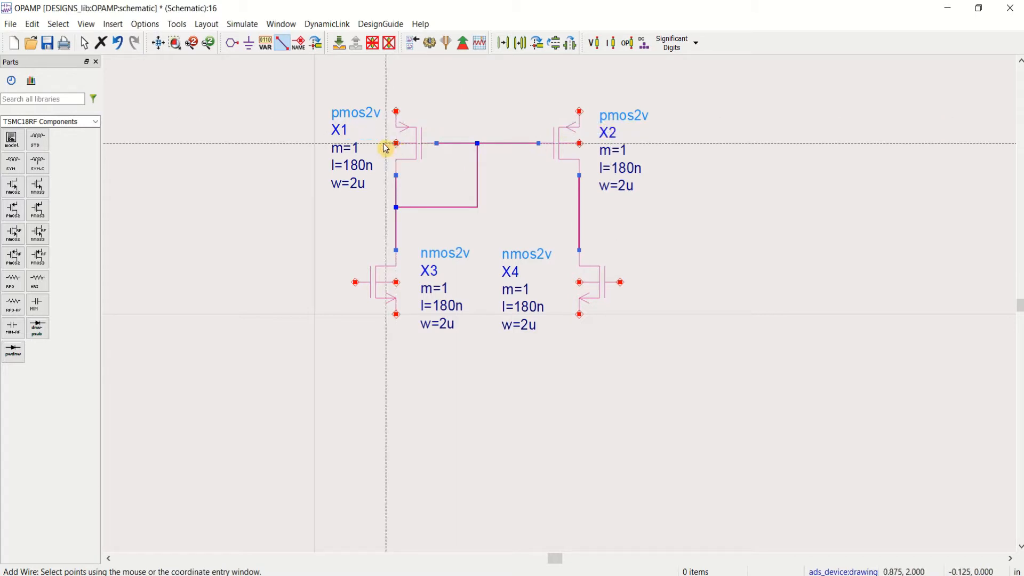
click(386, 111)
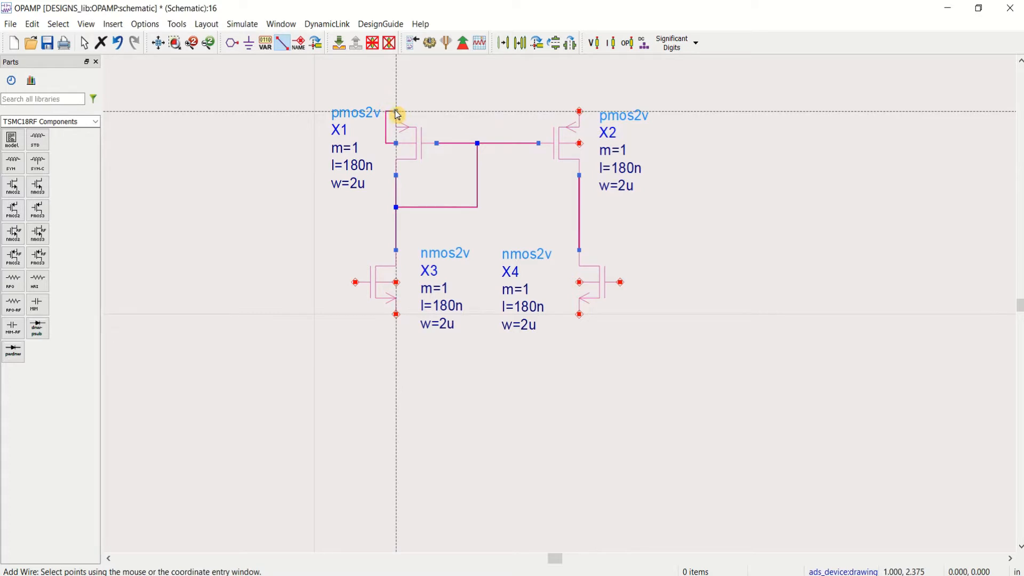
click(397, 112)
click(580, 112)
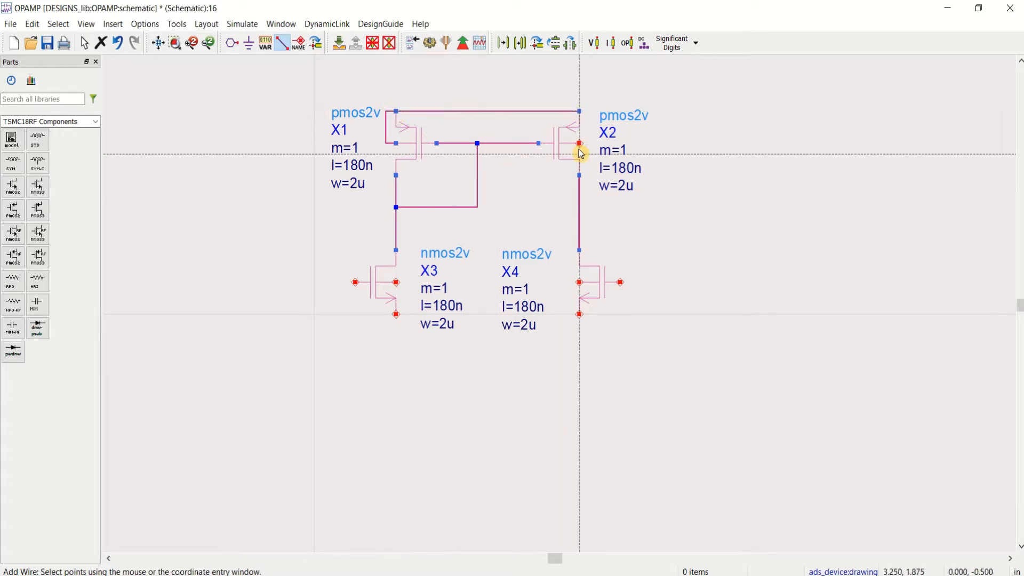
click(590, 112)
click(580, 112)
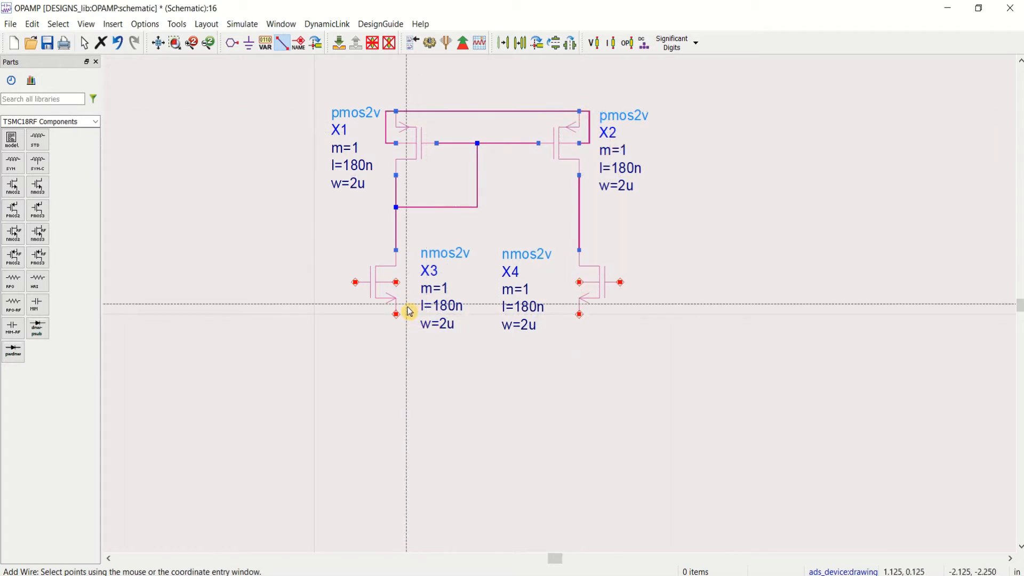
Step: Place a ground symbol next to the body terminal of each NMOS transistor, X3 and X4
click(251, 46)
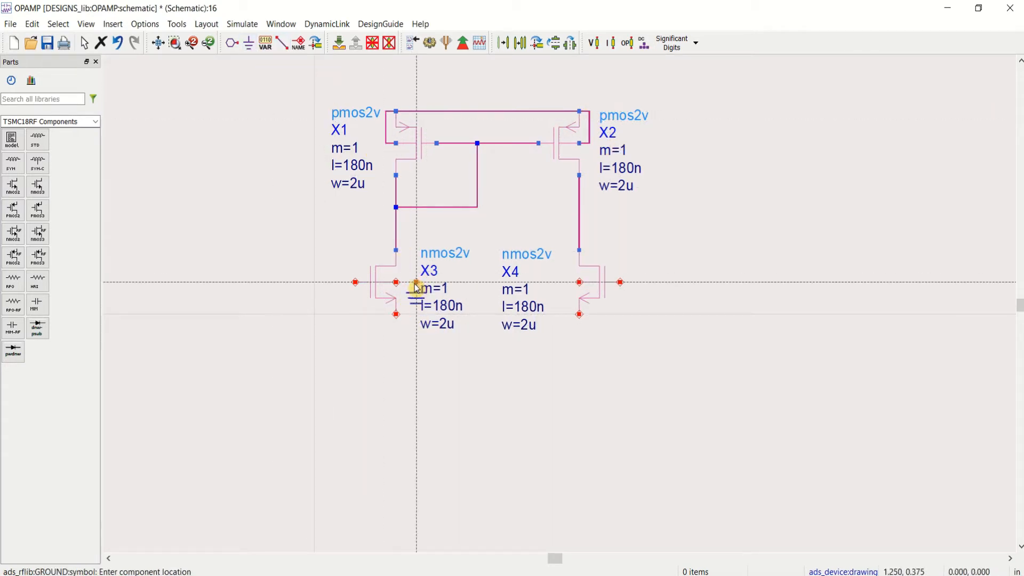
click(417, 286)
click(560, 288)
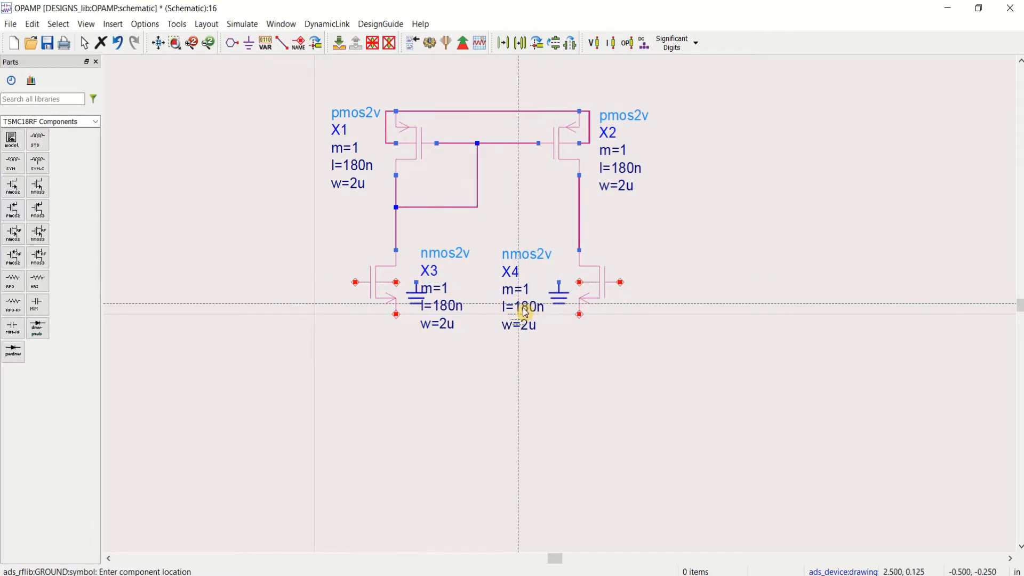
Step: Wire the body terminals of X3 and X4 to their adjacent ground symbols
key(Escape)
click(283, 44)
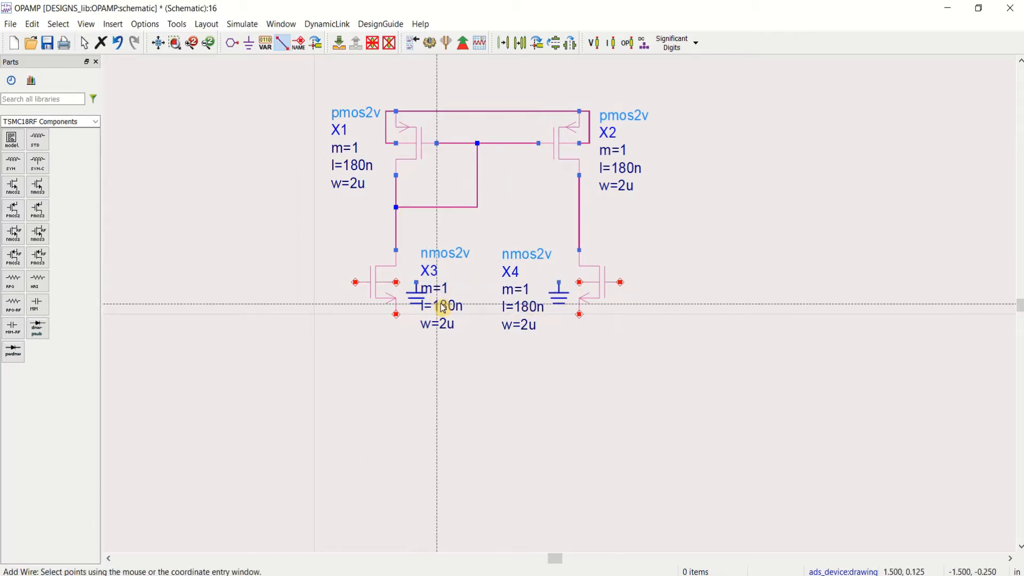
click(416, 283)
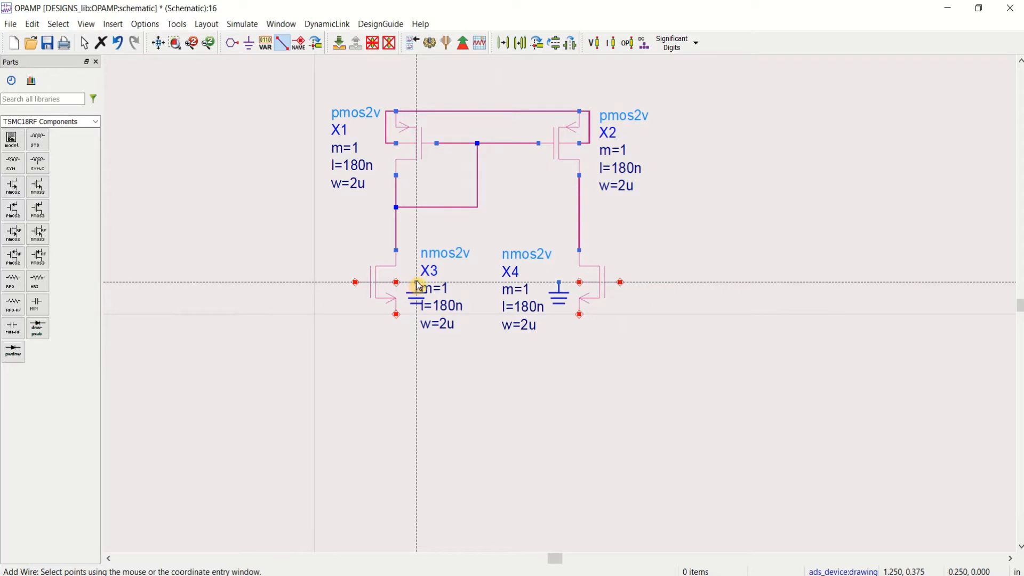
click(396, 281)
click(580, 283)
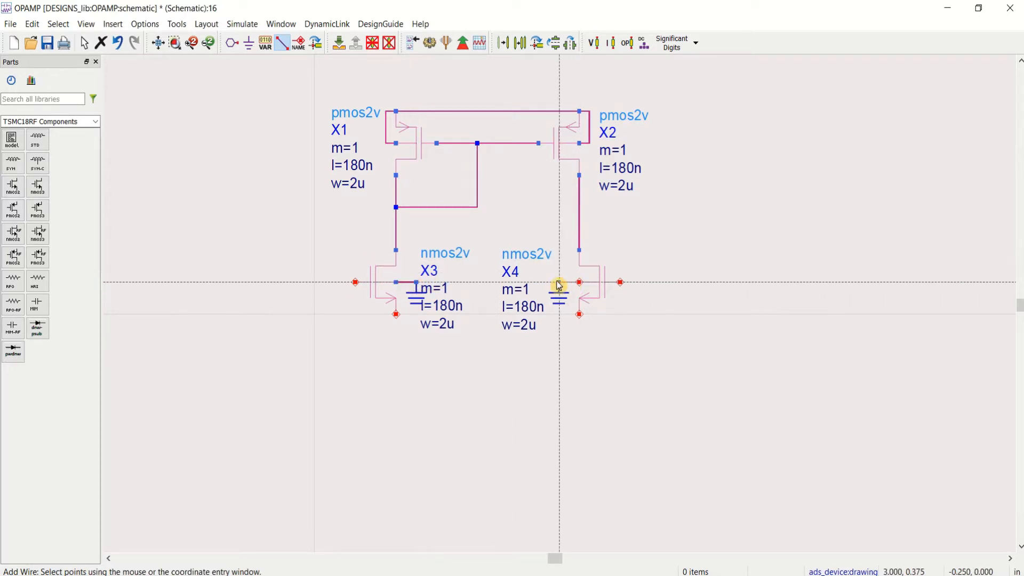
click(559, 283)
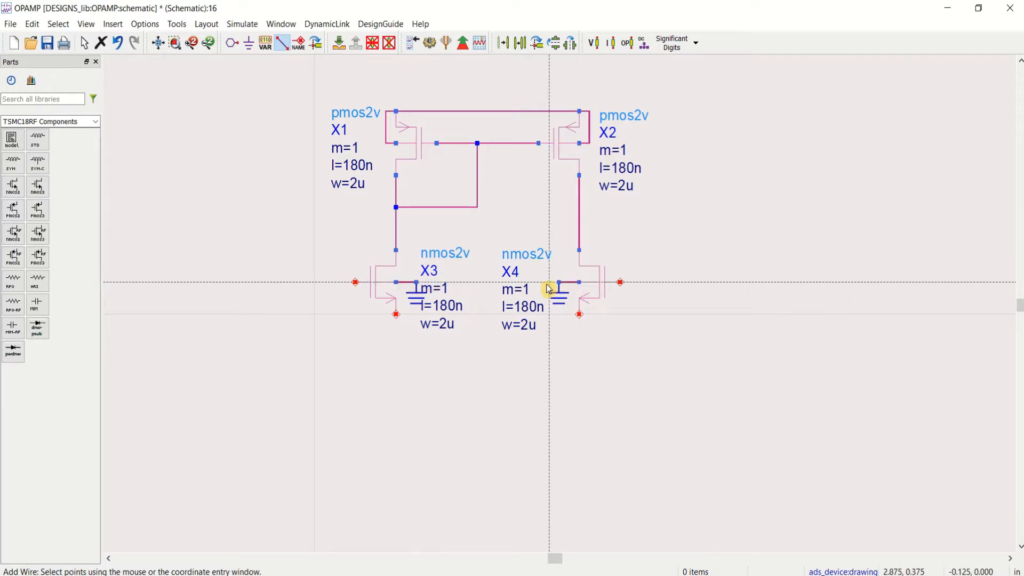
Step: Join the sources of X3 and X4 with a common wire running just below them
click(396, 316)
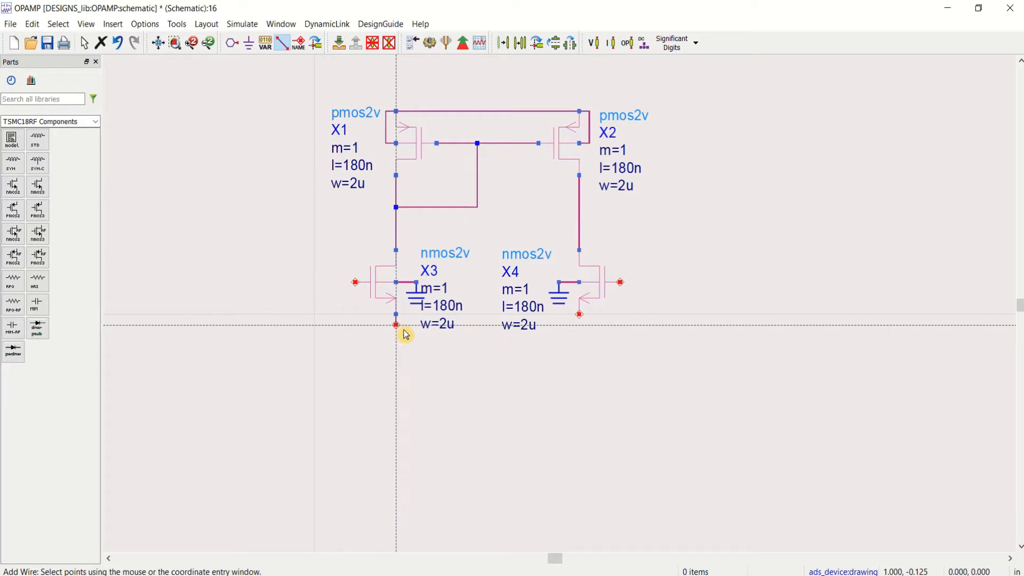
click(579, 325)
click(579, 315)
key(Escape)
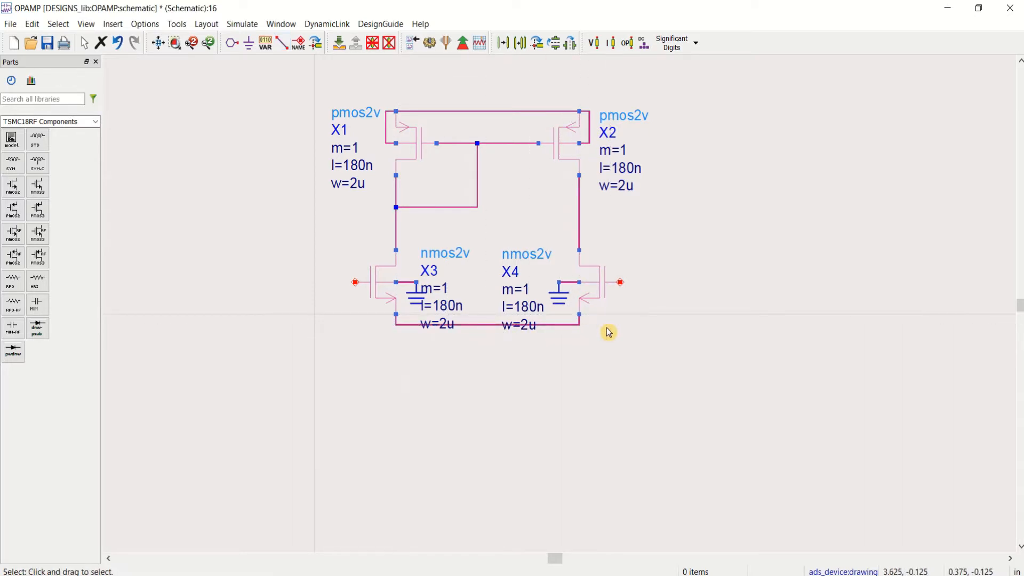
Step: Copy NMOS transistor X3 and place the duplicate centred below the differential pair as the tail transistor
click(383, 280)
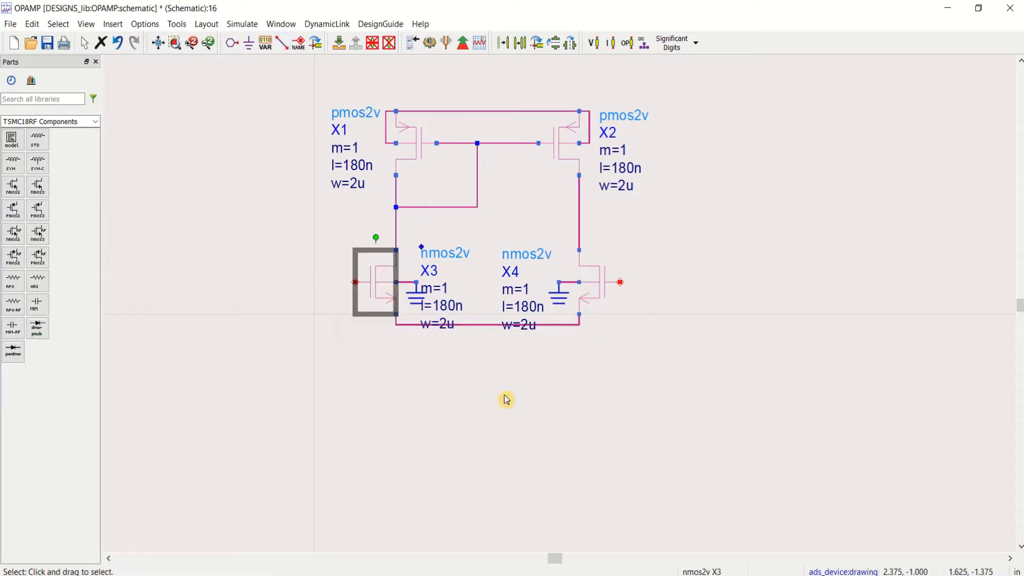
click(518, 408)
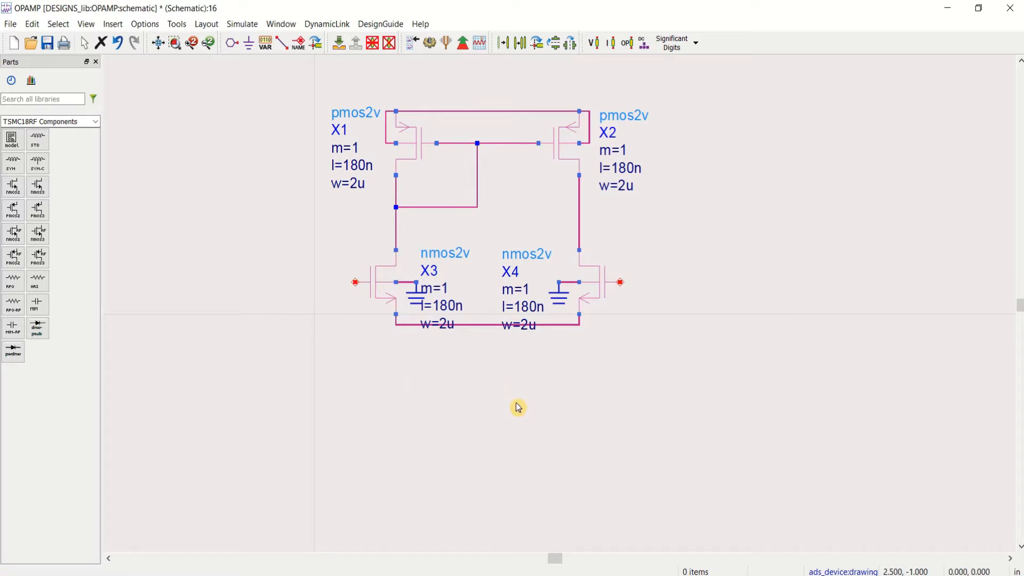
key(ctrl+v)
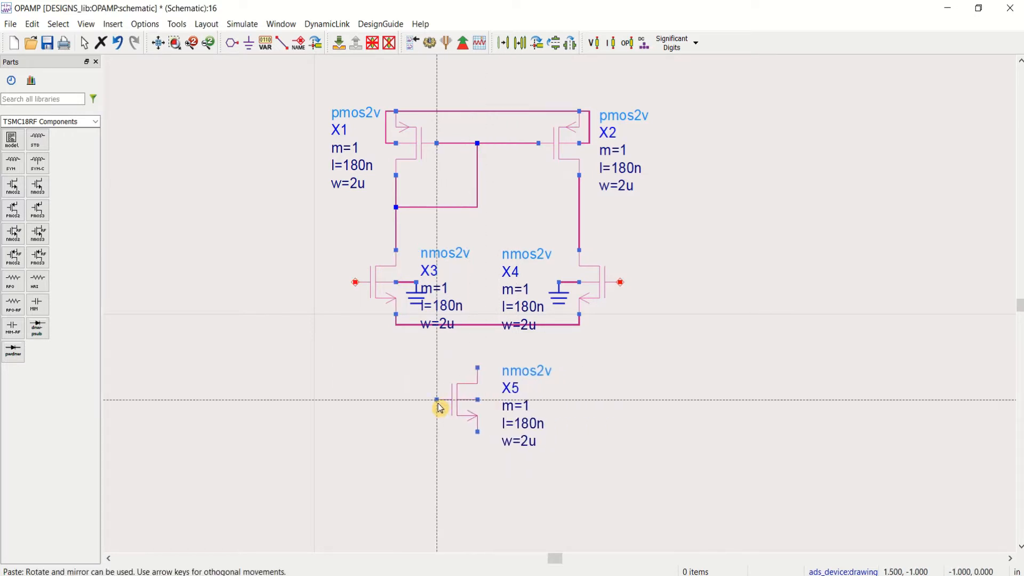
click(444, 404)
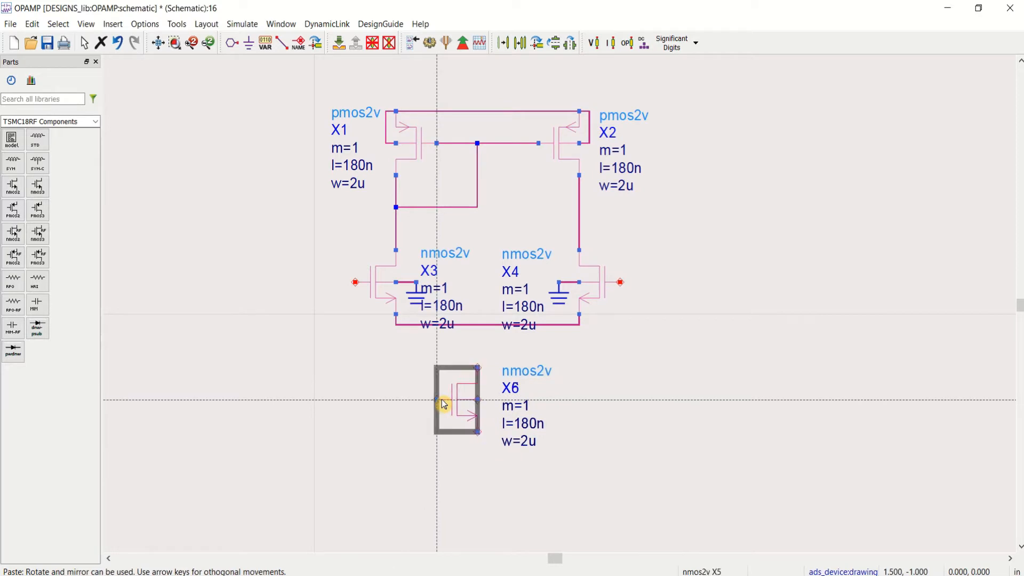
key(Escape)
click(540, 409)
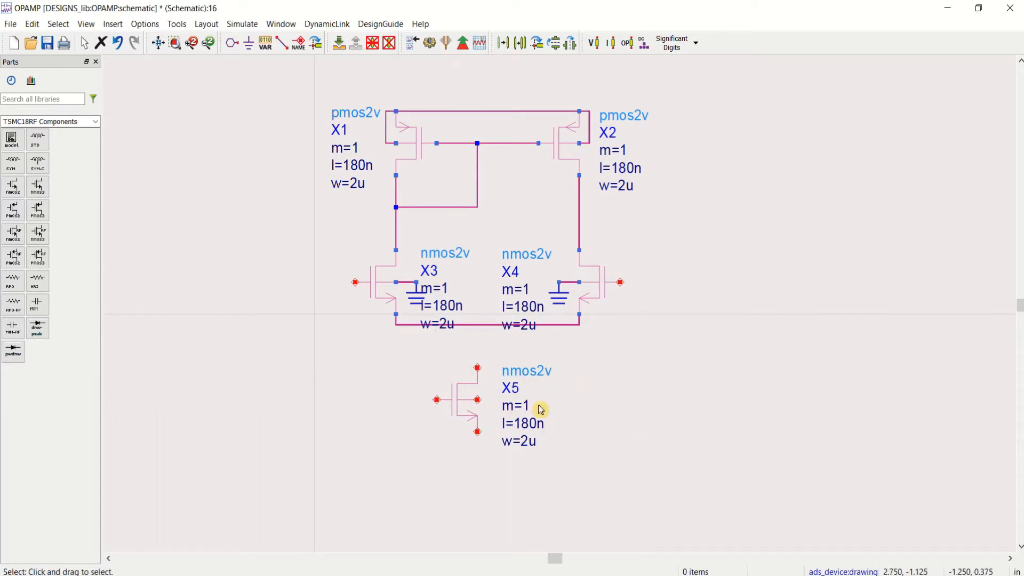
Step: Wire the drain of tail transistor X5 to the common source wire of X3 and X4
click(282, 43)
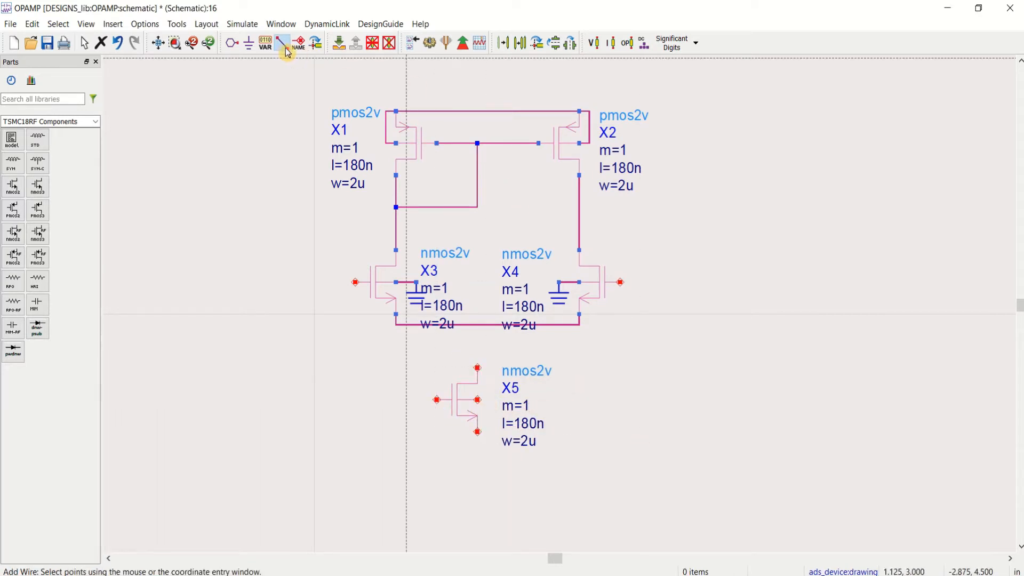
click(478, 367)
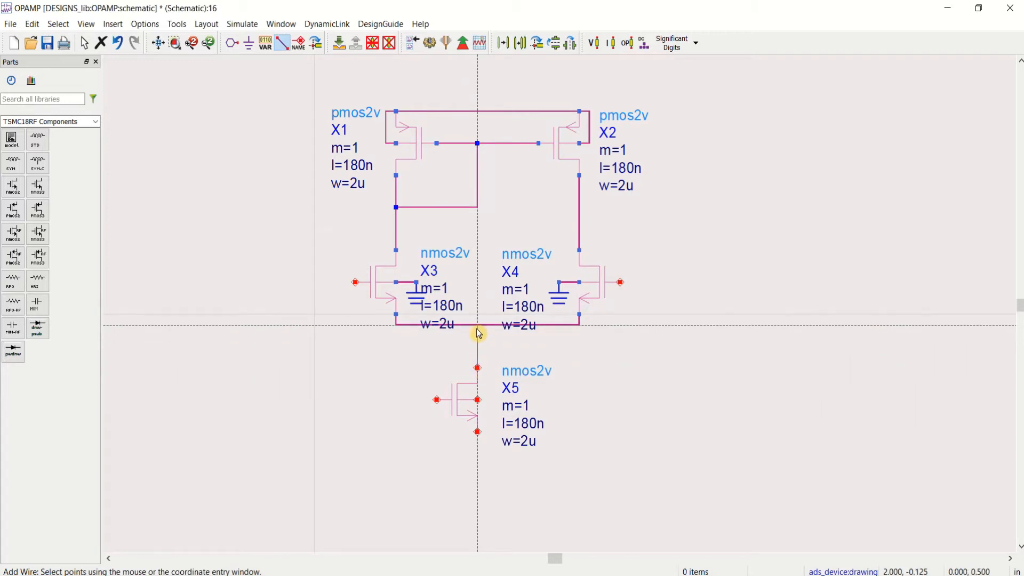
click(478, 326)
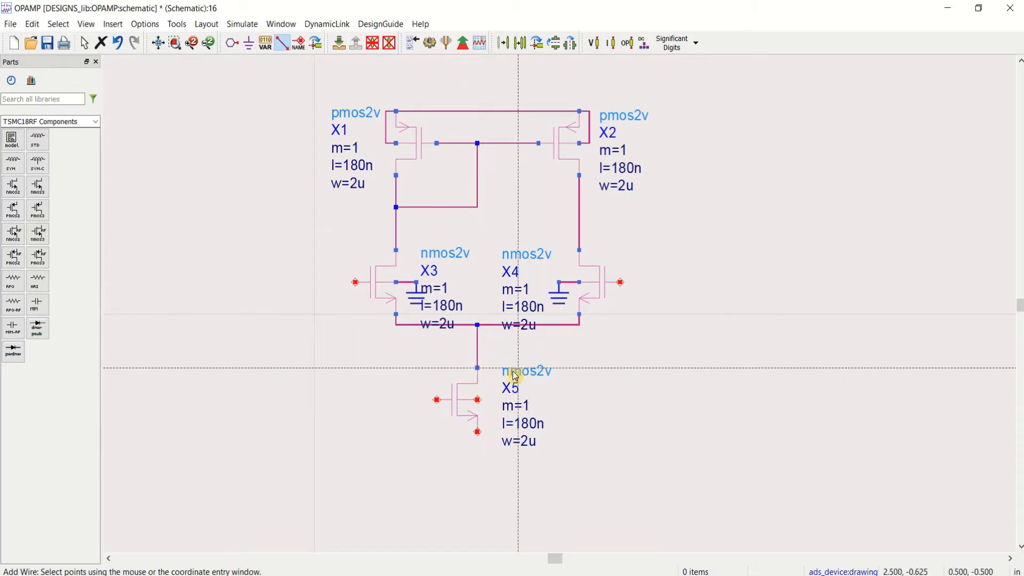
Step: Wire the body terminal of X5 around to its own source terminal
click(478, 399)
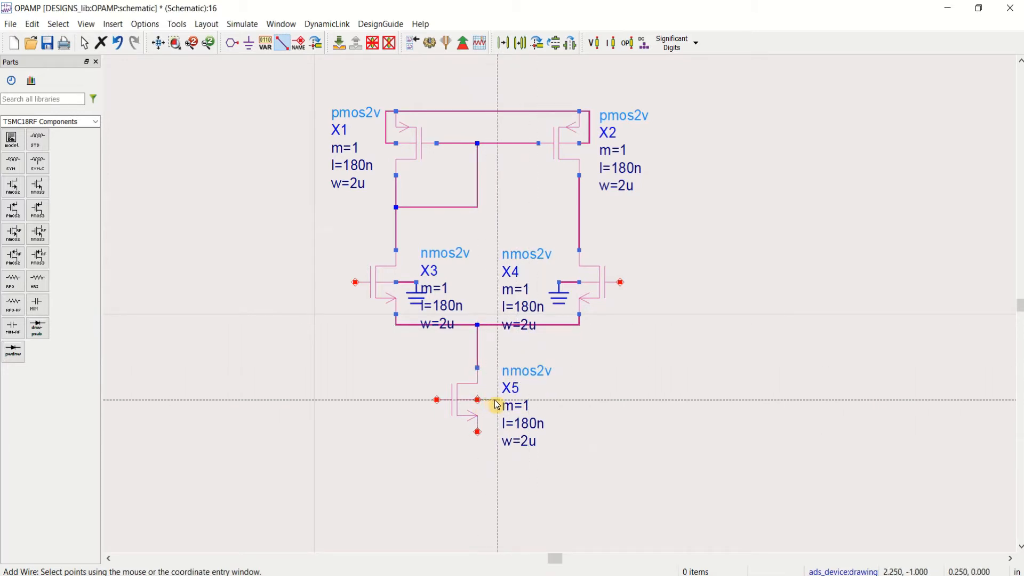
click(498, 400)
click(496, 443)
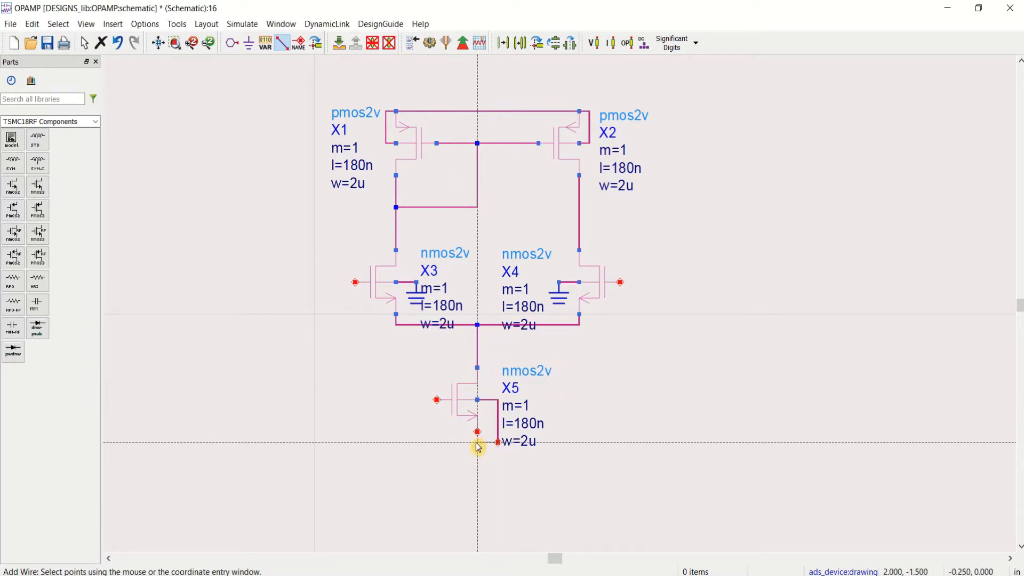
click(477, 433)
key(Escape)
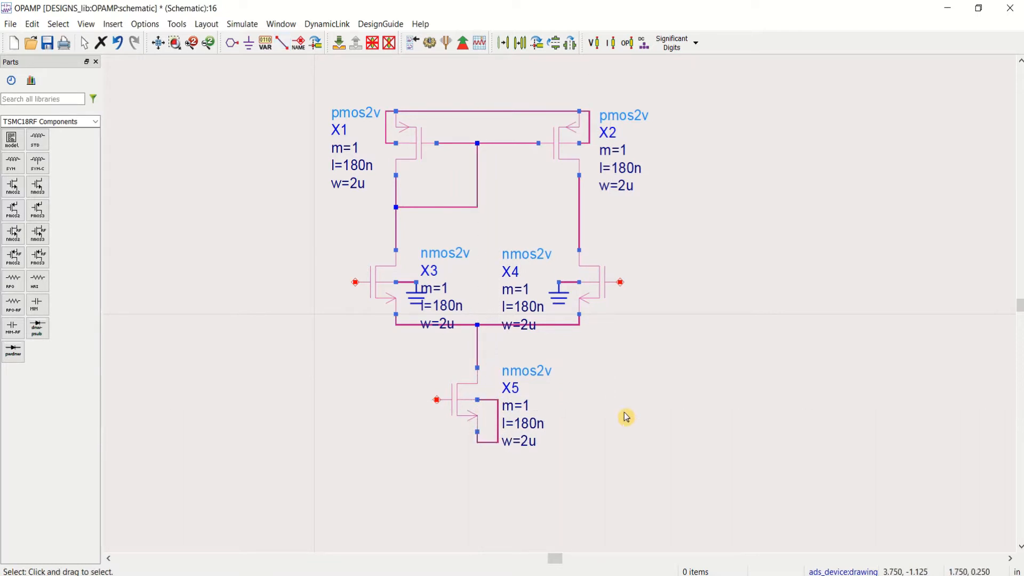
Step: Copy X2 and X5 together to the right of the first stage, aligning the NMOS copy directly below the PMOS copy
click(570, 144)
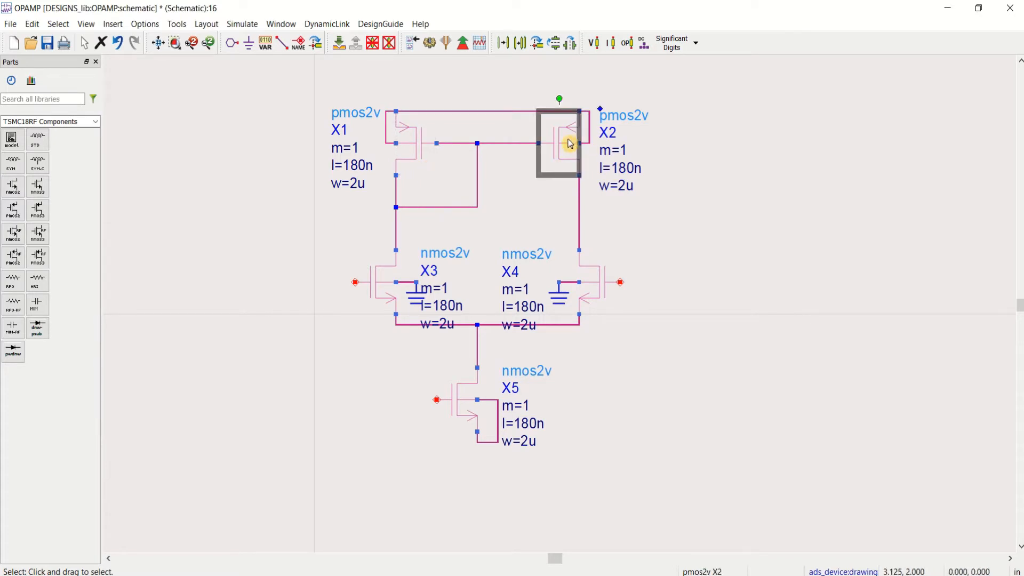
ctrl+click(468, 416)
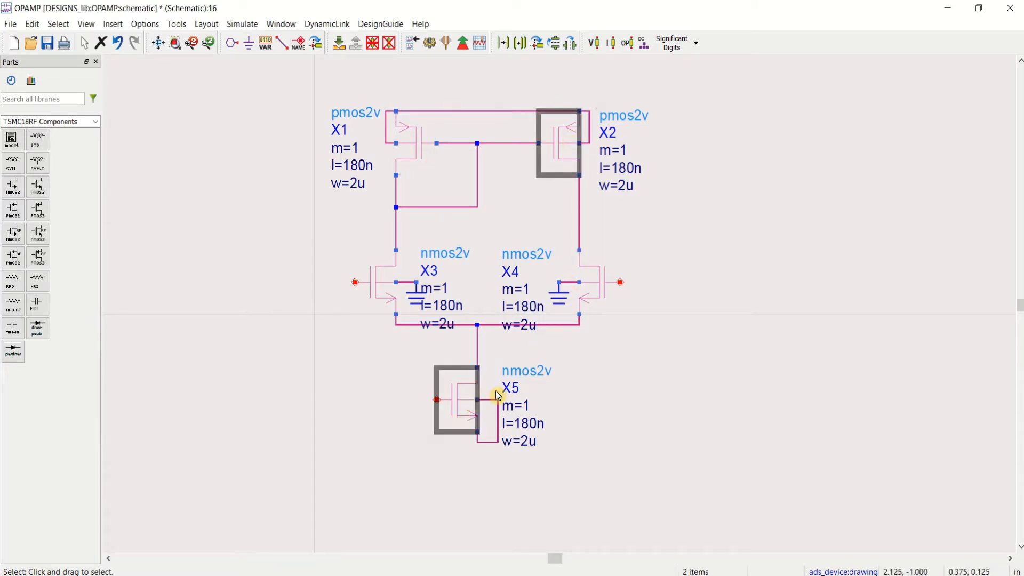
click(696, 361)
key(ctrl+v)
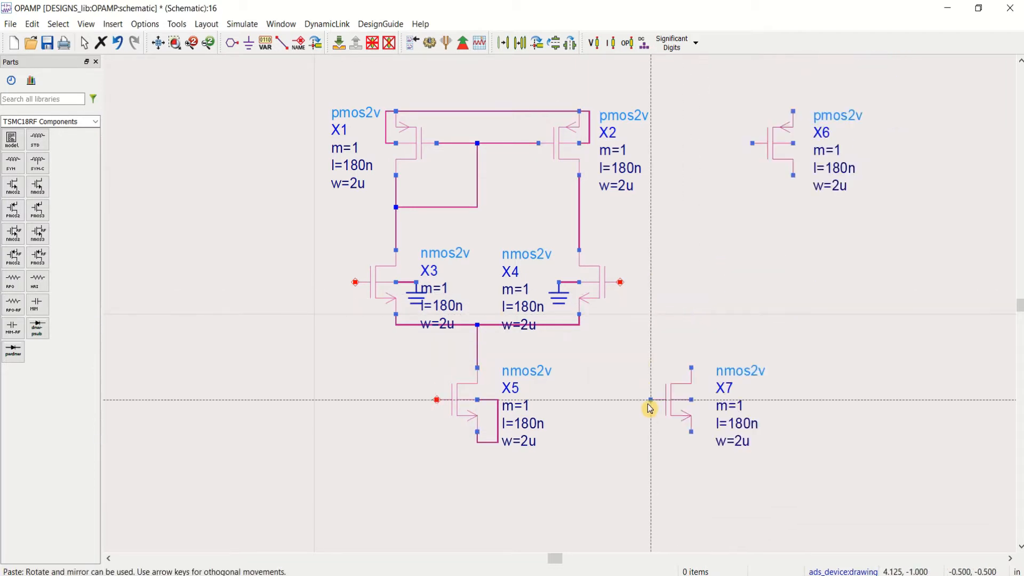
click(612, 464)
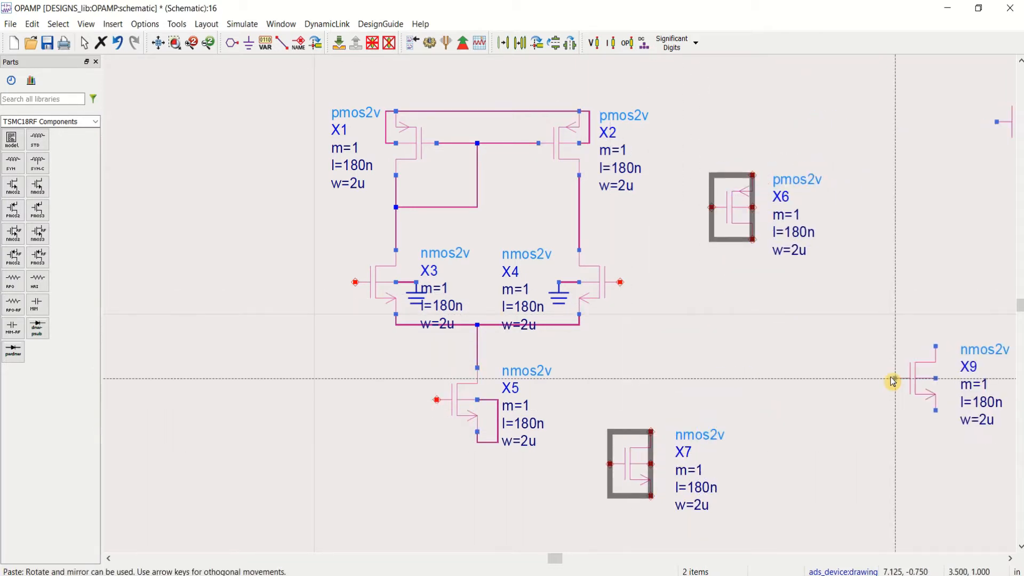
key(Escape)
drag(640, 469, 748, 369)
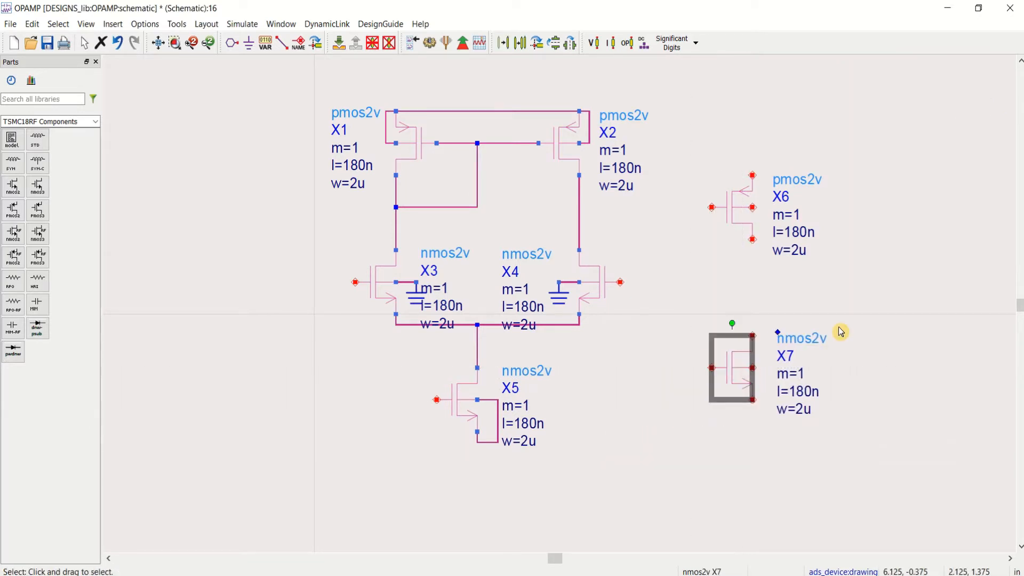
click(848, 317)
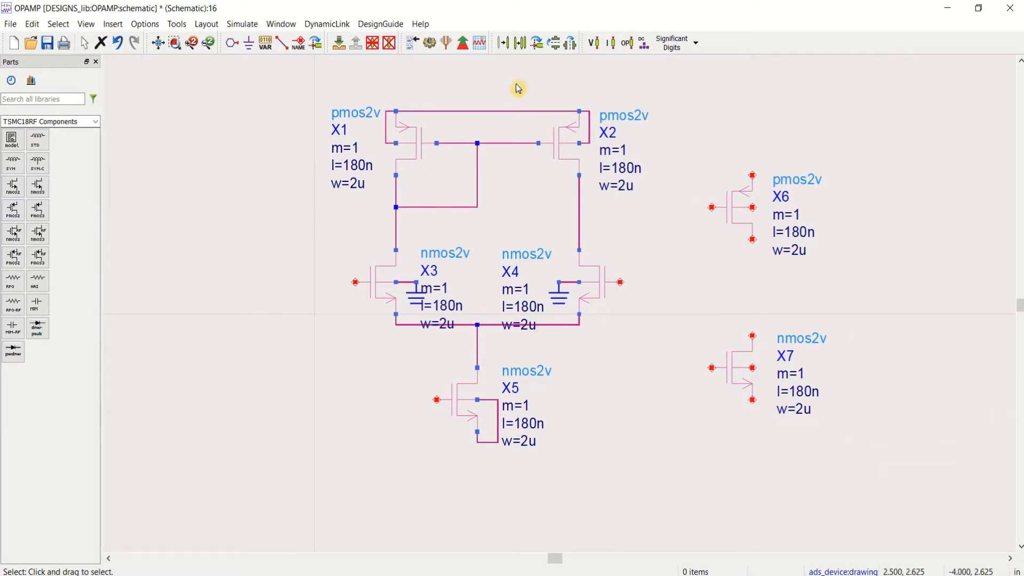
Step: Wire the X2–X4 drain node to the gate of X6, and the drain of X6 to the drain of X7
click(286, 46)
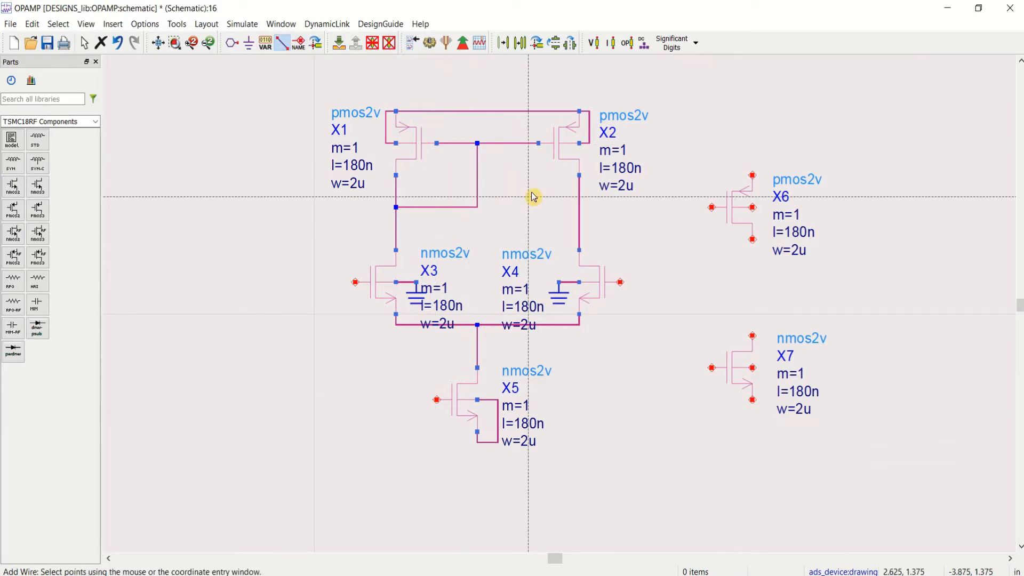
click(580, 208)
click(713, 207)
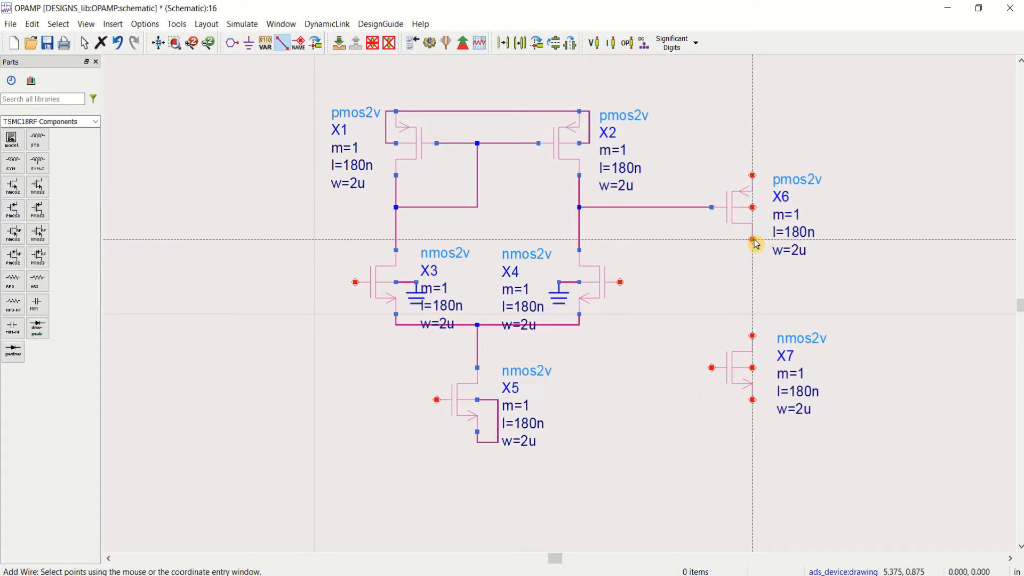
click(753, 240)
click(753, 336)
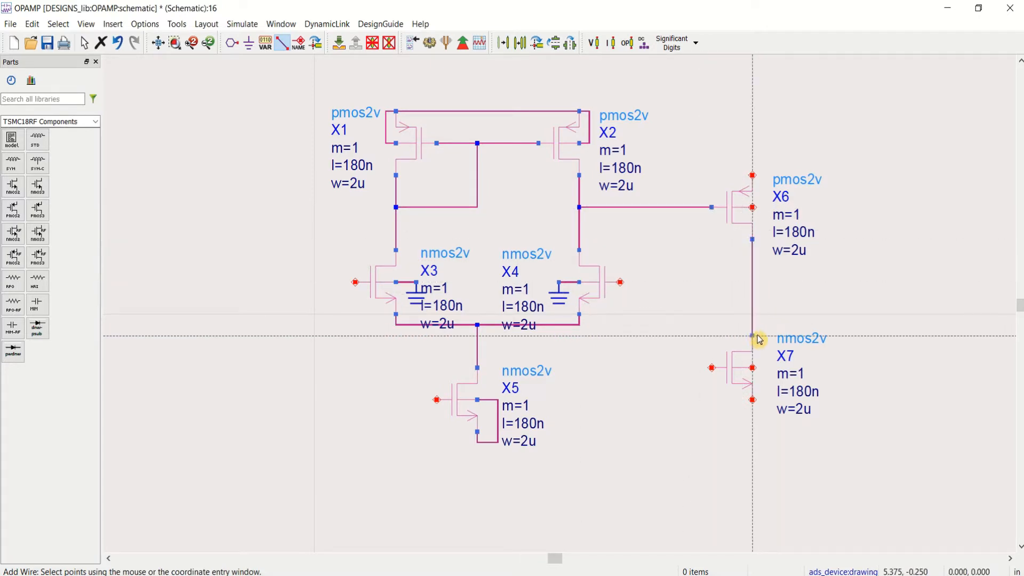
key(Escape)
Step: Move X7 slightly closer to X6 and wire its gate to the gate of X5
drag(736, 377, 736, 357)
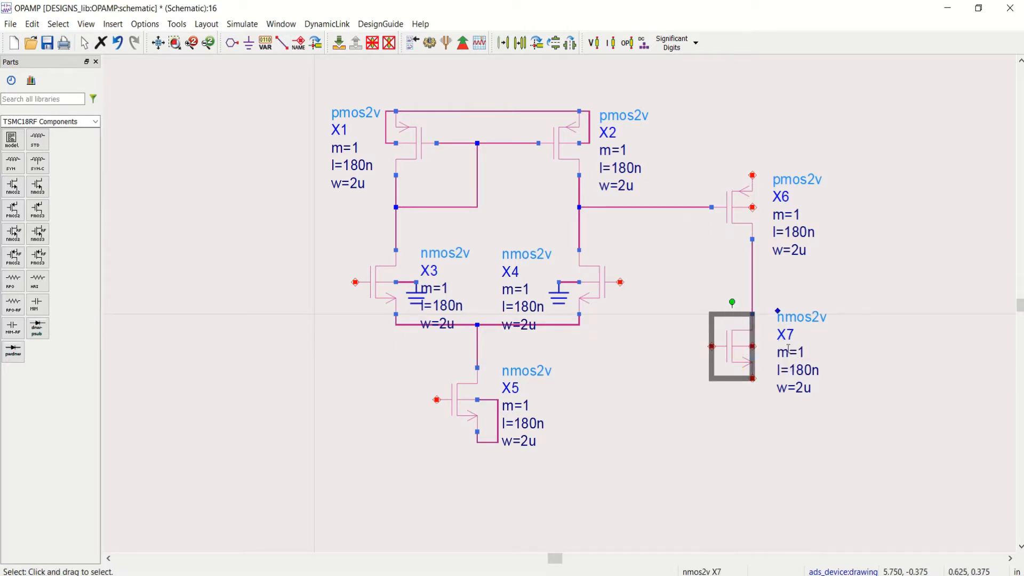
click(846, 348)
click(281, 43)
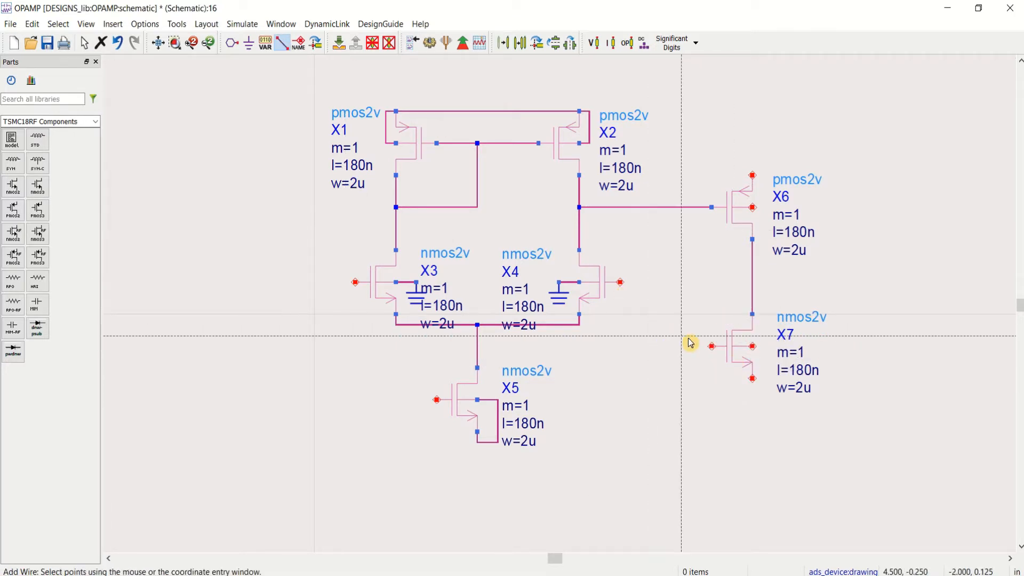
click(712, 348)
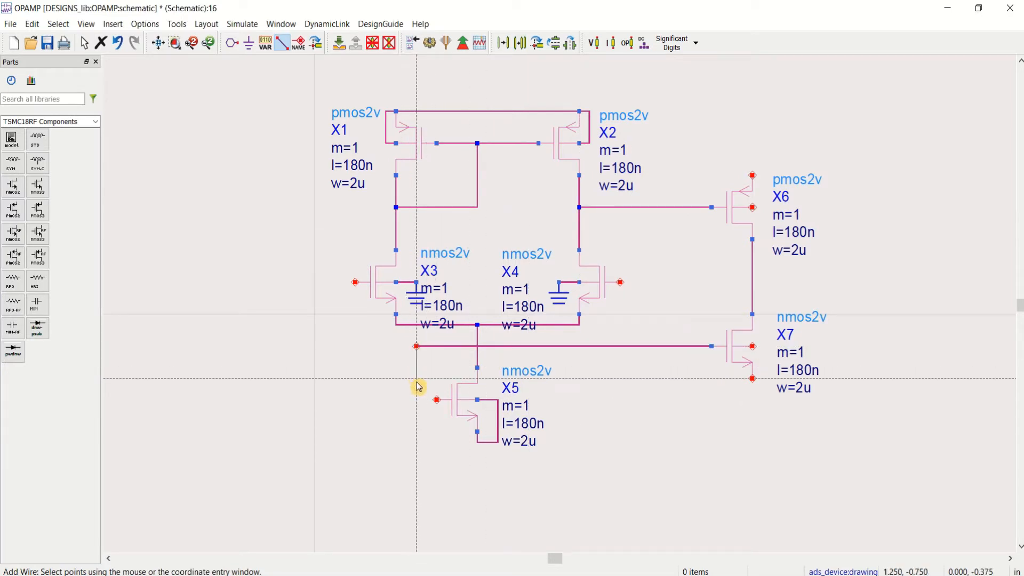
click(417, 401)
click(438, 400)
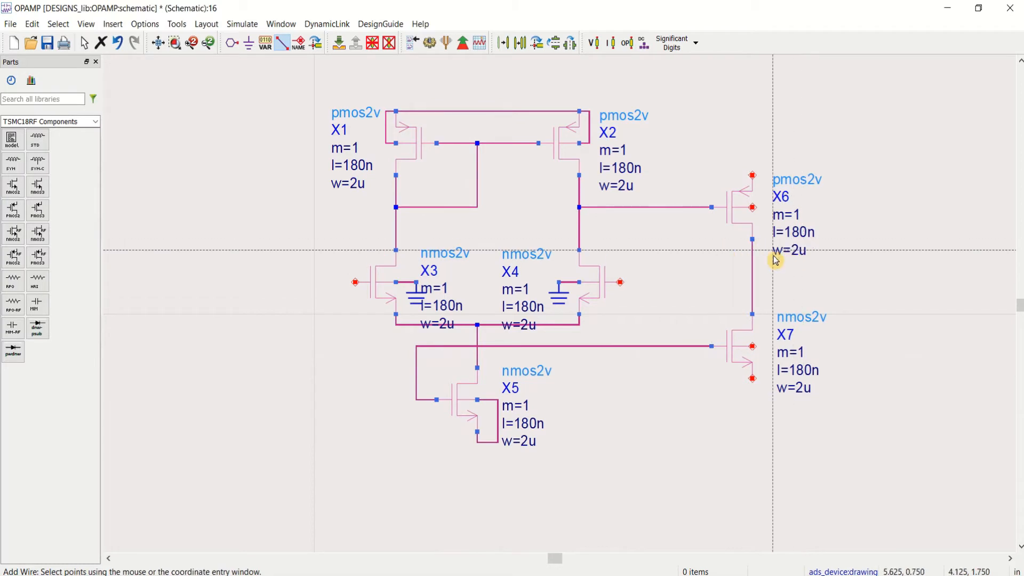
Step: Wire the source and body terminals of X6 to the supply wire shared by X1 and X2
click(753, 176)
click(753, 111)
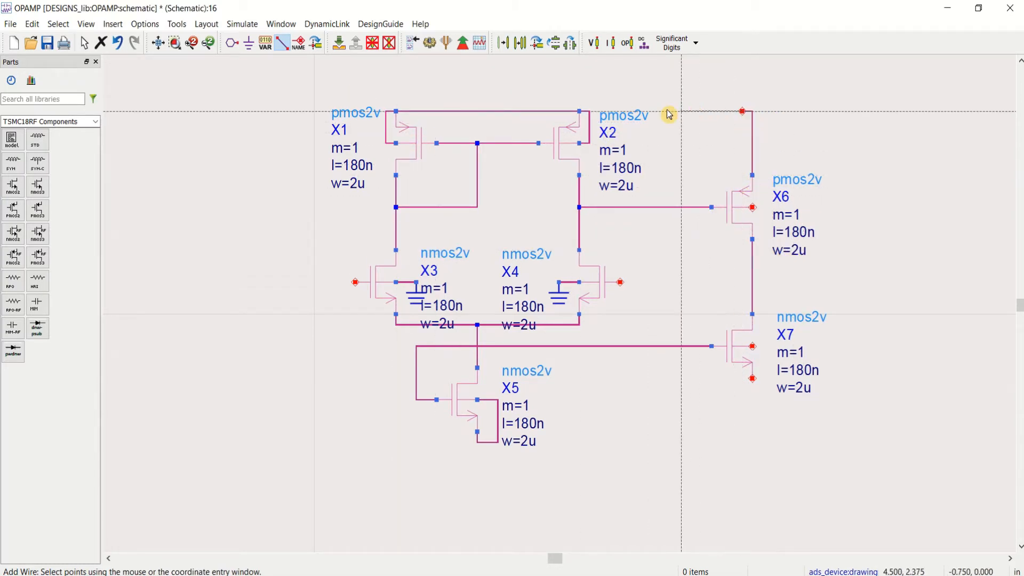
click(589, 111)
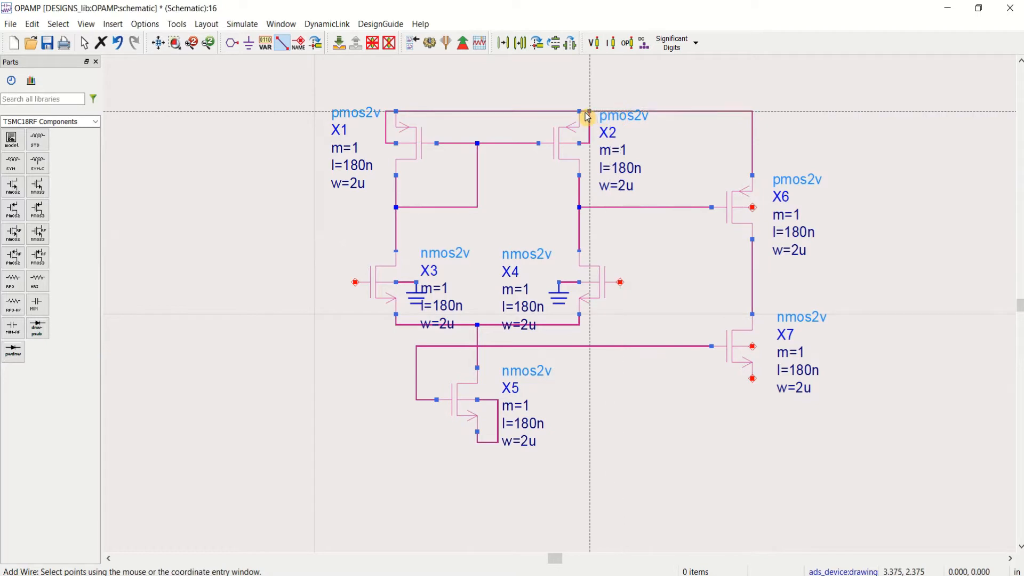
click(764, 206)
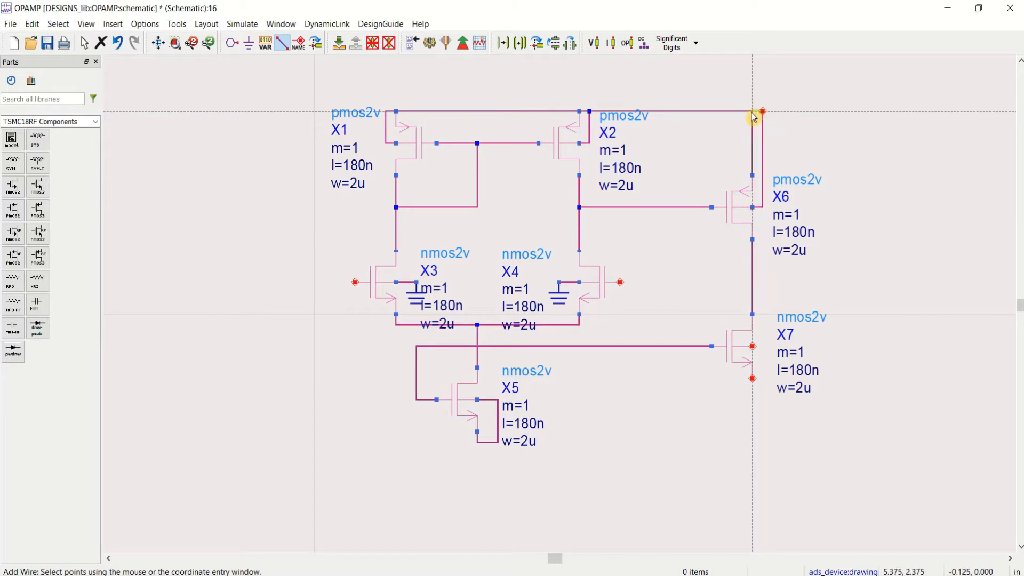
click(755, 111)
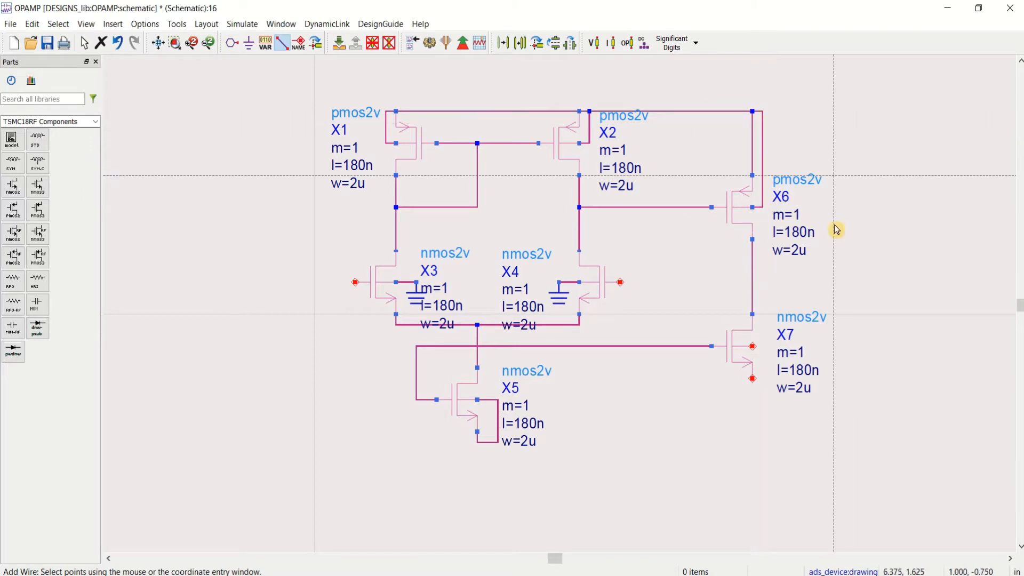
Step: Wire the body and source terminals of X7 to the shared source-body wire of X5
click(760, 348)
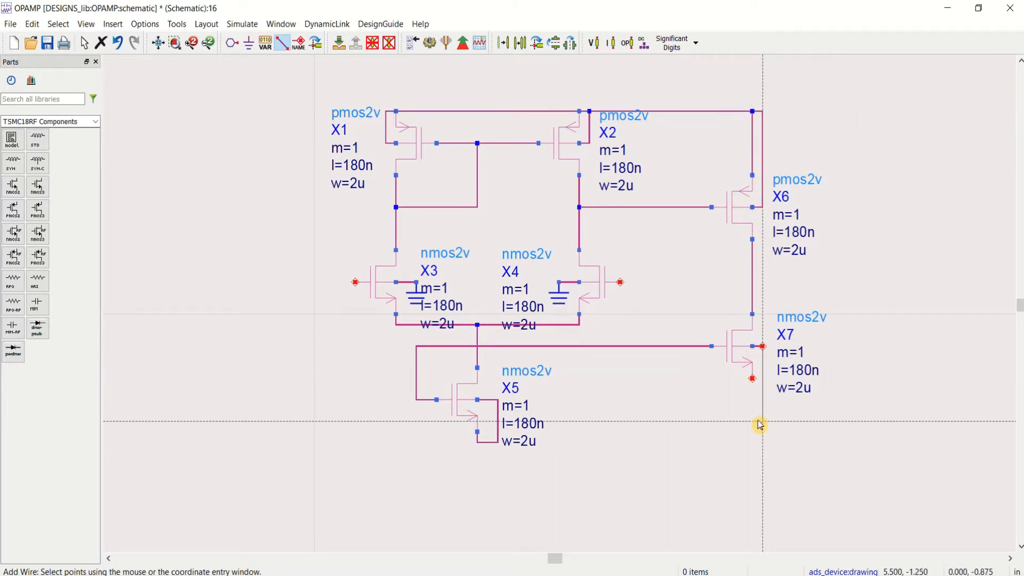
click(763, 442)
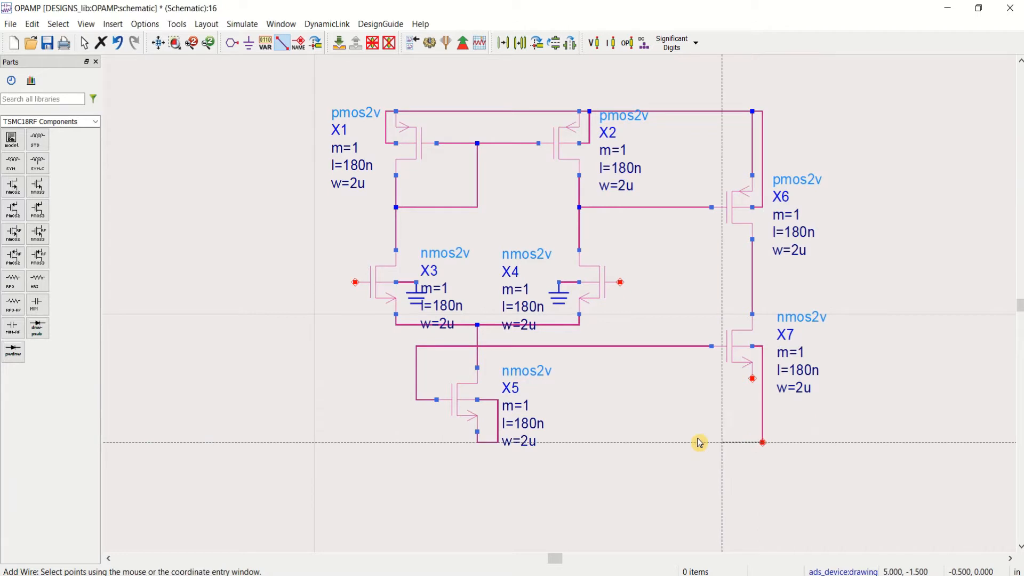
click(497, 442)
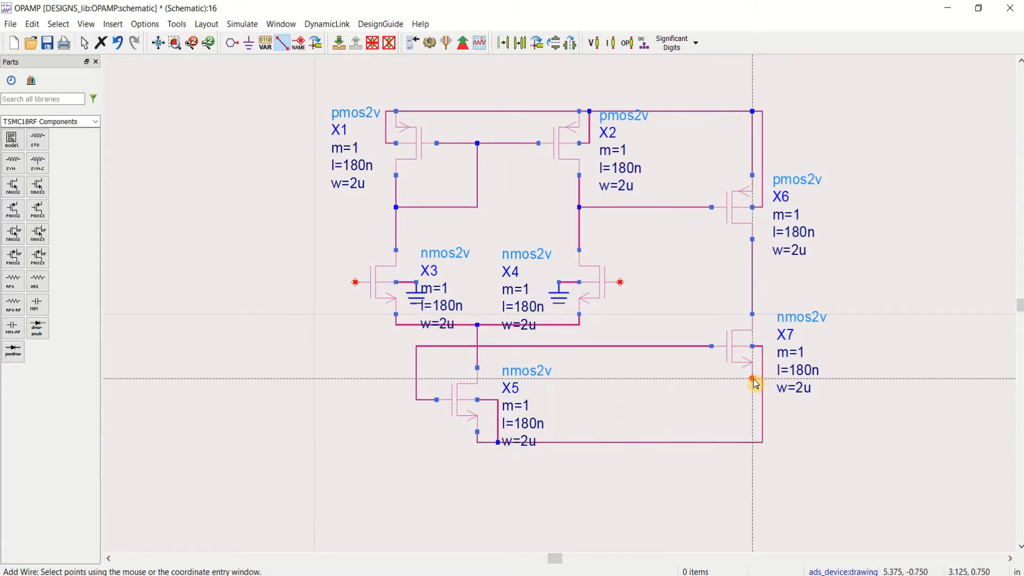
click(763, 379)
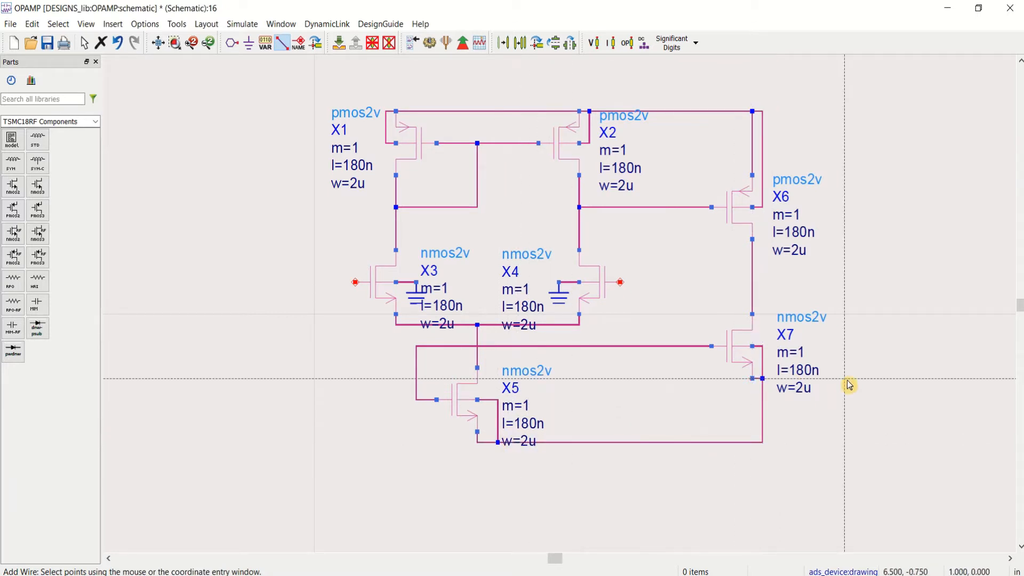
key(Escape)
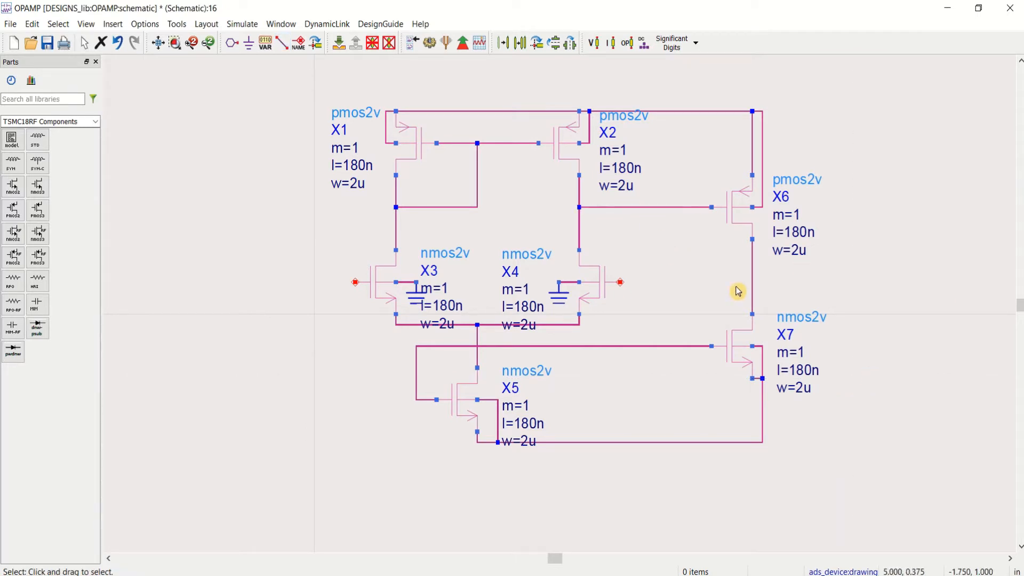
Step: Place a lumped capacitor vertically with its upper end on the X6 gate wire, and shift it closer to X6
click(96, 126)
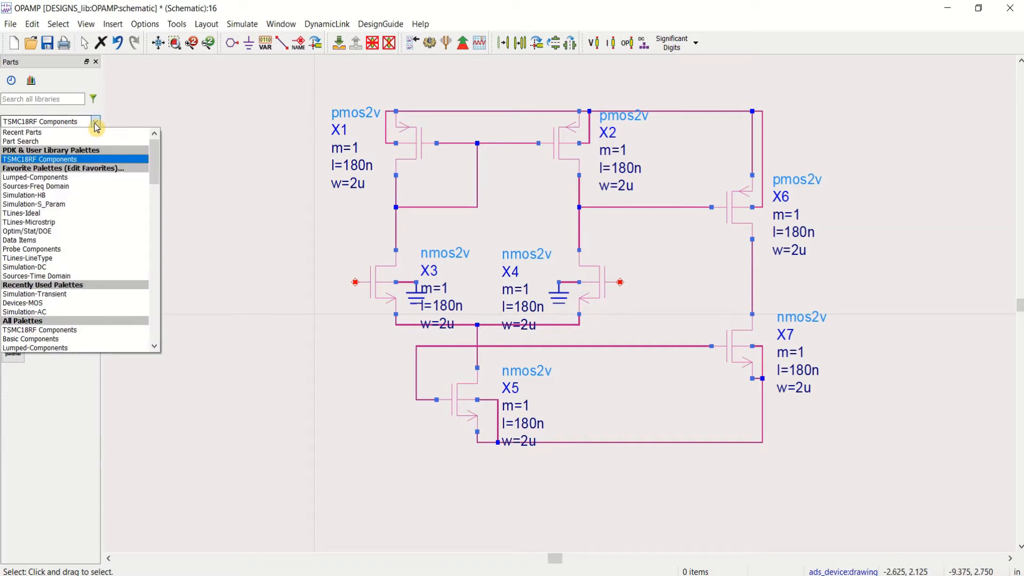
click(79, 182)
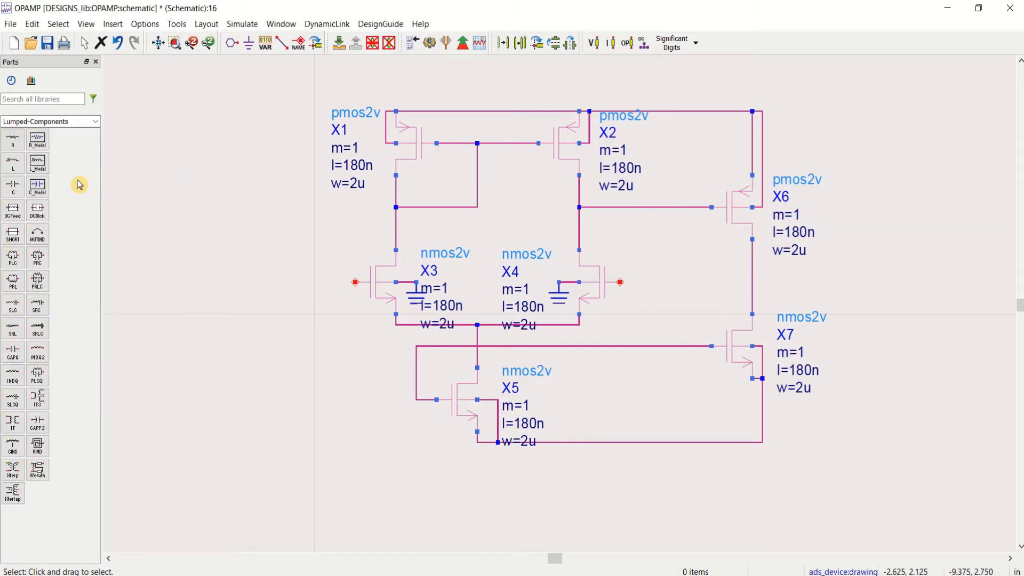
click(13, 186)
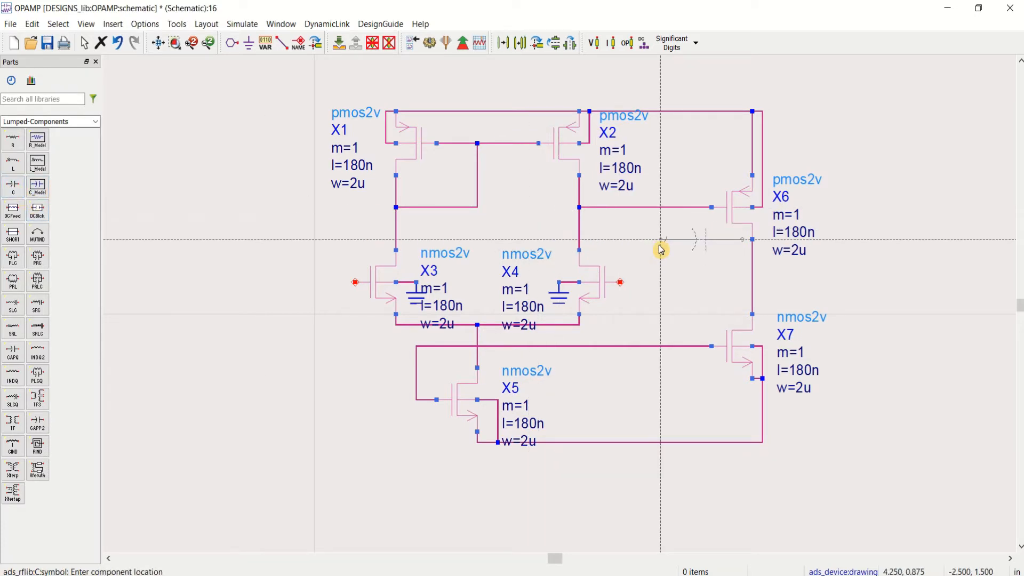
key(ctrl+r)
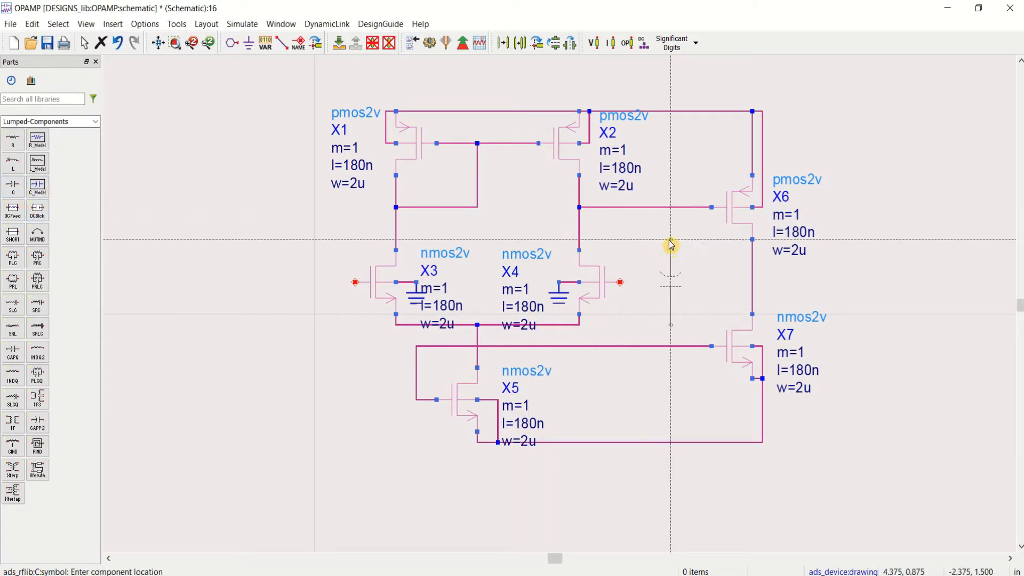
click(666, 213)
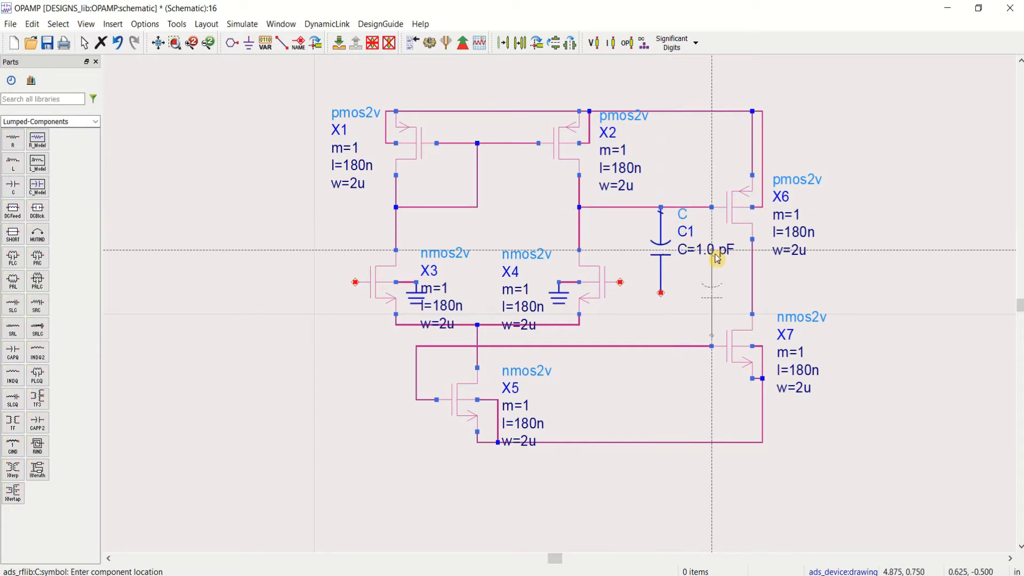
key(Escape)
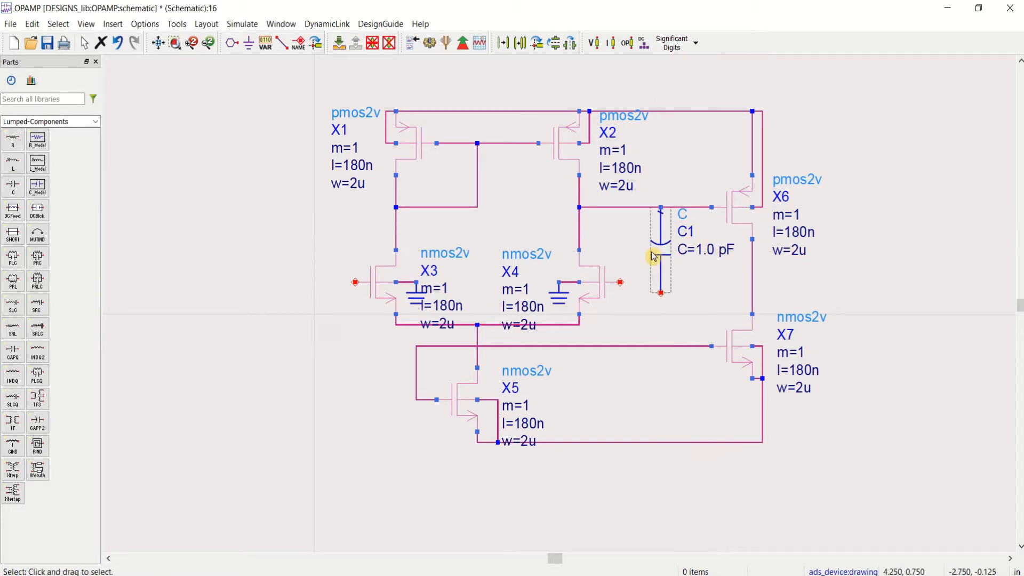
drag(668, 259, 692, 254)
click(839, 258)
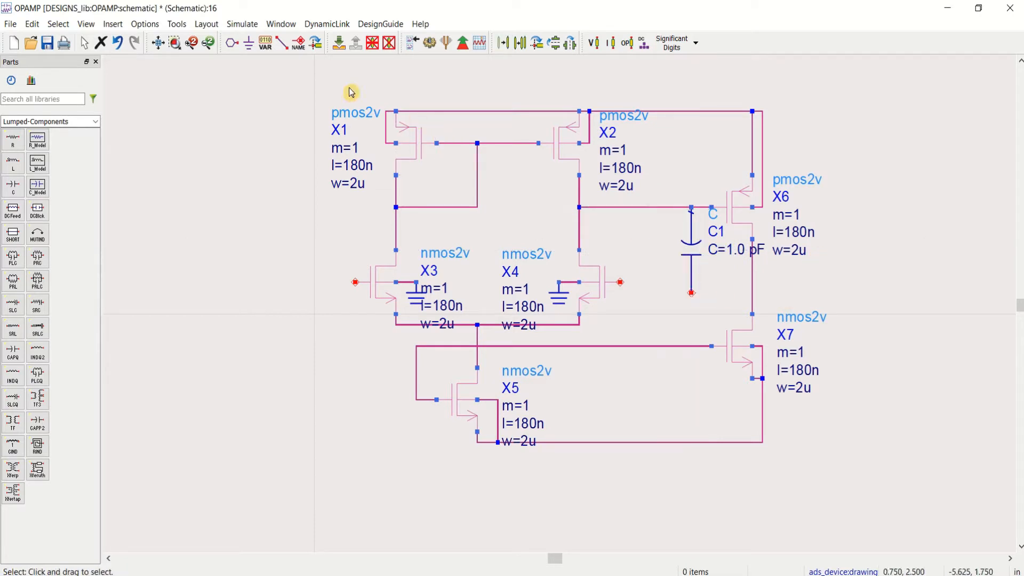
Step: Wire the lower end of the capacitor to the X6–X7 drain node
click(281, 47)
click(691, 292)
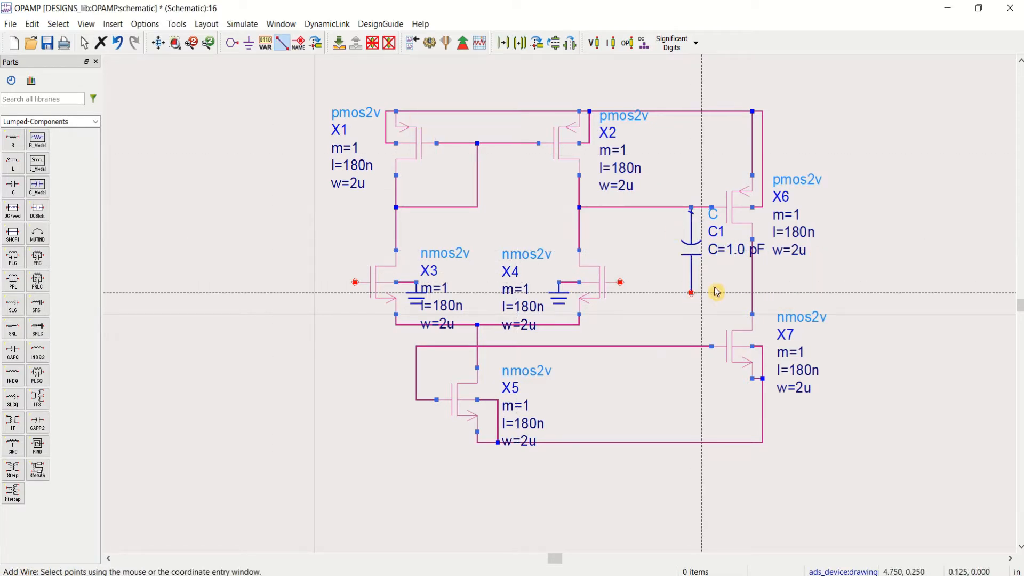
click(752, 292)
key(Escape)
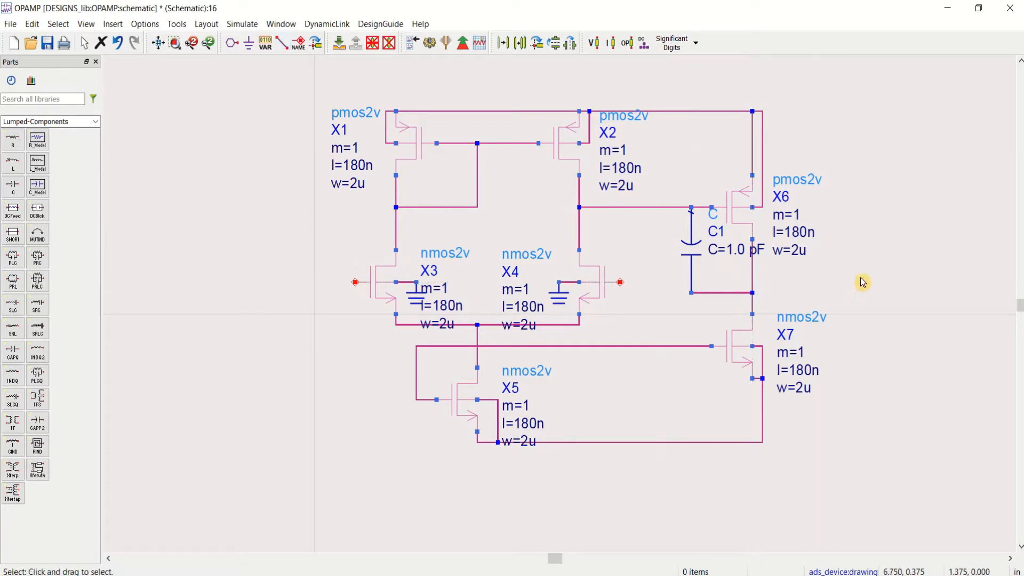
Step: Set the capacitor's value to 200 fF and shift the capacitor slightly away from X6
click(738, 249)
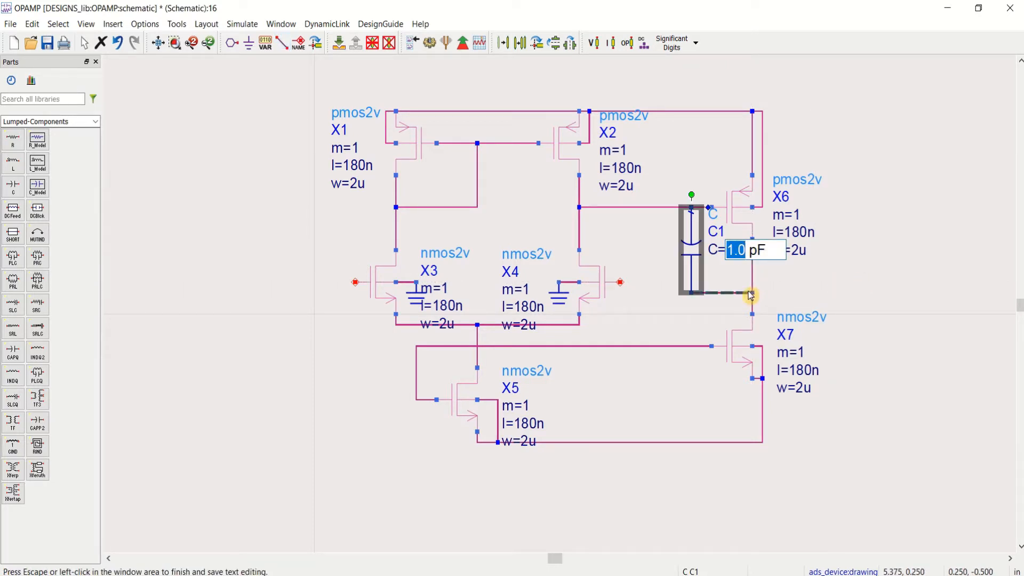
text(200 )
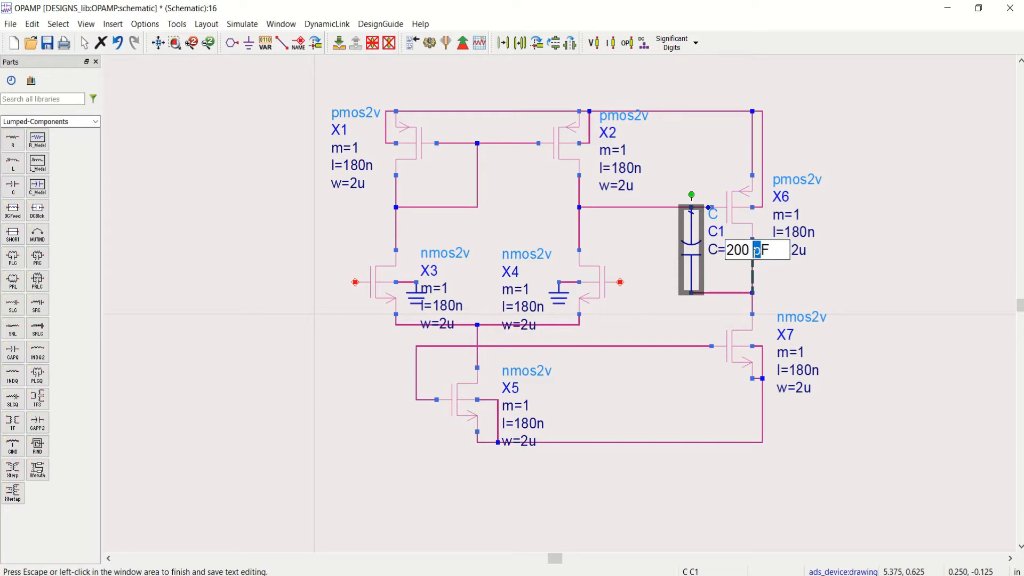
text(f)
click(863, 286)
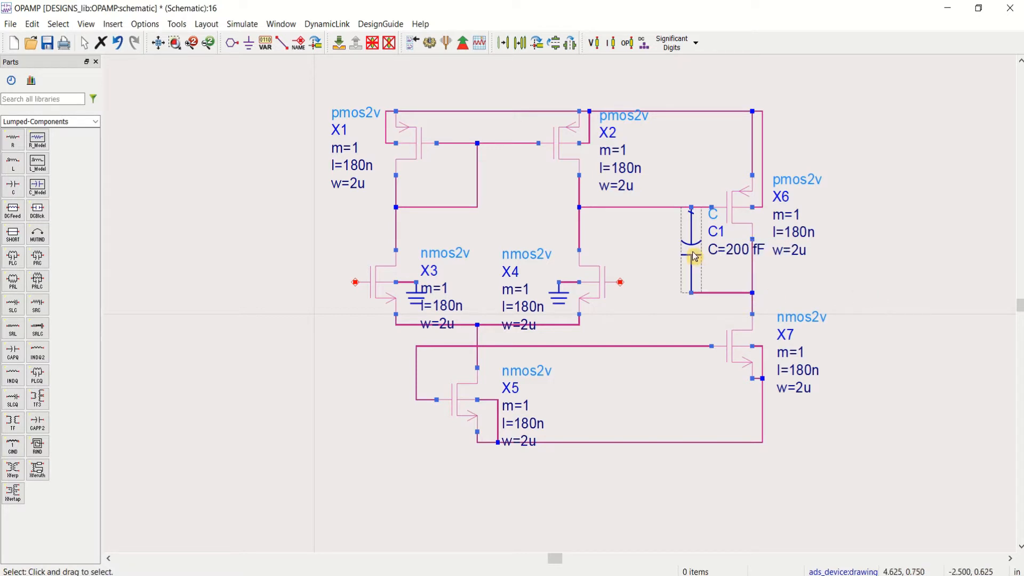
drag(694, 257, 685, 256)
click(895, 288)
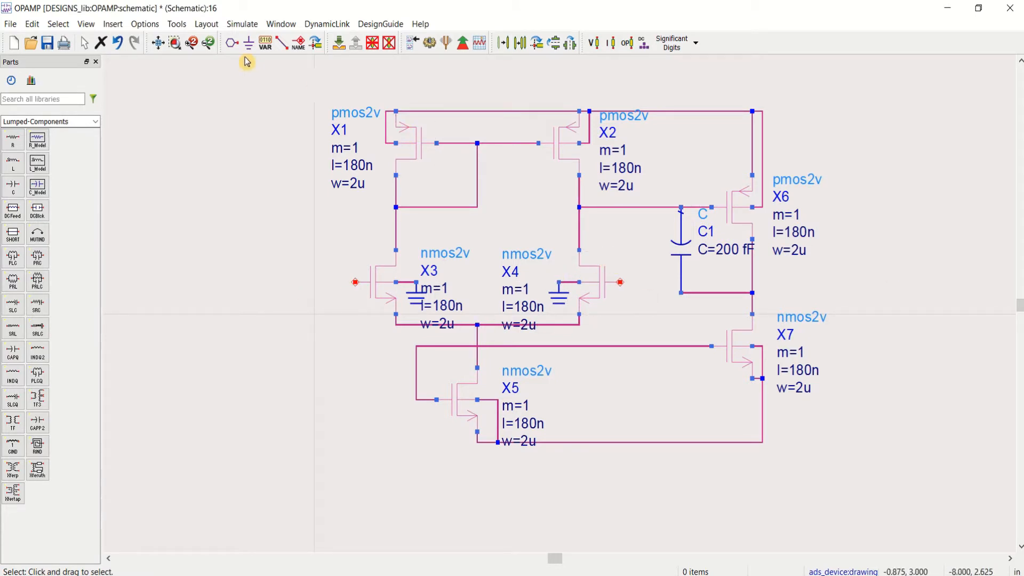
Step: Place pins facing the gates of X3, X4 and X5 and the X6–X7 drain node, with the X4 and drain-node pins rotated 180°
click(232, 43)
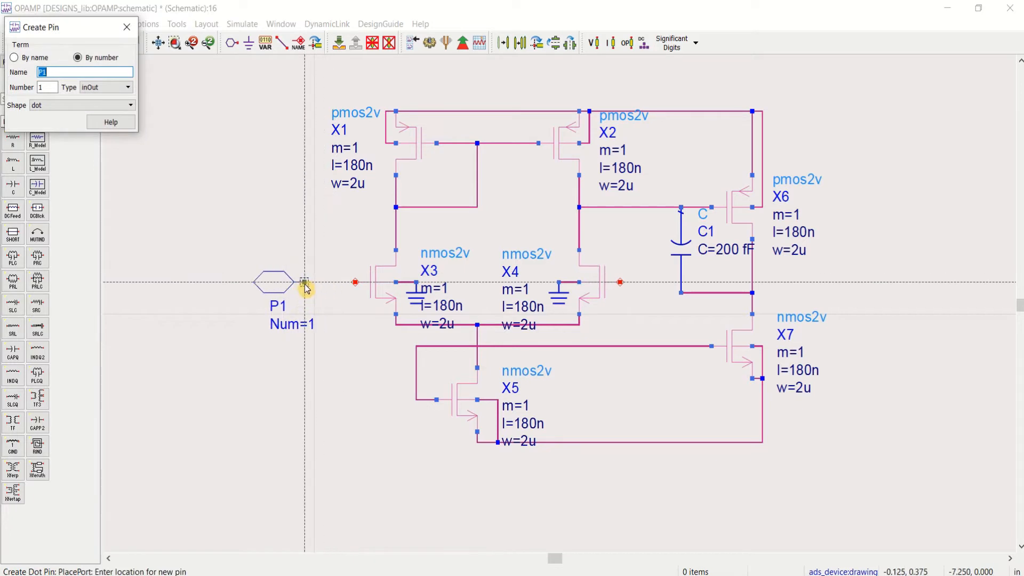
click(313, 287)
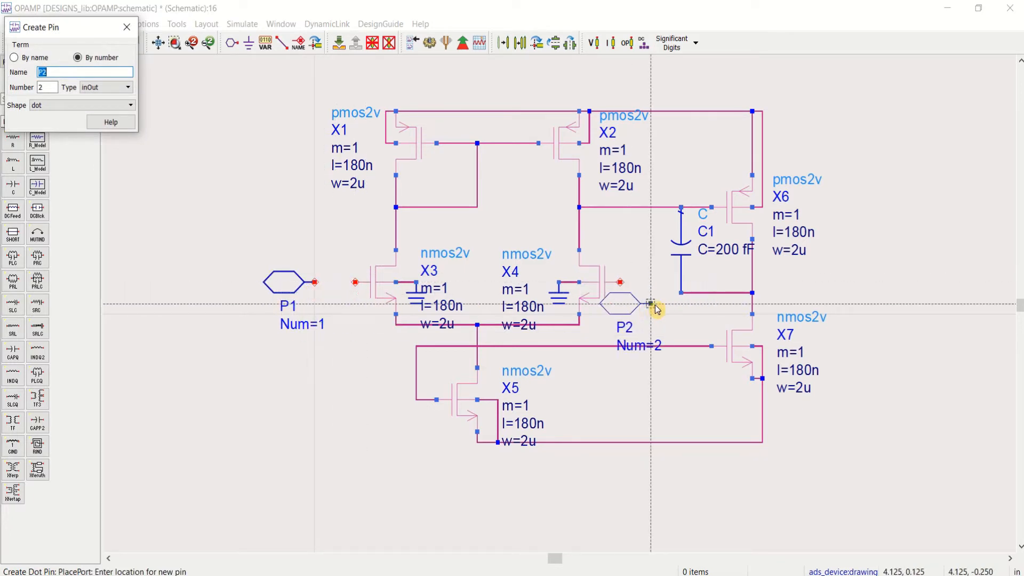
key(ctrl+r)
key(ctrl+r)
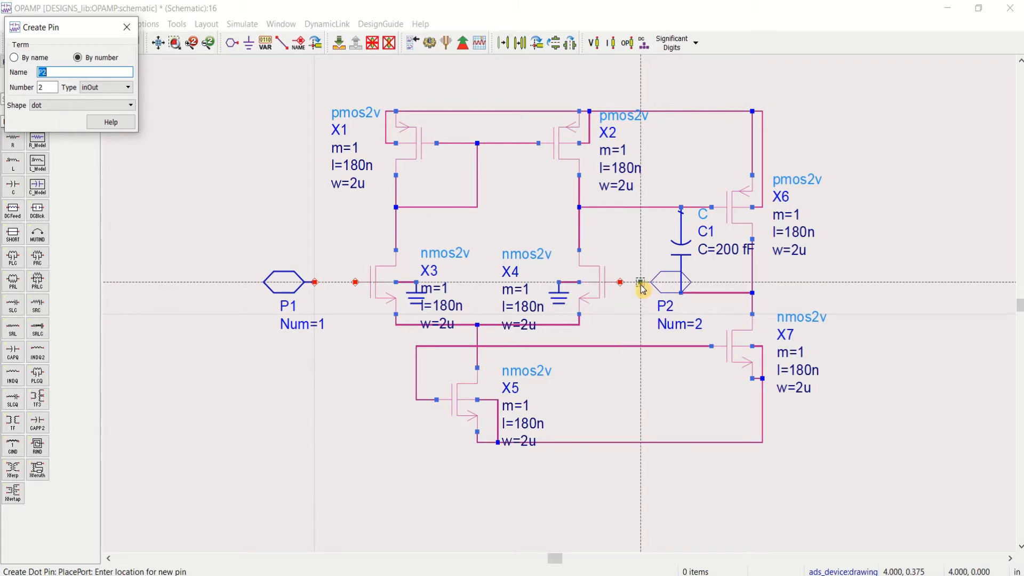
click(642, 287)
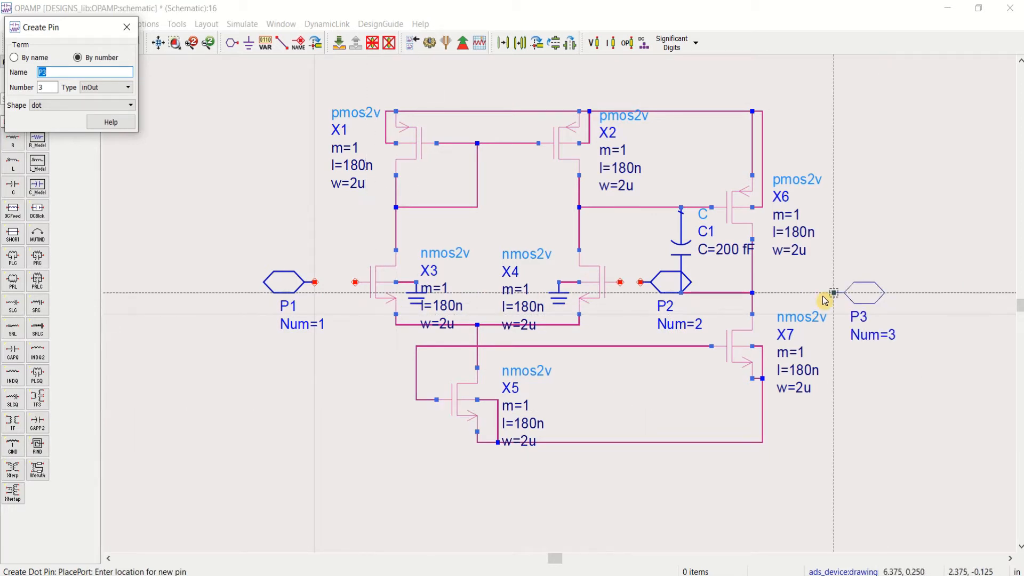
click(834, 293)
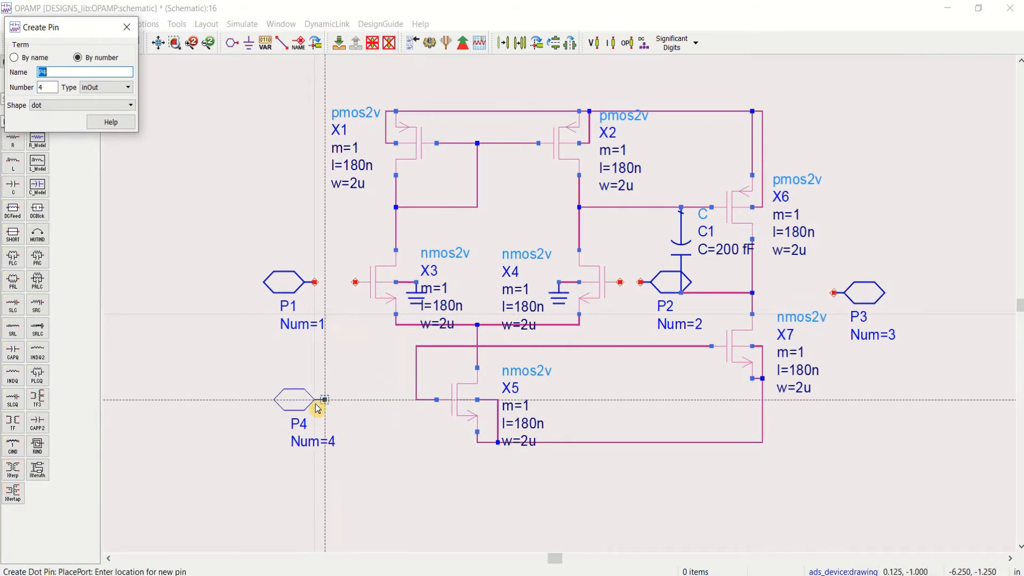
click(313, 402)
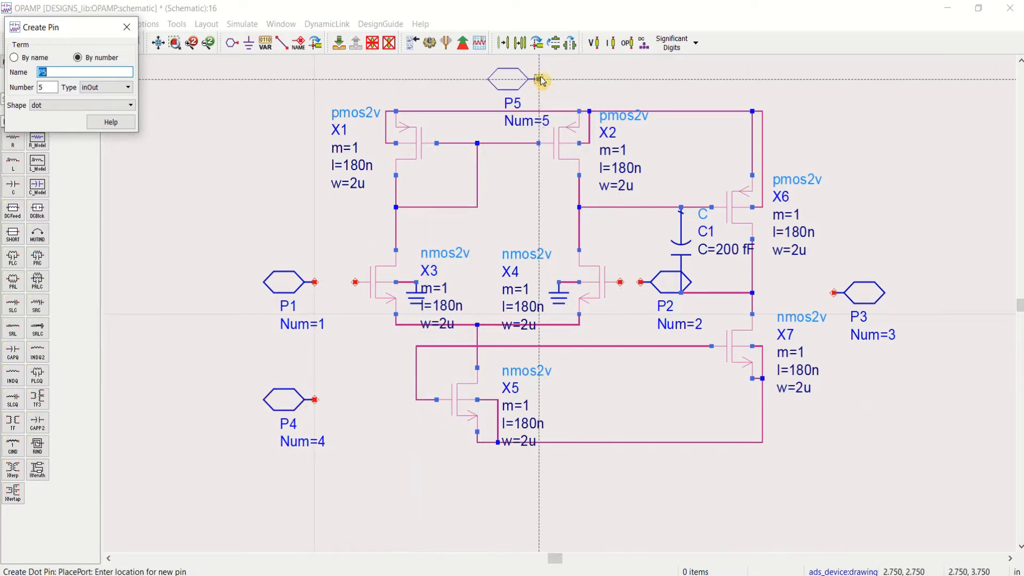
Step: Place a vertical pin above the PMOS supply wire and another below the X5–X7 source wire, each touching its wire
key(ctrl+r)
key(ctrl+r)
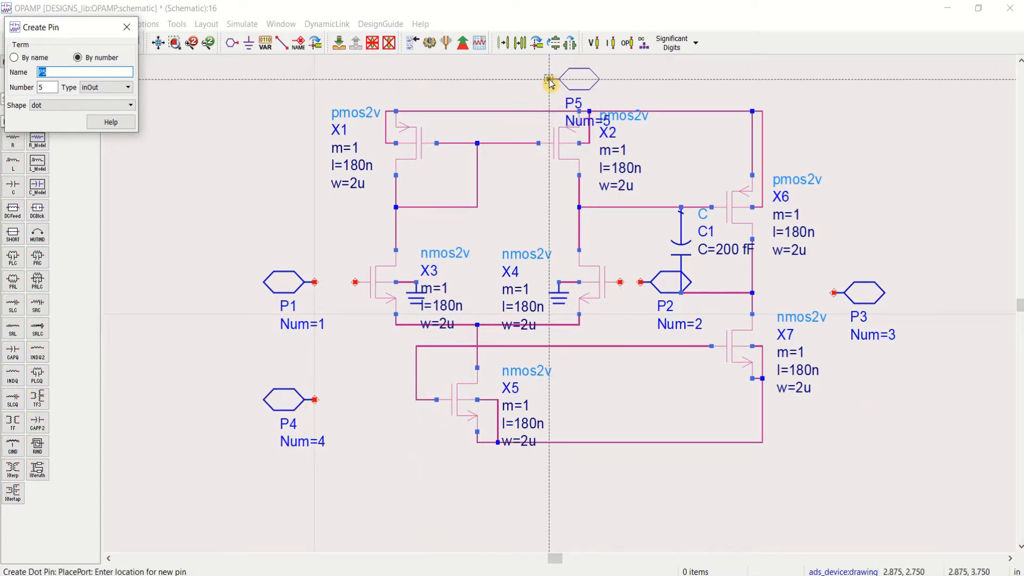
key(ctrl+r)
key(ctrl+r)
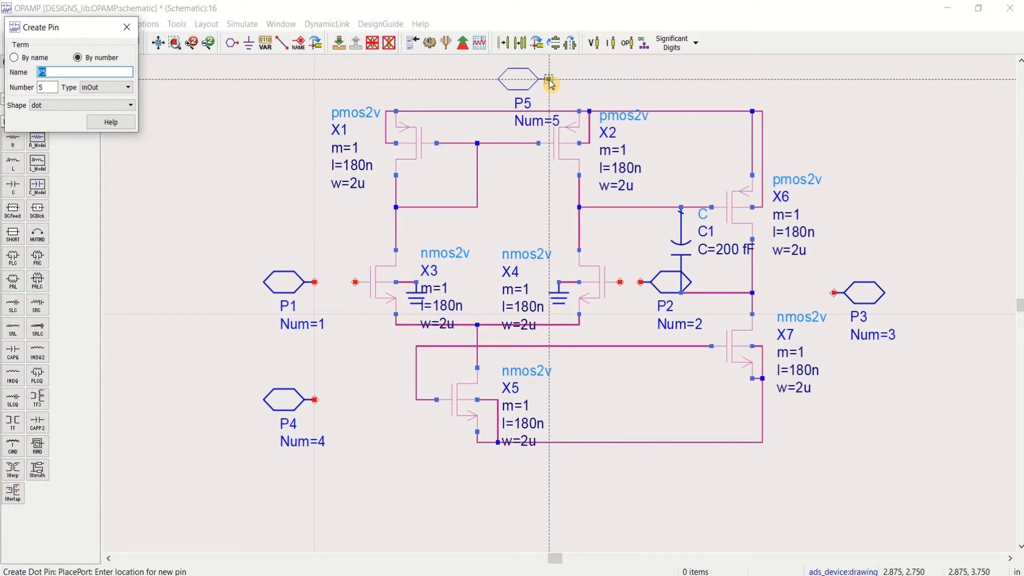
key(ctrl+r)
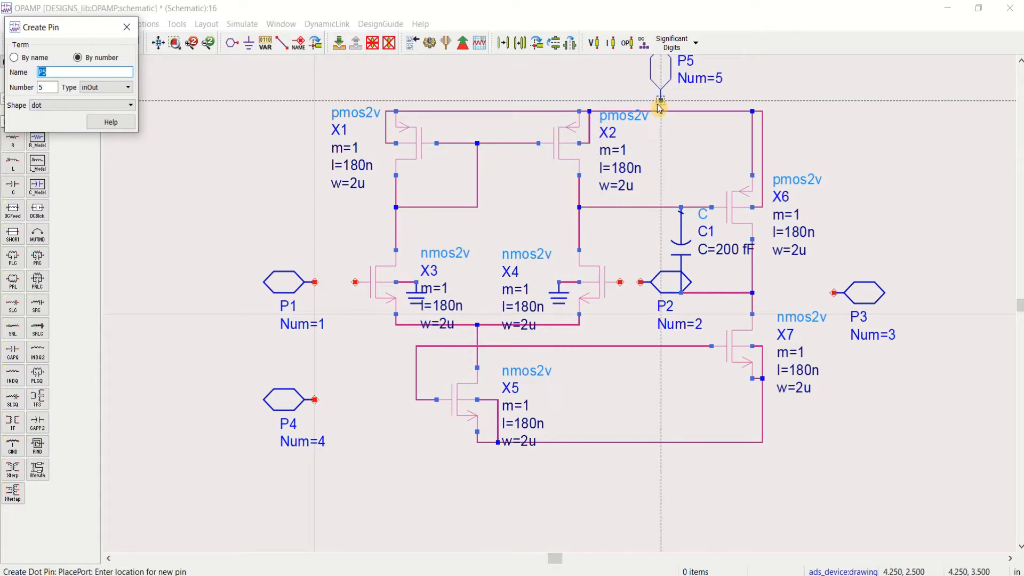
click(539, 115)
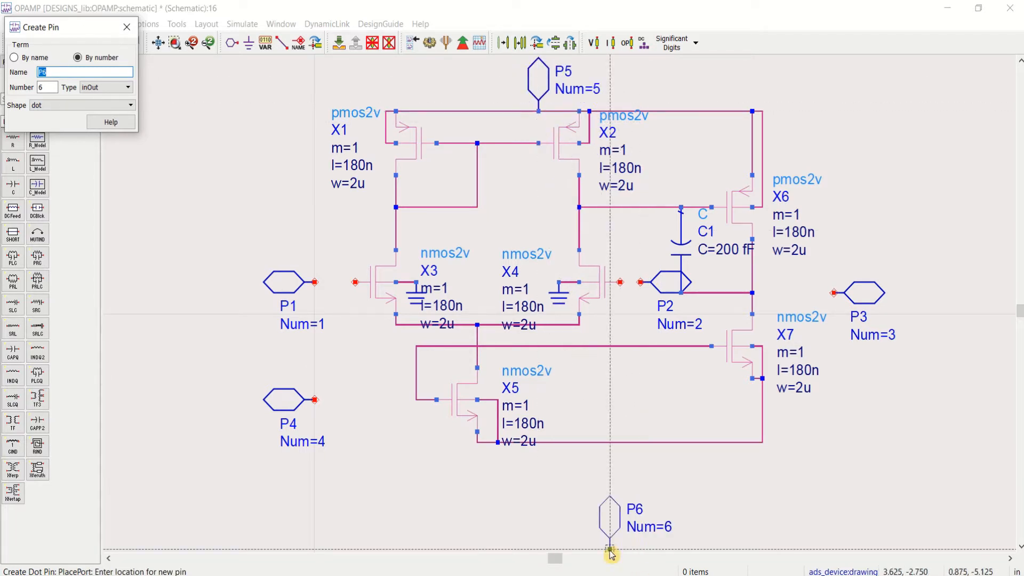
key(ctrl+r)
key(ctrl+r)
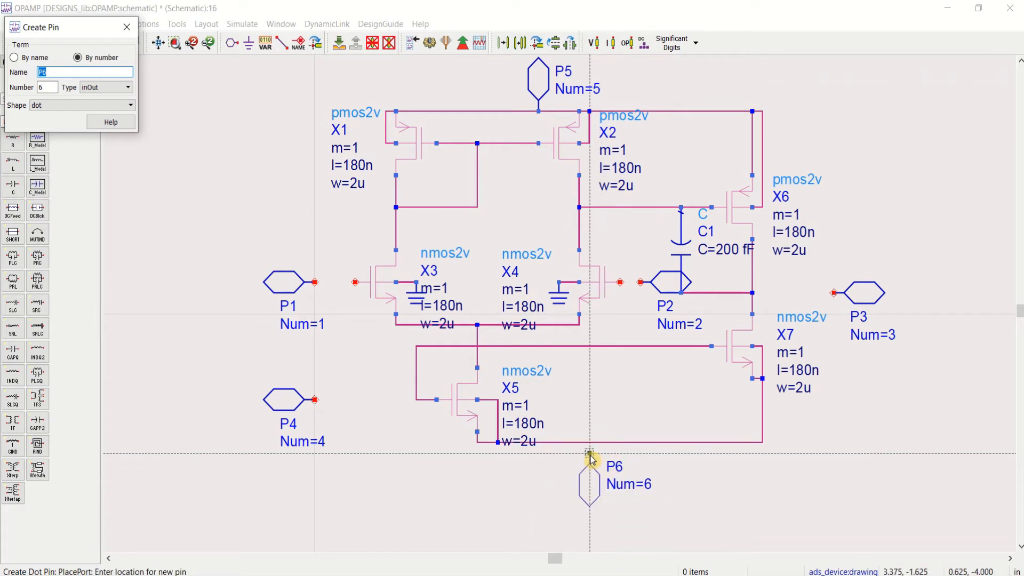
click(588, 444)
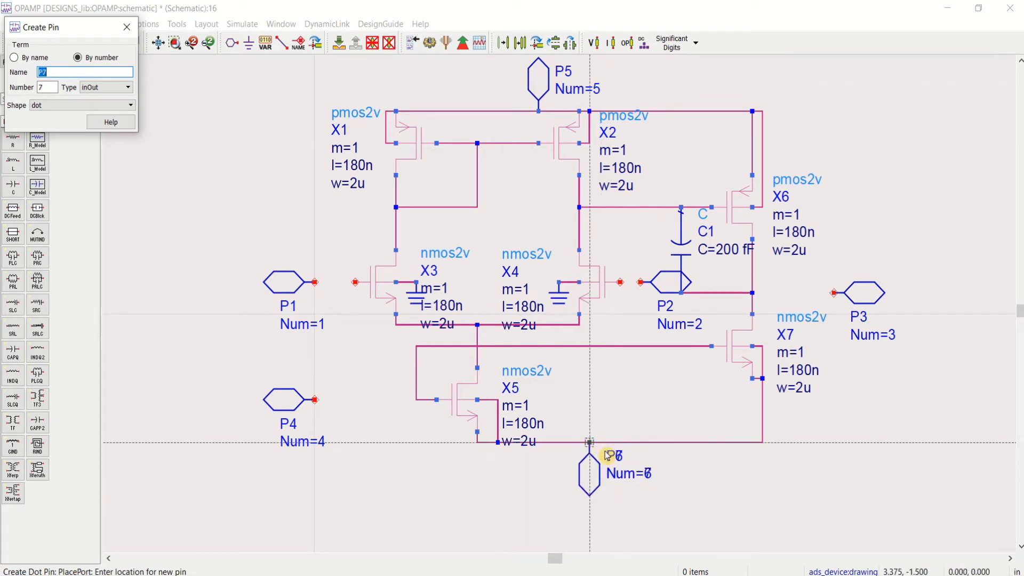
key(Escape)
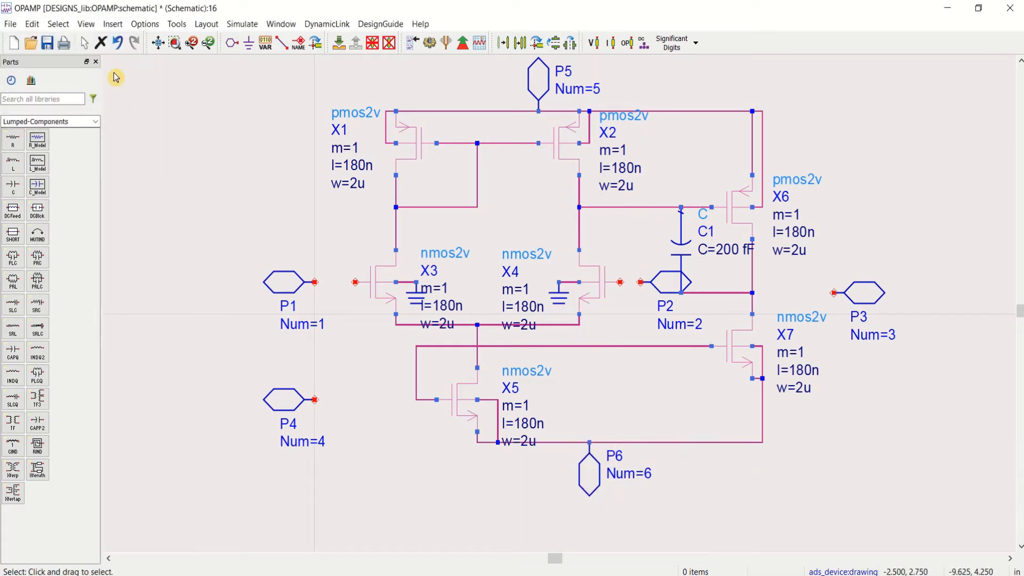
Step: Wire pin P1 to the gate of X3, P2 to the gate of X4, and P3 to the X6–X7 drain node
click(281, 42)
click(315, 282)
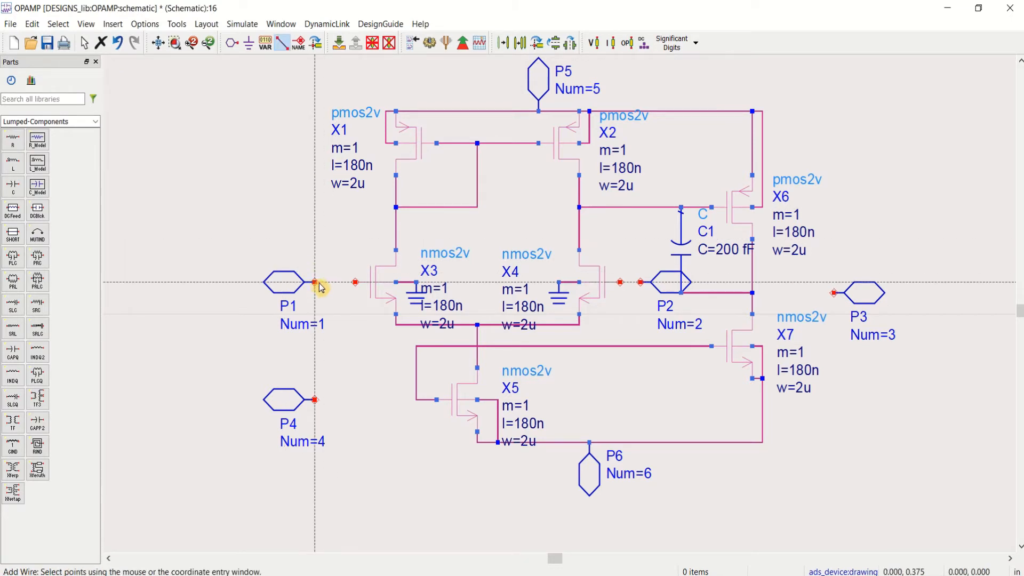
click(355, 282)
click(641, 283)
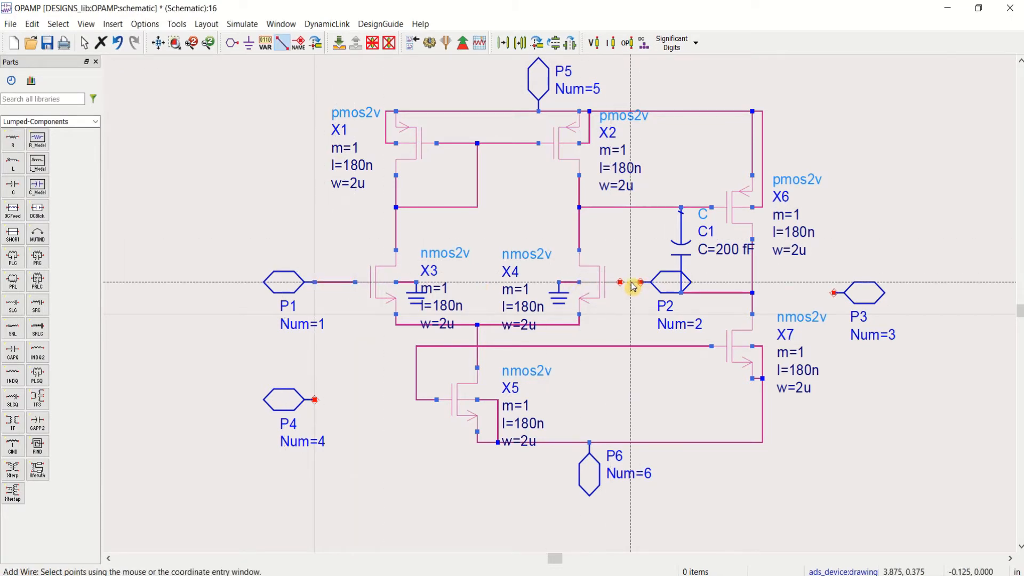
click(620, 283)
click(834, 293)
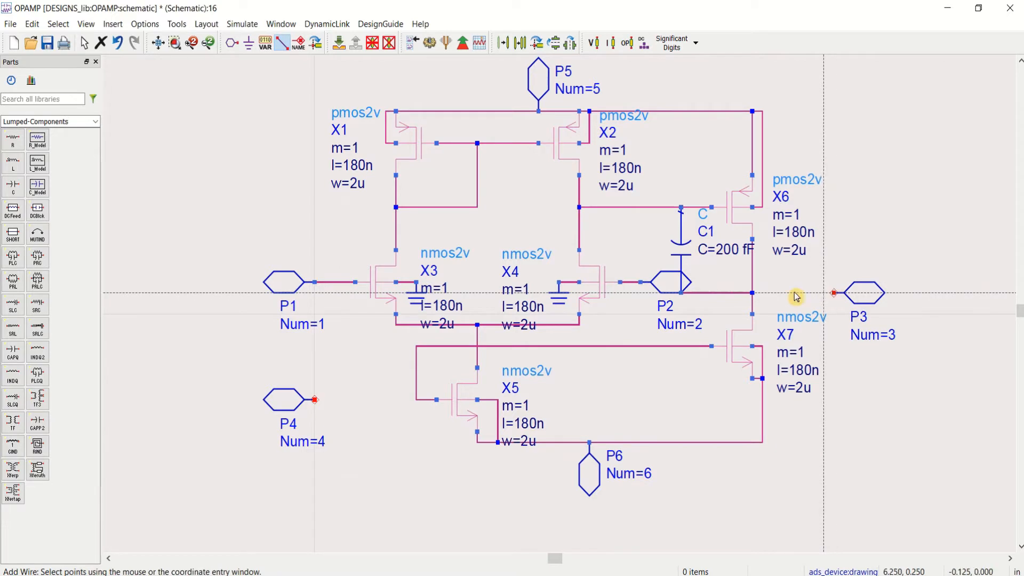
click(753, 293)
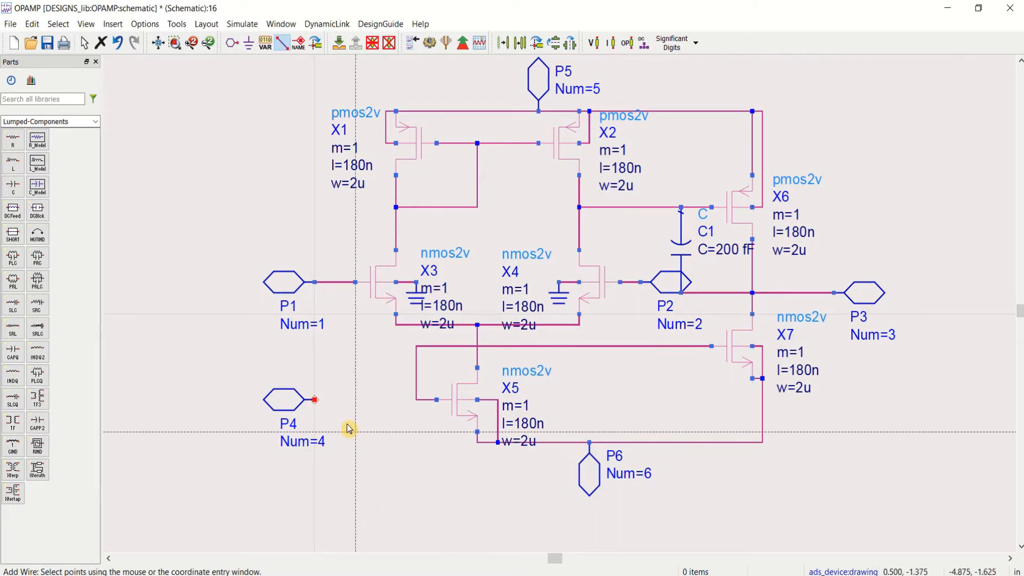
Step: Wire pin P4 to the gate of X5 at its junction with the X7 gate wire, and save the schematic
click(315, 400)
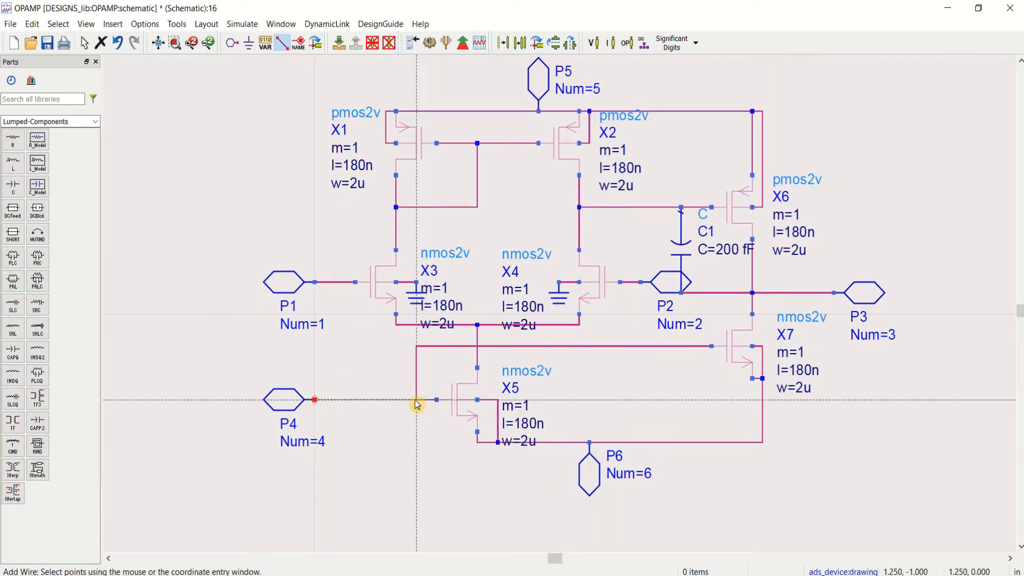
click(417, 401)
key(Escape)
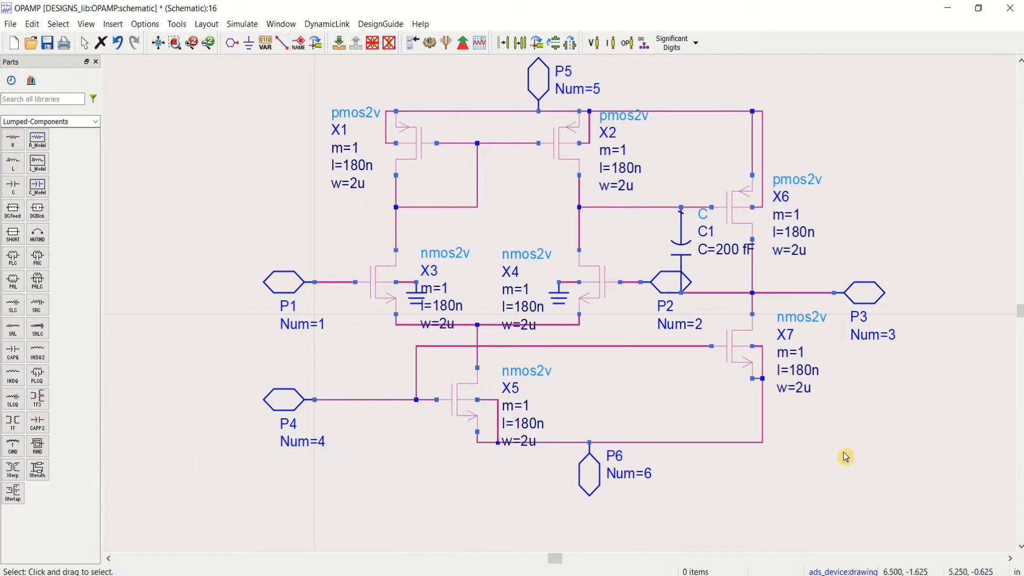
click(47, 45)
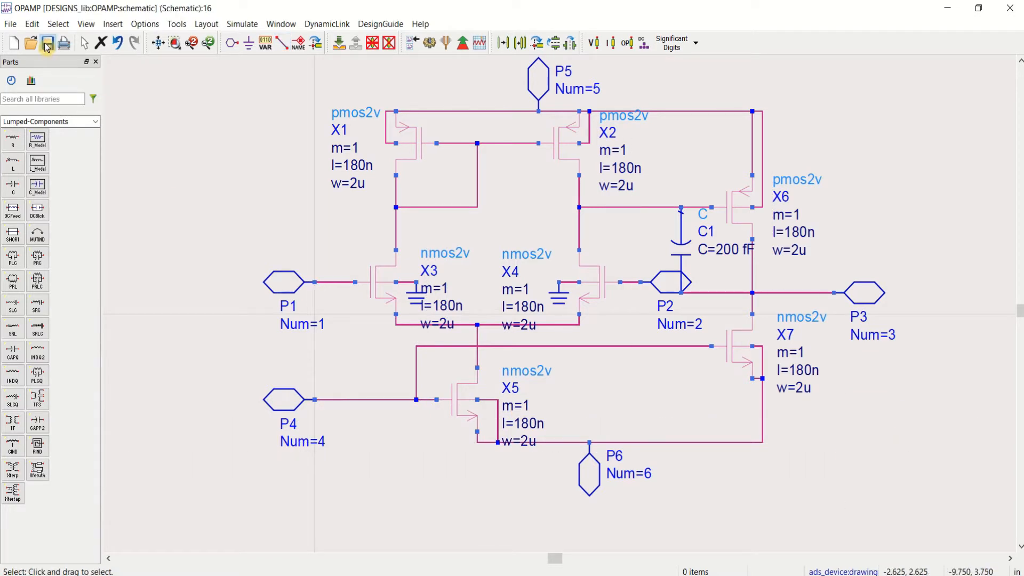
click(157, 44)
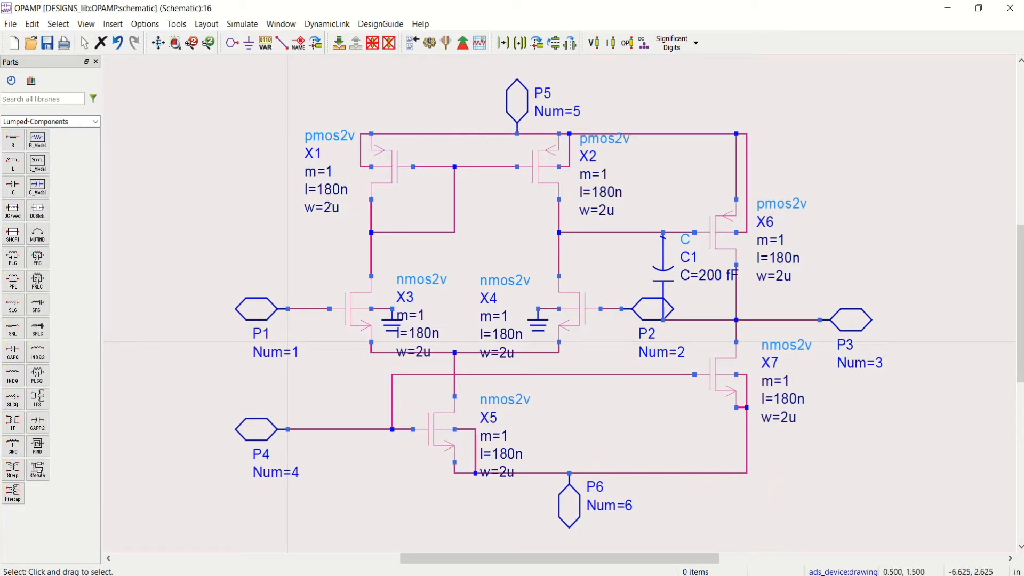
Step: Set the channel length of PMOS transistors X1 and X2 to 2u each
double_click(328, 188)
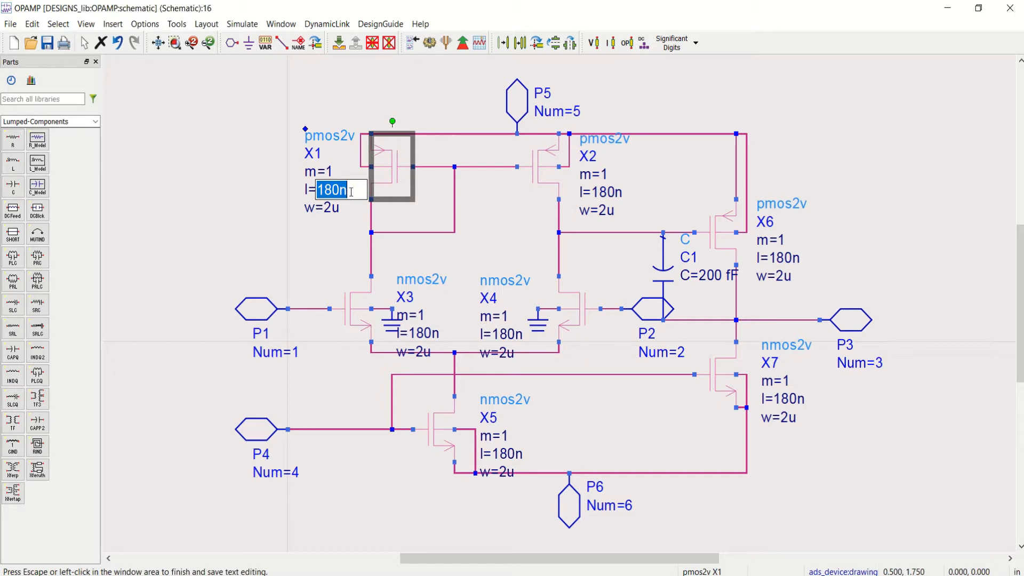
text(2)
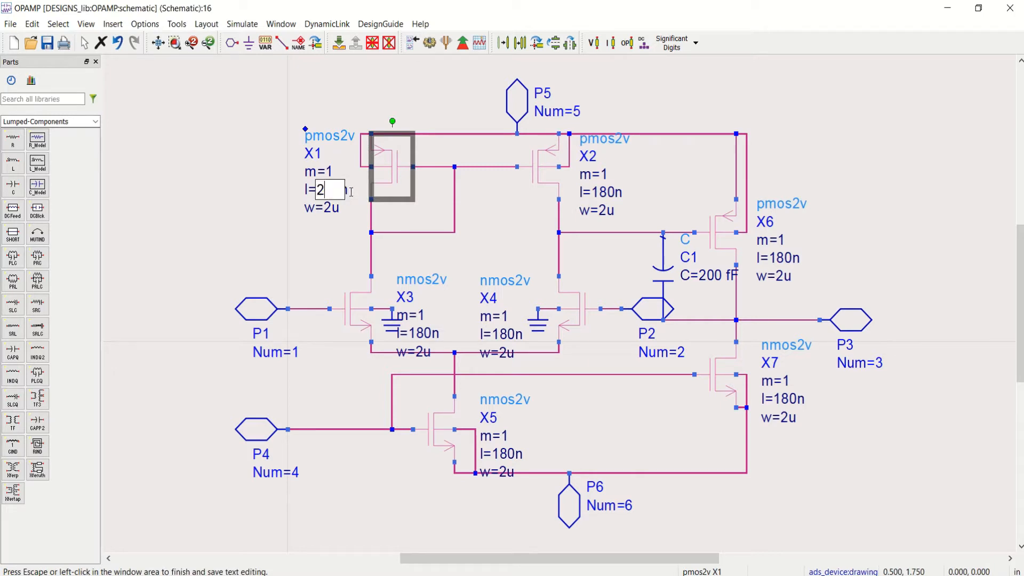
text(u)
click(331, 240)
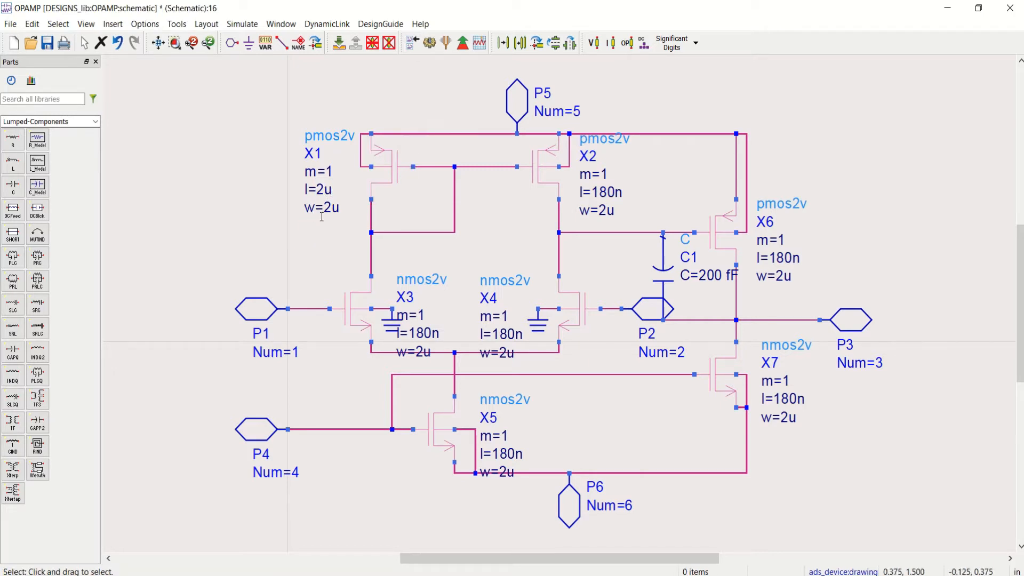
double_click(608, 191)
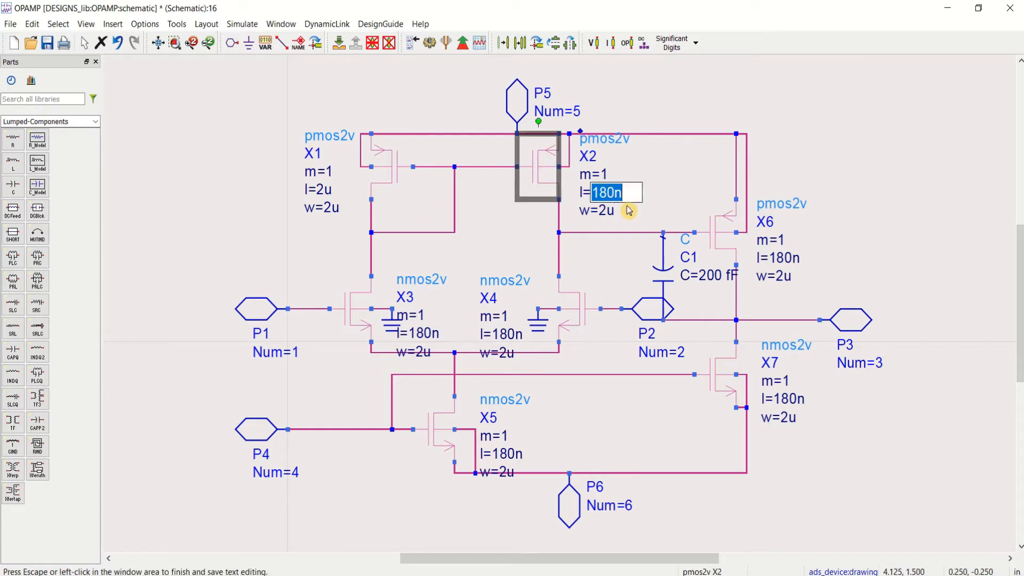
text(2)
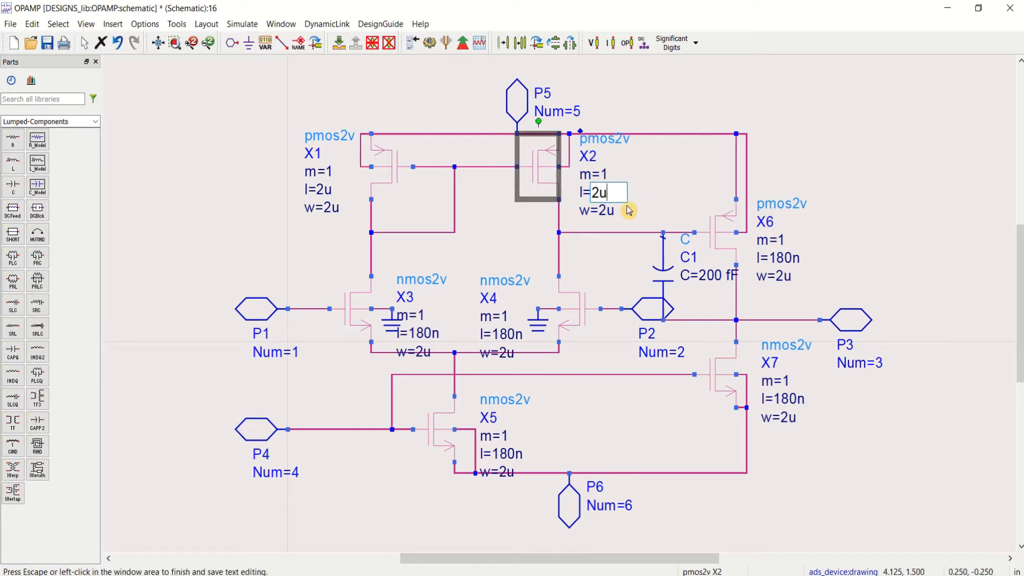
text(u)
click(591, 227)
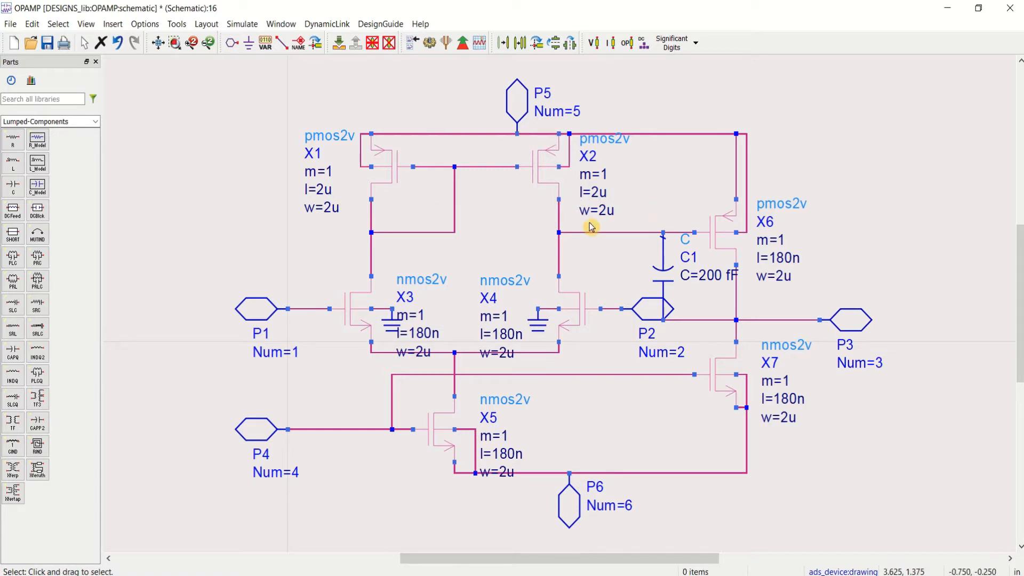
Step: Set the channel length of the input NMOS transistors X3 and X4 to 2u each
double_click(430, 333)
text(2u)
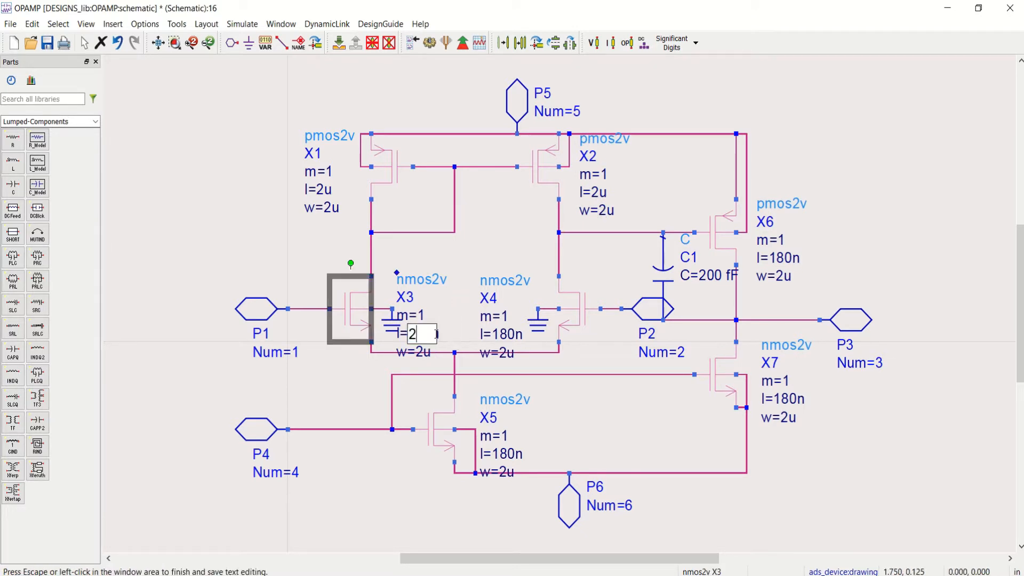
click(513, 334)
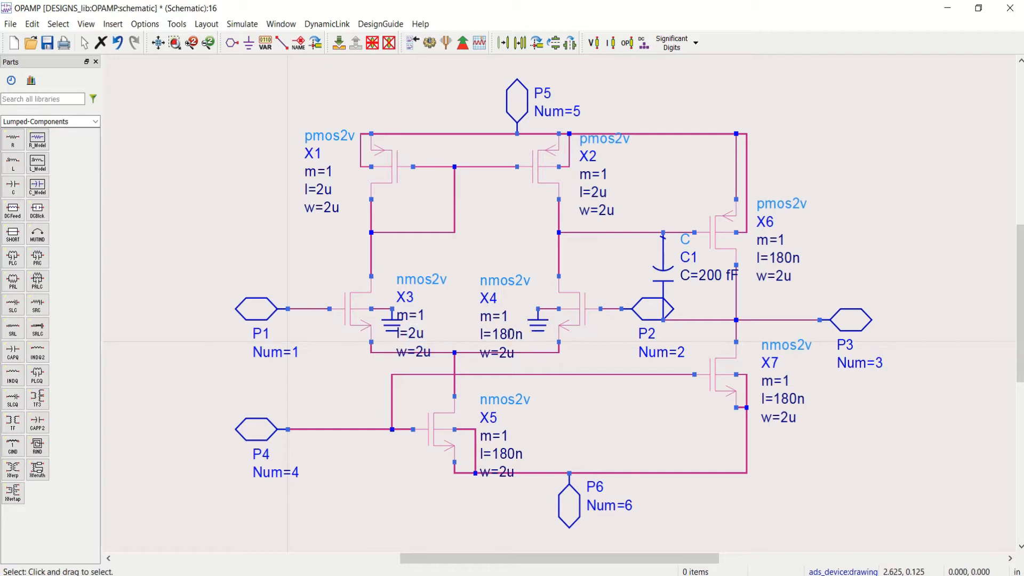
double_click(513, 335)
text(2u)
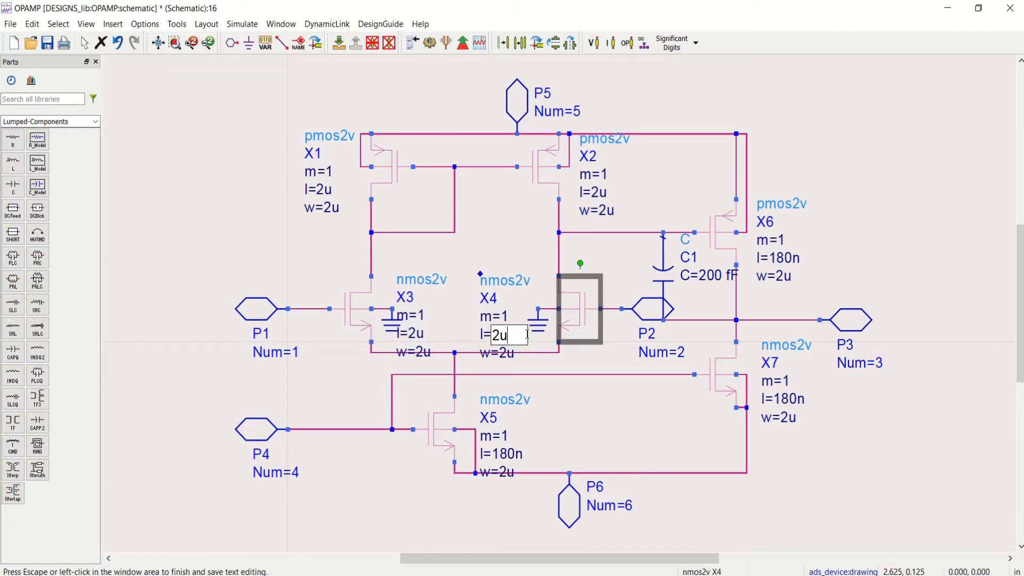
click(594, 362)
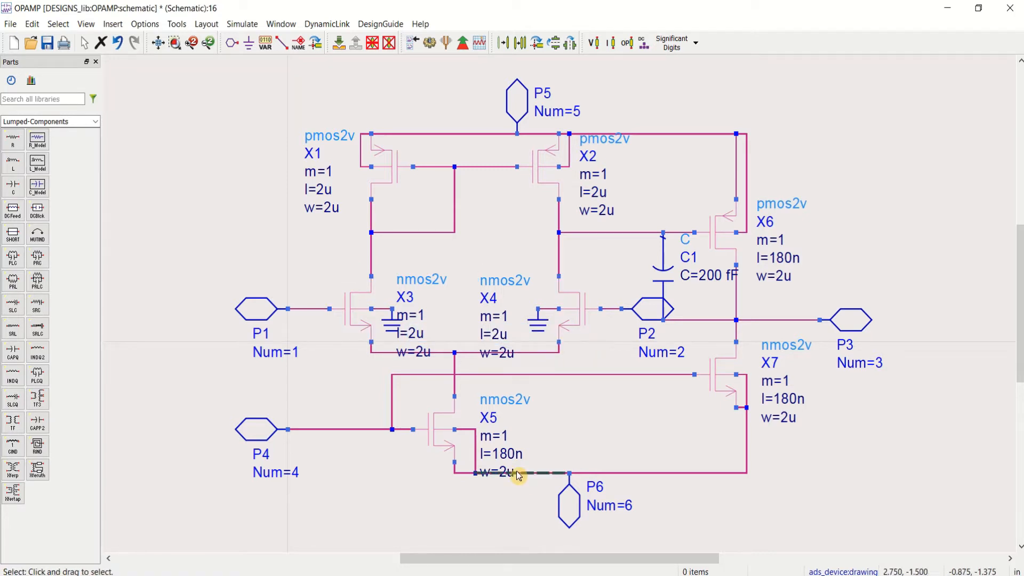
Step: Set the channel length of NMOS transistor X5 to 3u
double_click(507, 454)
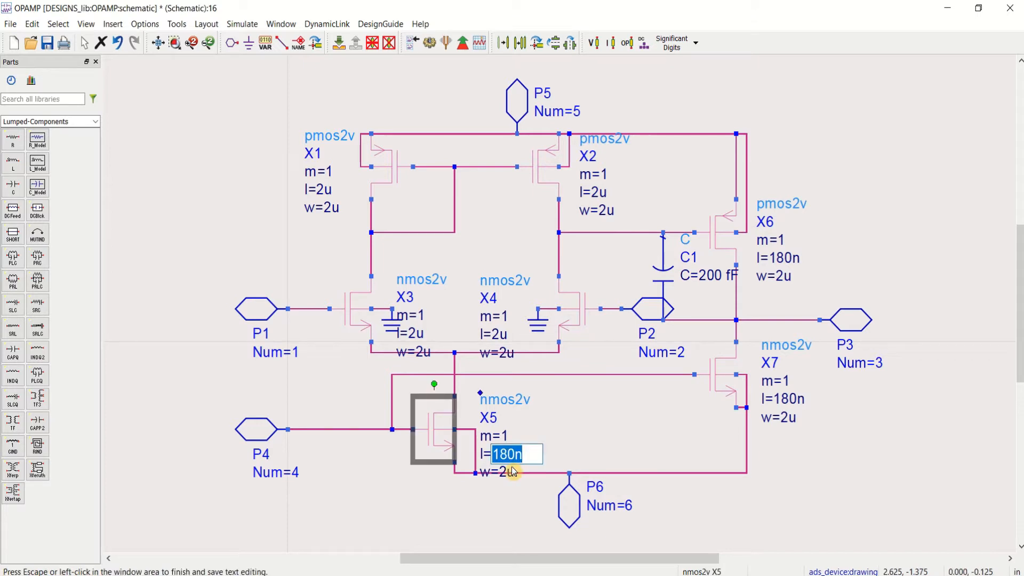
text(3u)
click(582, 441)
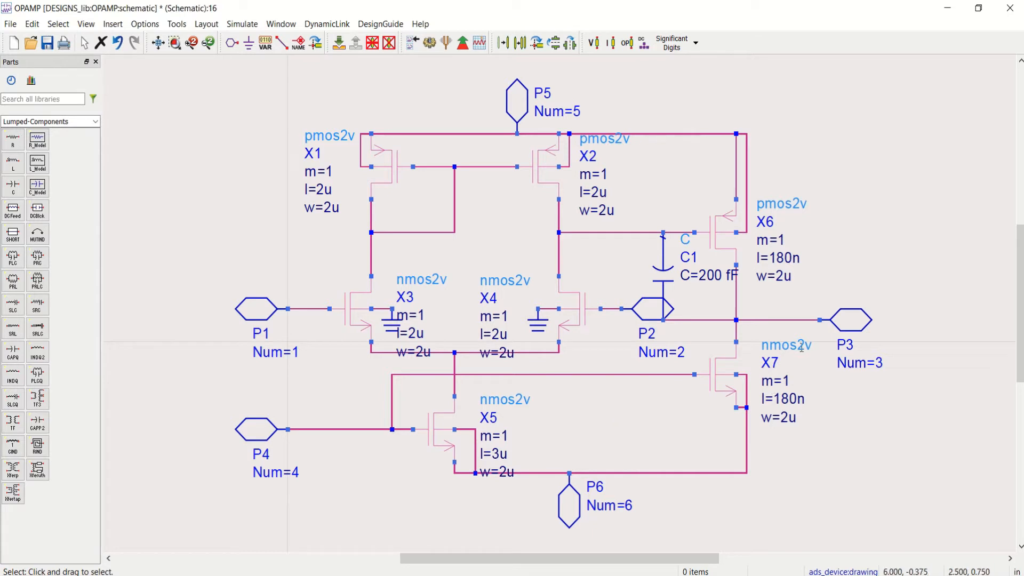
Step: Set the length of PMOS transistor X6 to 2u and its width to 6u
double_click(786, 259)
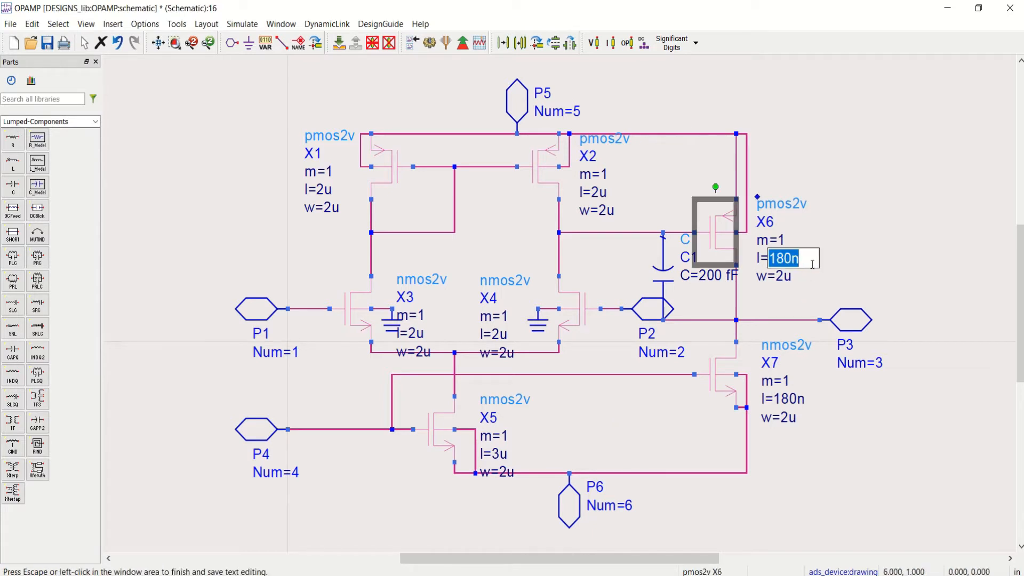
text(2u)
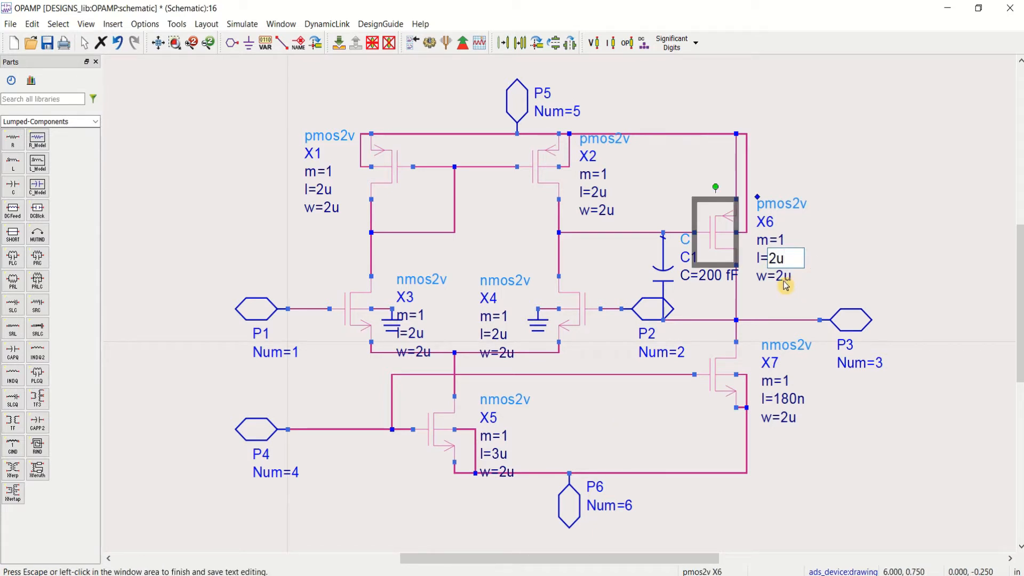
click(785, 282)
double_click(785, 280)
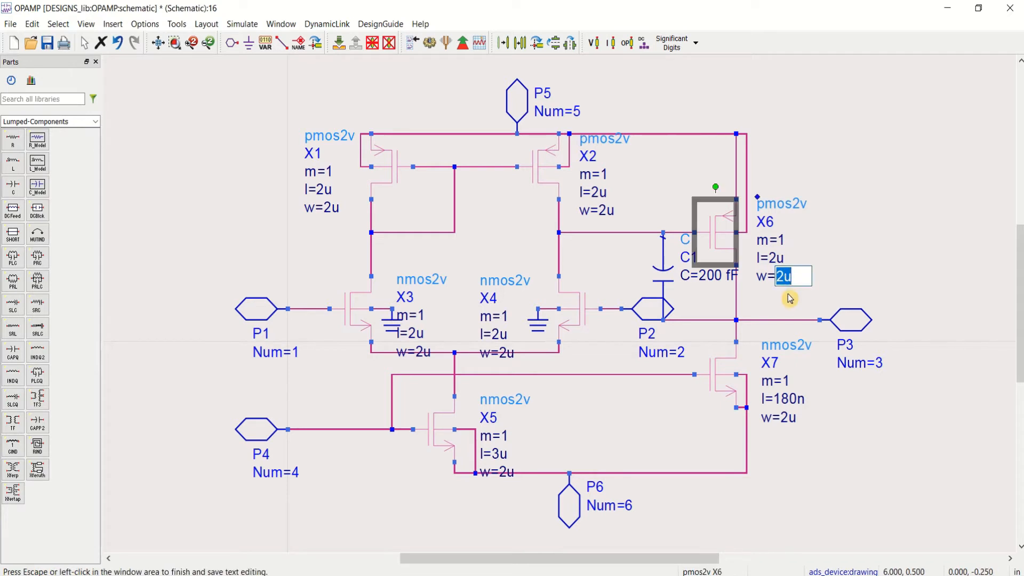
text(6u)
click(867, 291)
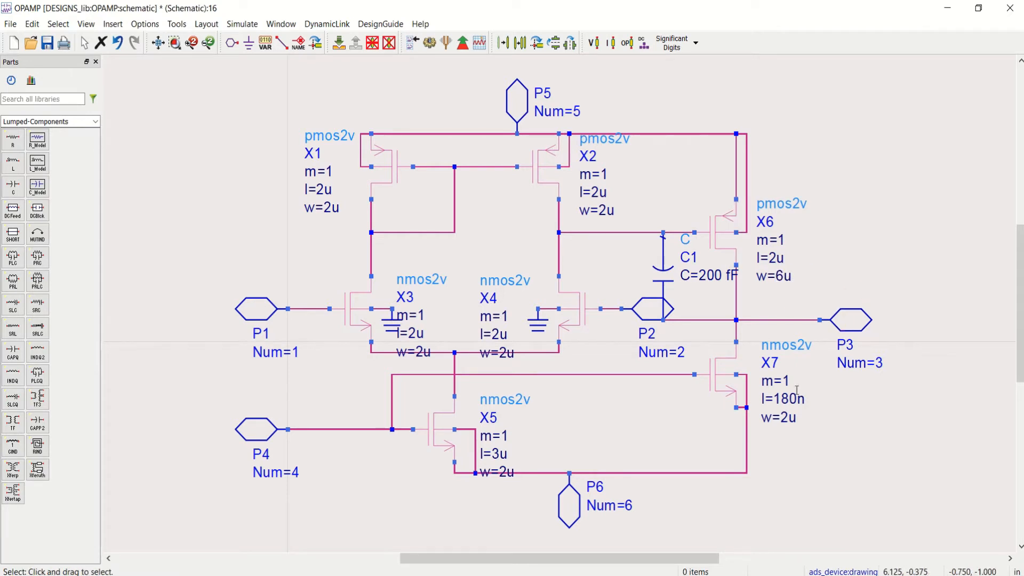
Step: Set the length of NMOS transistor X7 to 2u and its width to 3u
double_click(782, 401)
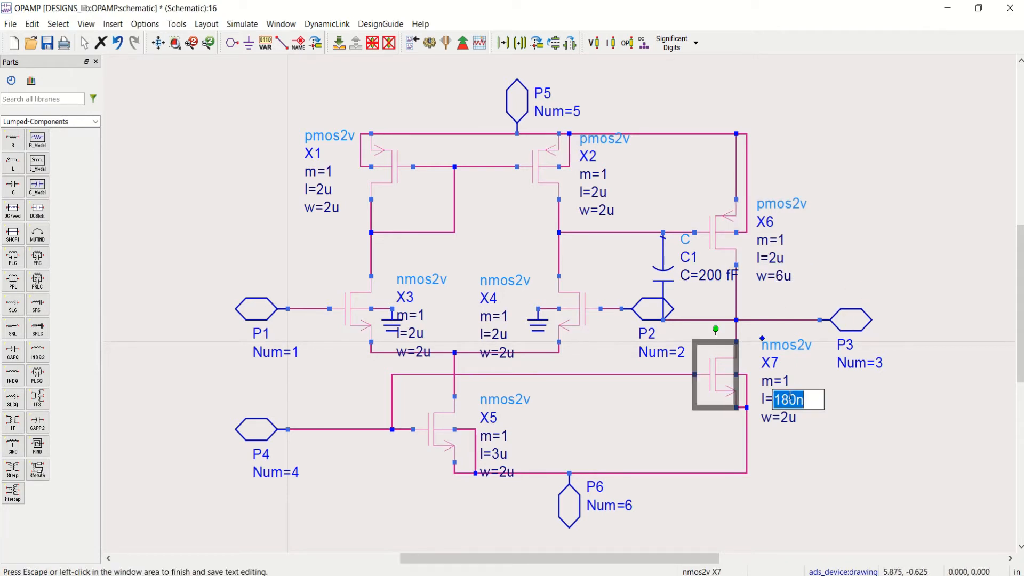
text(2u)
click(799, 436)
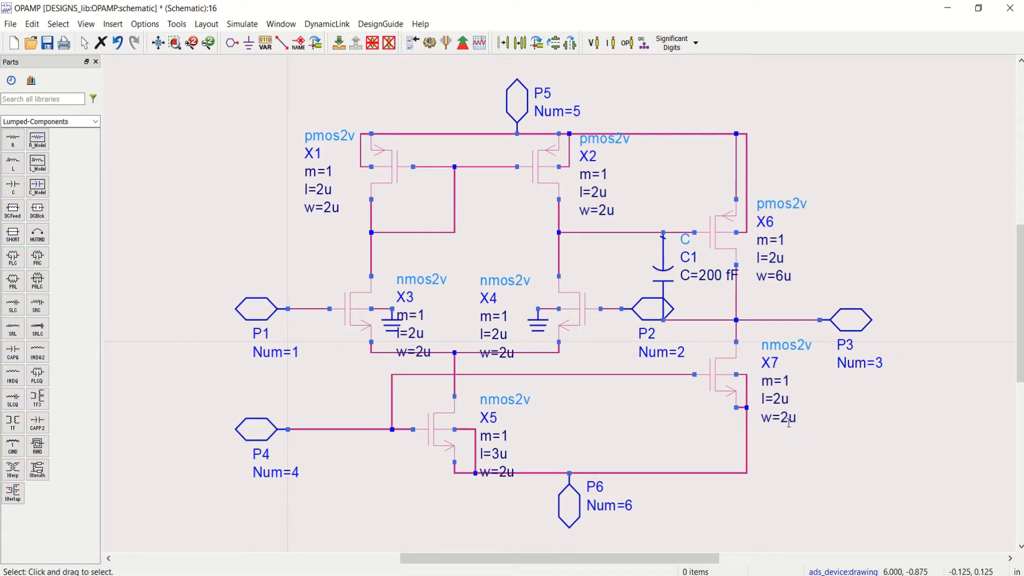
double_click(789, 420)
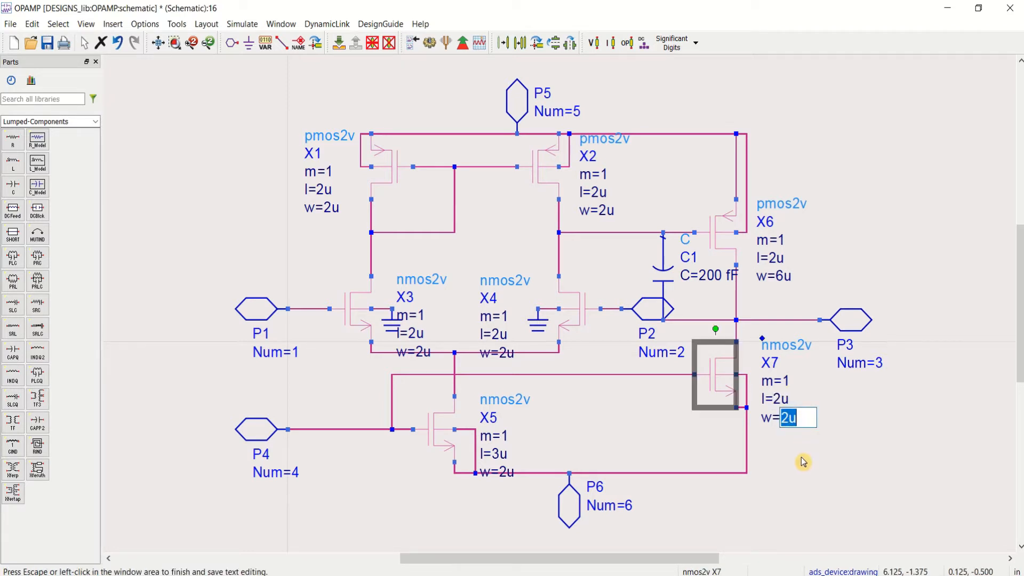
text(3)
click(839, 465)
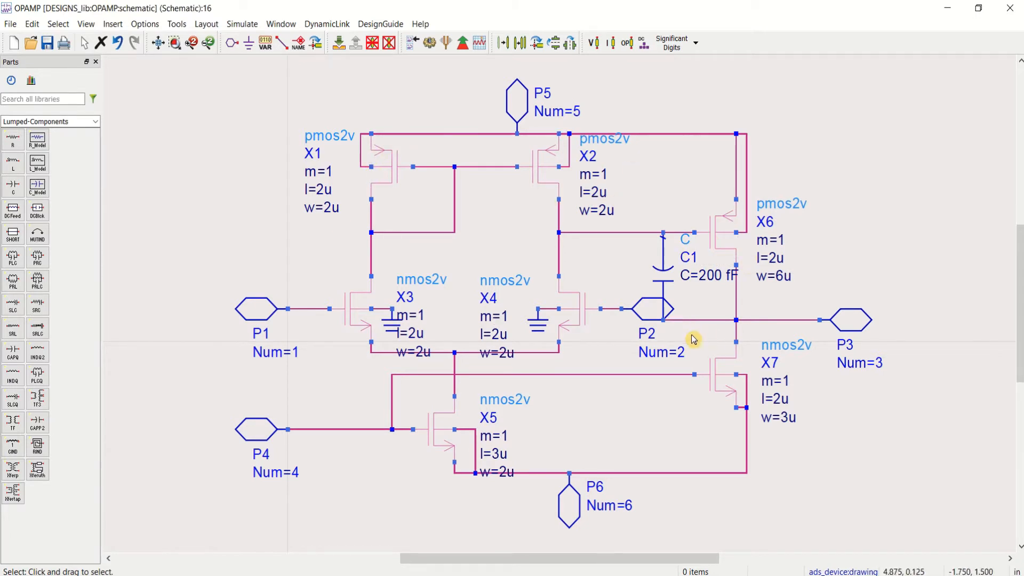
Step: Move pin P2 slightly closer to X4 and shift capacitor C1 slightly towards X6 to separate the two
drag(650, 314, 639, 314)
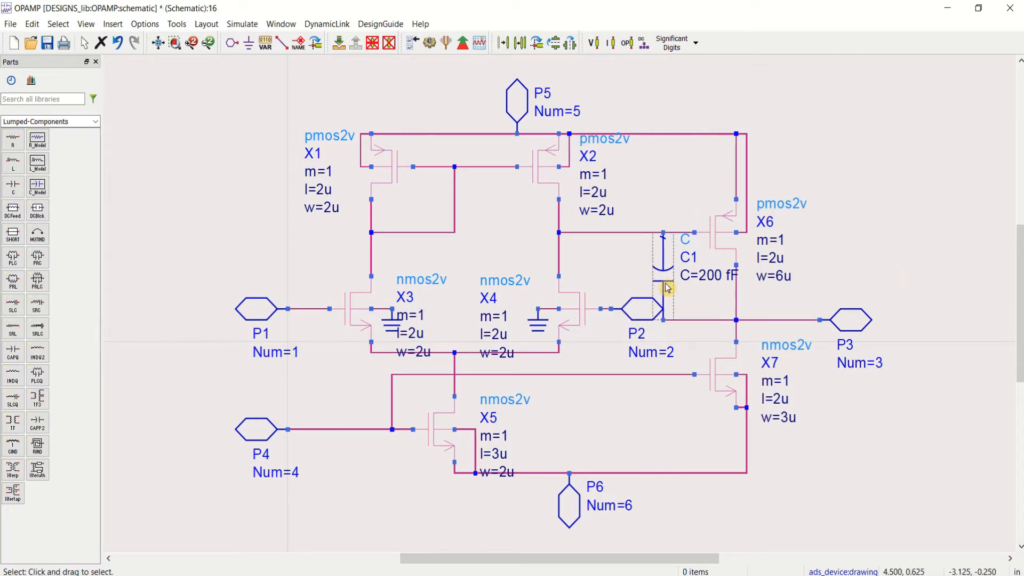
drag(667, 280, 676, 290)
click(851, 267)
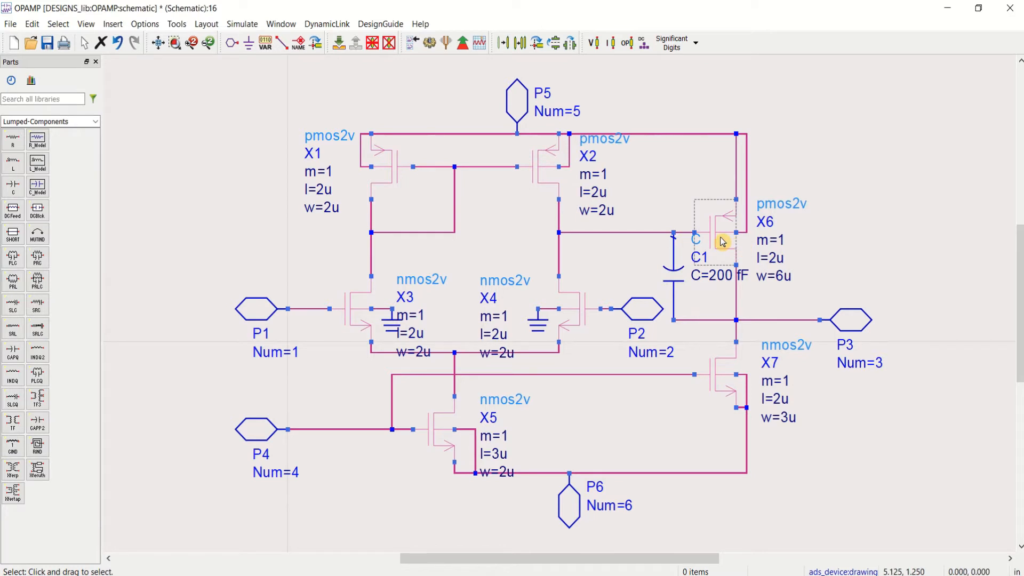
Step: Move X6 slightly up and straighten its wires, aligning the gate wire with the gate and the bulk wire with the supply wire
drag(722, 242, 723, 227)
click(847, 158)
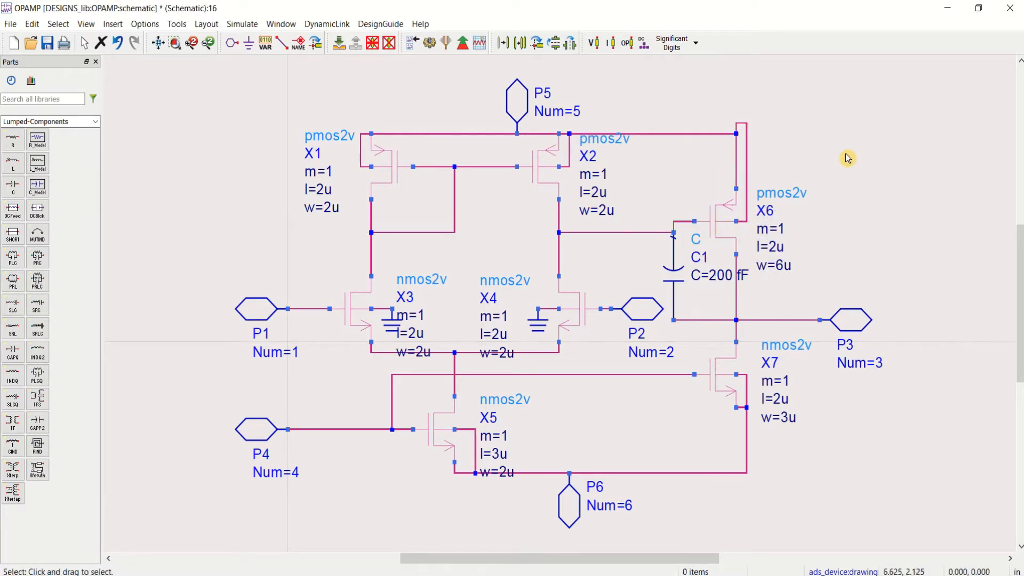
click(631, 233)
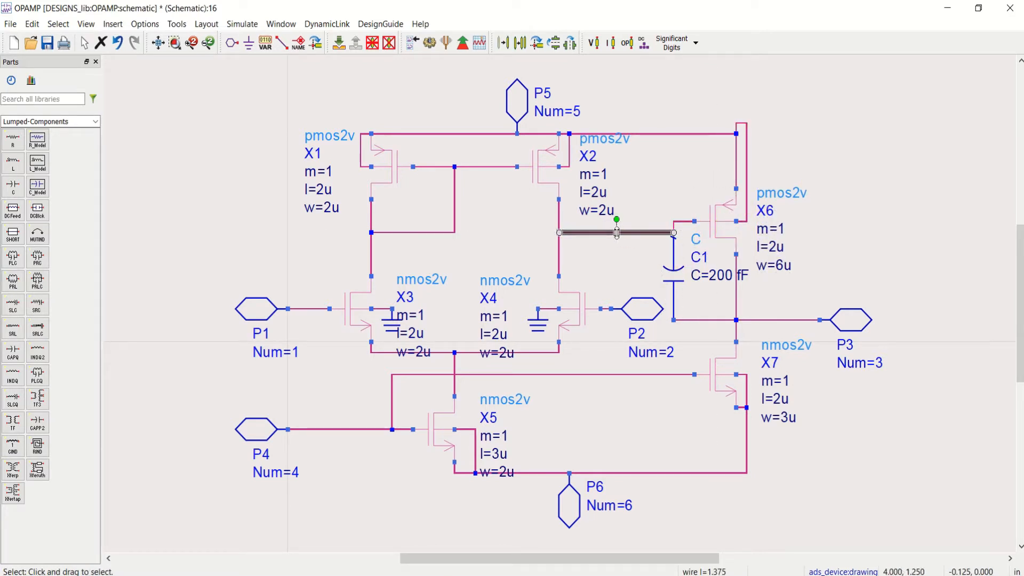
drag(616, 234, 617, 221)
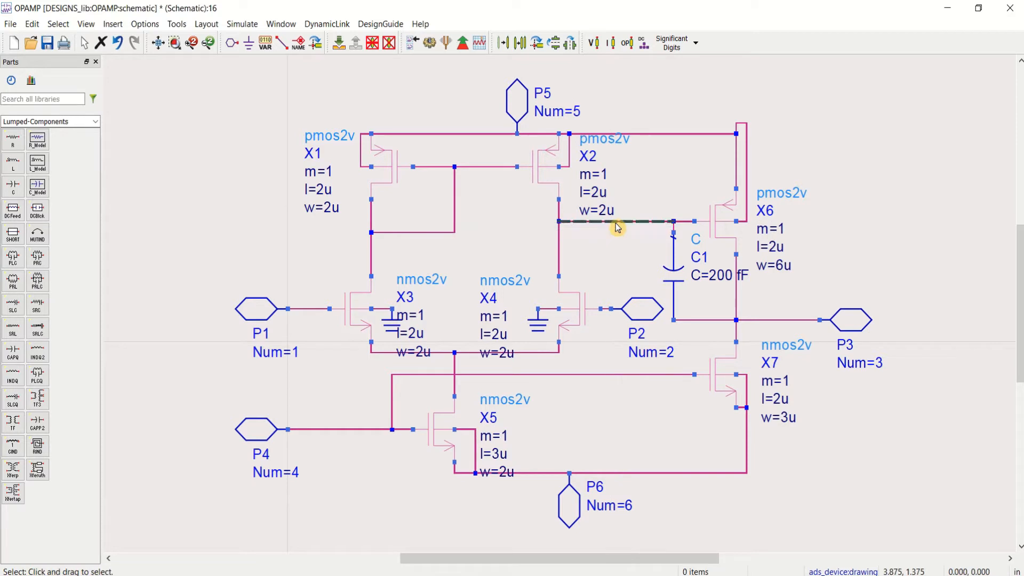
click(744, 124)
drag(741, 114, 747, 133)
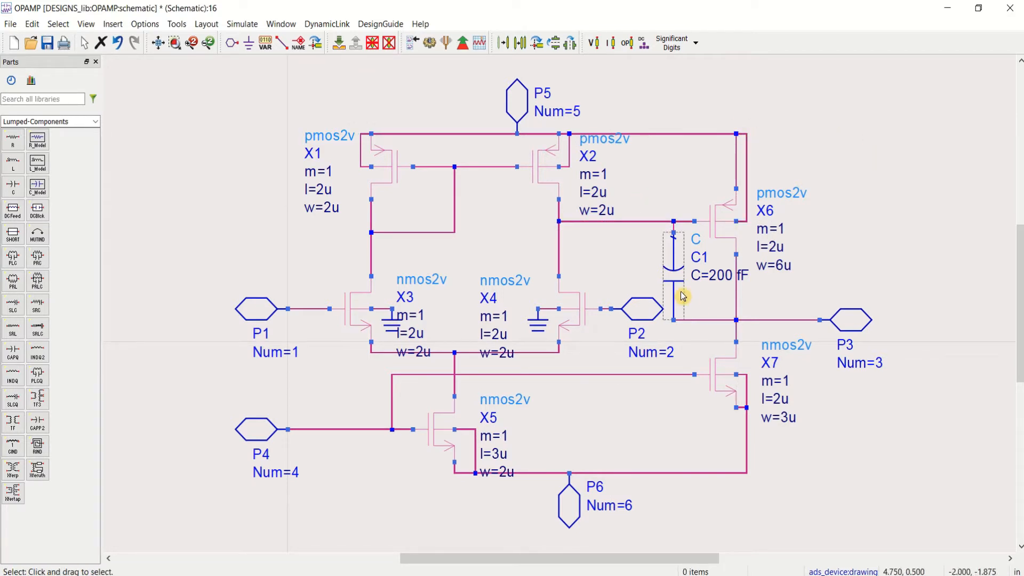
Step: Shift capacitor C1 slightly closer to the gate of X6 and save the schematic
drag(678, 292, 686, 291)
click(871, 262)
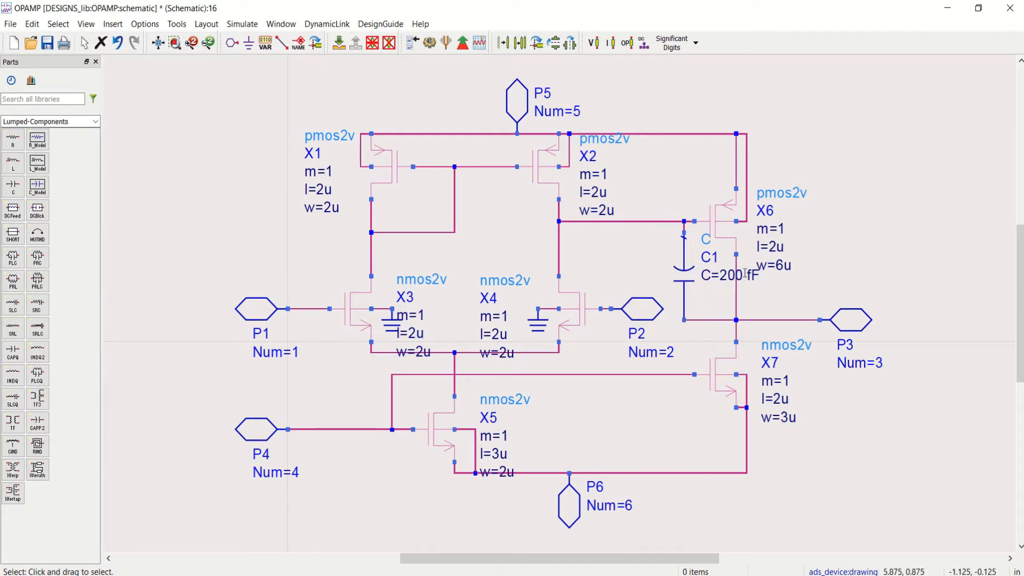
click(47, 43)
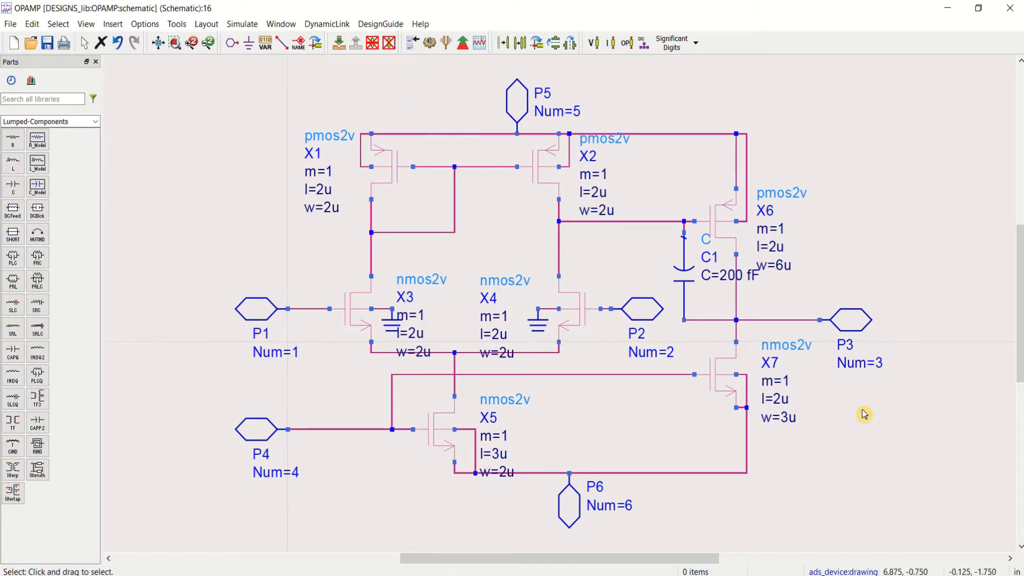
Step: Create a new symbol for the OPAMP cell in DESIGNS_lib
click(287, 25)
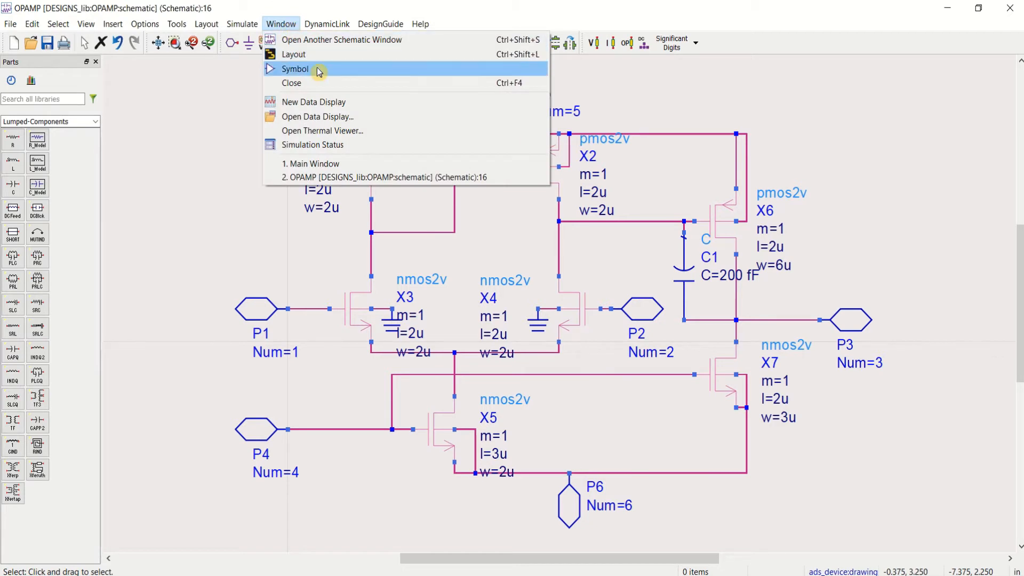
click(295, 69)
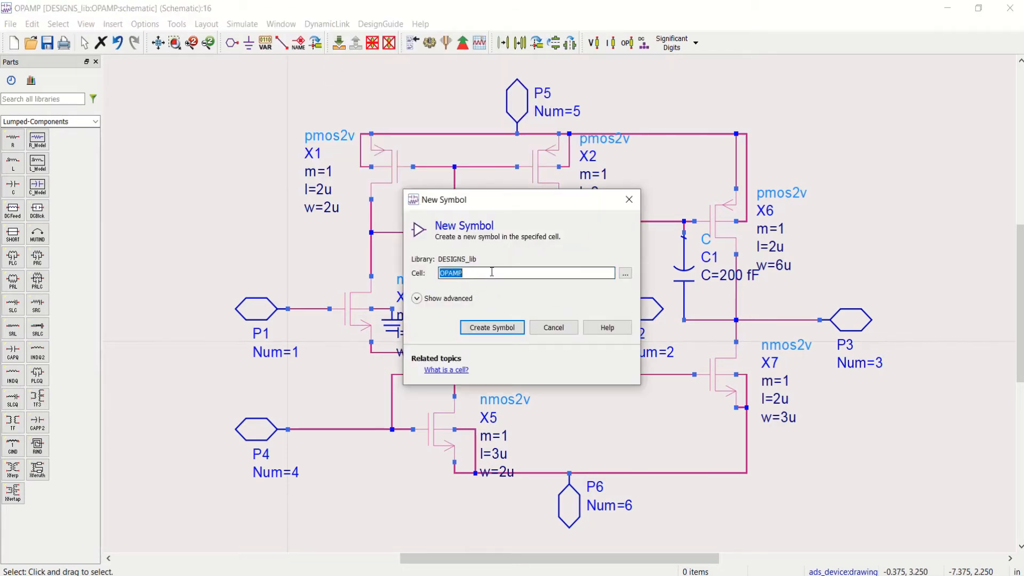
click(506, 334)
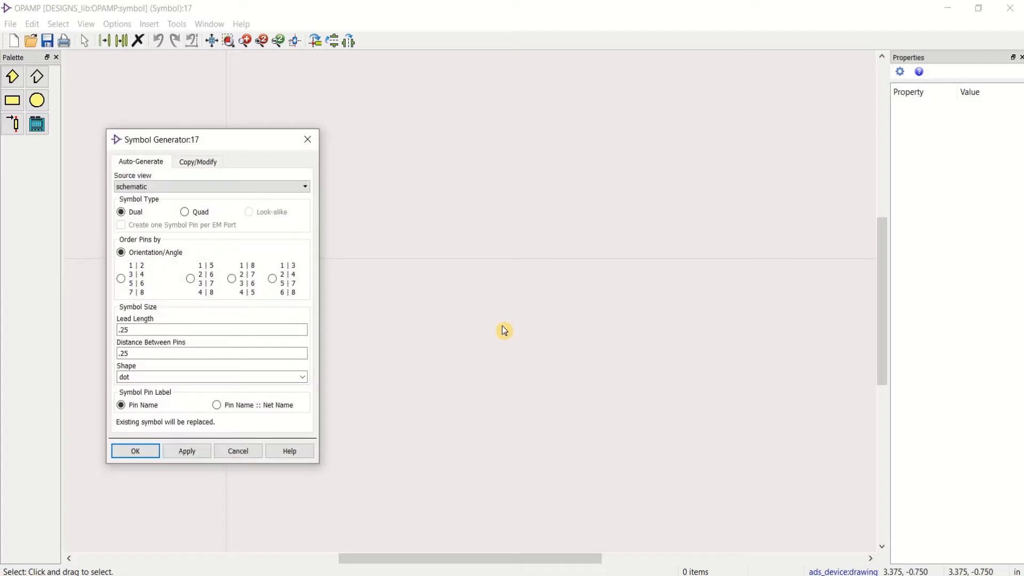
Step: Auto-generate the OPAMP symbol from the schematic view with the dual symbol type and pins ordered by orientation/angle
click(136, 452)
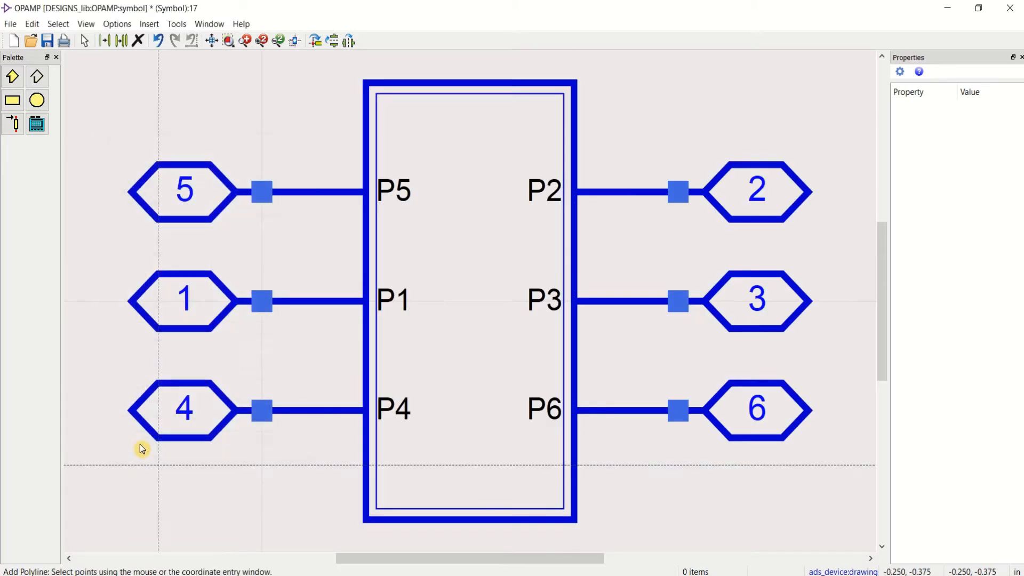
scroll(490, 302, down, 1)
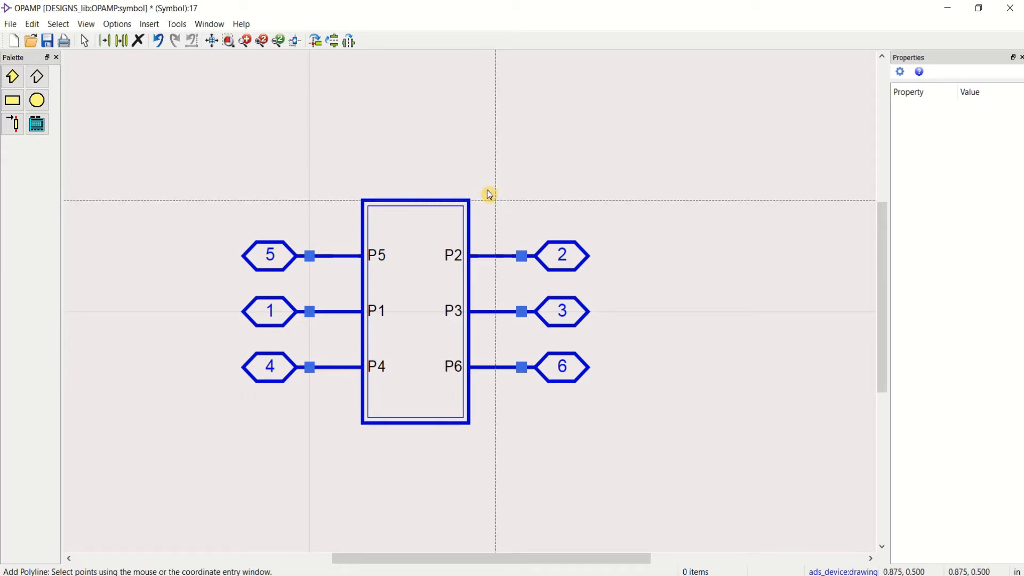
key(Escape)
Step: Delete both the outer and inner rectangles of the generated symbol body, leaving only the pins
click(415, 205)
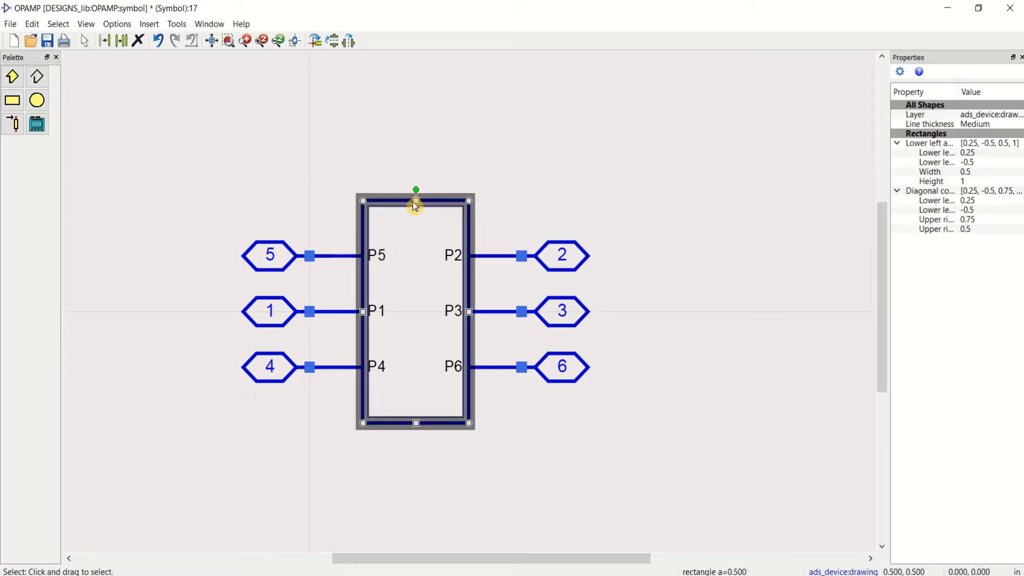
key(Delete)
click(432, 207)
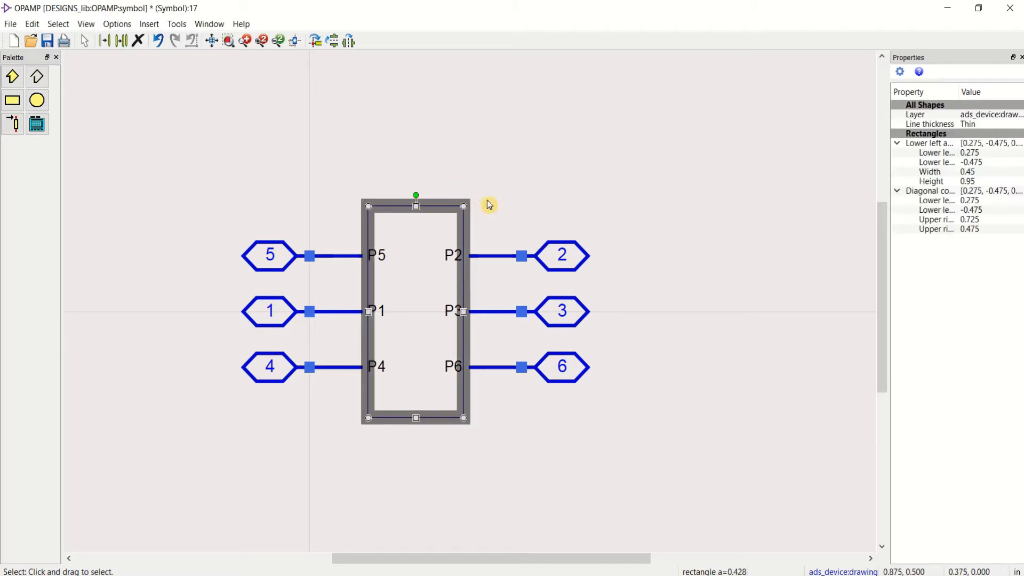
key(Delete)
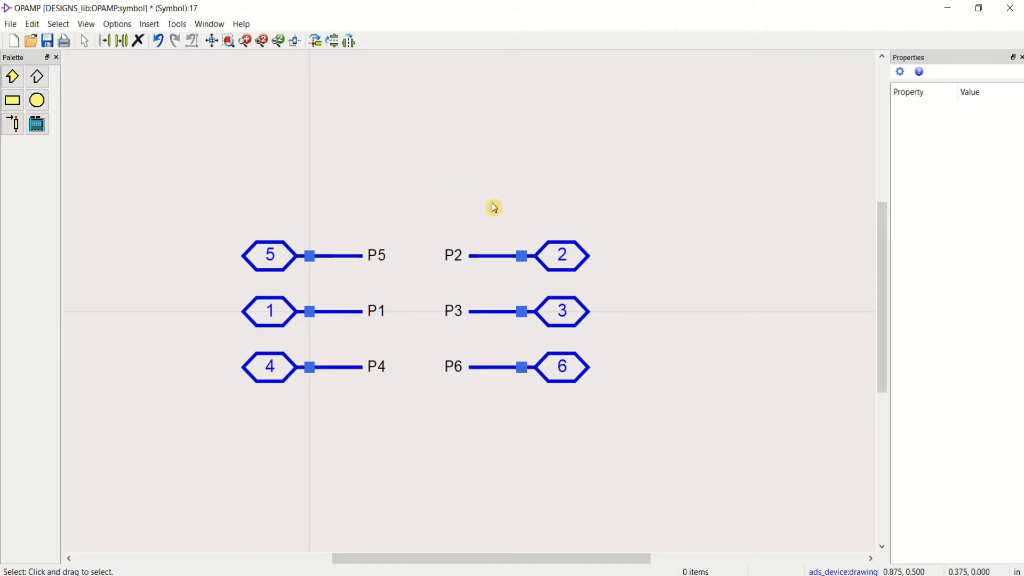
Step: Rotate pin P6 together with its lead and label to point downward and place it well below the other pins
scroll(527, 316, down, 1)
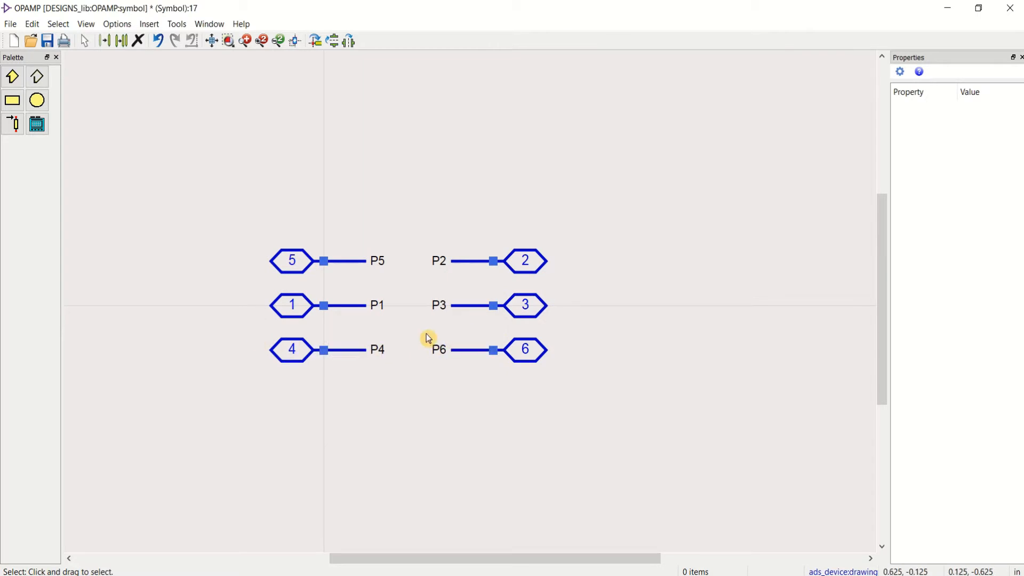
drag(428, 338, 624, 407)
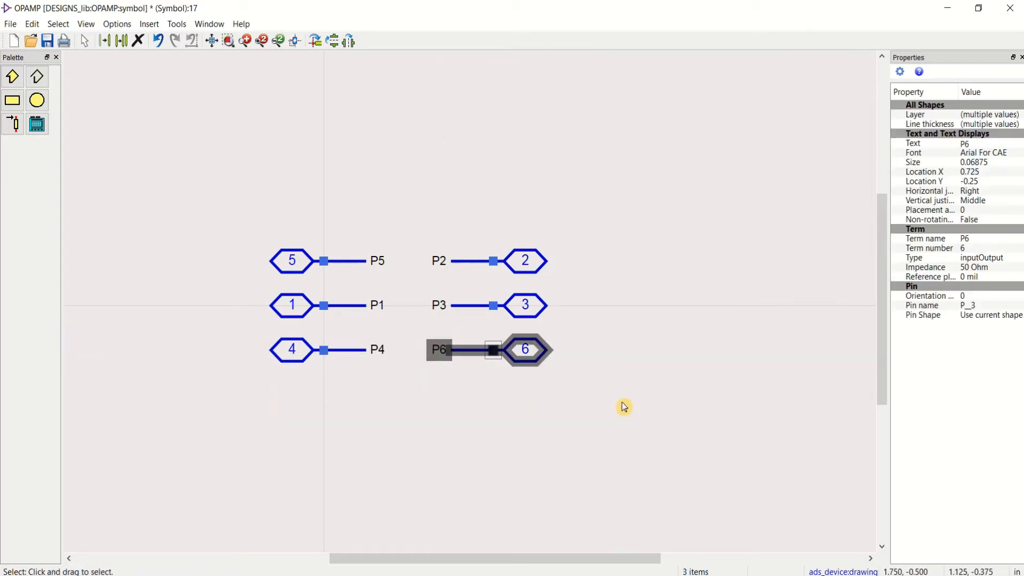
key(ctrl+r)
drag(493, 394, 447, 528)
click(515, 444)
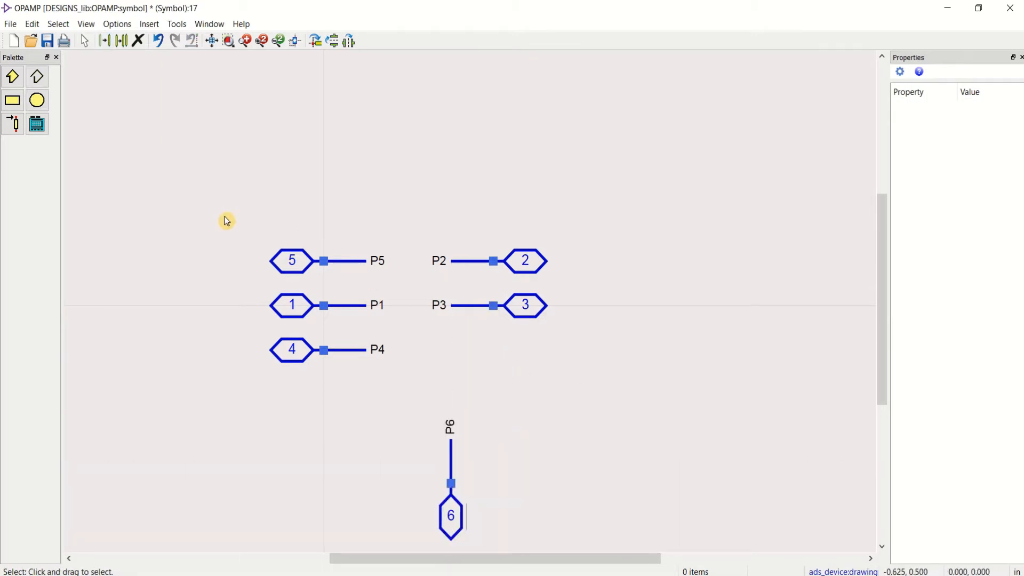
Step: Rotate pin P5 together with its lead and label to point upward and place it above the other pins, aligned with P6
drag(225, 214, 377, 284)
click(401, 284)
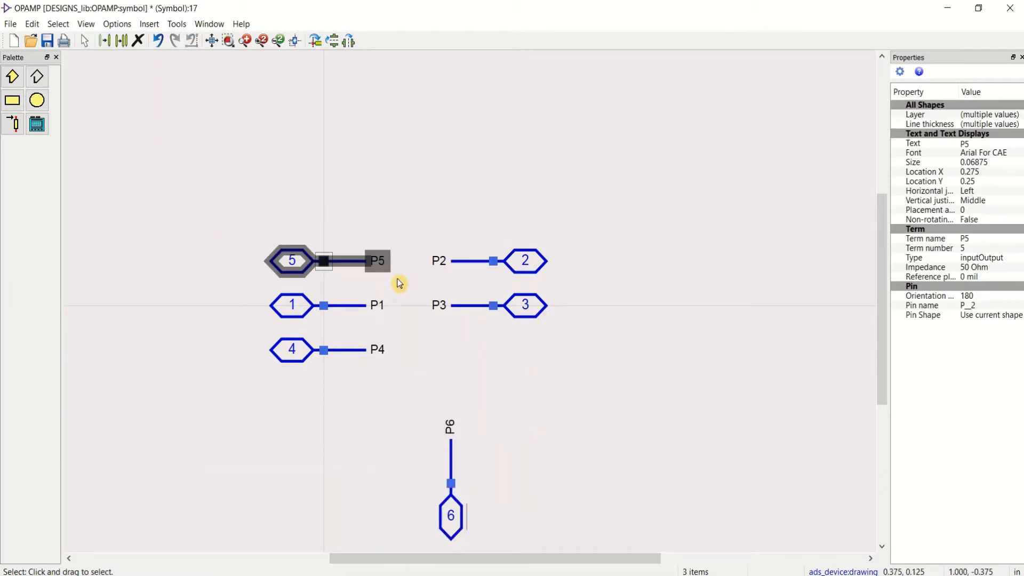
key(ctrl+r)
drag(331, 244, 462, 92)
click(649, 145)
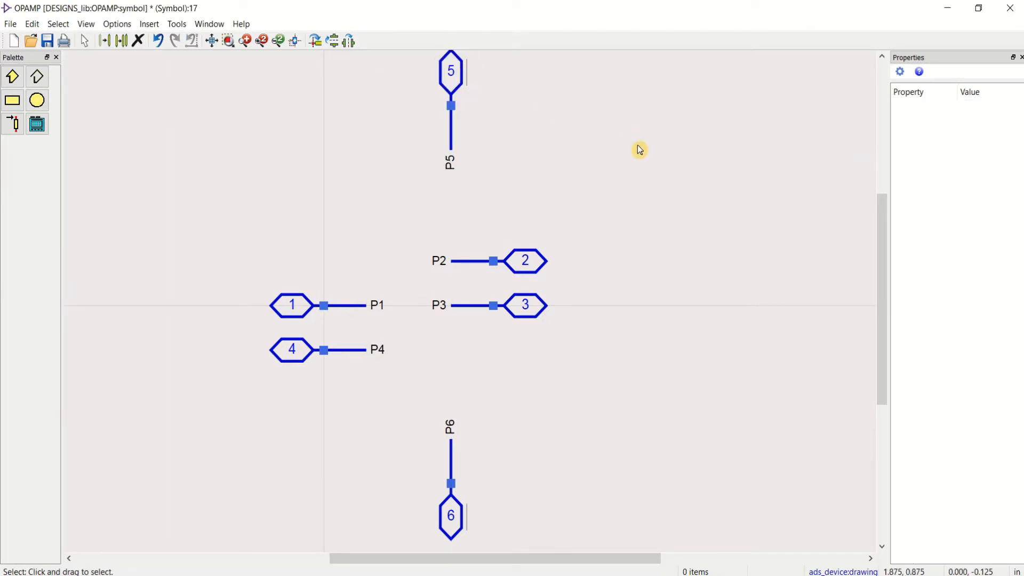
Step: Move pin P1 with its lead and label up to leave a gap above P4
drag(409, 237, 568, 271)
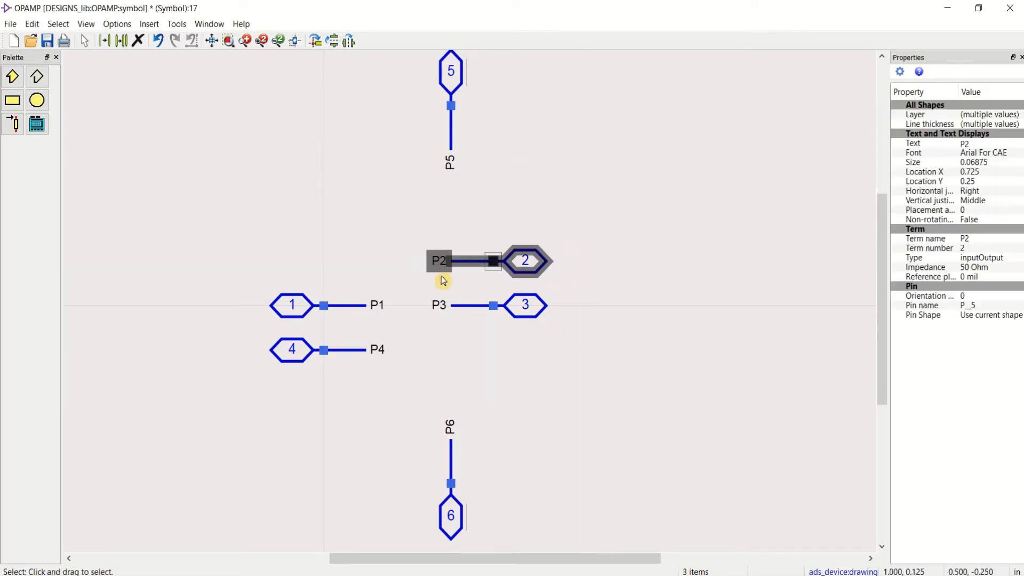
click(372, 255)
drag(236, 258, 398, 320)
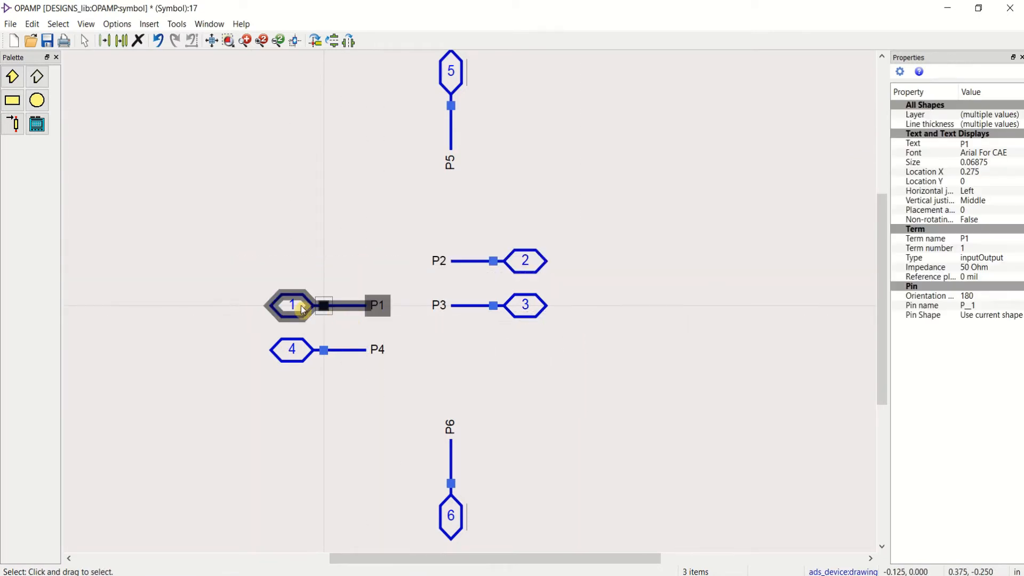
drag(293, 307, 296, 248)
click(401, 306)
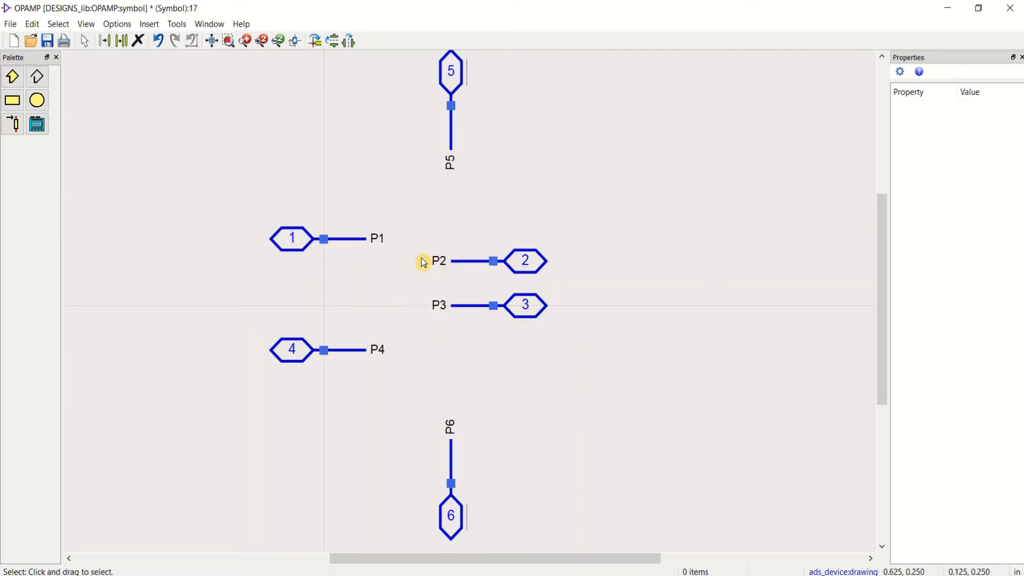
Step: Rotate pin P2 by 180 degrees and place it in the left pin column between P1 and P4
drag(422, 238, 609, 286)
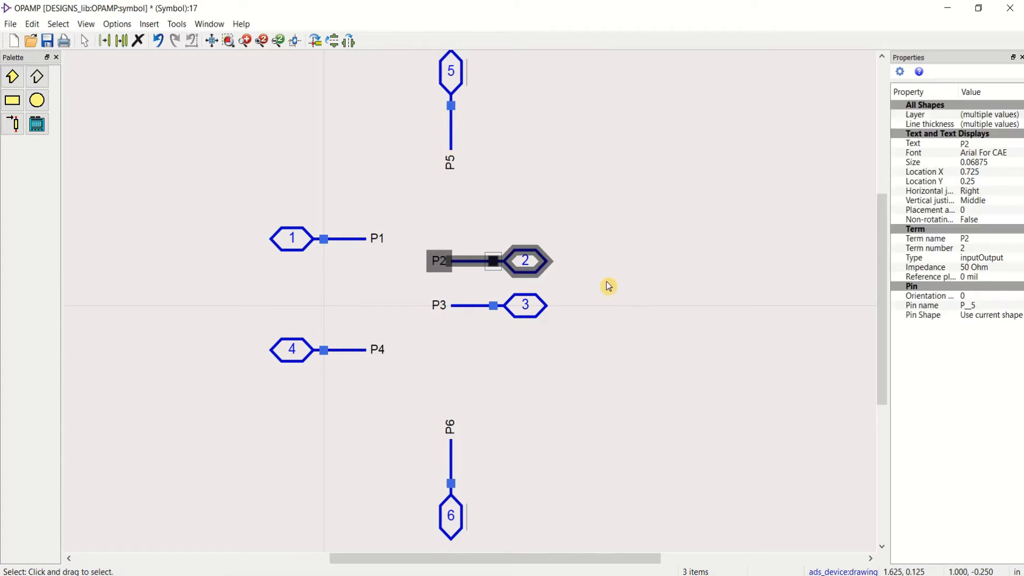
key(ctrl+r)
key(ctrl+r)
drag(469, 265, 295, 313)
click(532, 358)
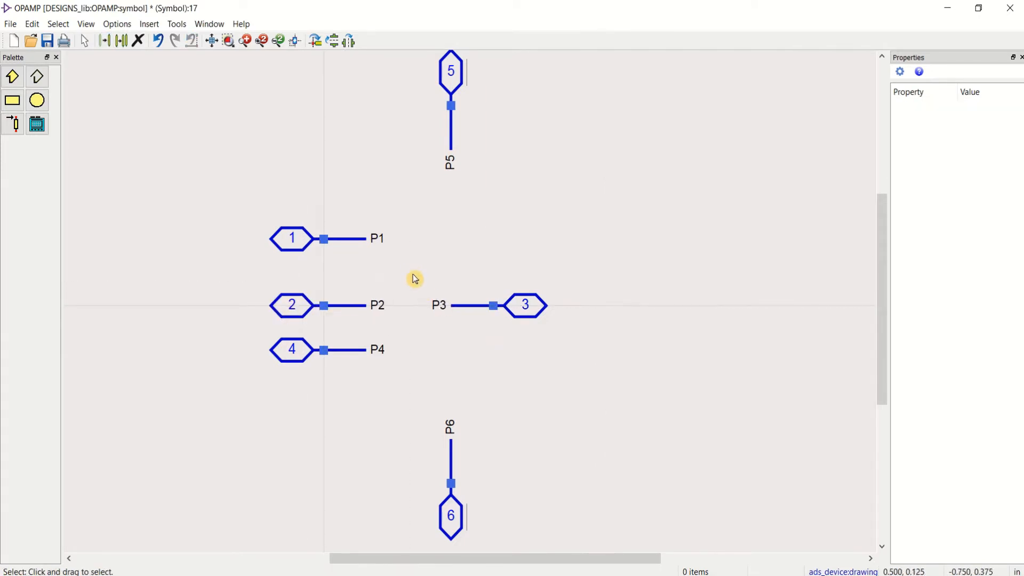
Step: Move pin P3 with its lead and label further right and slightly up
drag(411, 271, 600, 369)
drag(520, 307, 629, 267)
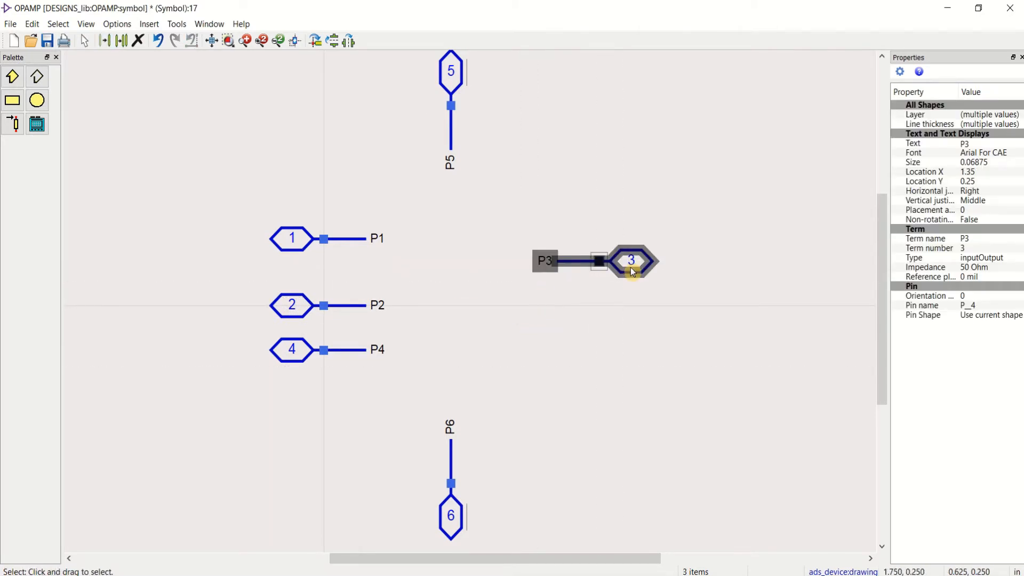
click(423, 321)
Step: Move pins P2 and P4 down together away from P1, and shift pin P6 slightly further down
drag(241, 282, 416, 377)
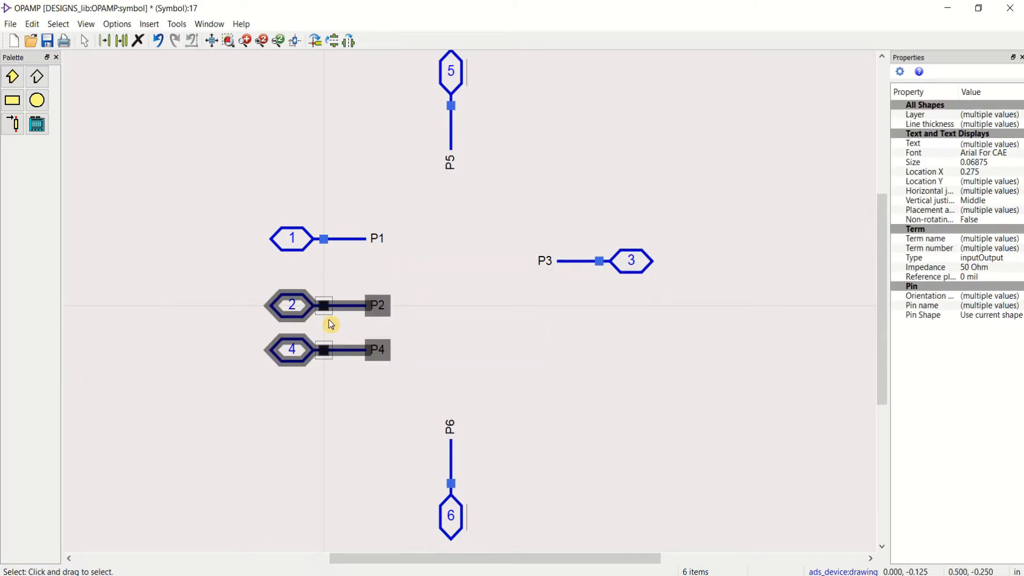
drag(308, 305, 308, 372)
click(414, 318)
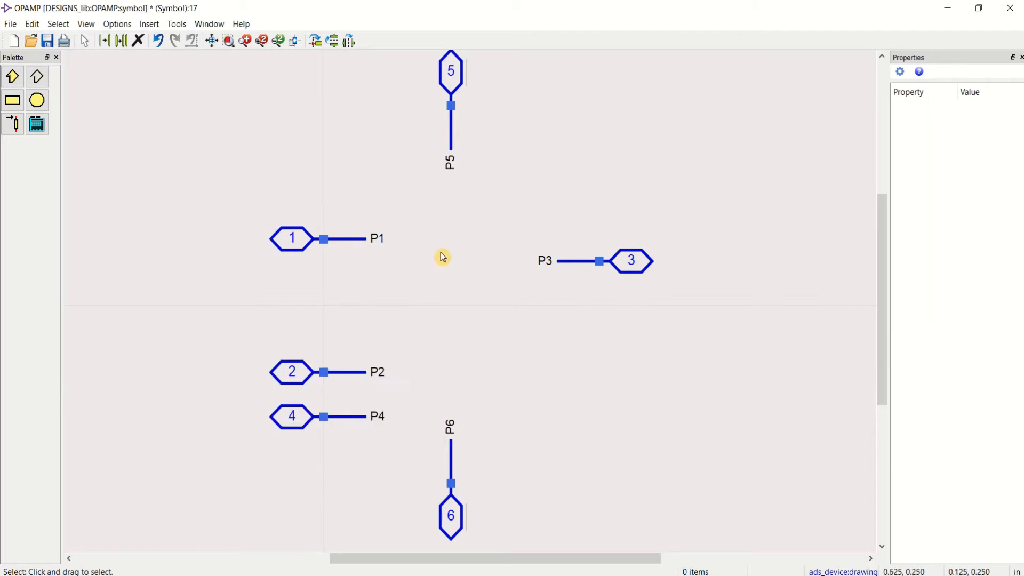
scroll(497, 286, down, 1)
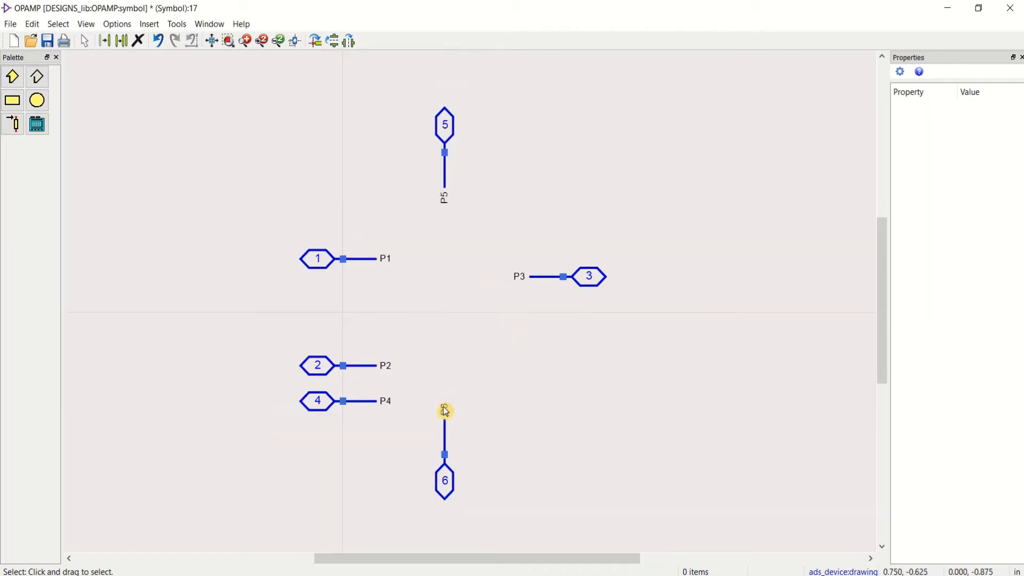
drag(428, 383, 450, 504)
click(467, 486)
click(532, 466)
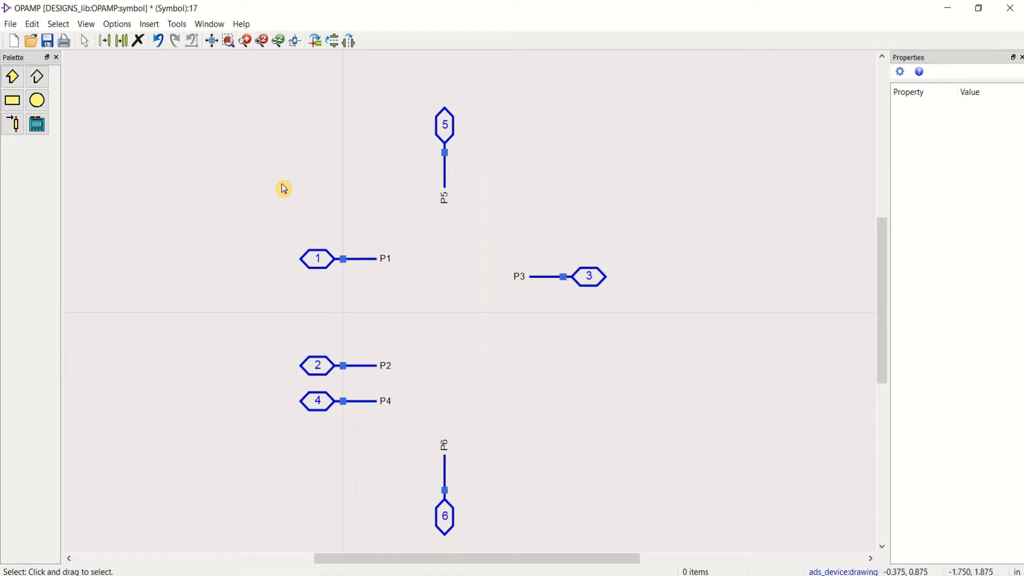
Step: Draw a thin triangular polygon with vertices at (0.25, 0.875), (0.25, -0.875) and (2.625, 0) as the op-amp body
click(13, 78)
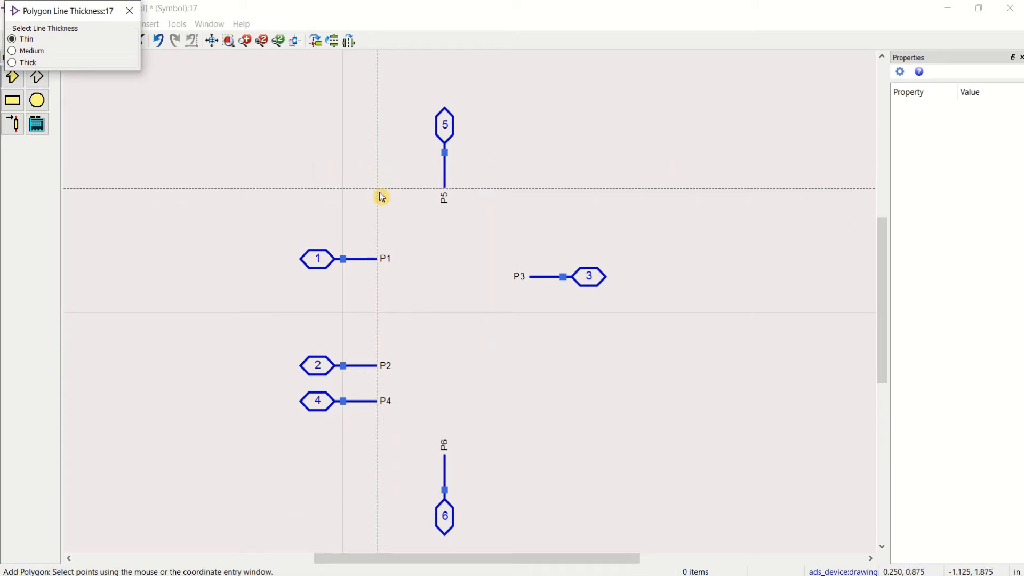
click(380, 193)
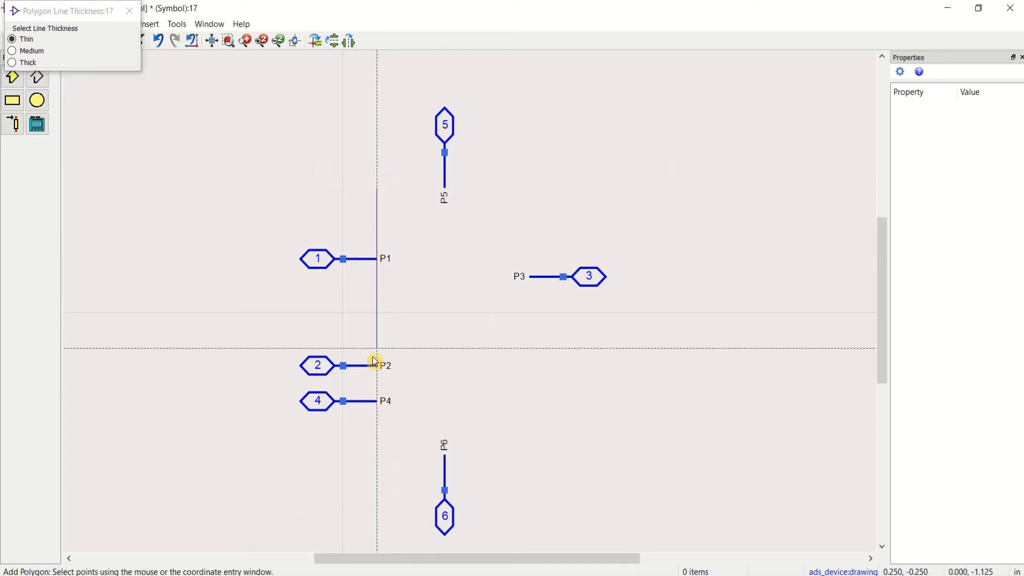
click(380, 438)
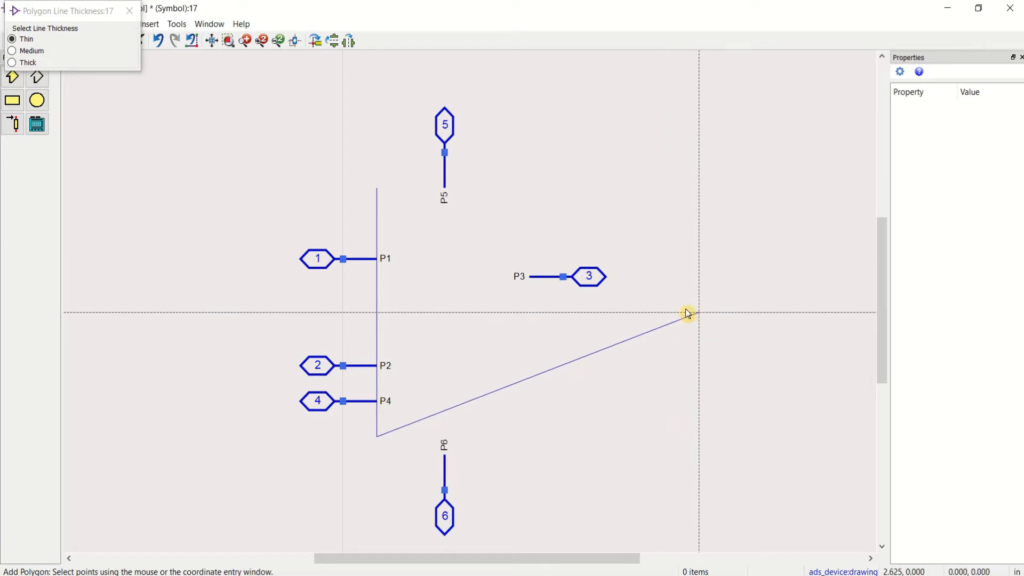
click(688, 314)
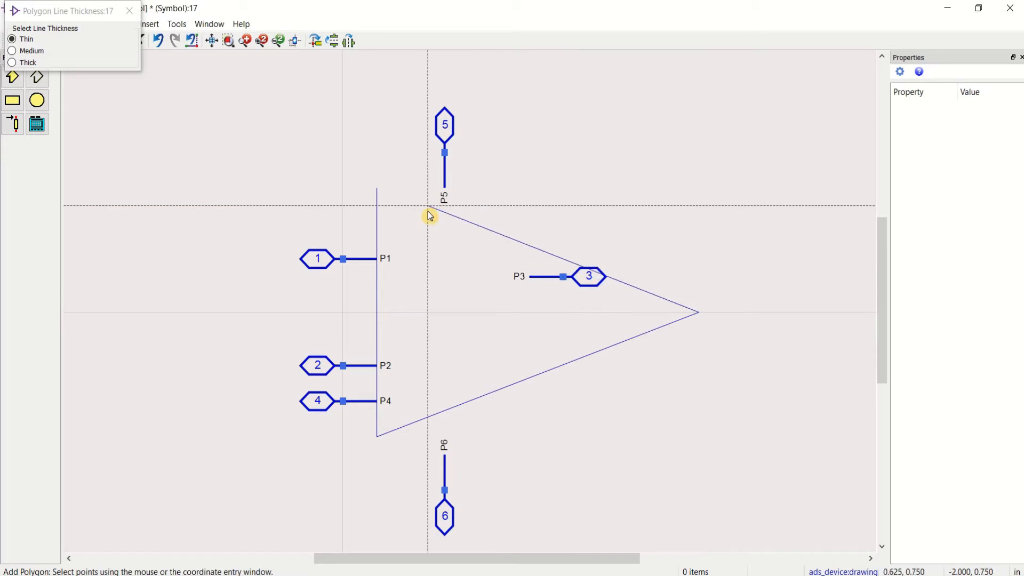
click(384, 196)
key(Escape)
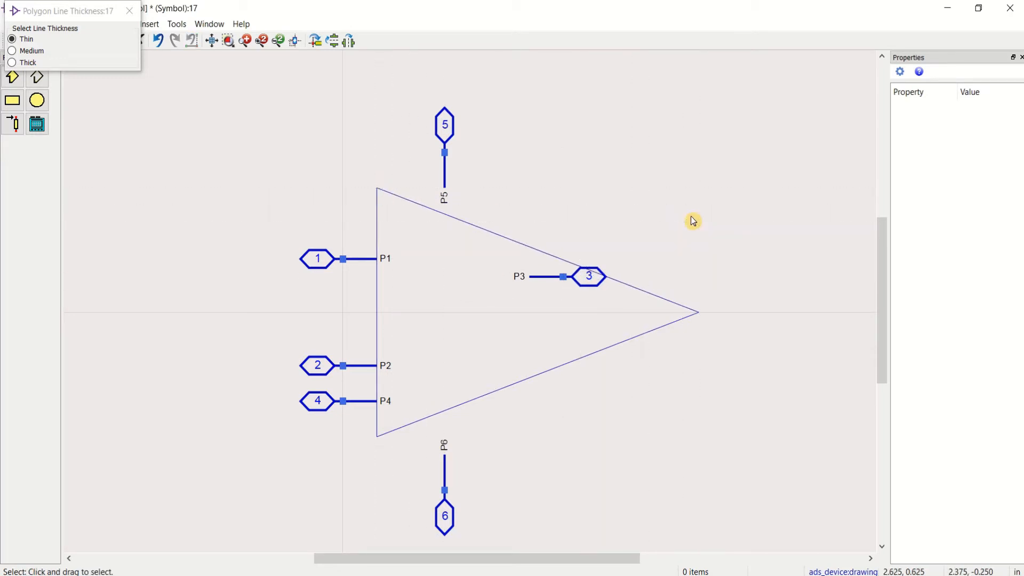
Step: Attach pins P3, P5 and P6 to the triangle's tip, upper edge and lower edge, with P5 and P6 vertically aligned
drag(674, 361, 720, 319)
drag(392, 84, 517, 220)
drag(450, 131, 513, 201)
drag(478, 540, 408, 431)
drag(451, 513, 518, 444)
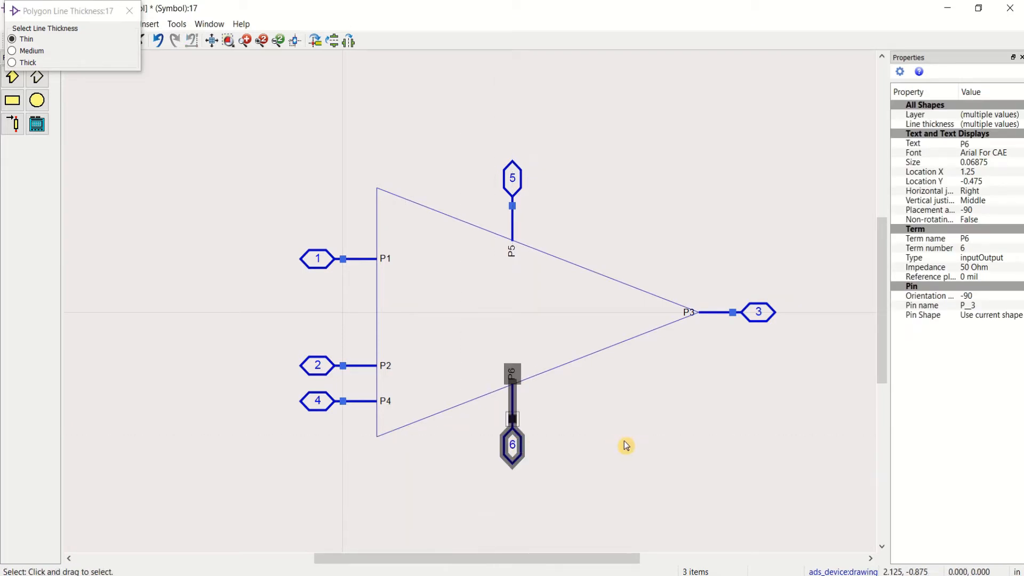
click(625, 446)
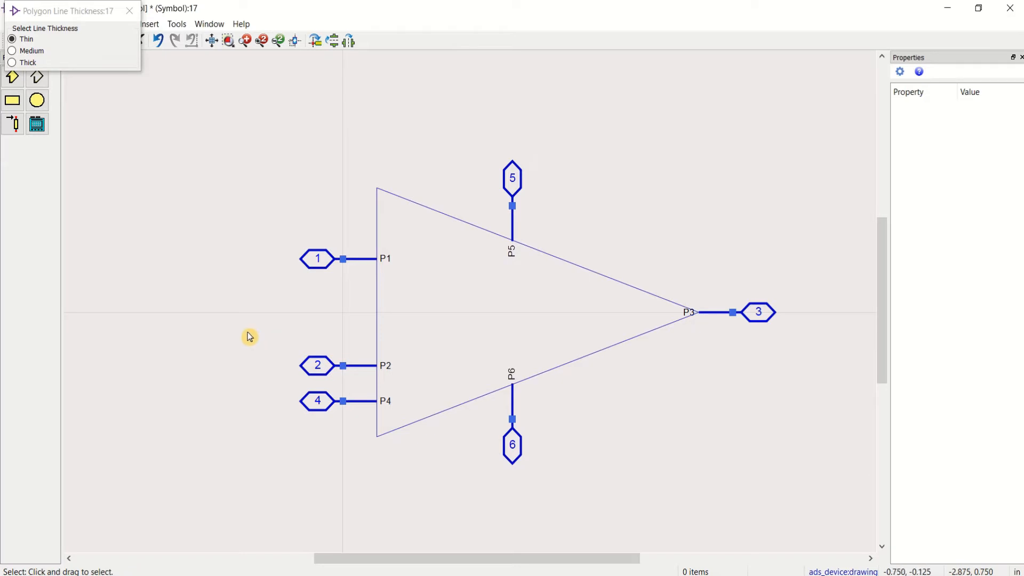
Step: Shift pin P1 up to Y 0.5 and pin P2 up to Y -0.25 along the triangle's left edge
drag(249, 336, 408, 380)
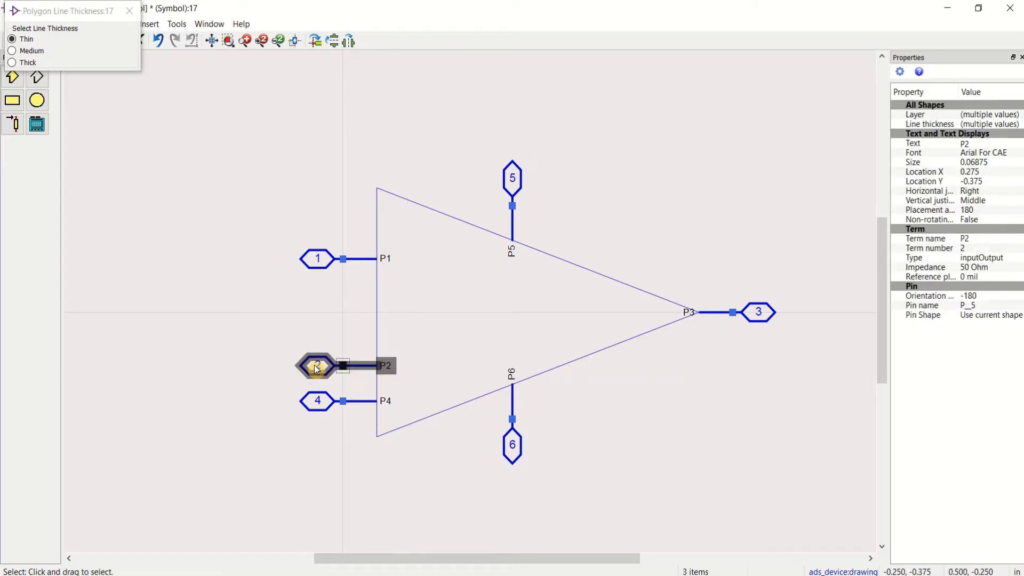
drag(246, 225, 403, 288)
drag(334, 259, 331, 241)
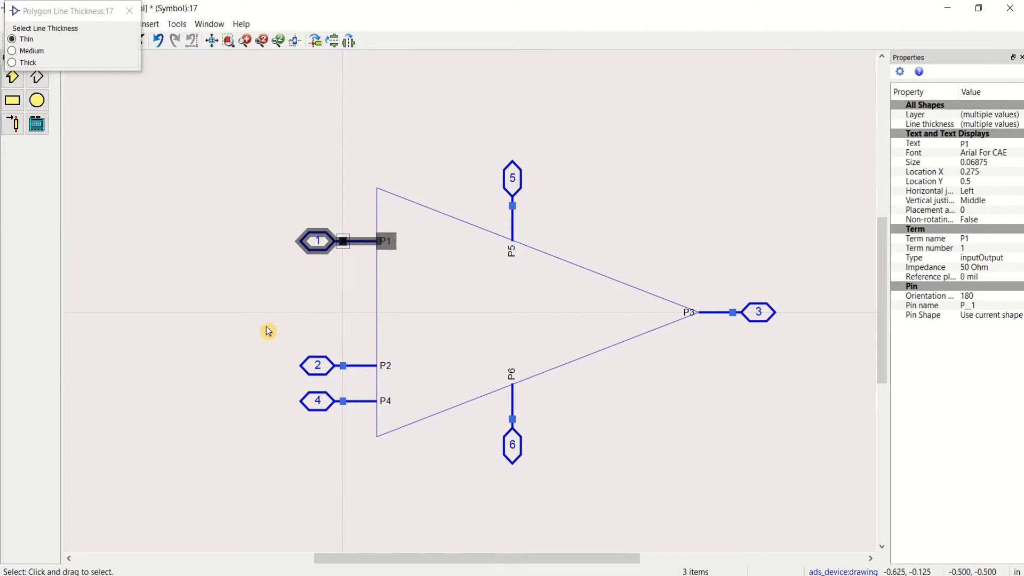
drag(268, 331, 398, 378)
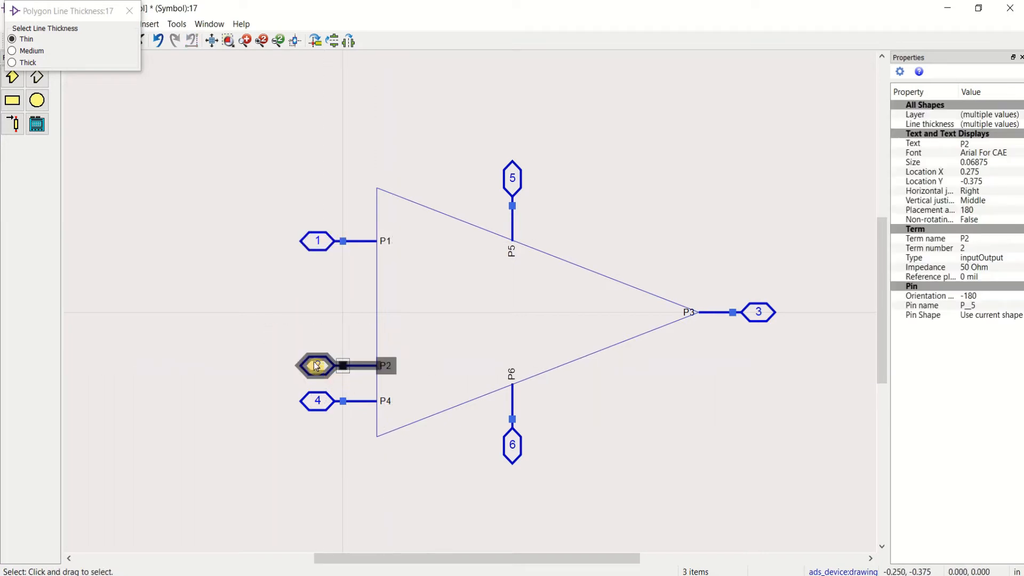
mouse_move(317, 366)
mouse_down()
mouse_move(317, 339)
mouse_move(318, 356)
mouse_up()
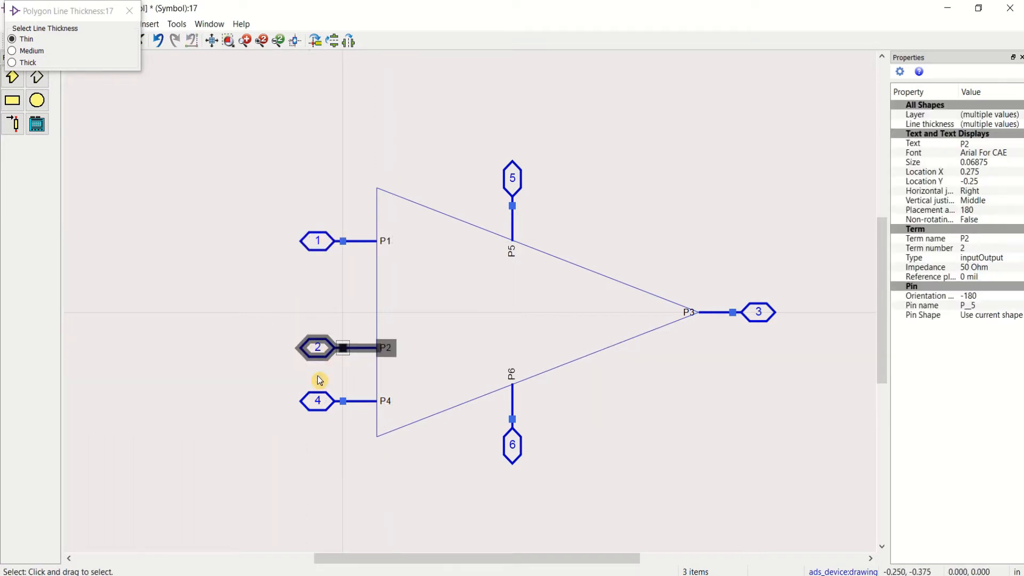
Step: Rotate pin P4 to point downward and attach it to the triangle's lower edge between the left corner and P6
drag(257, 390, 395, 421)
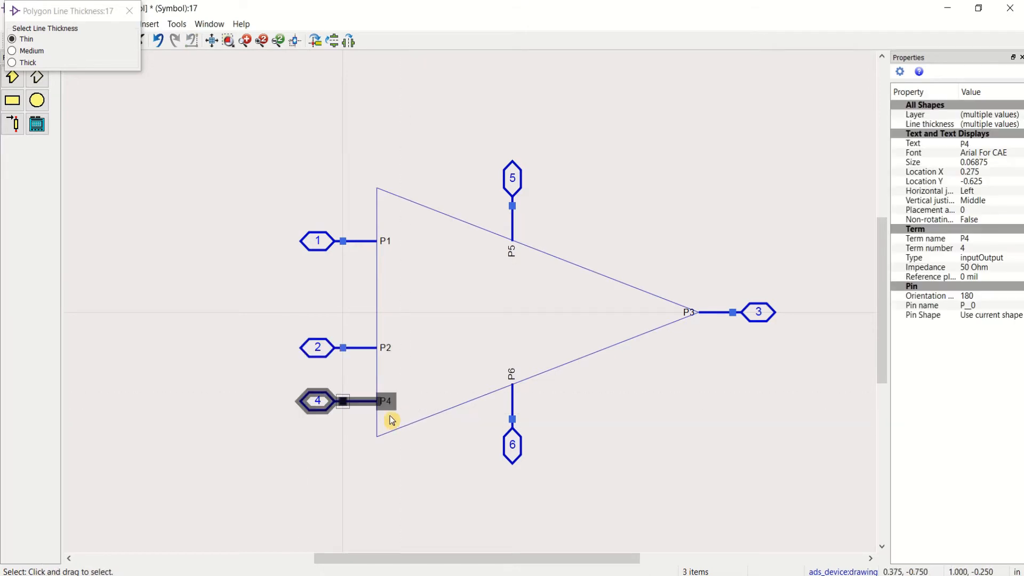
key(ctrl+r)
key(ctrl+r)
key(ctrl+r)
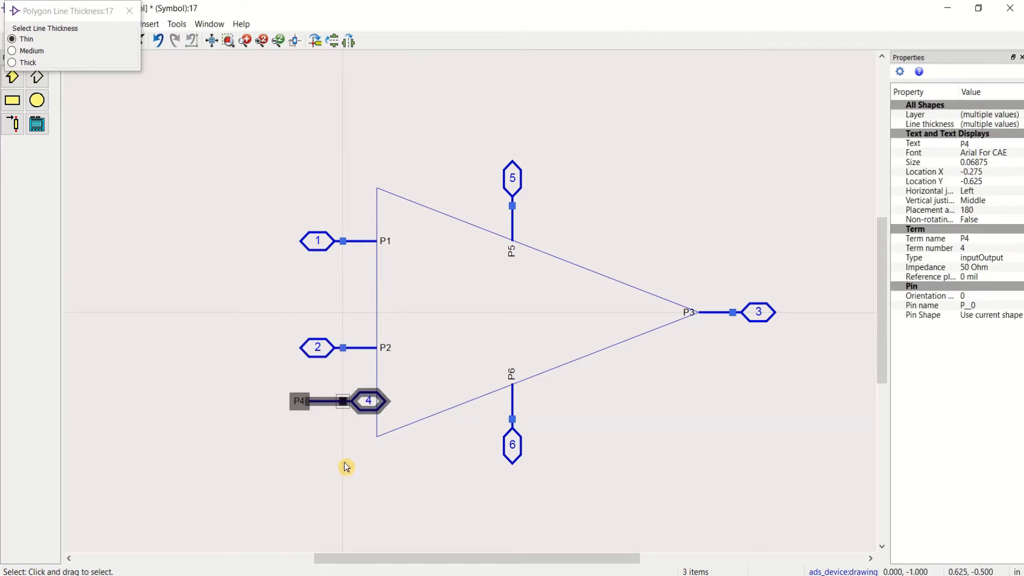
drag(344, 407, 425, 459)
click(487, 475)
Step: Move pin P2 down the triangle's left edge so that it mirrors P1 about the horizontal axis
drag(262, 320, 412, 384)
drag(336, 349, 322, 380)
click(315, 320)
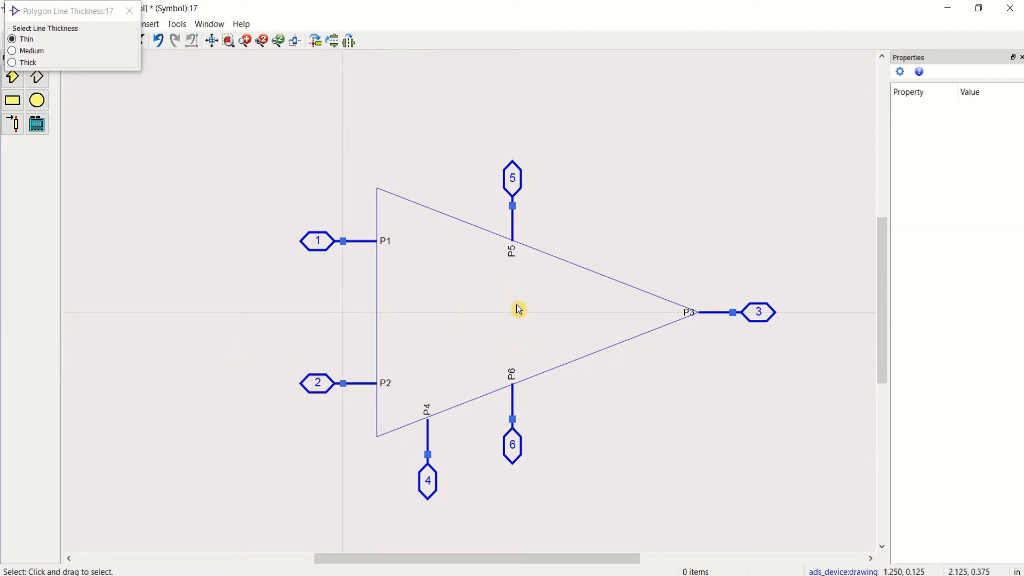
Step: Set the symbol triangle's line thickness to Thick and close the polygon line thickness dialog
click(409, 203)
click(1009, 127)
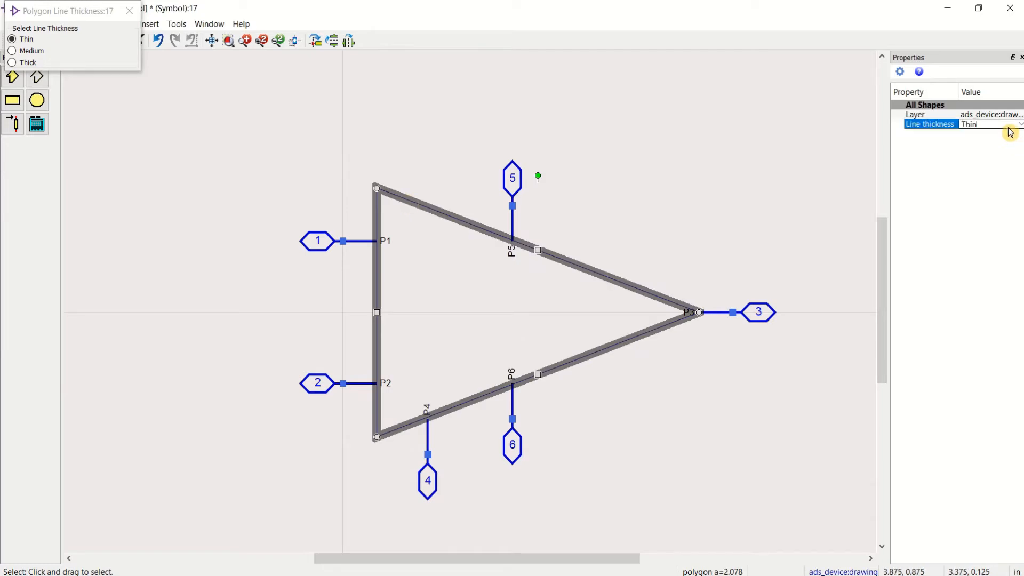
click(1019, 128)
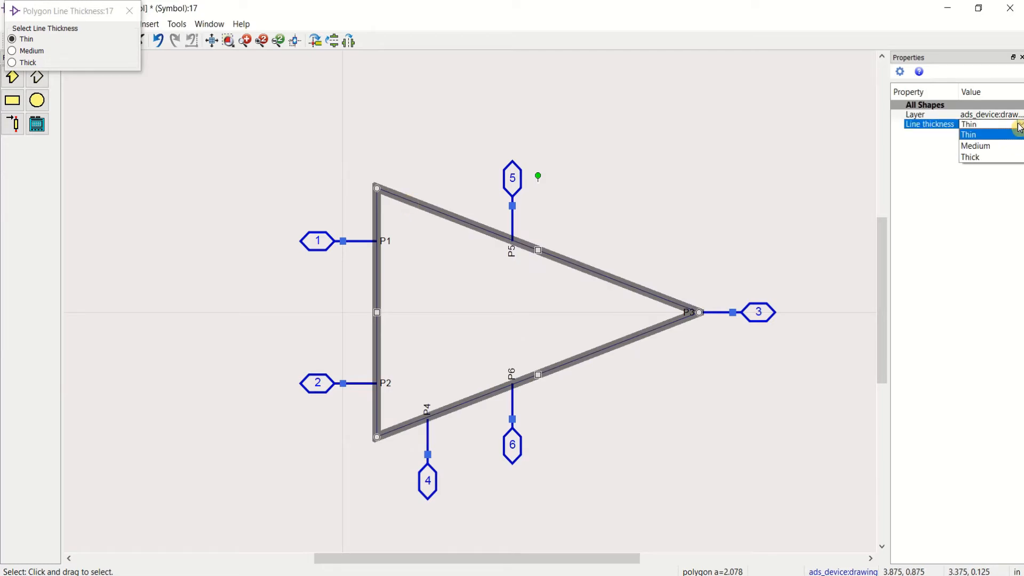
click(994, 157)
click(730, 170)
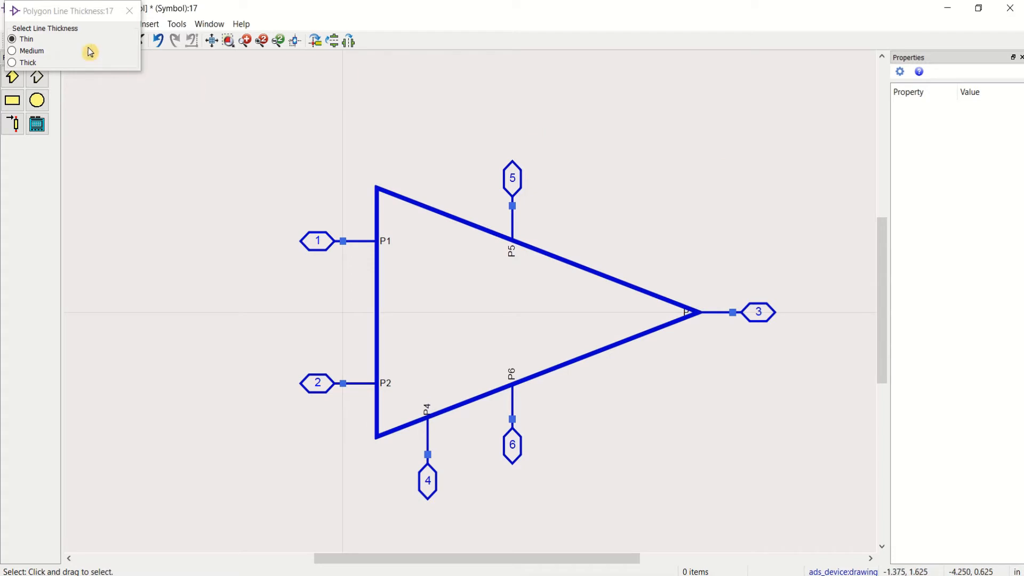
click(129, 10)
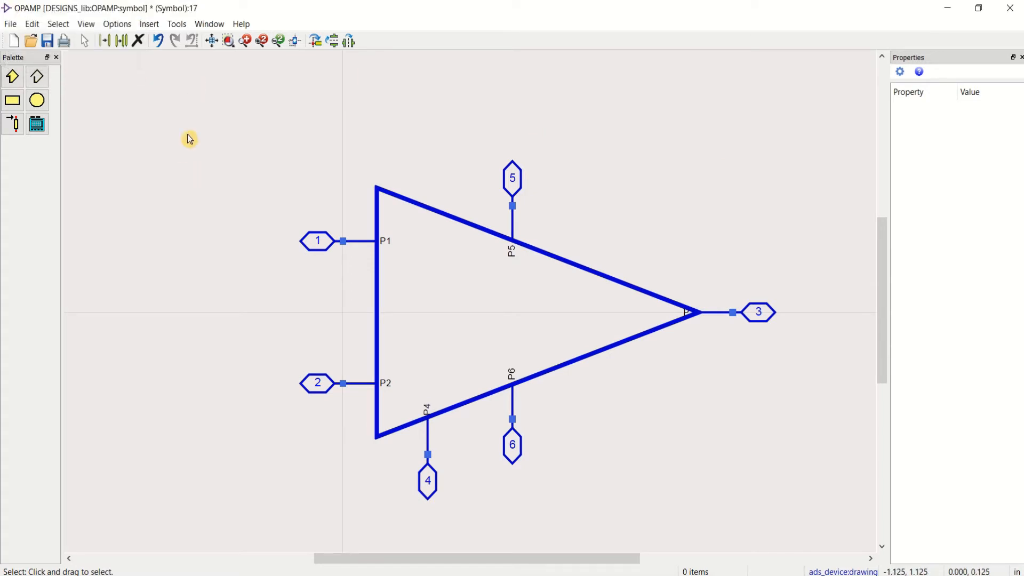
Step: Add the text labels in1 beside pin P1 and in2 beside pin P2 inside the triangle
click(152, 26)
click(161, 179)
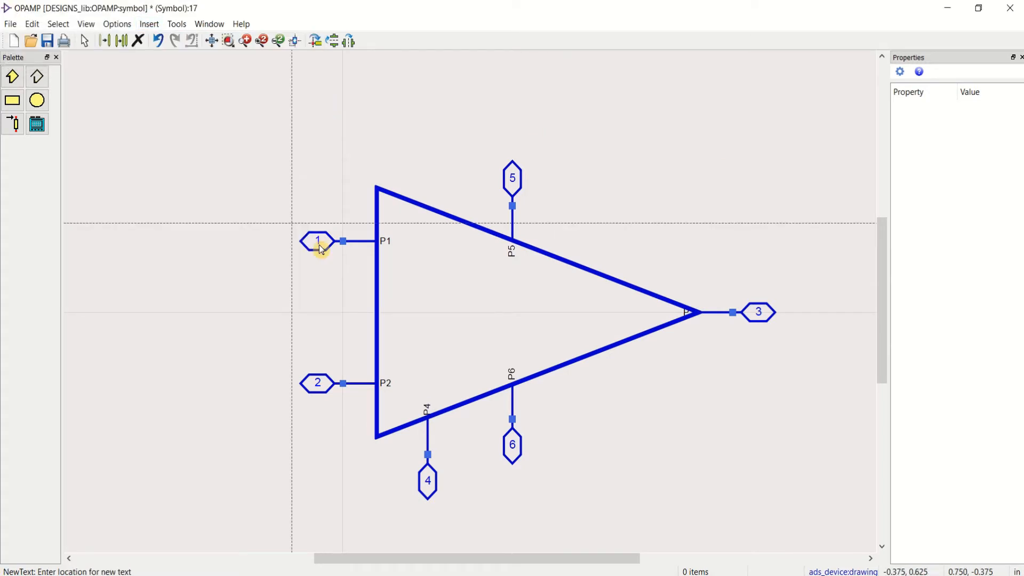
click(398, 249)
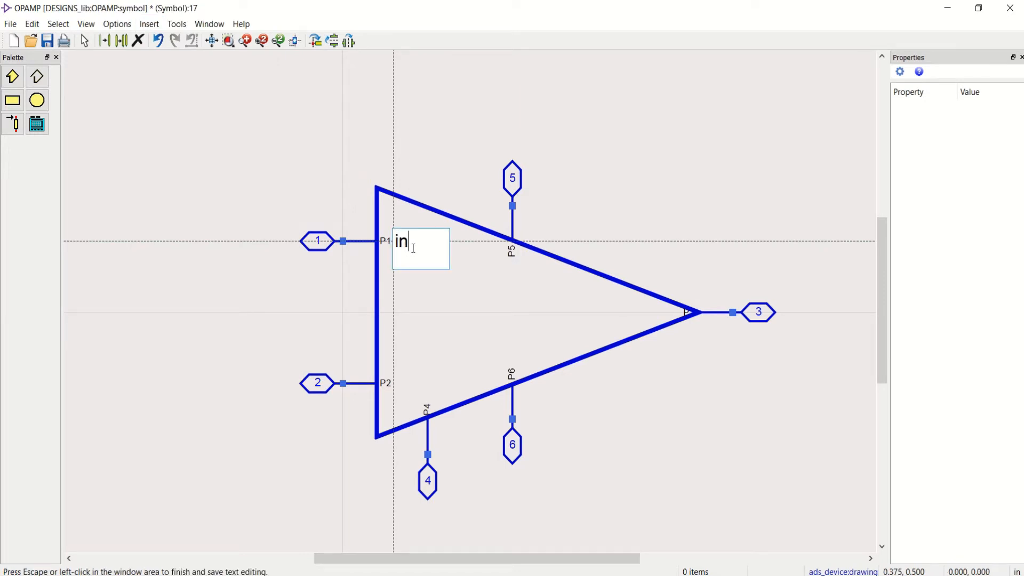
click(441, 149)
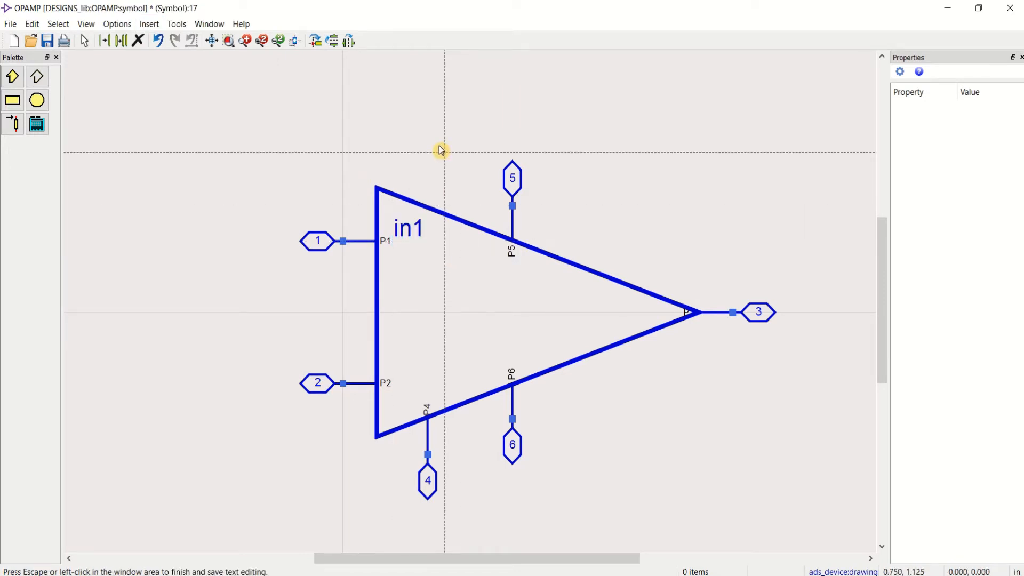
click(402, 383)
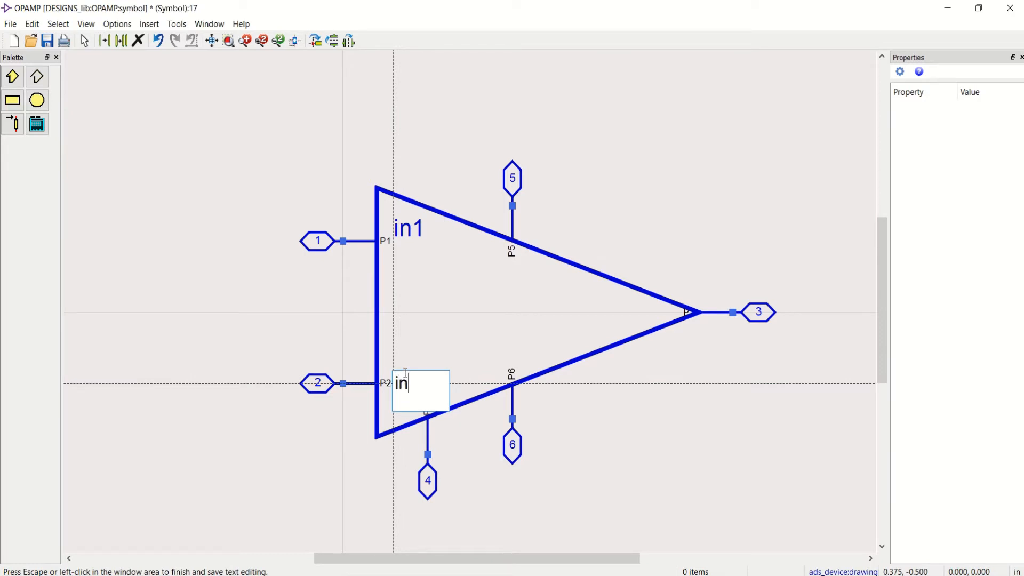
text(in2)
click(629, 206)
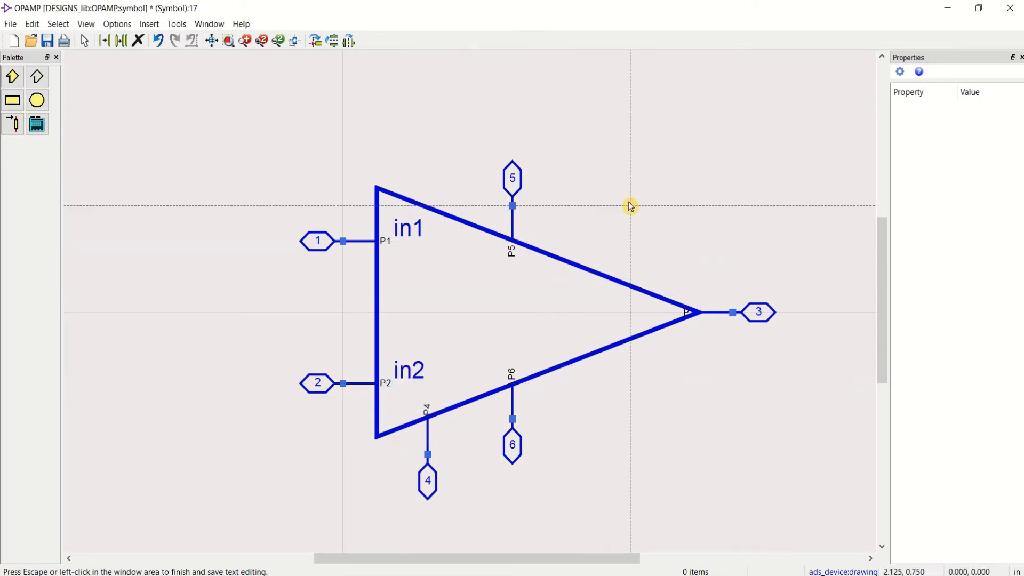
Step: Add the text labels vdd below pin P5 and gnd above pin P6
click(511, 274)
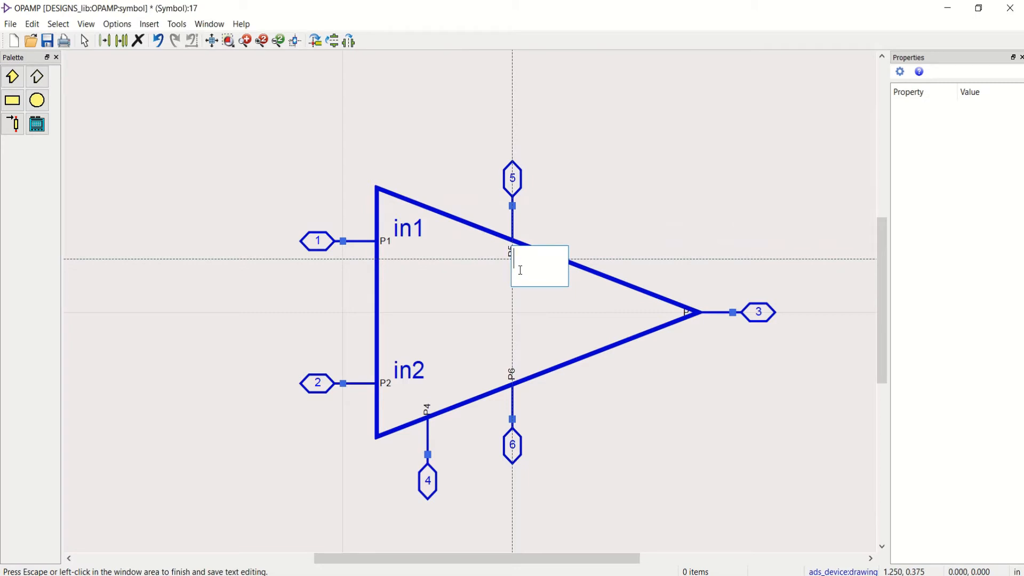
click(588, 240)
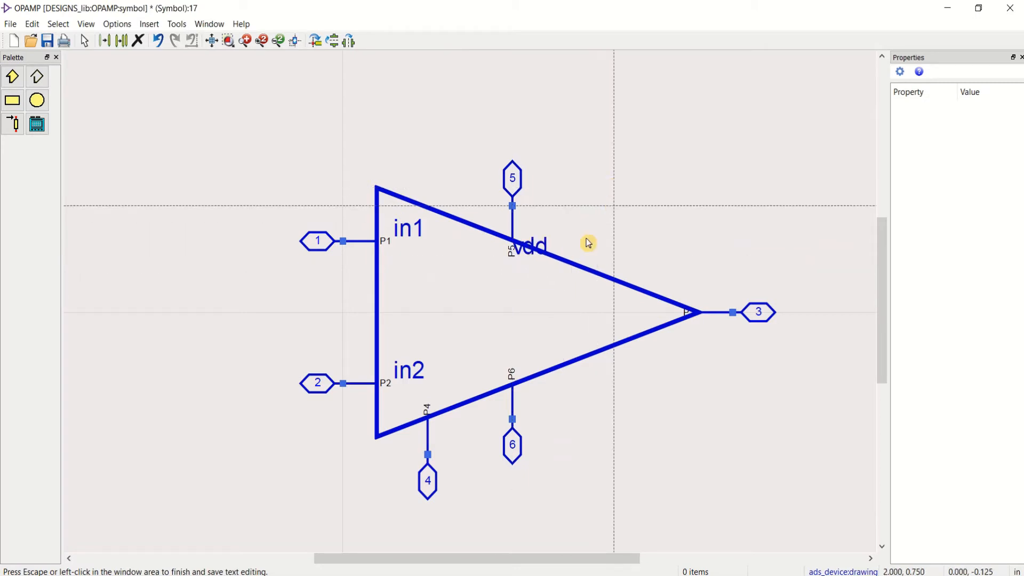
click(509, 363)
text(gn)
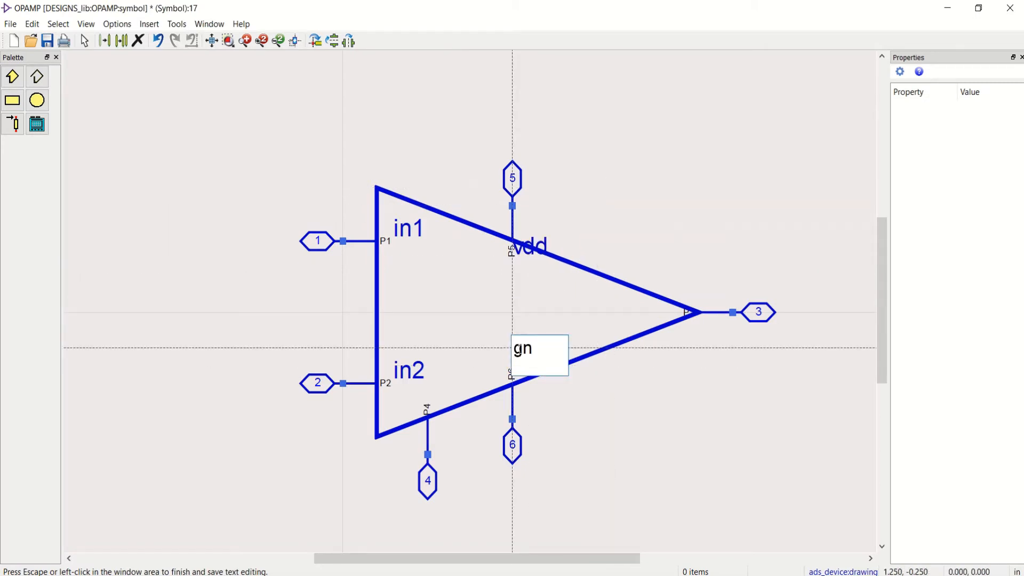
text(d)
click(619, 315)
Step: Add the text labels out near pin P3 and vbias above pin P4, and finish text insertion
click(635, 312)
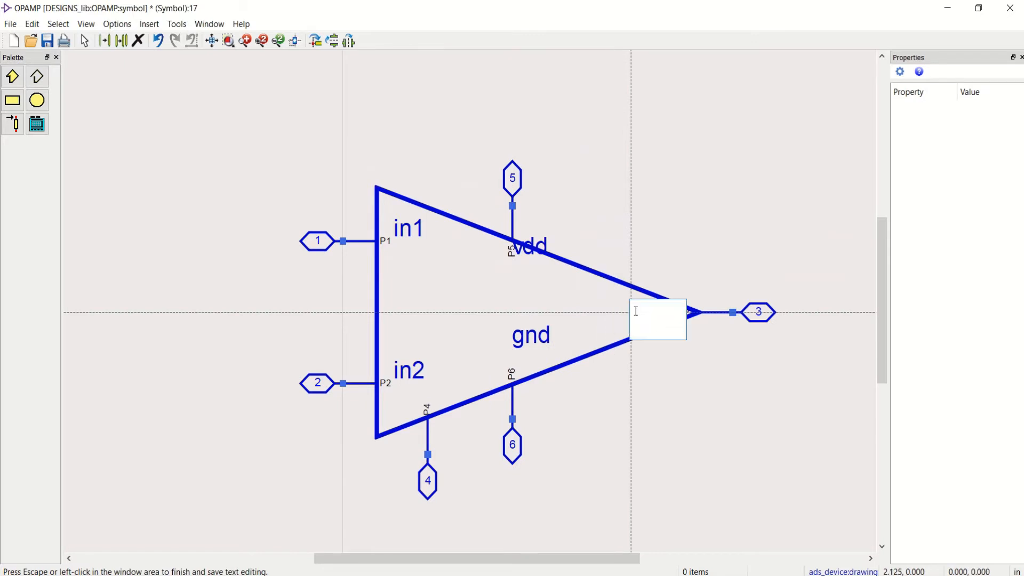
text(out)
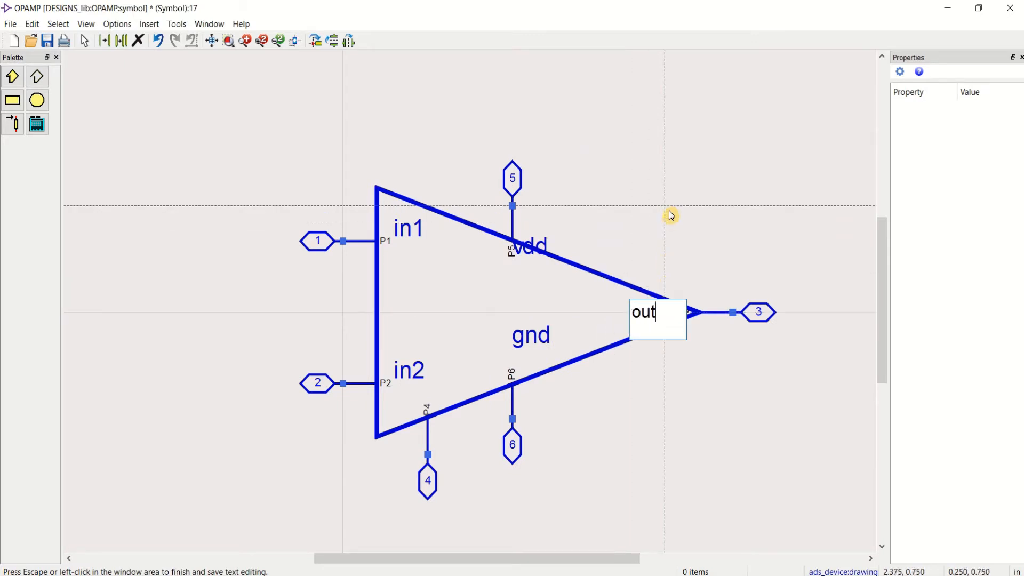
click(464, 357)
click(433, 389)
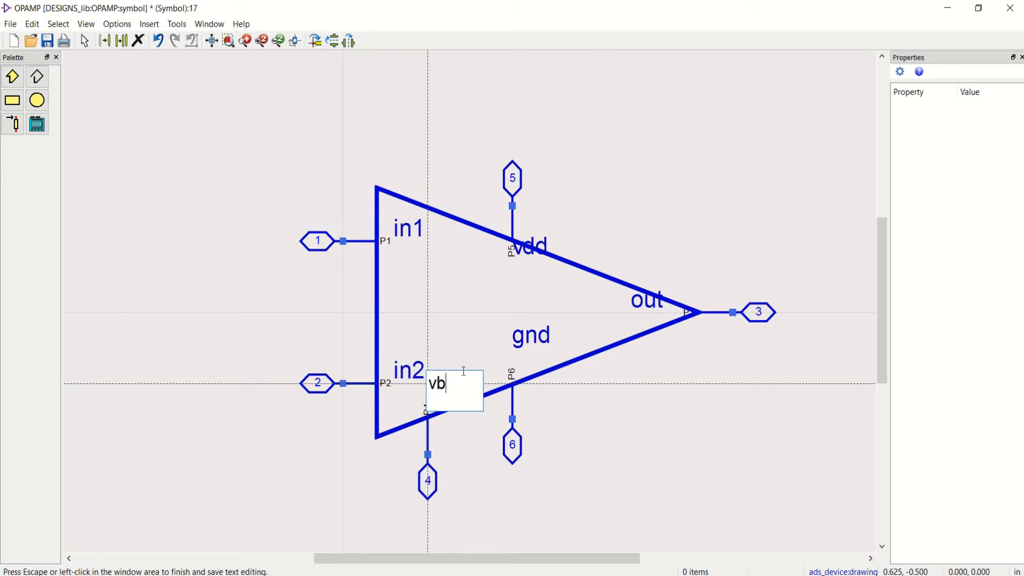
click(639, 219)
key(Escape)
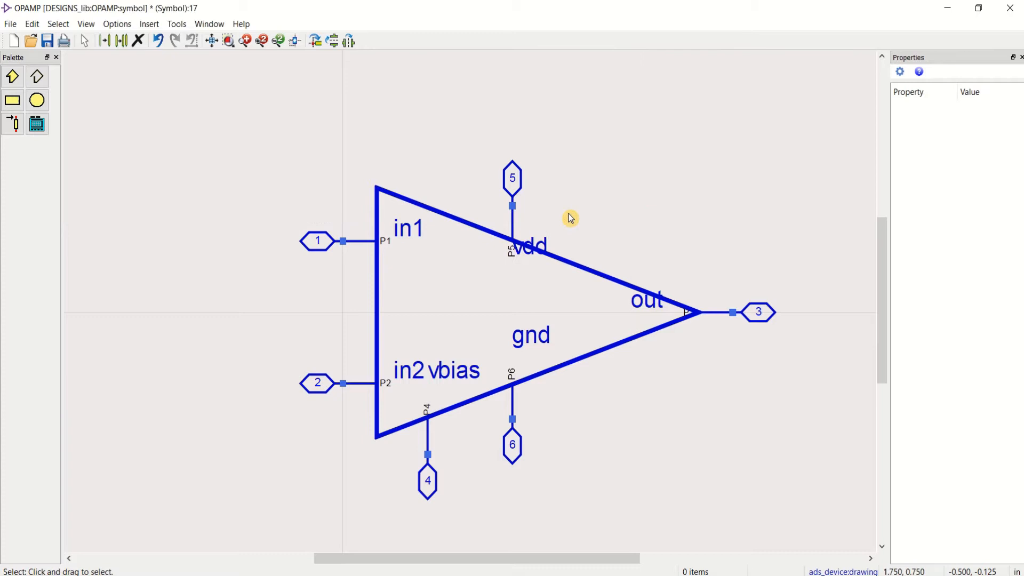
Step: Reposition the vdd and out labels inside the triangle's edges and raise the vbias label clear of in2
click(524, 247)
drag(515, 233, 499, 251)
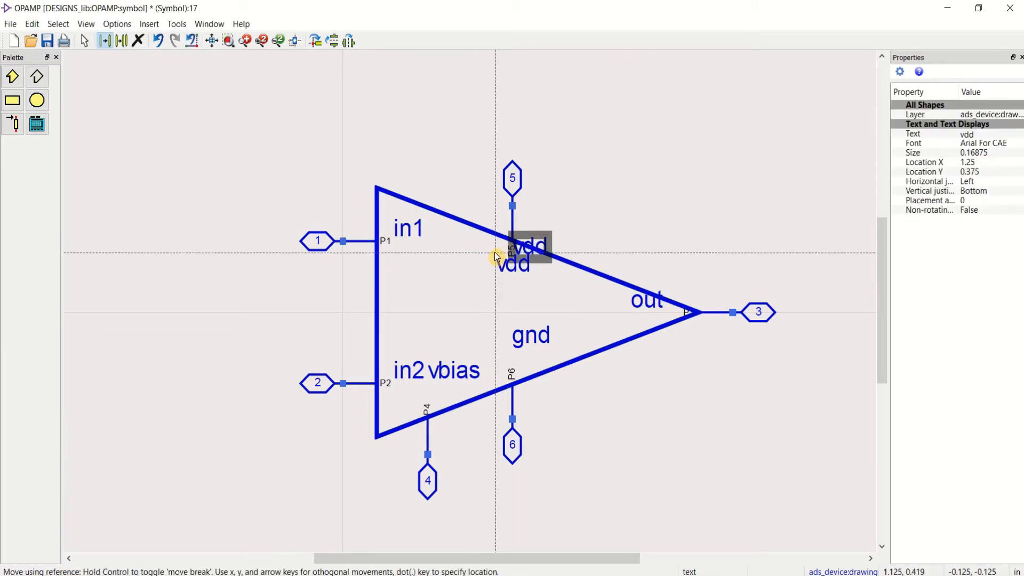
click(663, 182)
click(637, 300)
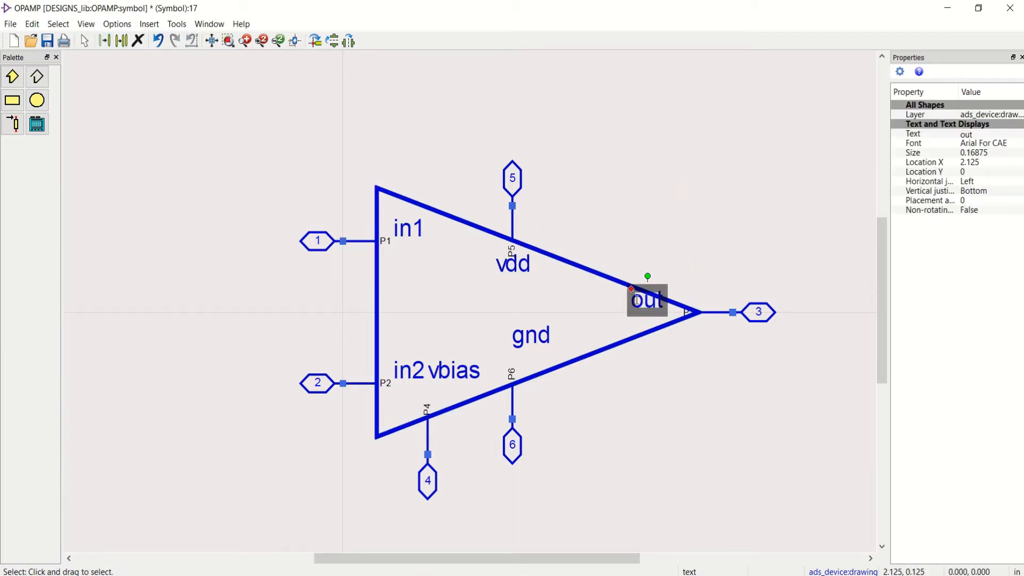
drag(631, 291, 634, 308)
click(564, 286)
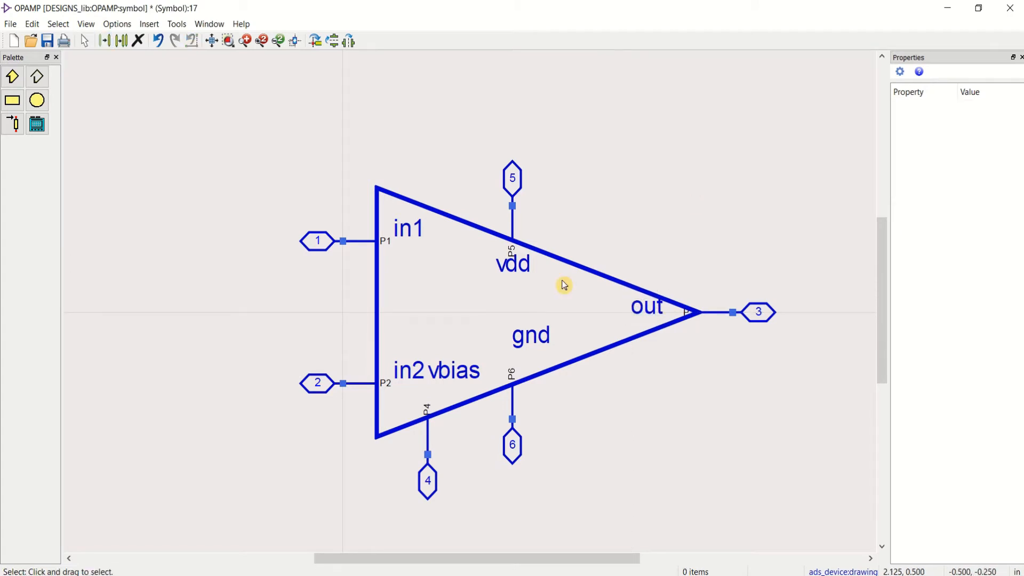
click(453, 369)
drag(431, 368, 432, 361)
click(535, 210)
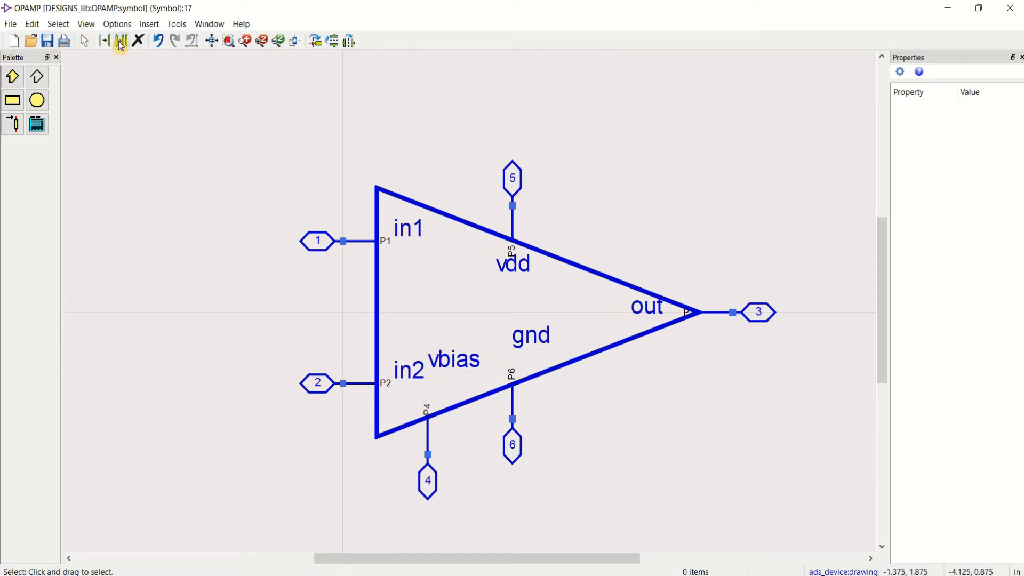
Step: Save and close the OPAMP symbol, and create a new schematic cell named OPAMP_GAIN
click(212, 42)
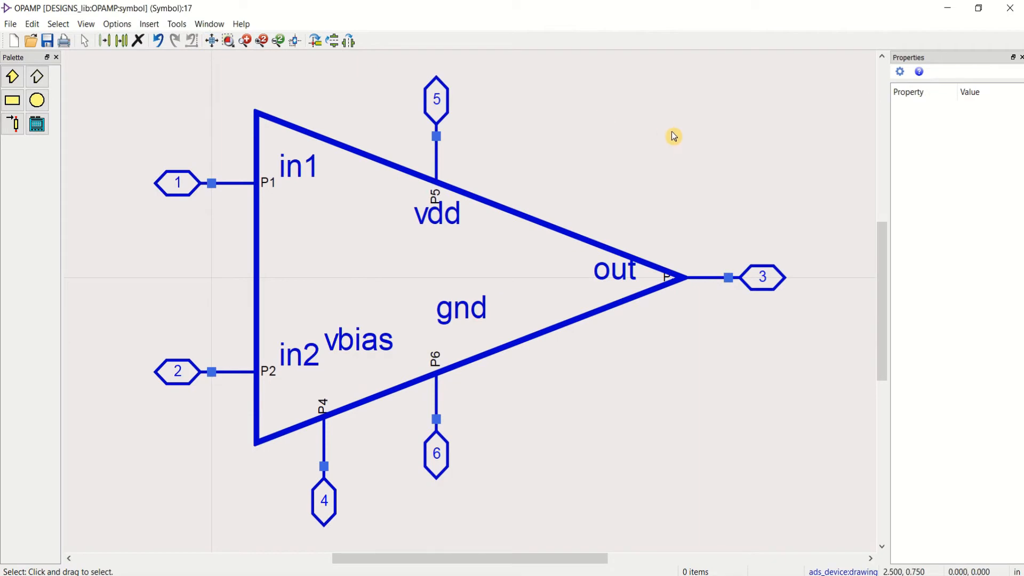
click(1010, 7)
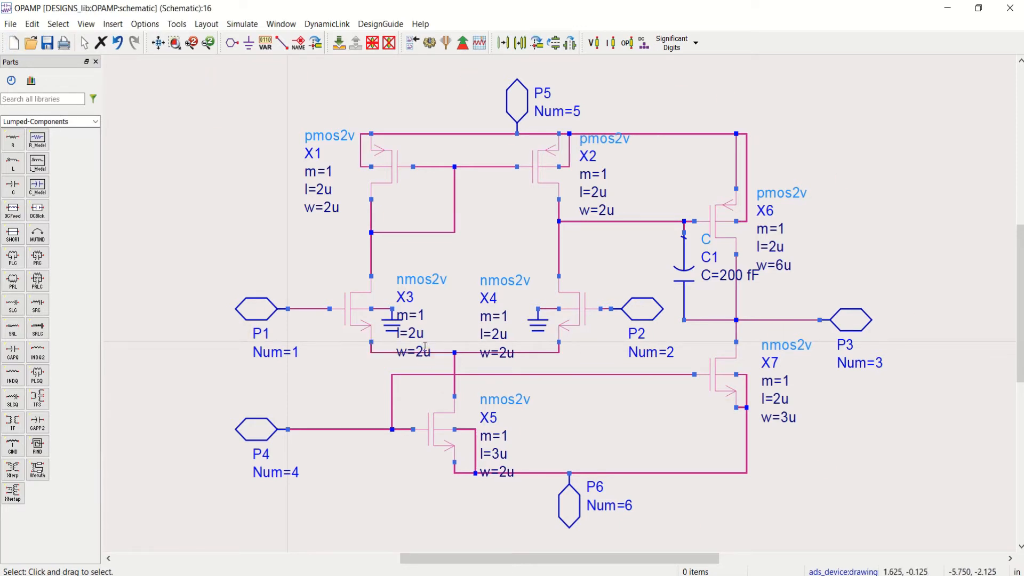
click(14, 45)
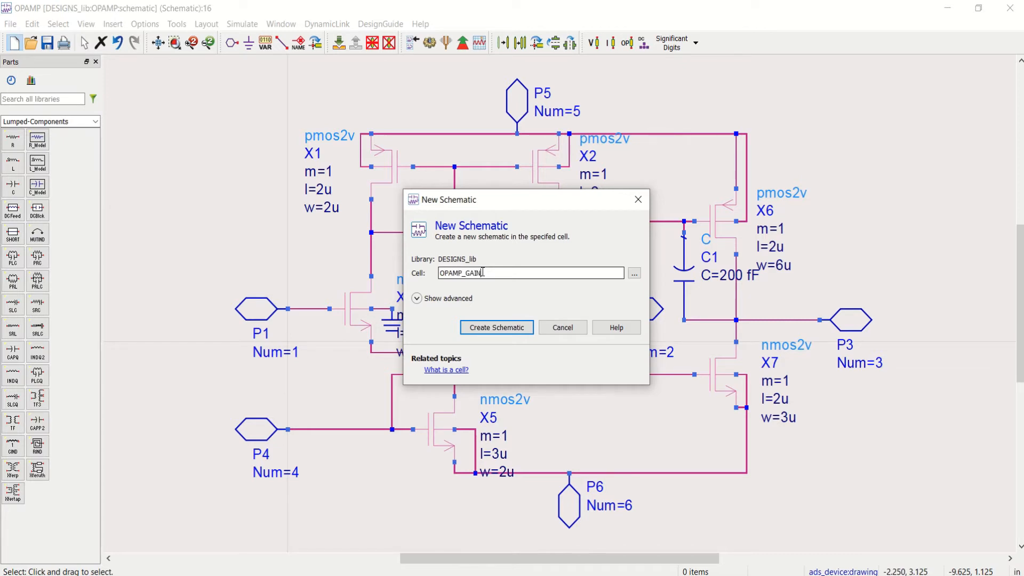
click(523, 325)
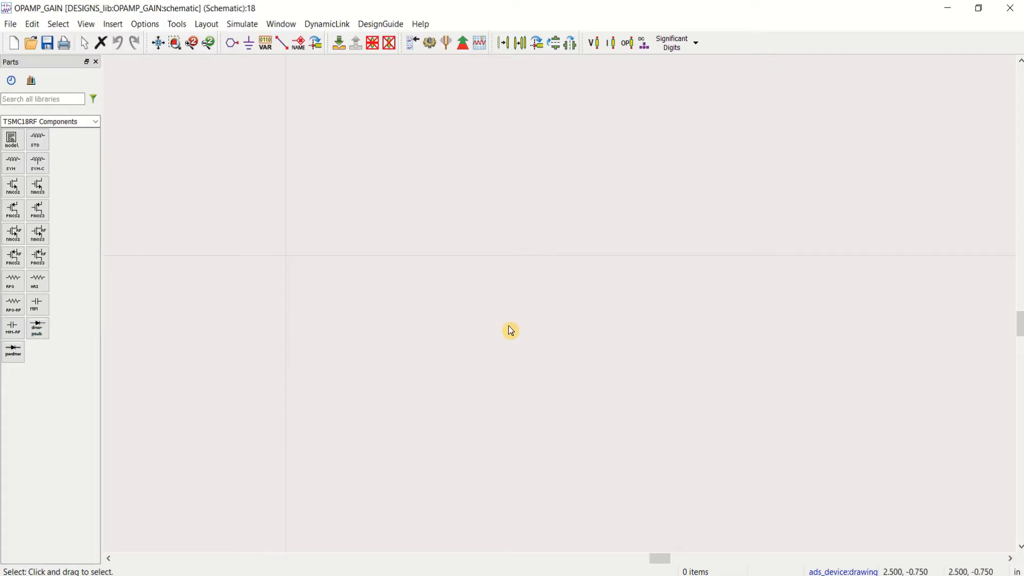
Step: Place one instance of the OPAMP cell's symbol from the workspace's folder view into the OPAMP_GAIN schematic
click(978, 9)
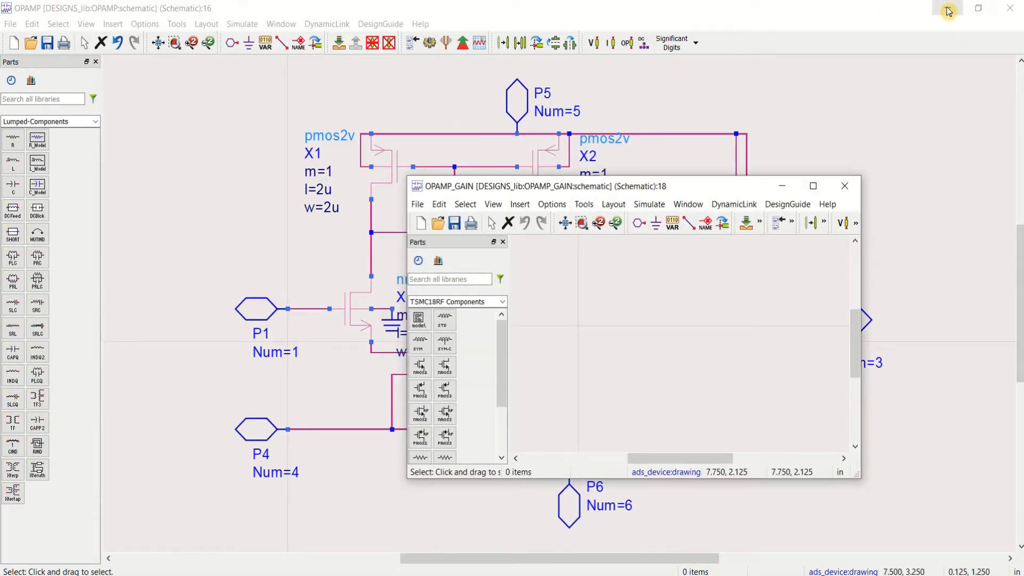
click(948, 8)
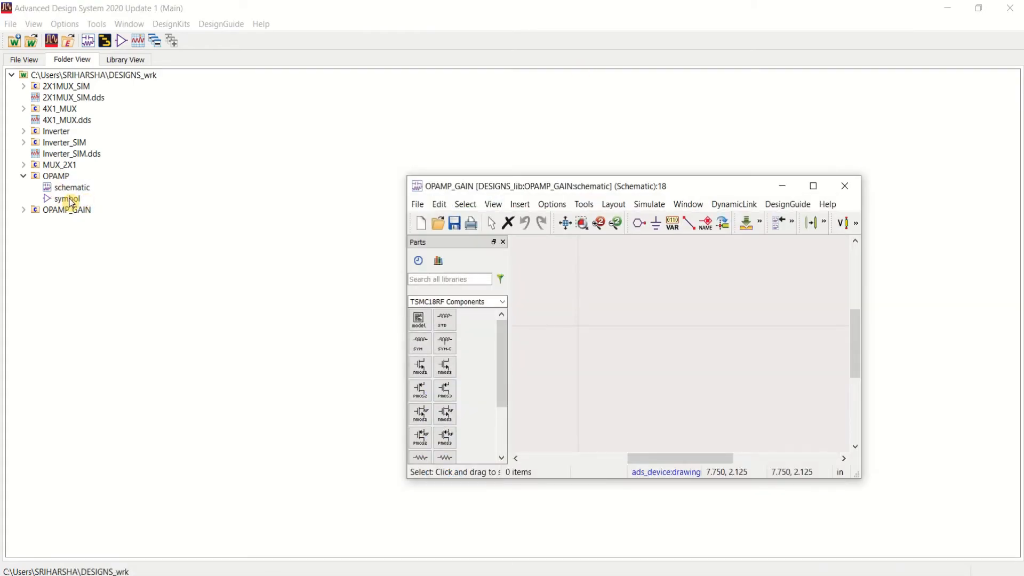
click(71, 201)
right_click(69, 203)
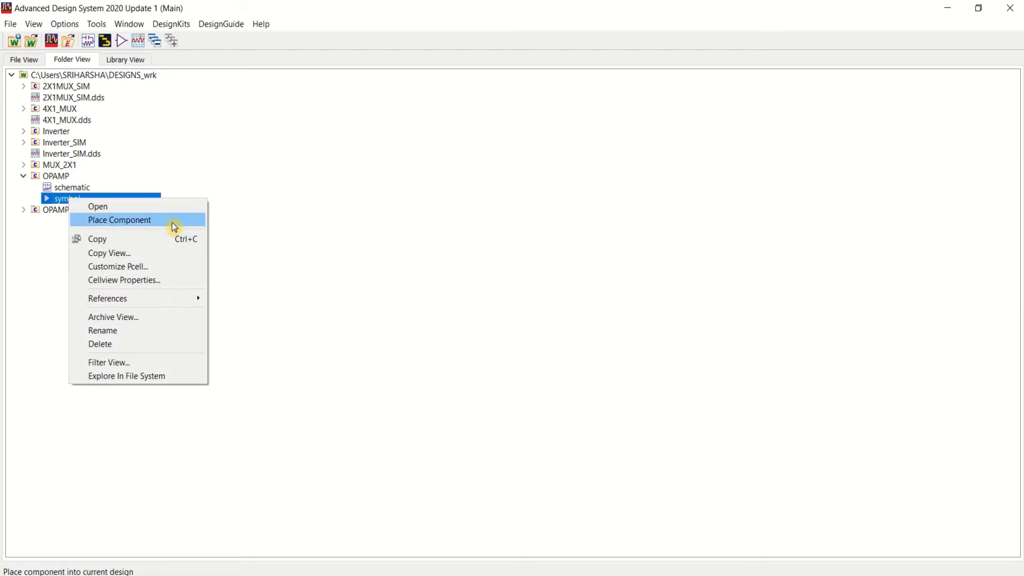
click(176, 221)
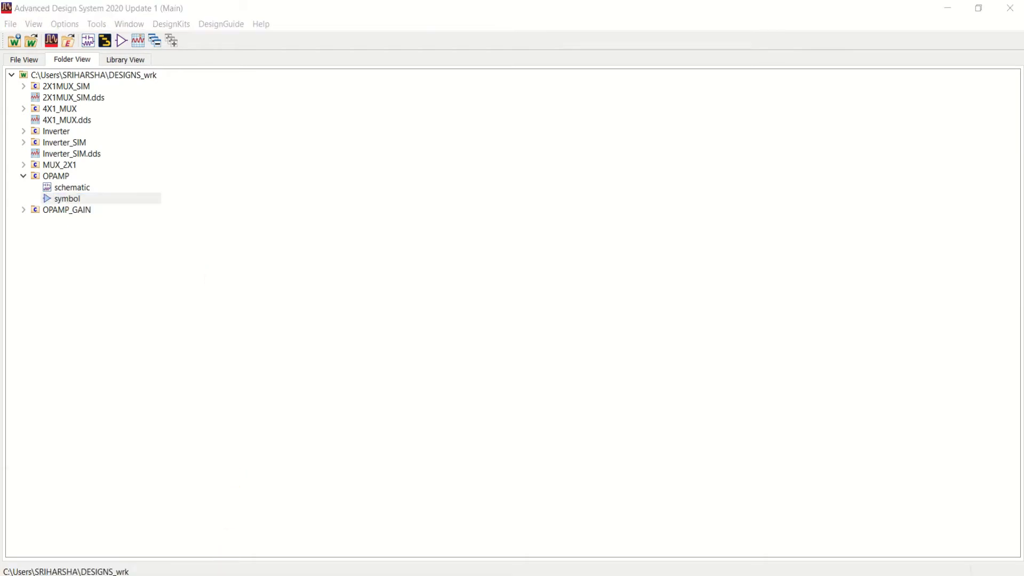
click(345, 553)
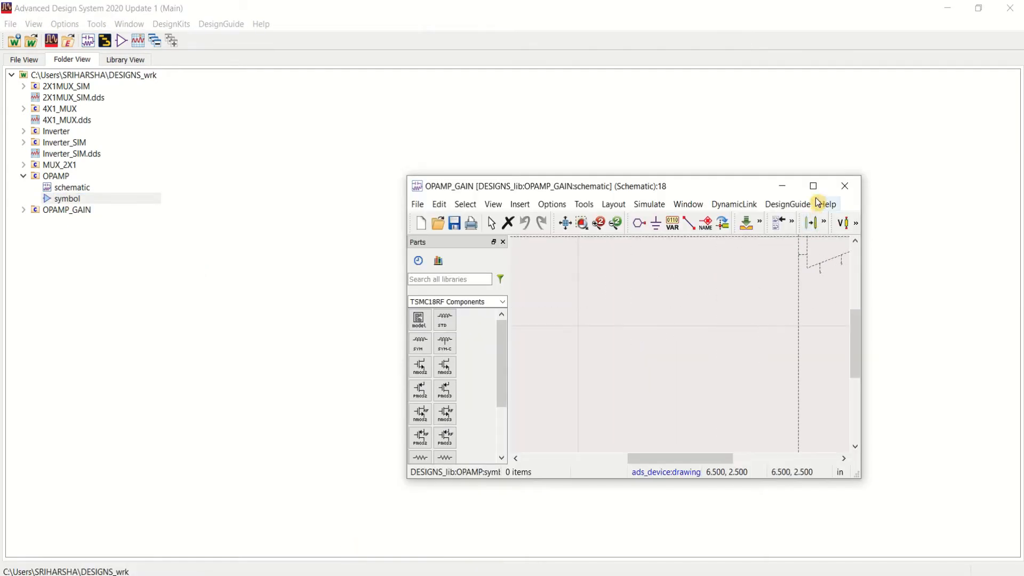
click(814, 185)
click(459, 286)
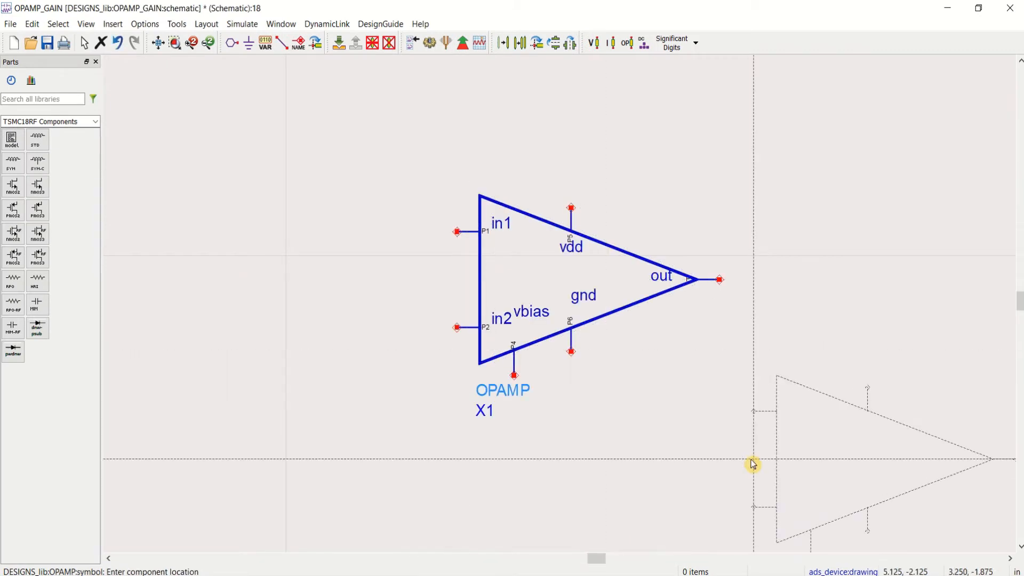
key(Escape)
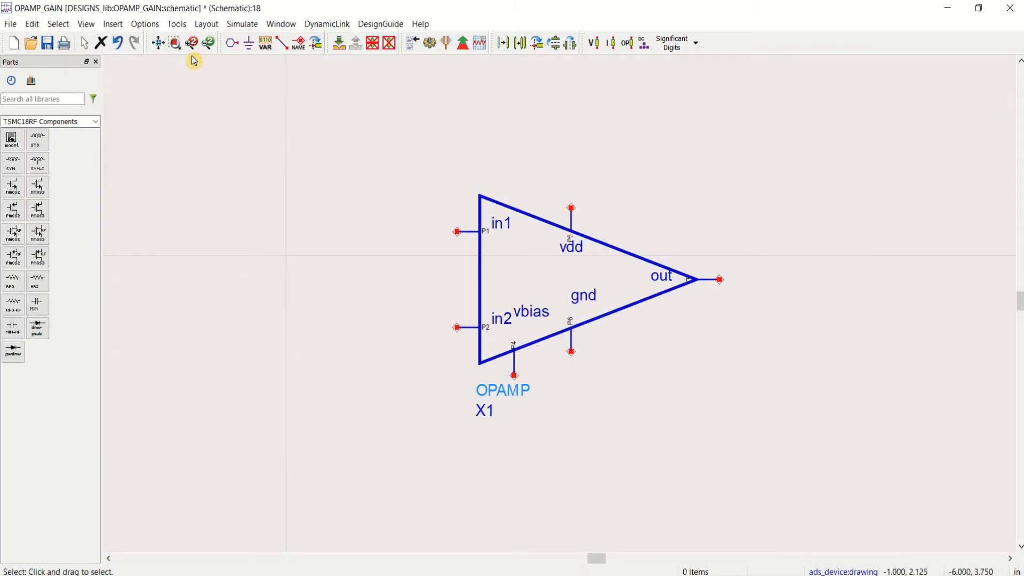
Step: Push into the placed OPAMP instance to view its underlying transistor schematic
click(160, 46)
scroll(592, 308, down, 2)
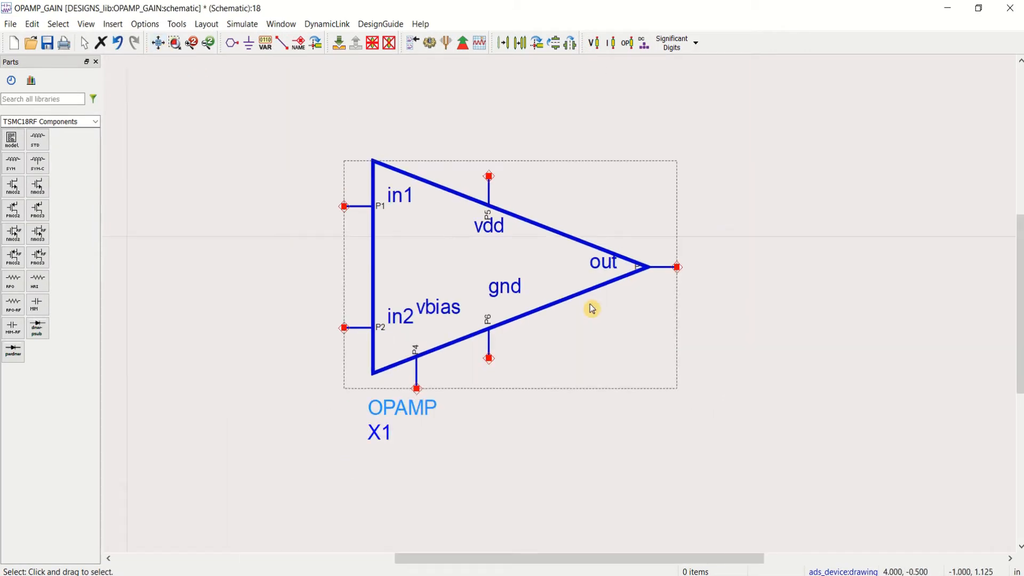
scroll(592, 309, down, 1)
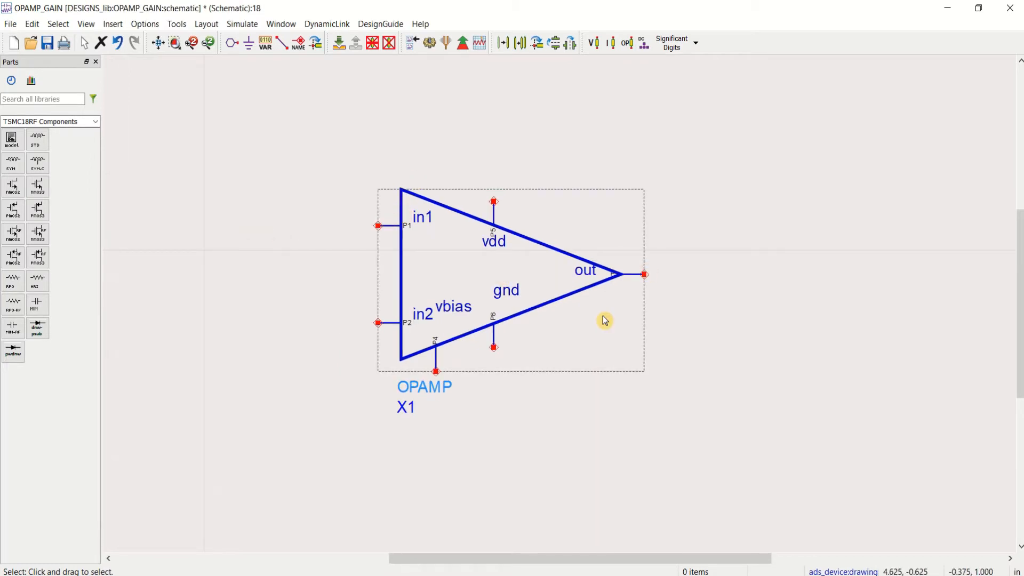
click(462, 267)
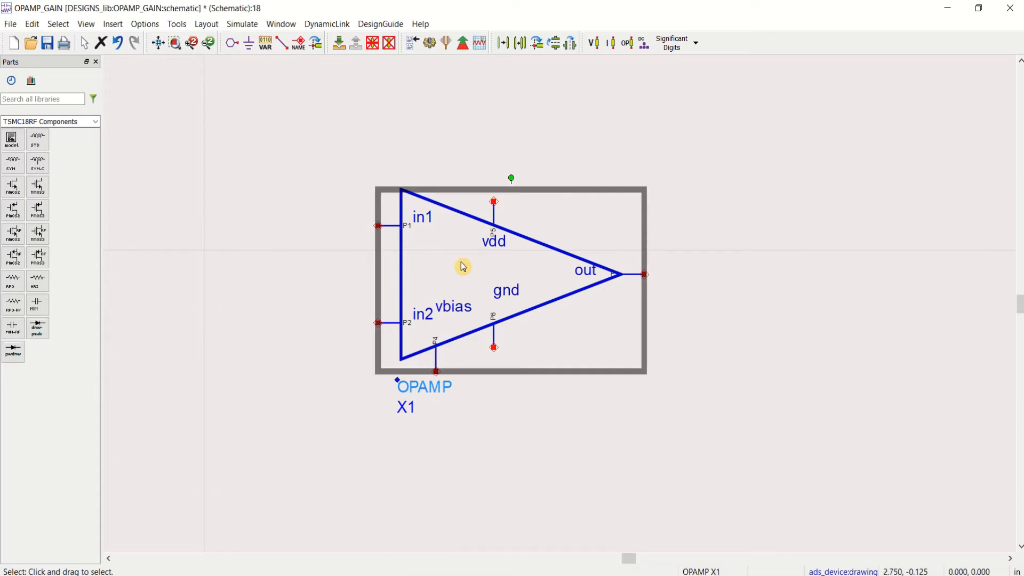
click(338, 46)
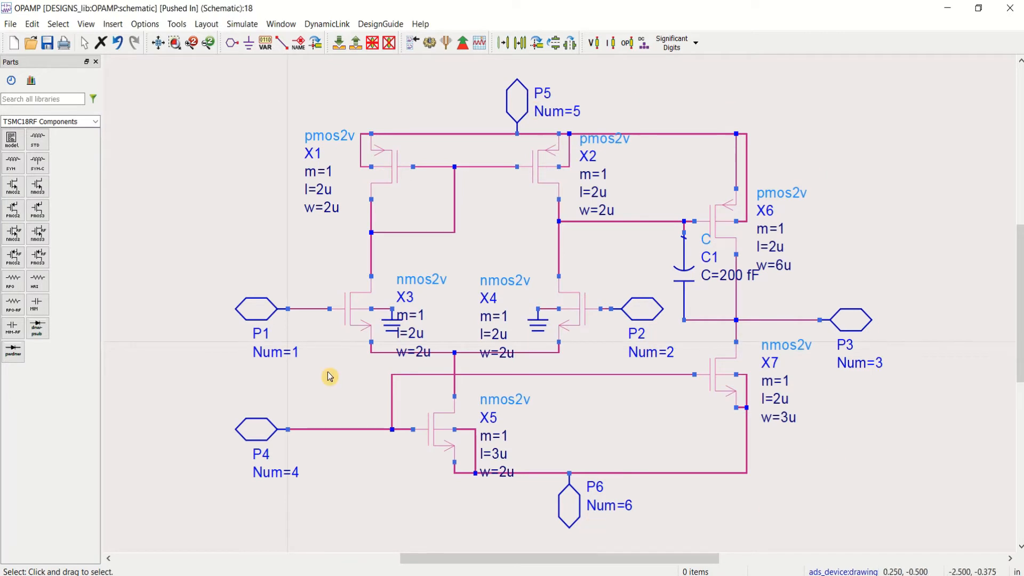
Step: Return to the OPAMP_GAIN schematic and place a lumped capacitor, rotated vertically, to the lower right of the op-amp's output
click(358, 46)
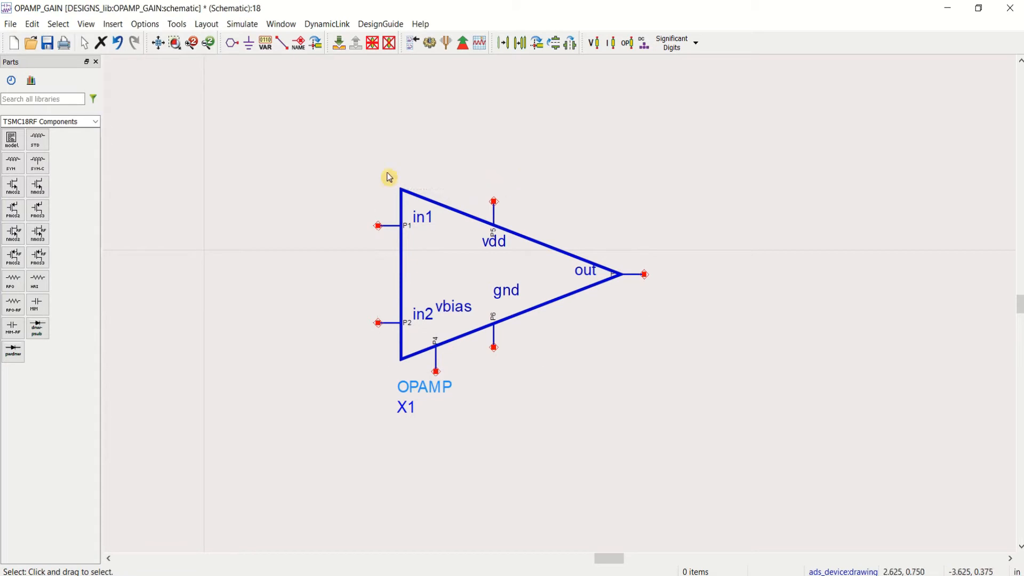
click(96, 122)
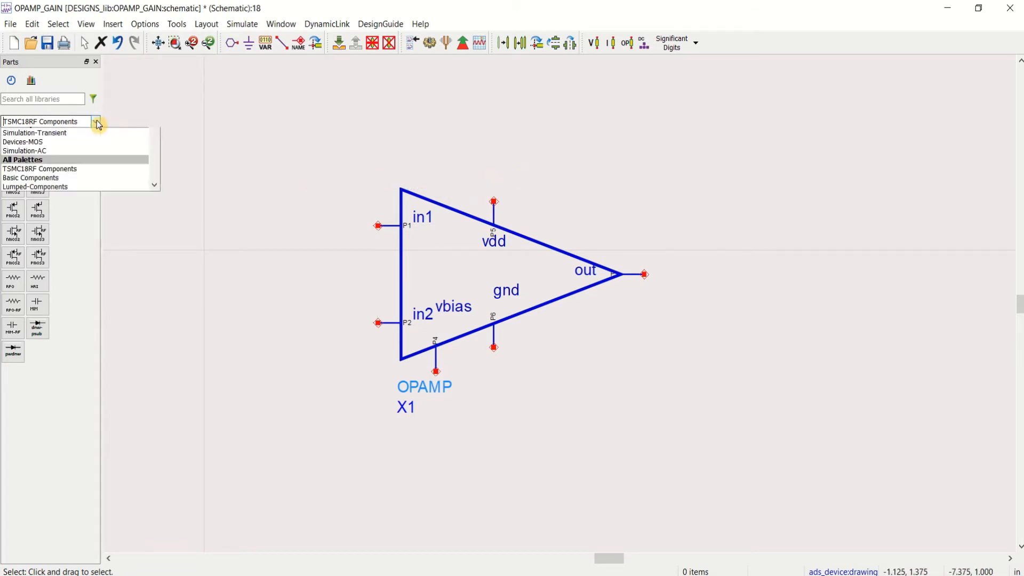
click(86, 177)
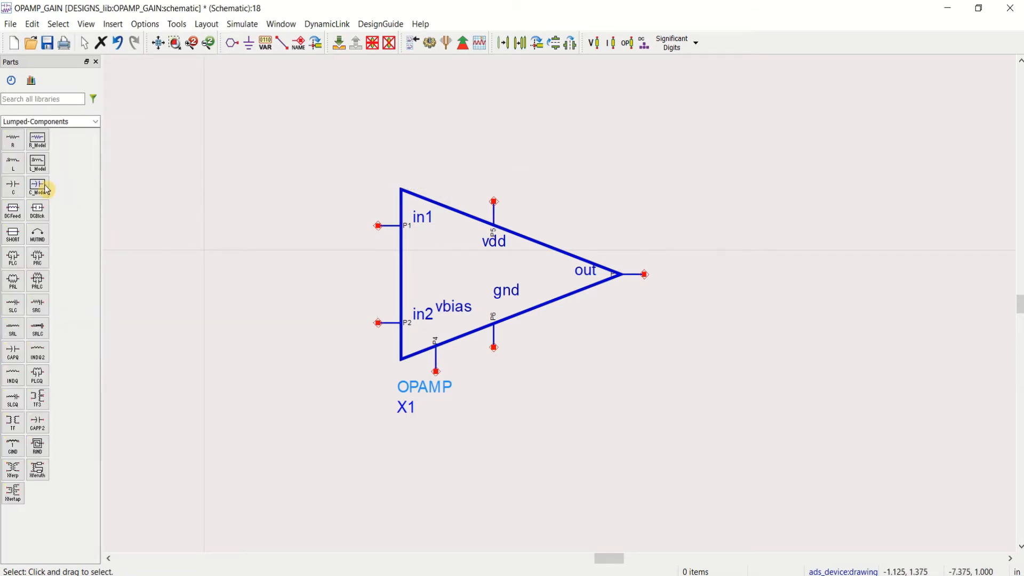
click(13, 186)
click(658, 324)
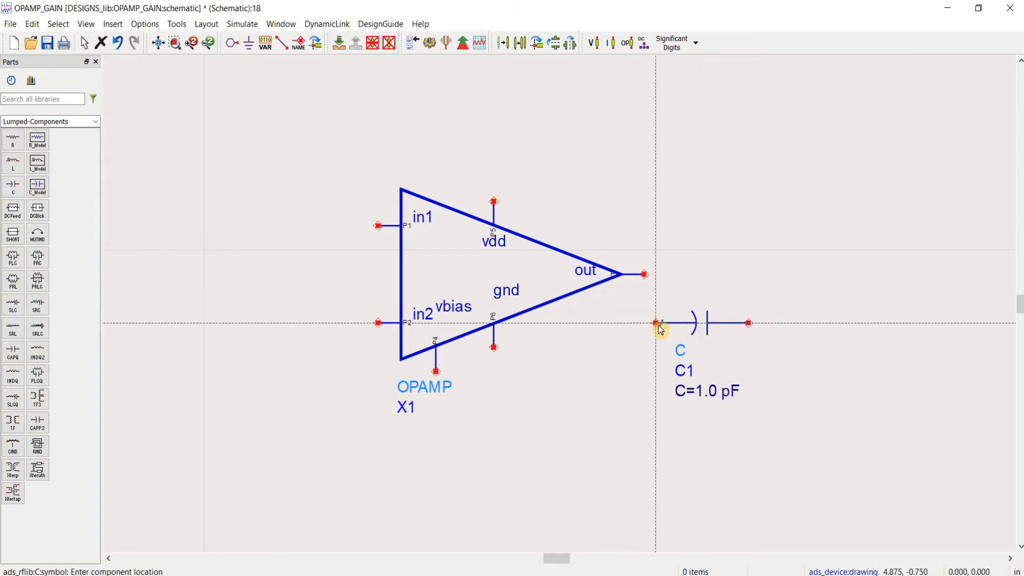
key(Escape)
click(699, 335)
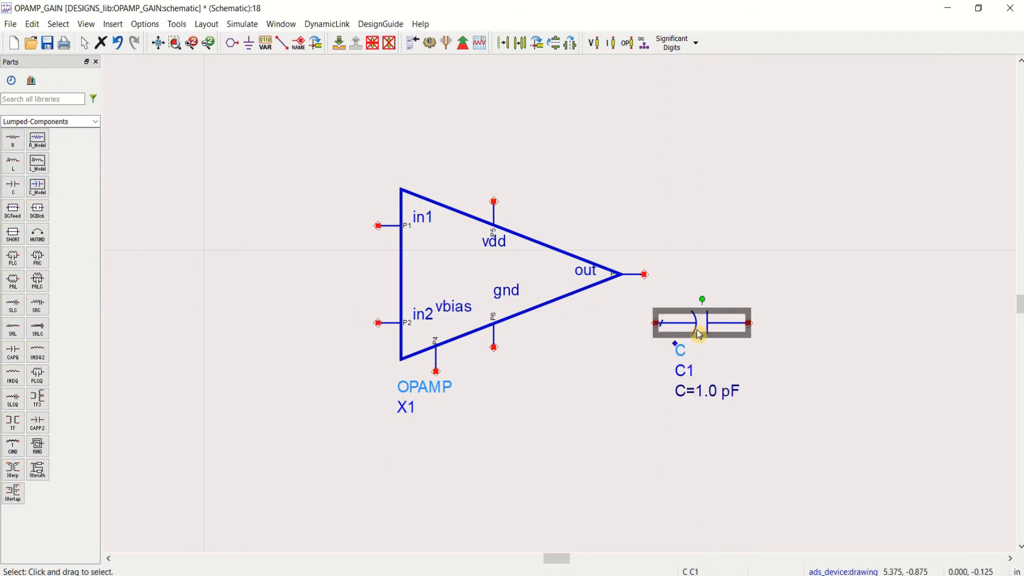
key(ctrl+r)
drag(669, 363, 750, 363)
click(850, 292)
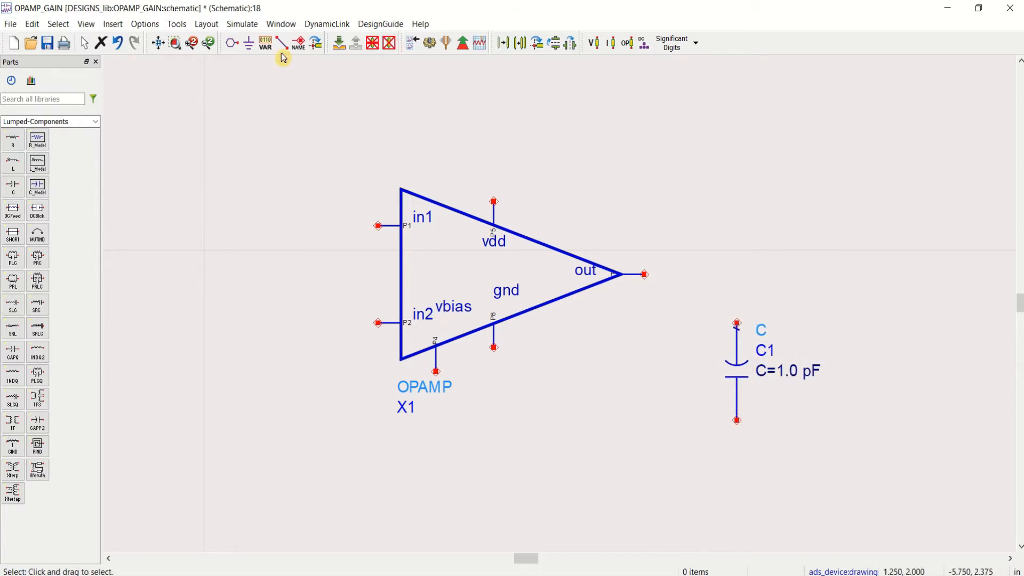
Step: Ground the capacitor's lower terminal and wire its upper terminal to the op-amp's out pin
click(250, 47)
click(737, 421)
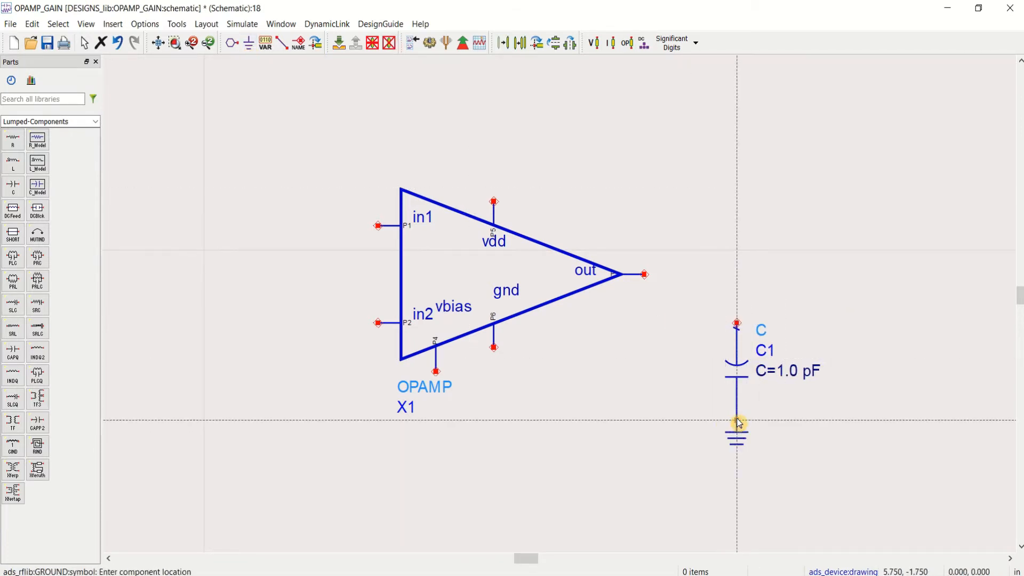
key(Escape)
click(281, 43)
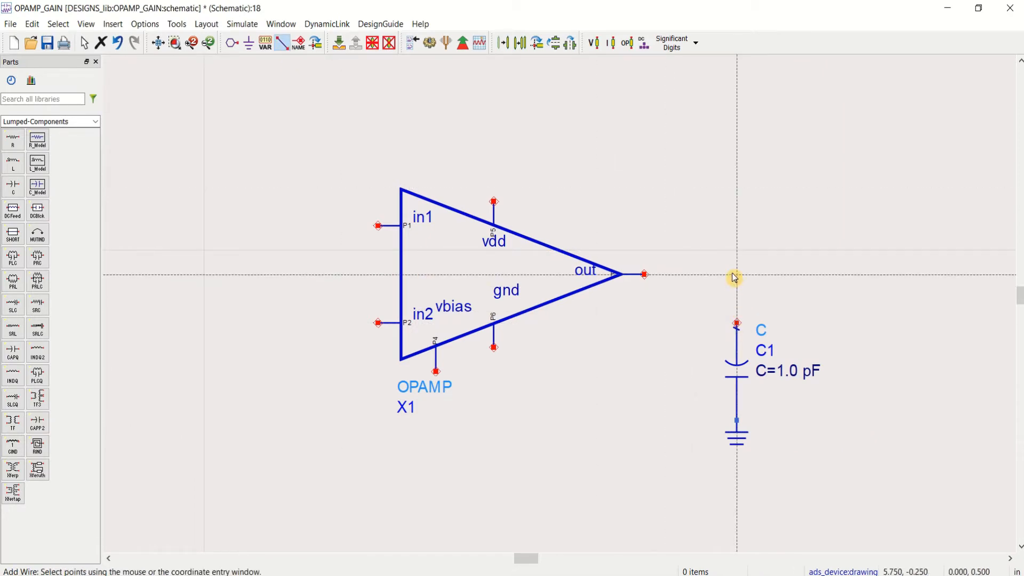
click(644, 275)
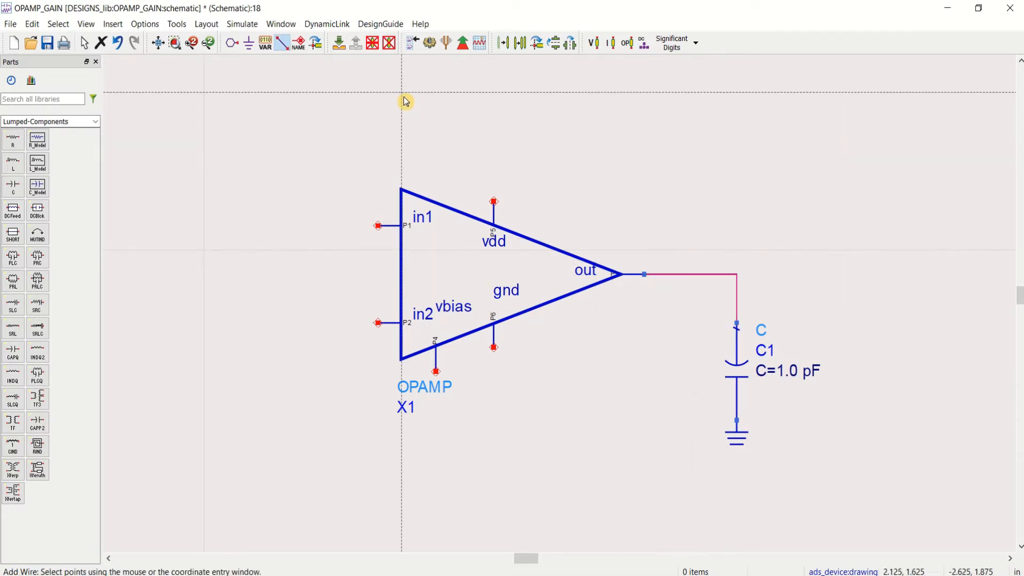
Step: Label the wire between the op-amp's output and the capacitor as out
click(294, 47)
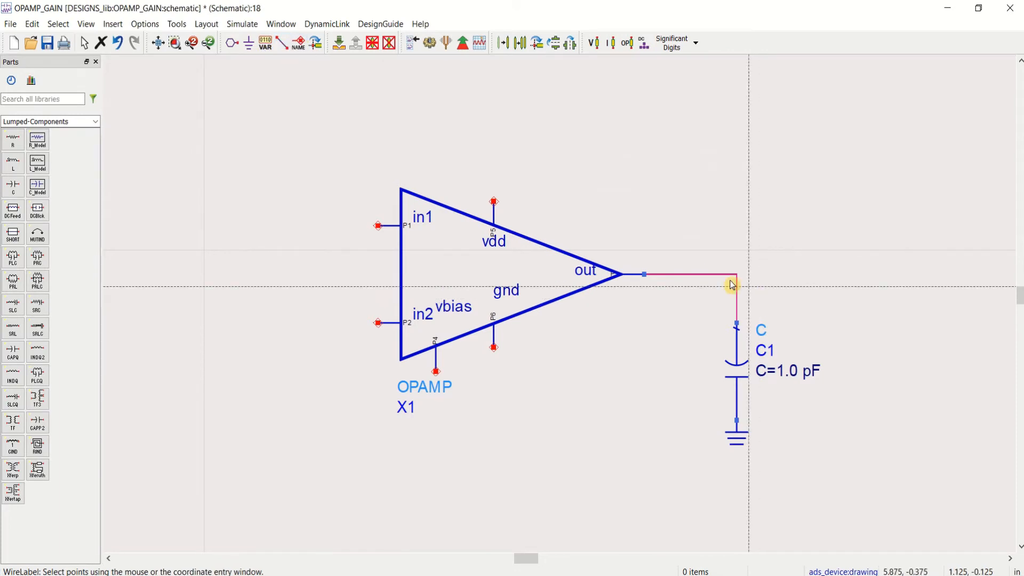
click(691, 274)
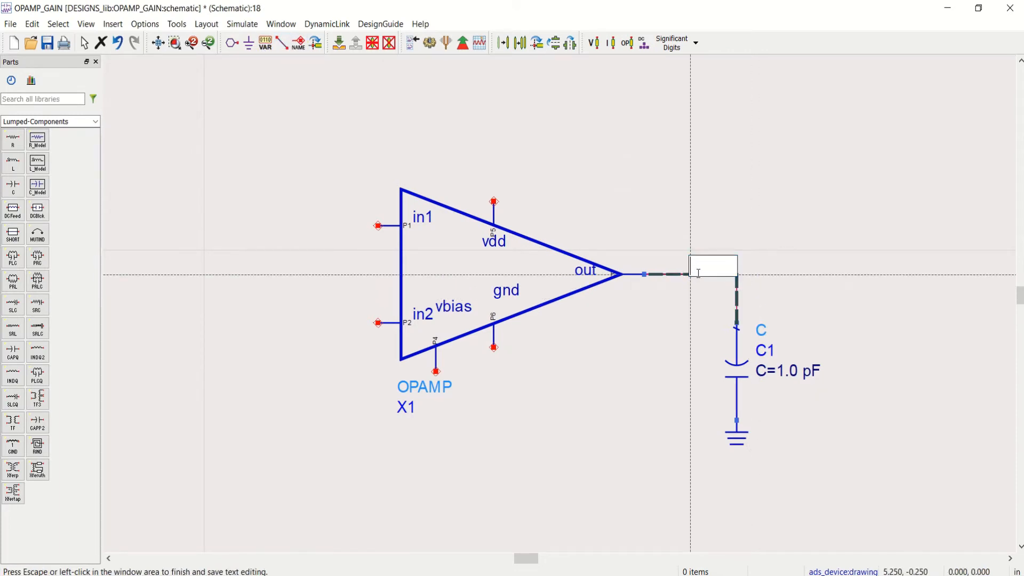
text(out)
click(763, 216)
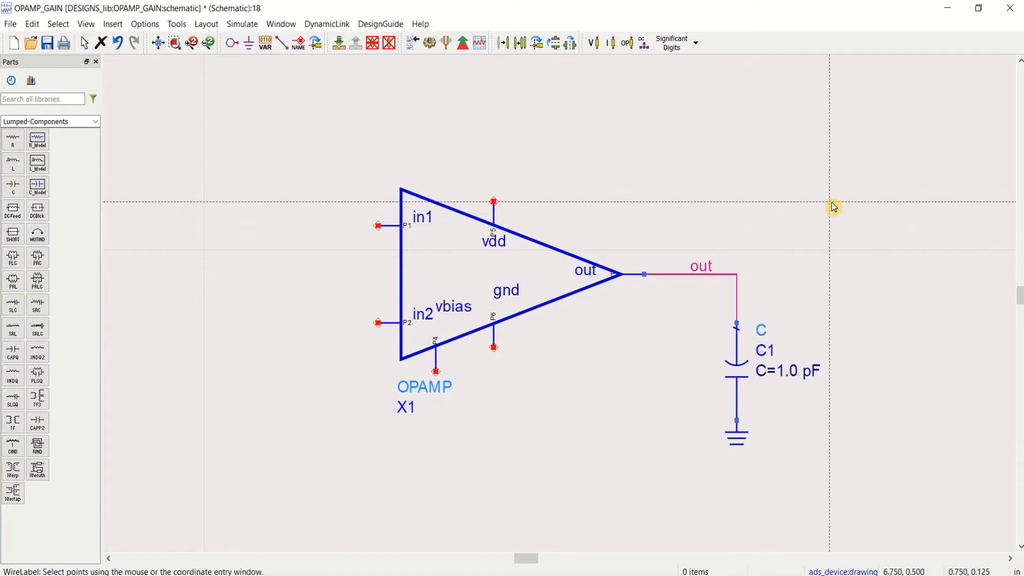
key(Escape)
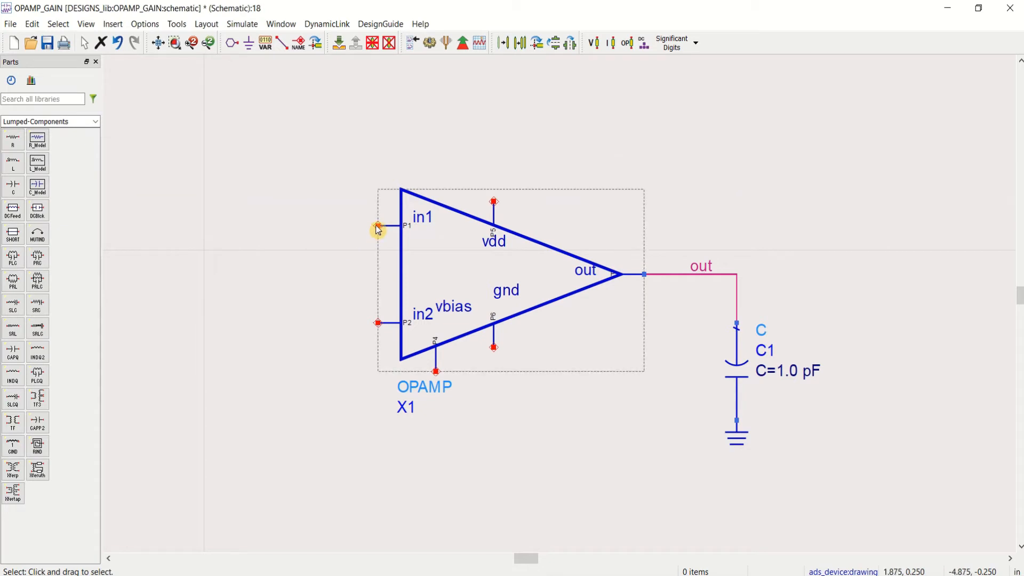
Step: Find the V_AC voltage source in the parts libraries and place one to the left of the op-amp
click(59, 99)
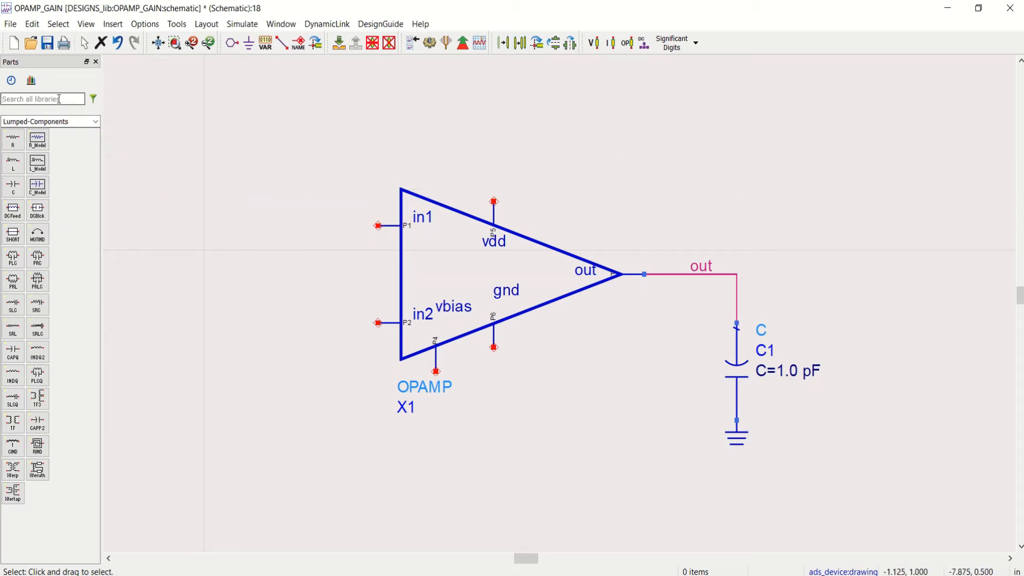
text(v)
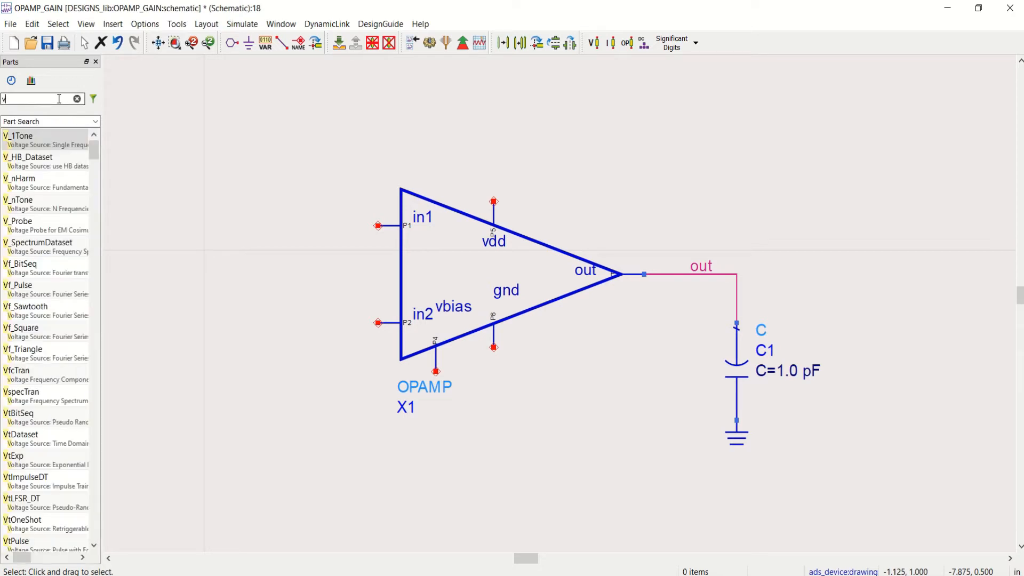
text(_)
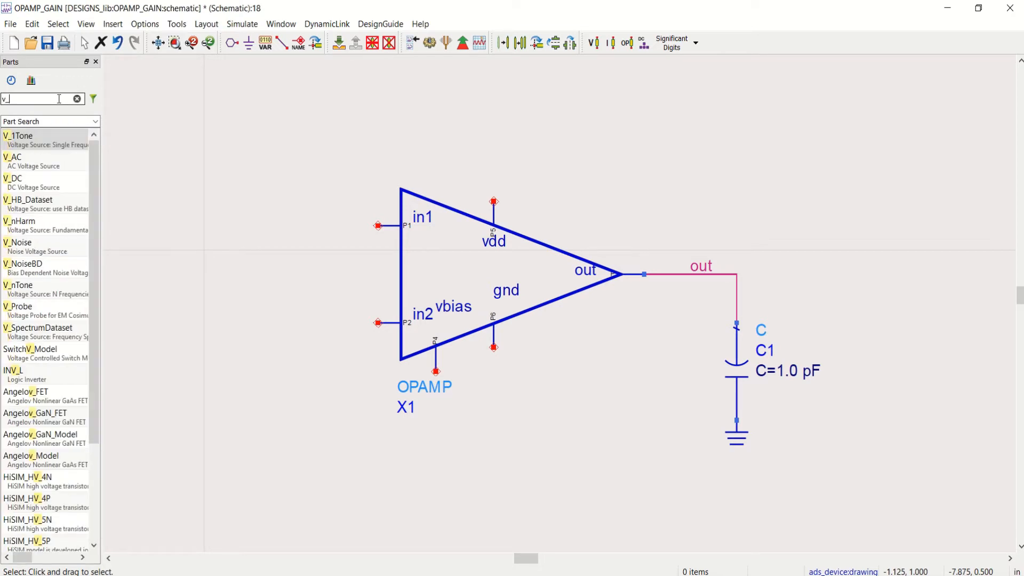
text(ac)
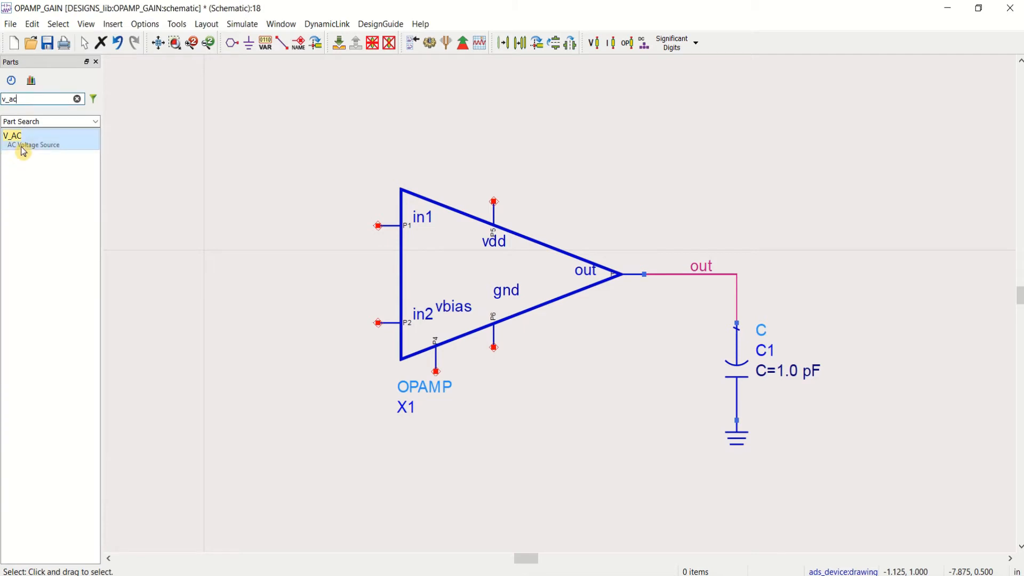
click(80, 142)
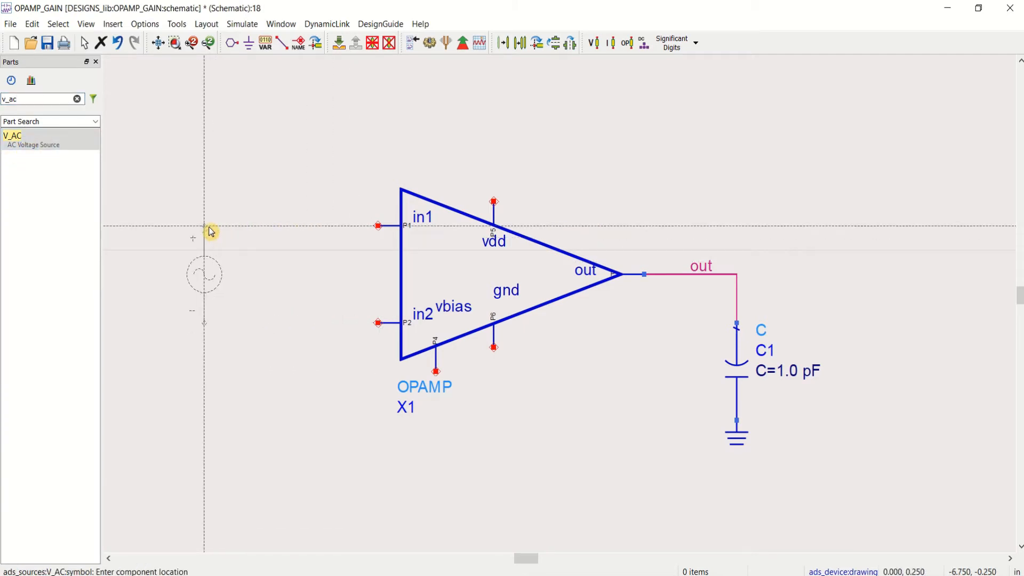
click(212, 232)
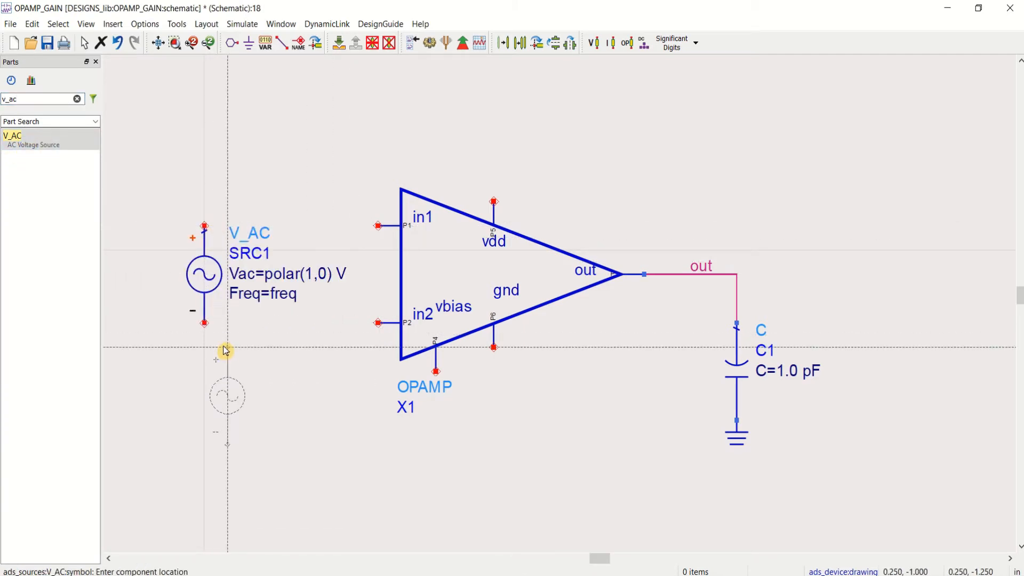
key(Escape)
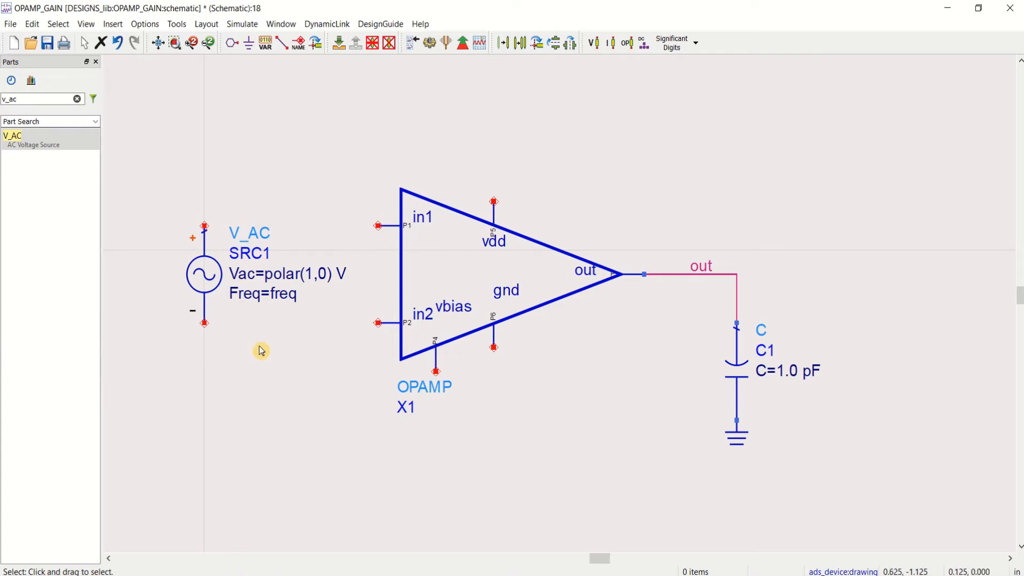
Step: Assign the net label in1 to both the AC source's positive terminal and the op-amp's in1 pin
click(299, 45)
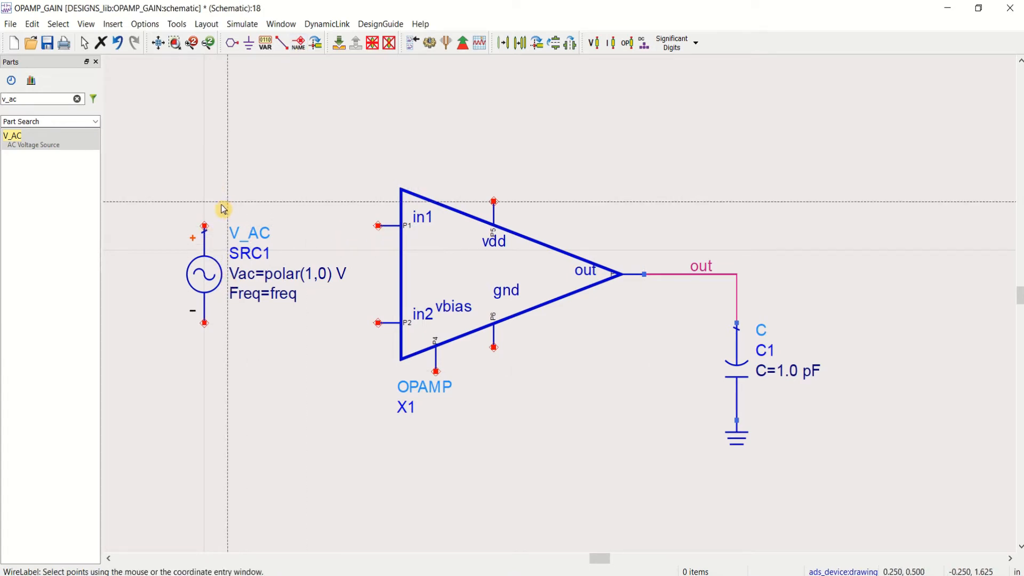
click(205, 226)
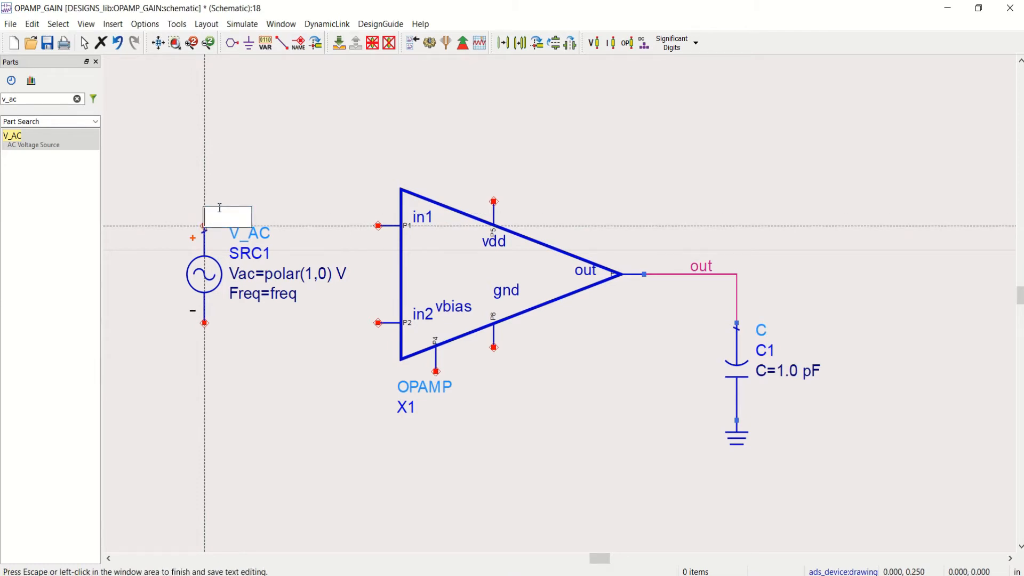
text(in1)
key(Return)
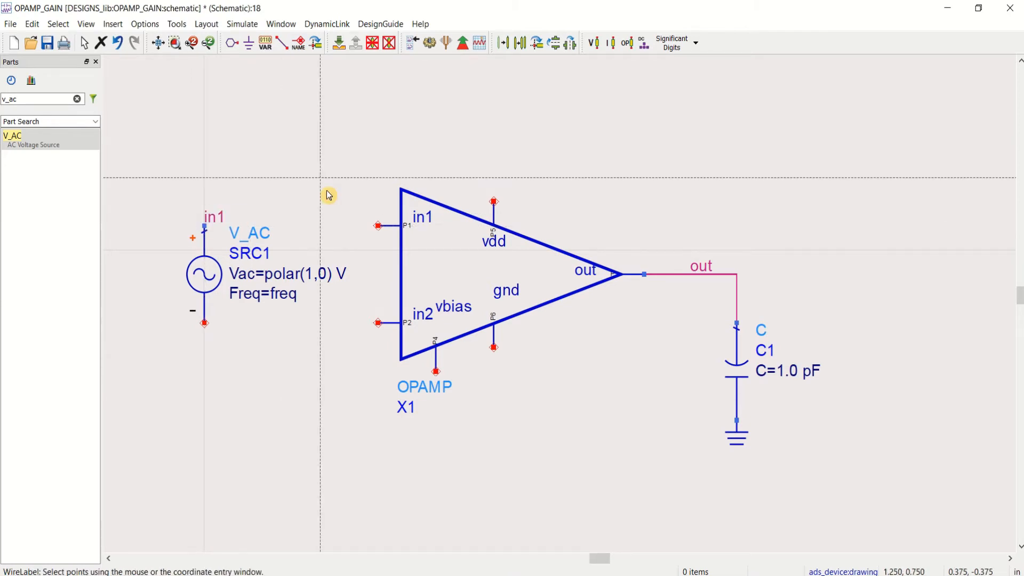
click(378, 230)
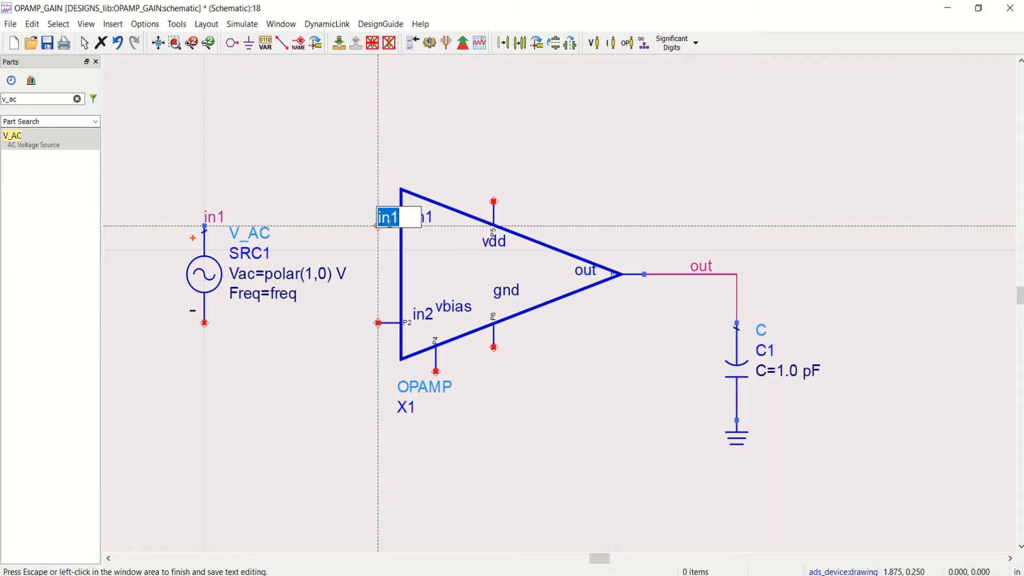
key(Return)
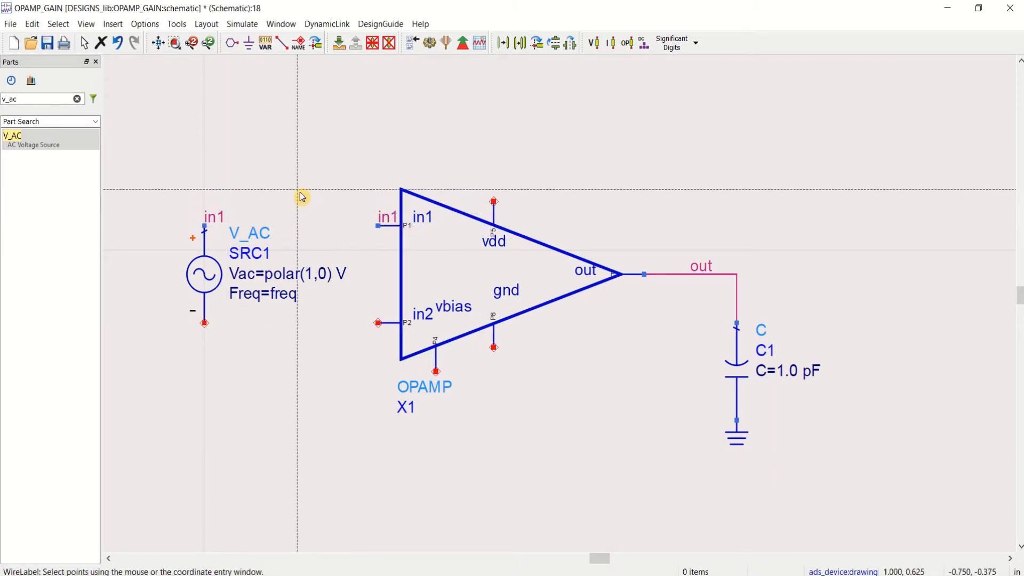
key(Escape)
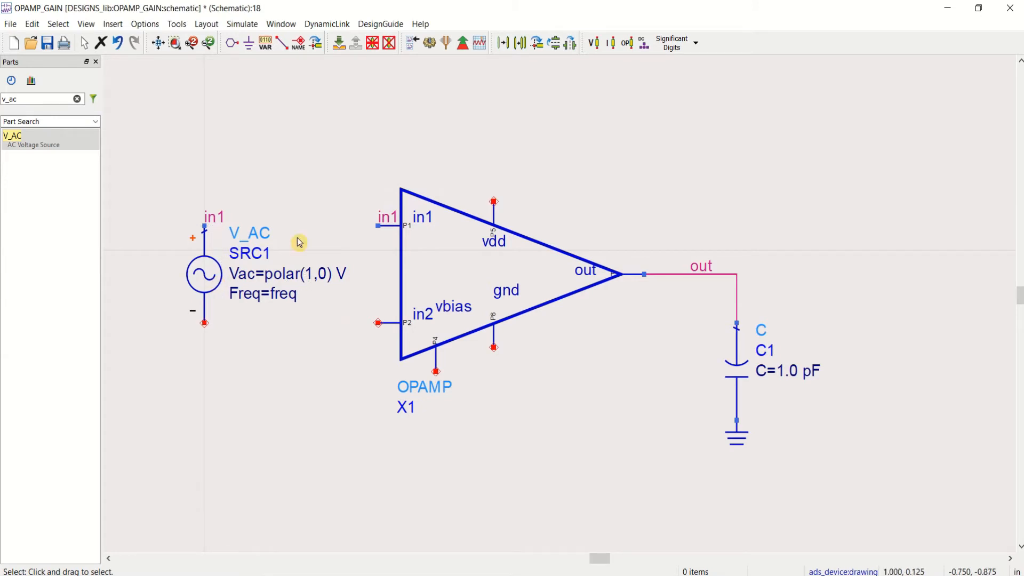
click(212, 287)
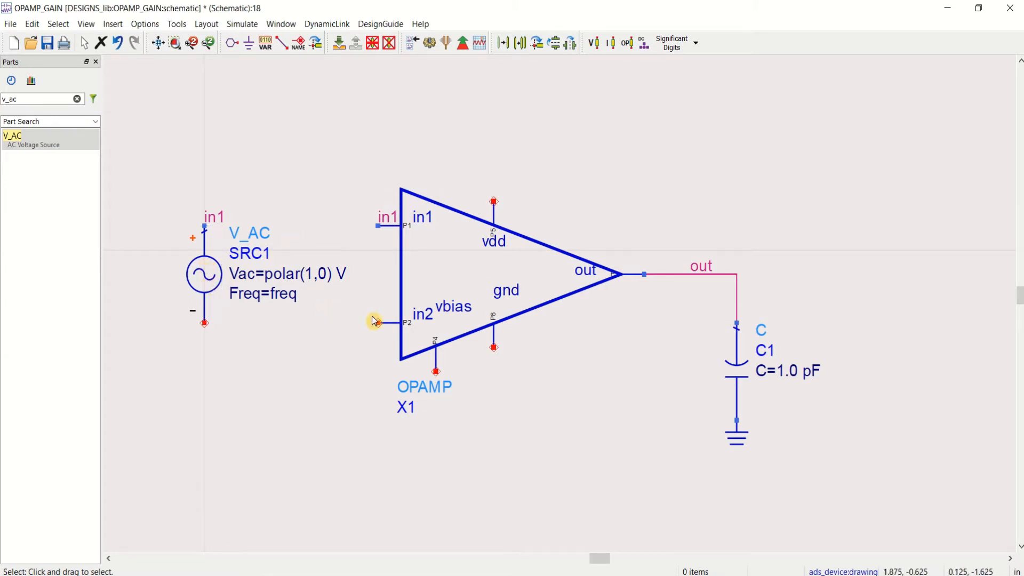
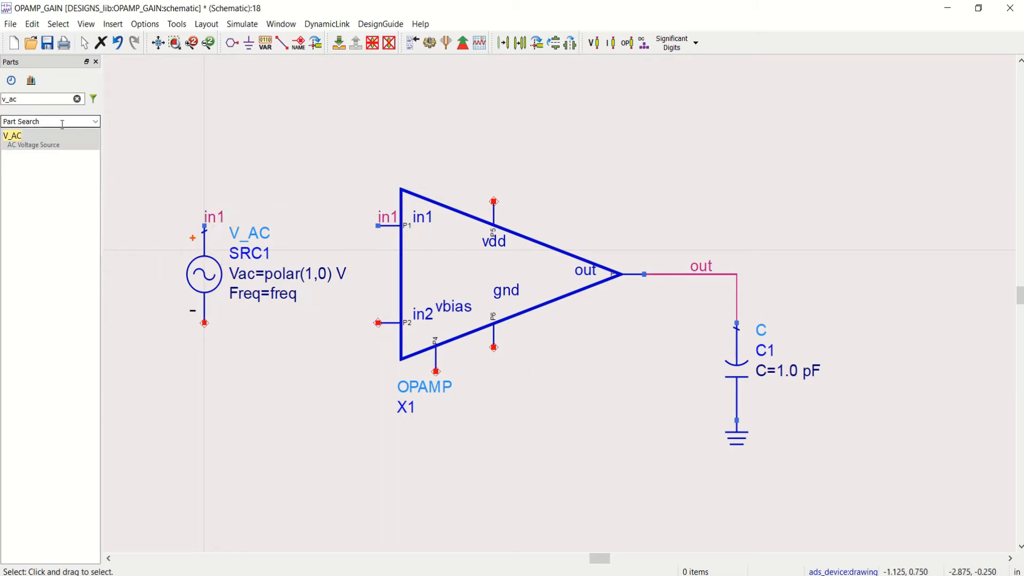
Step: Place a V_DC voltage source from the Sources-Time Domain palette directly below the AC source
click(95, 123)
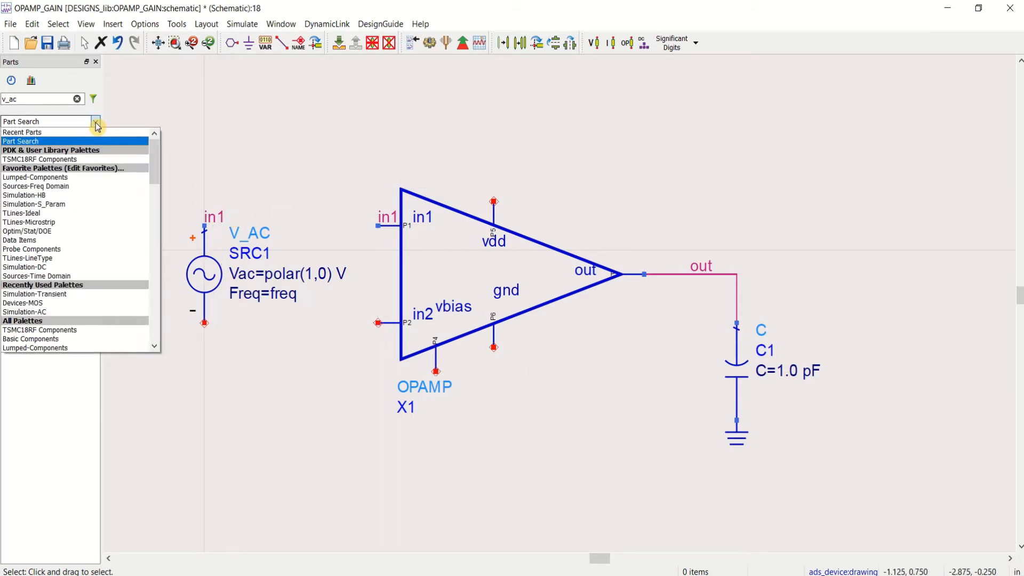
click(64, 276)
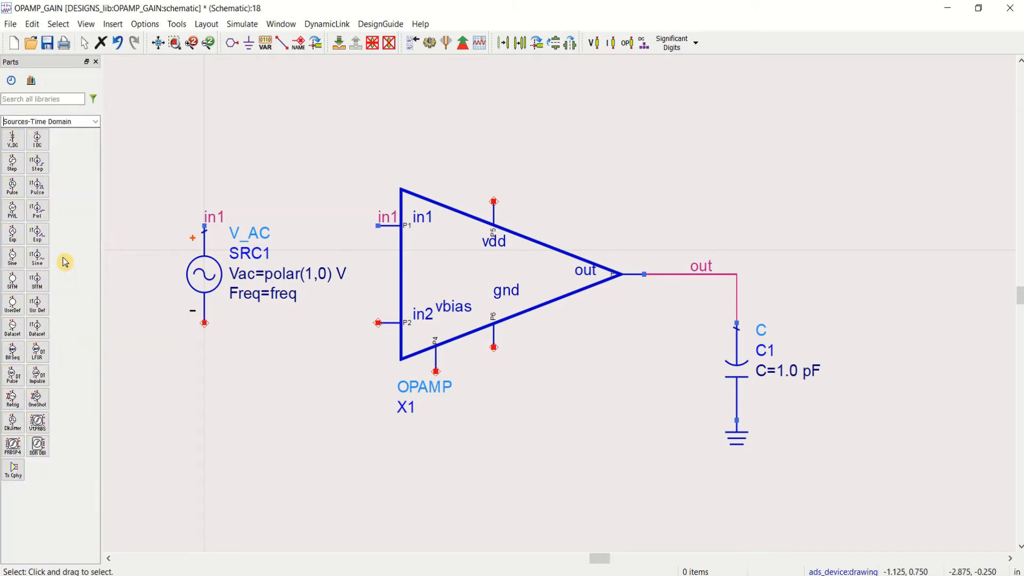
click(12, 140)
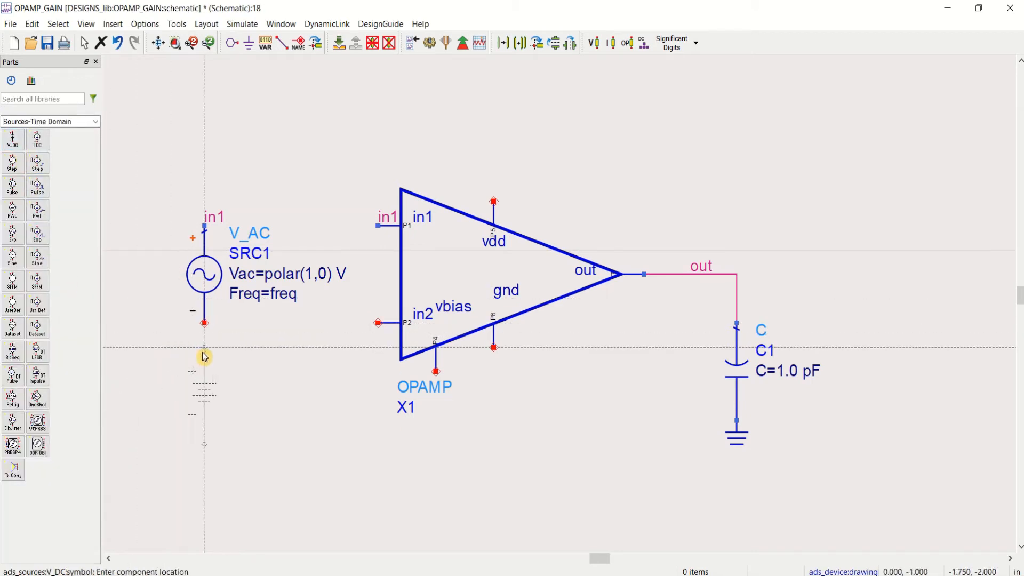
click(205, 384)
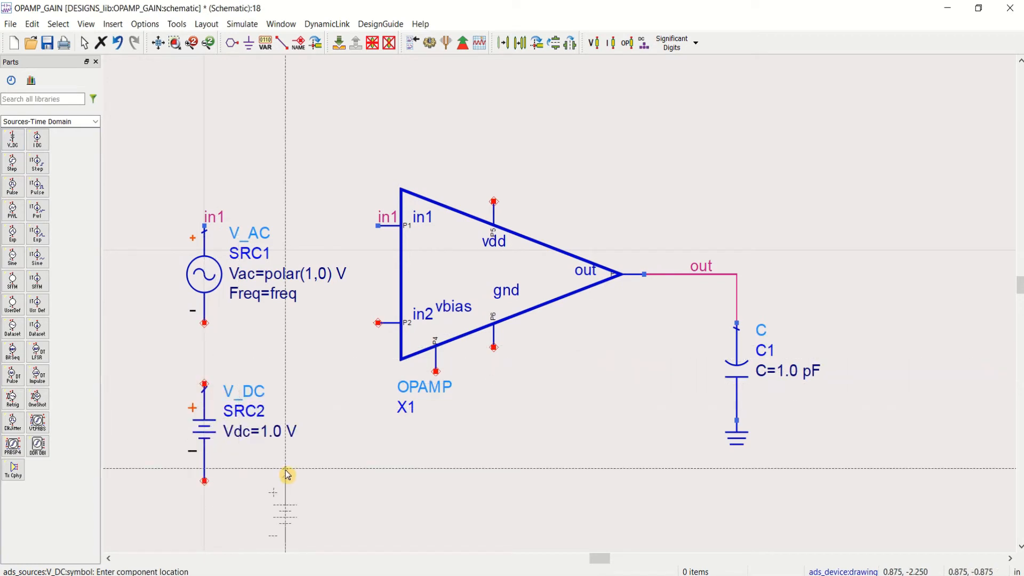
key(Escape)
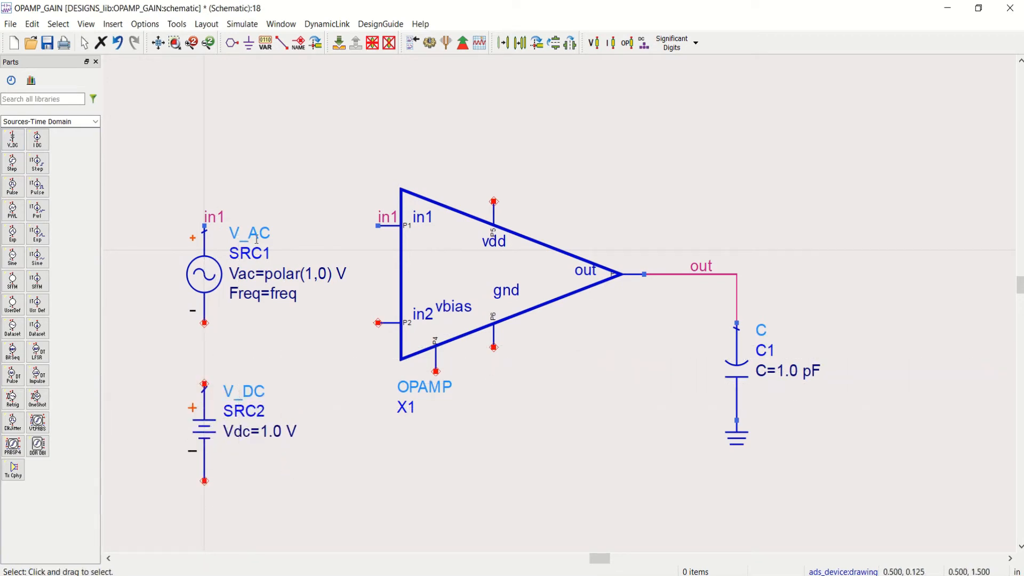
Step: Wire the AC source's negative terminal to the DC source's positive terminal and ground the DC source's negative terminal
click(282, 42)
click(205, 323)
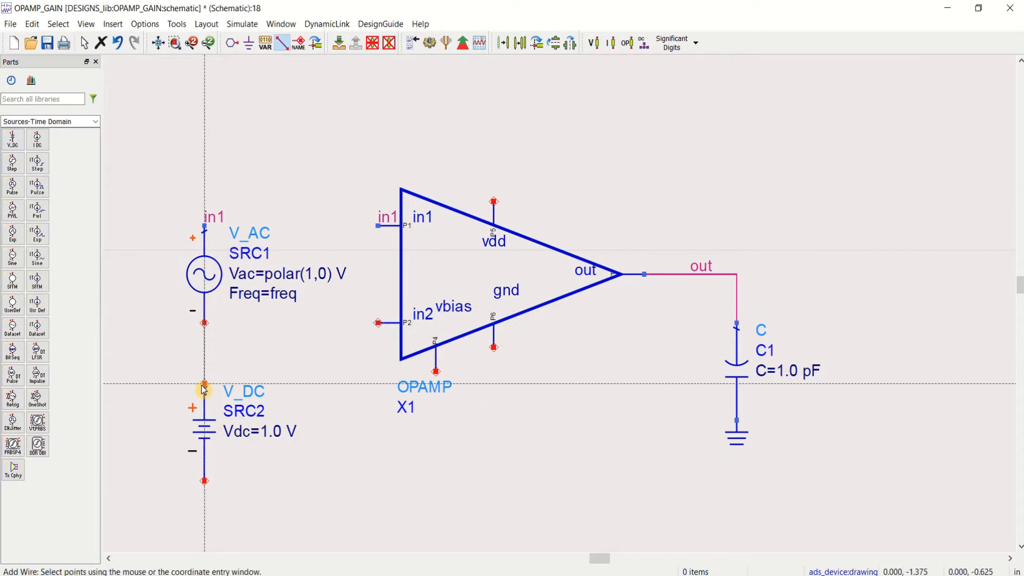
click(204, 383)
click(248, 43)
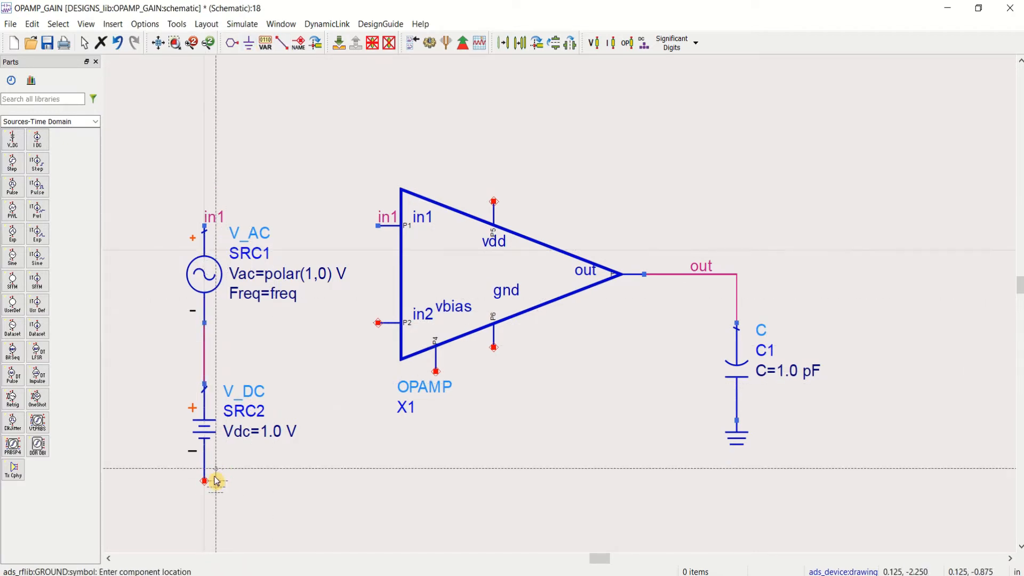
click(204, 483)
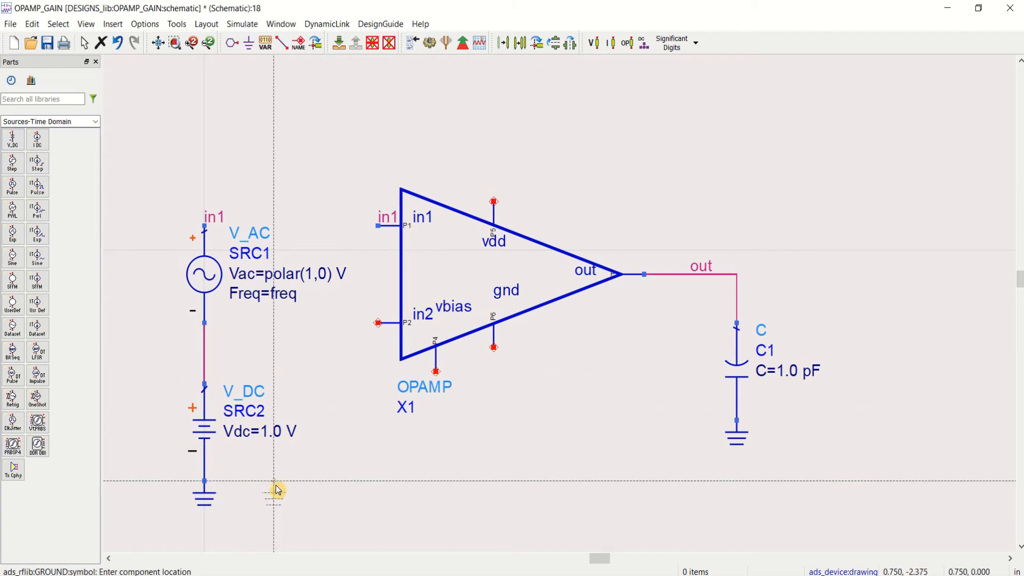
key(Escape)
Step: Assign the net label in2 to both the wire between the two sources and the op-amp's in2 pin
click(299, 43)
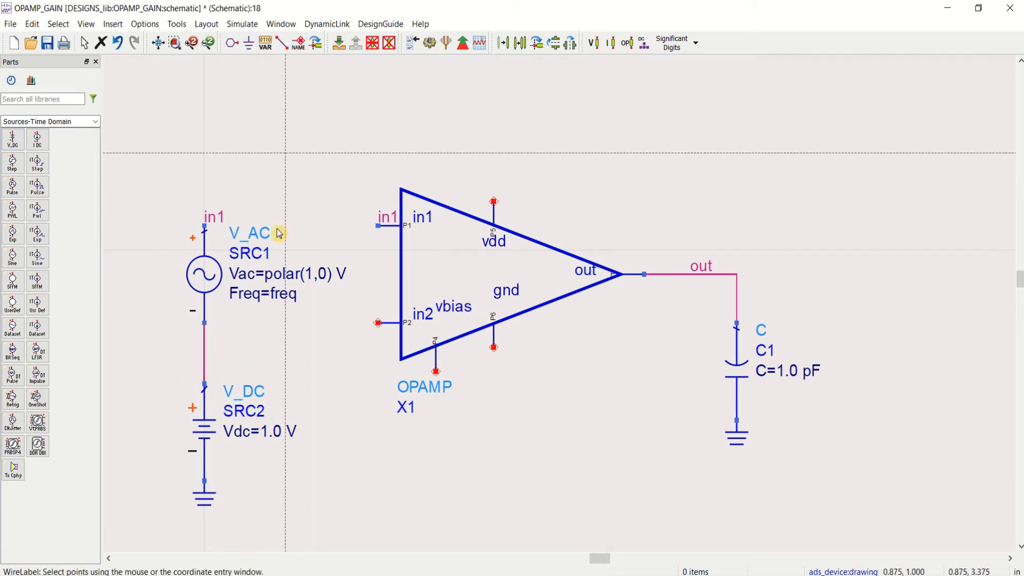
click(204, 360)
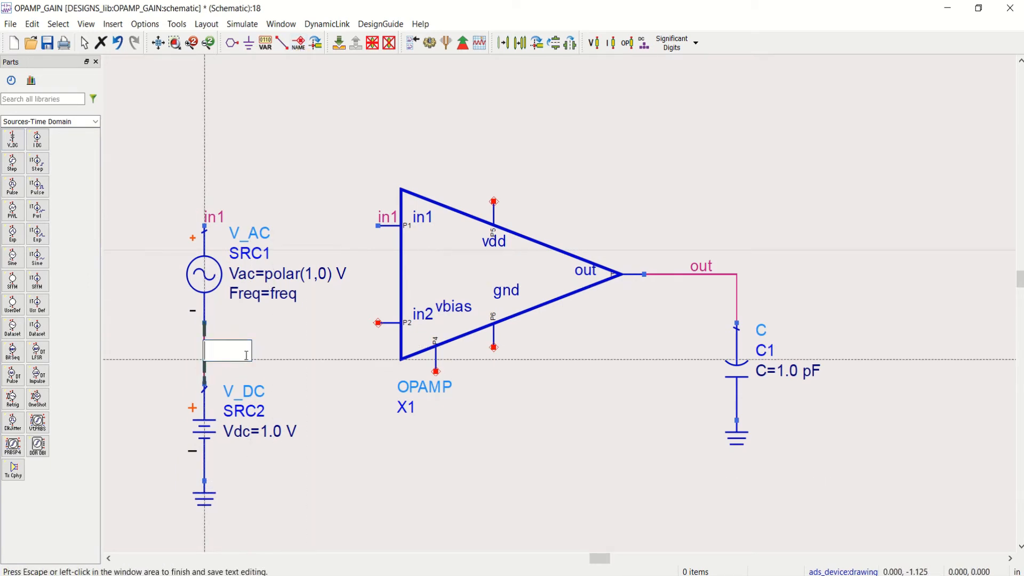
text(in2)
click(369, 310)
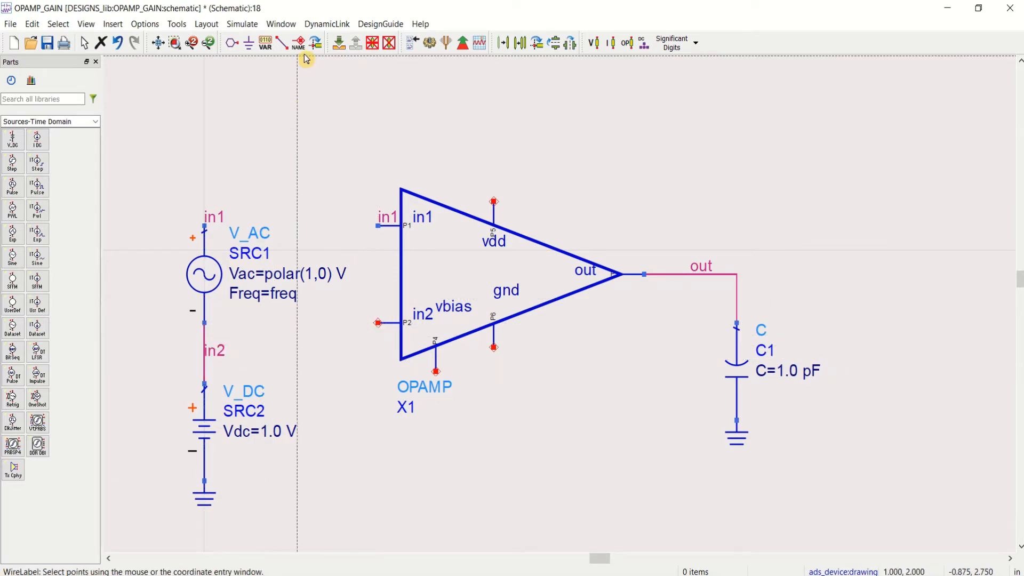
click(379, 325)
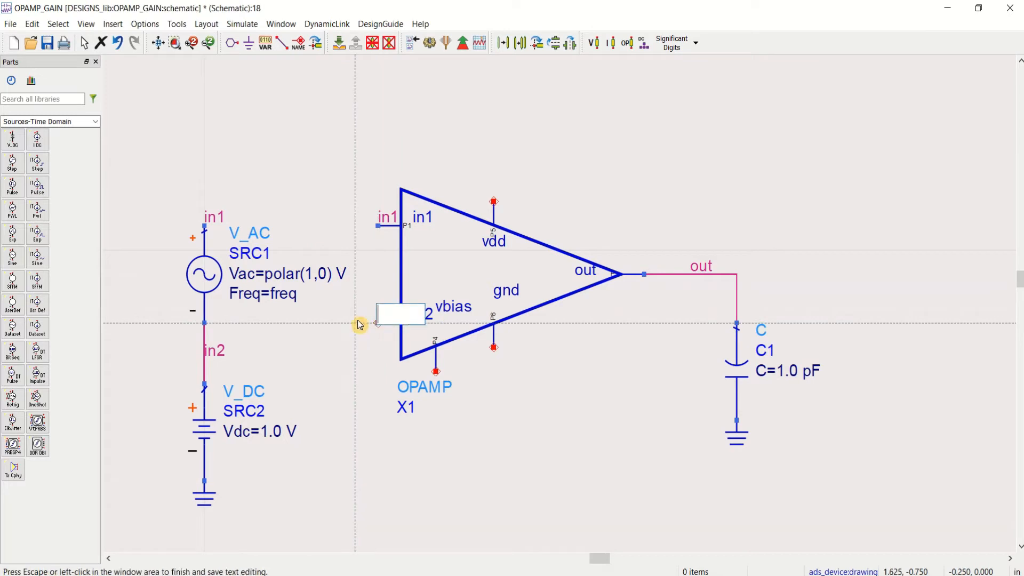
text(in2)
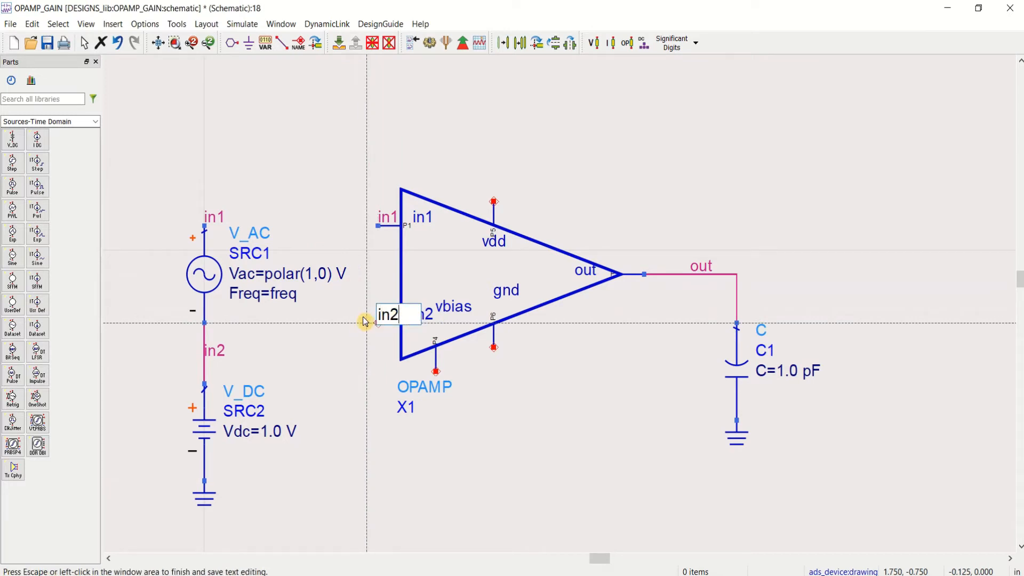
click(244, 368)
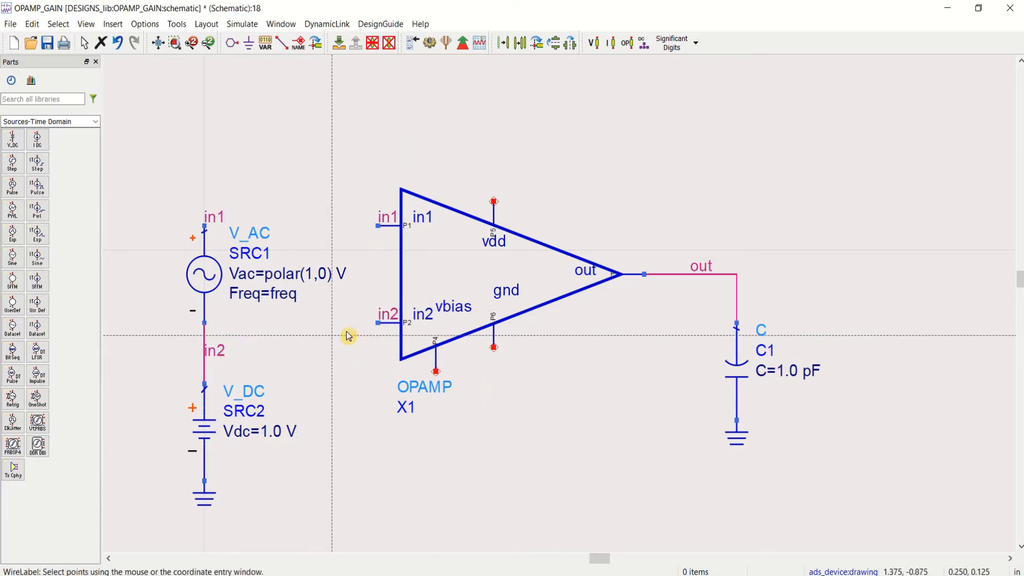
key(Escape)
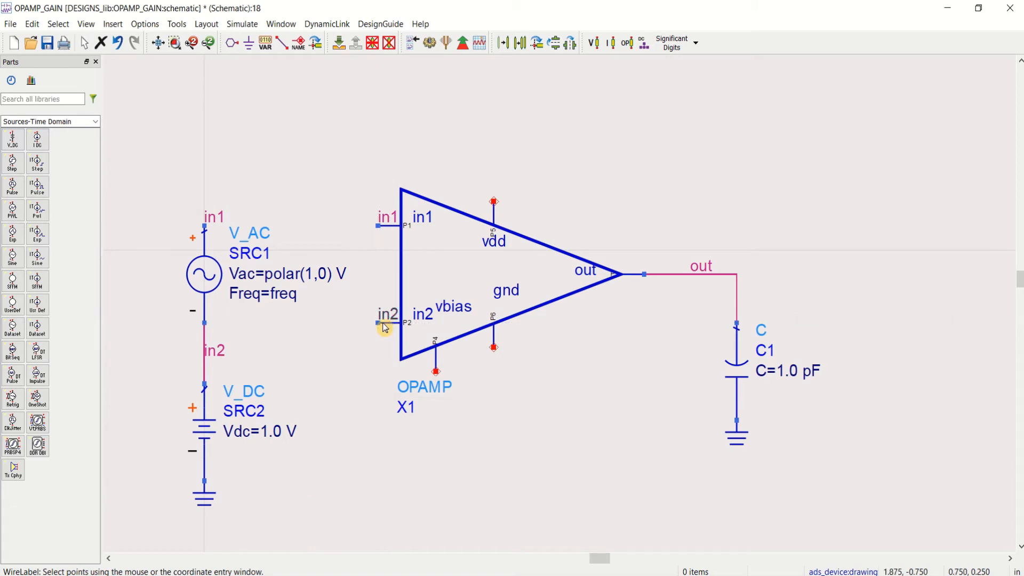
Step: Set the Vdc parameter of the DC source below the AC source to Vcm
click(208, 443)
click(294, 482)
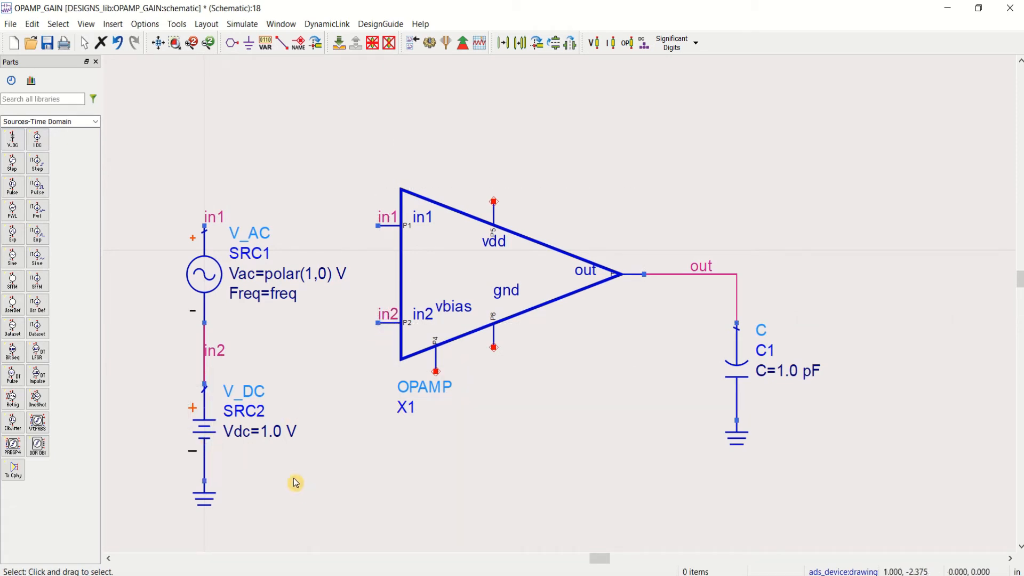
click(276, 433)
text(Vcm)
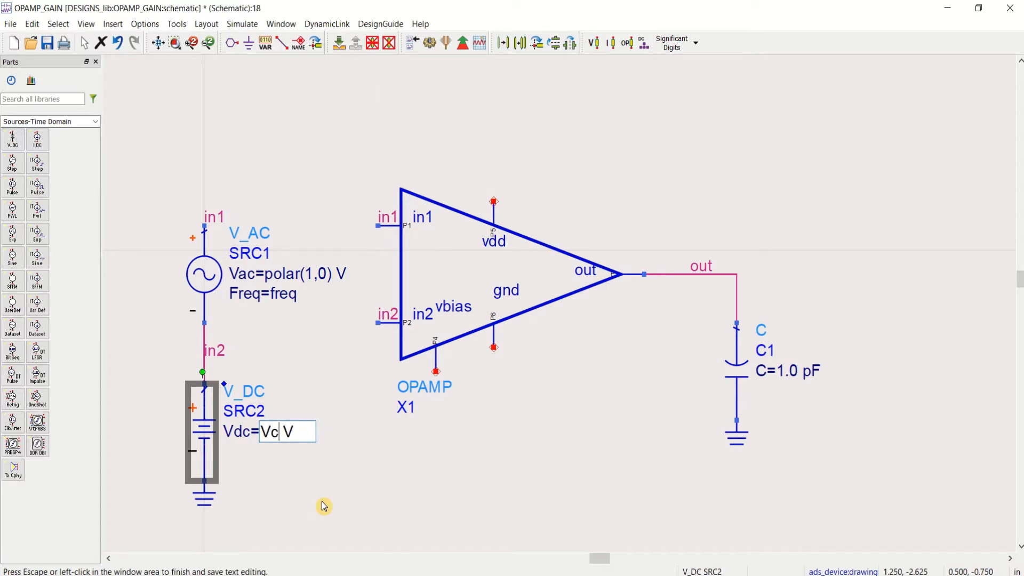
click(332, 503)
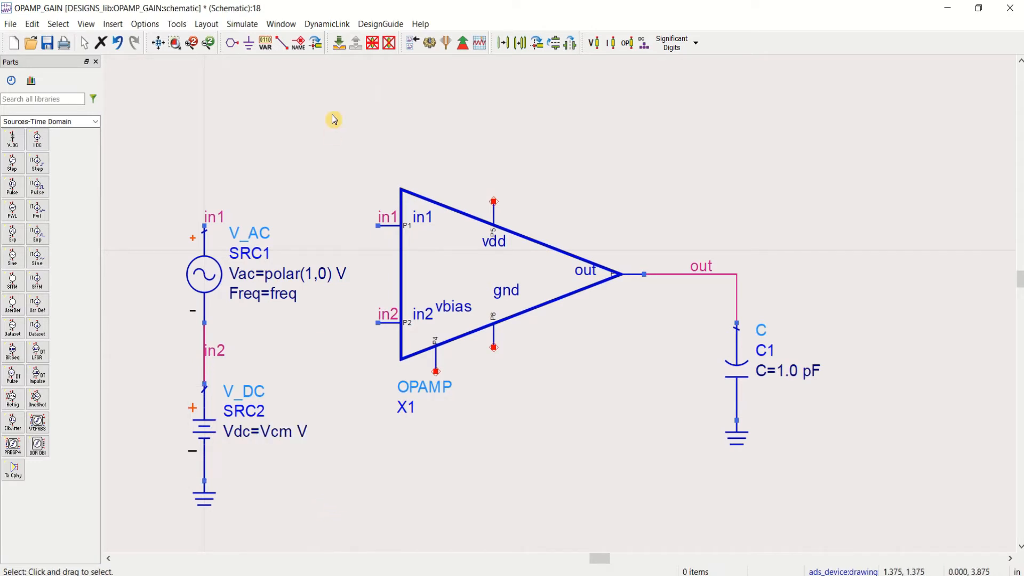
Step: Place a copy of the Vcm DC source below the op-amp's vbias pin and ground its negative terminal
click(216, 433)
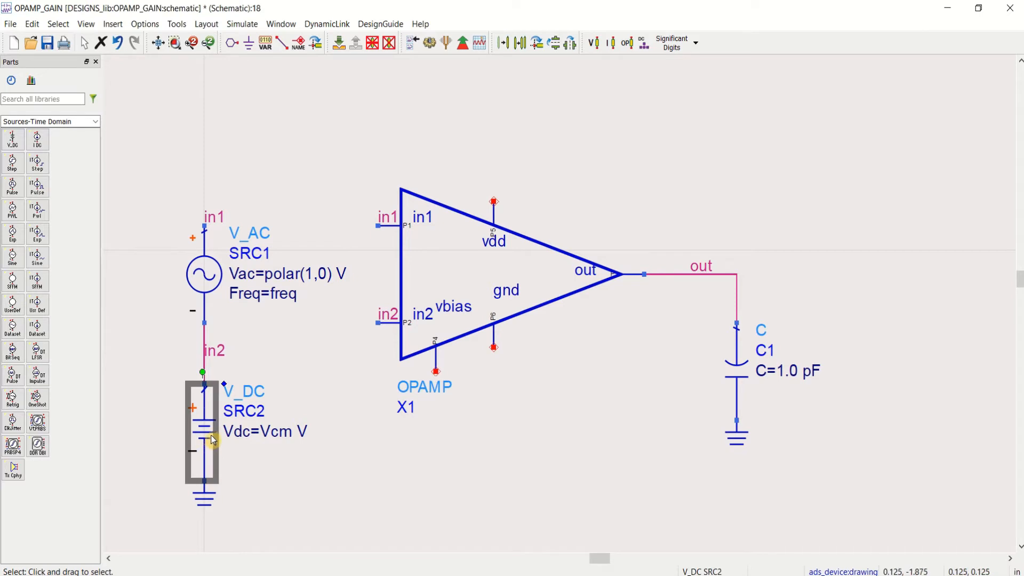
click(312, 465)
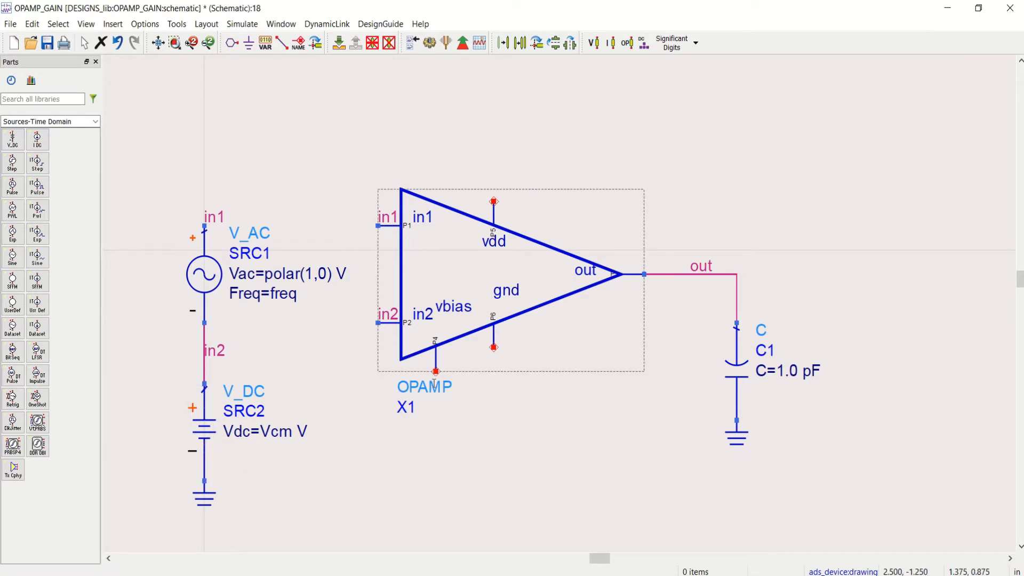
key(ctrl+v)
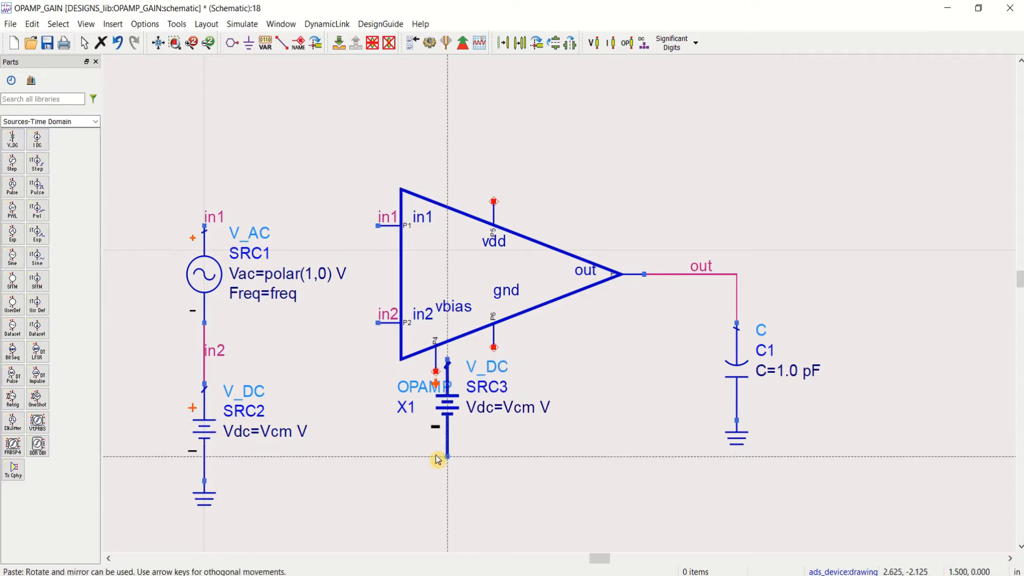
click(438, 510)
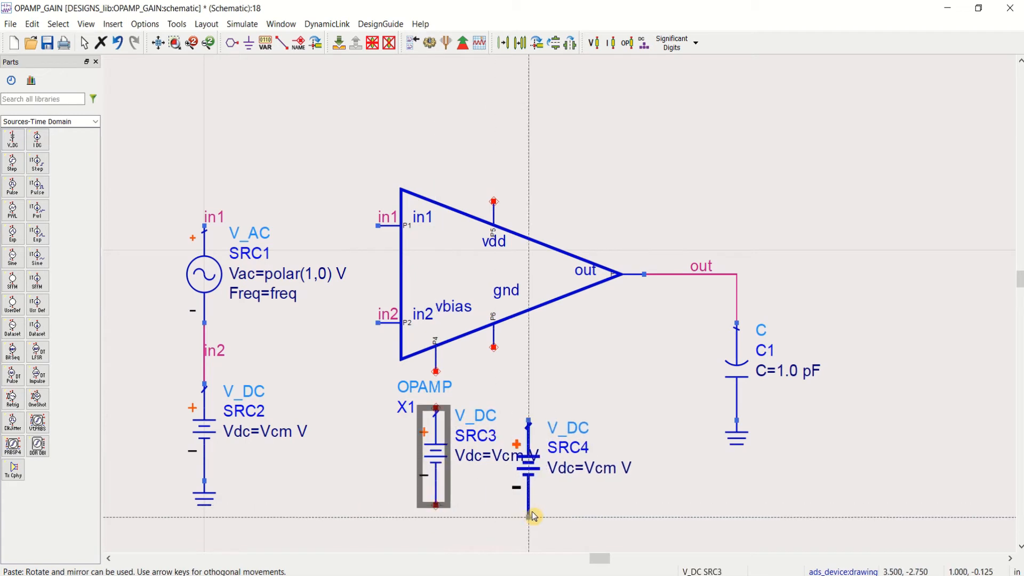
key(Escape)
click(572, 496)
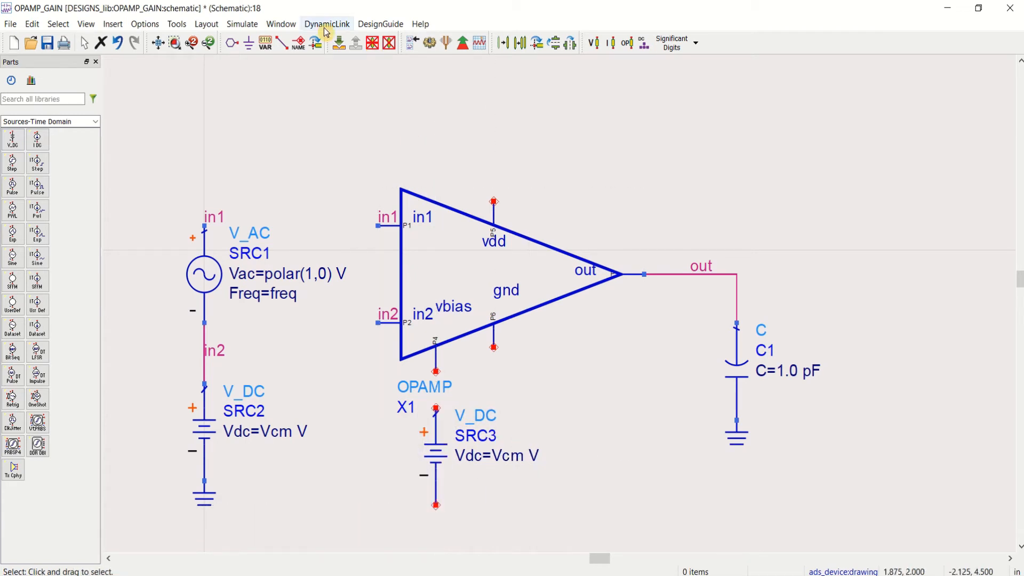
click(248, 47)
click(436, 506)
key(Escape)
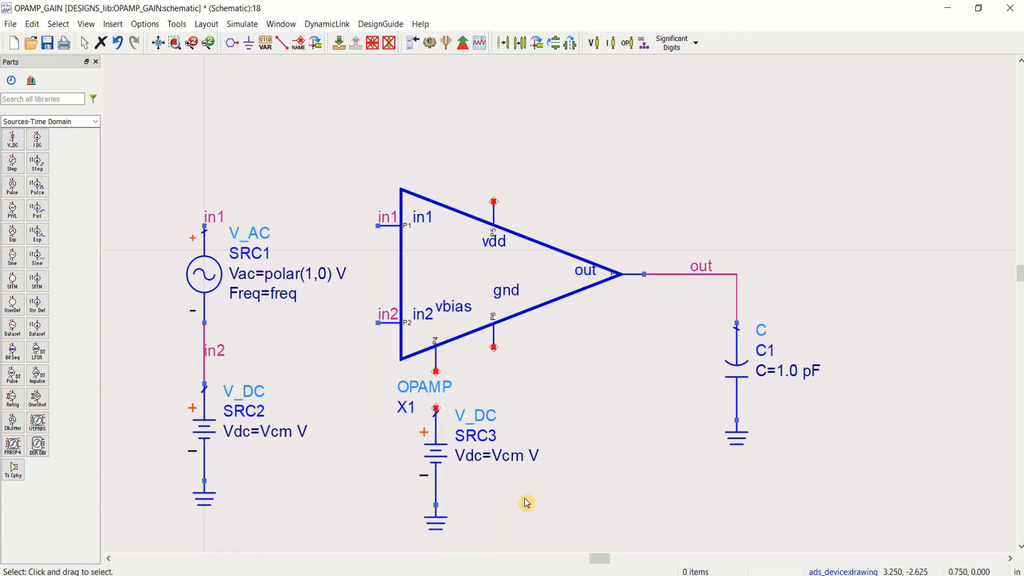
Step: Set the copied DC source's Vdc parameter to Vbias
click(508, 457)
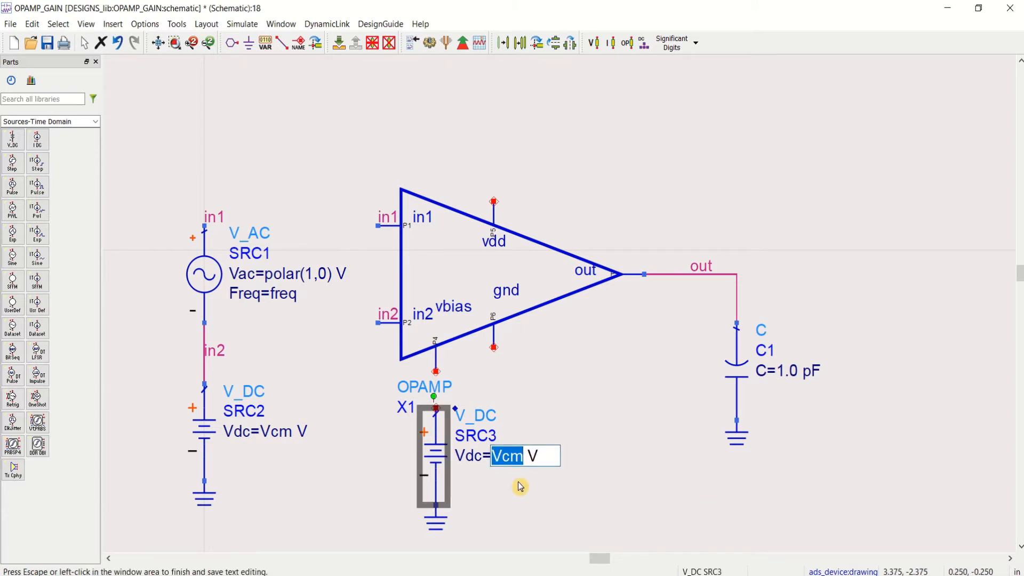
text(Vbi)
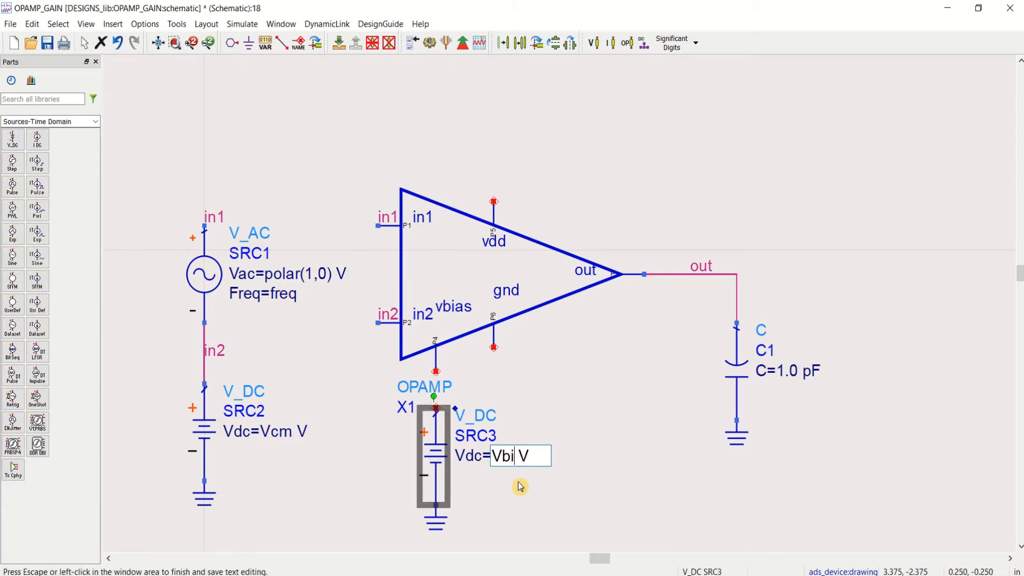
text(as)
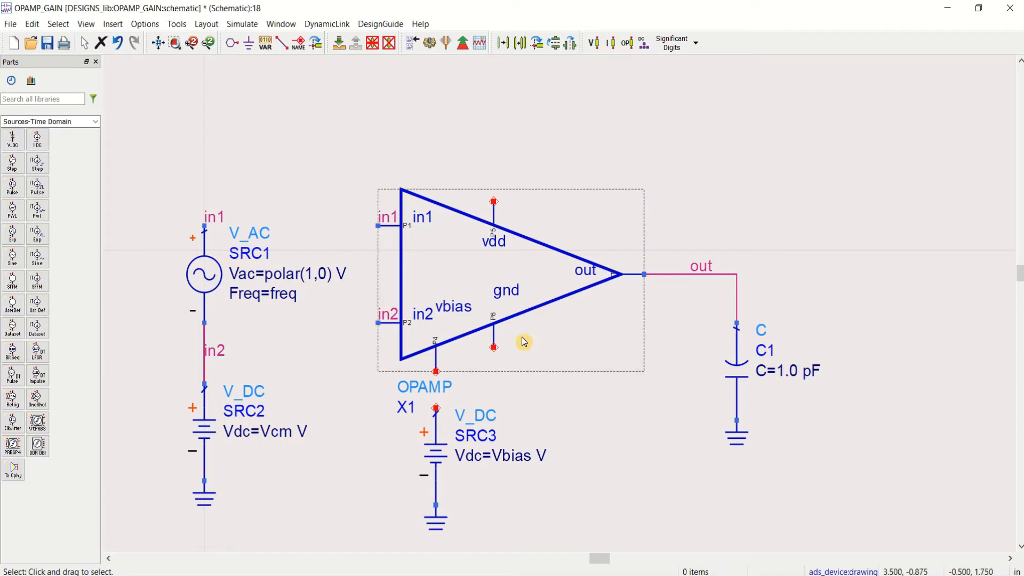
Step: Place a ground symbol below the op-amp and wire it to the op-amp's gnd pin
click(250, 43)
click(506, 384)
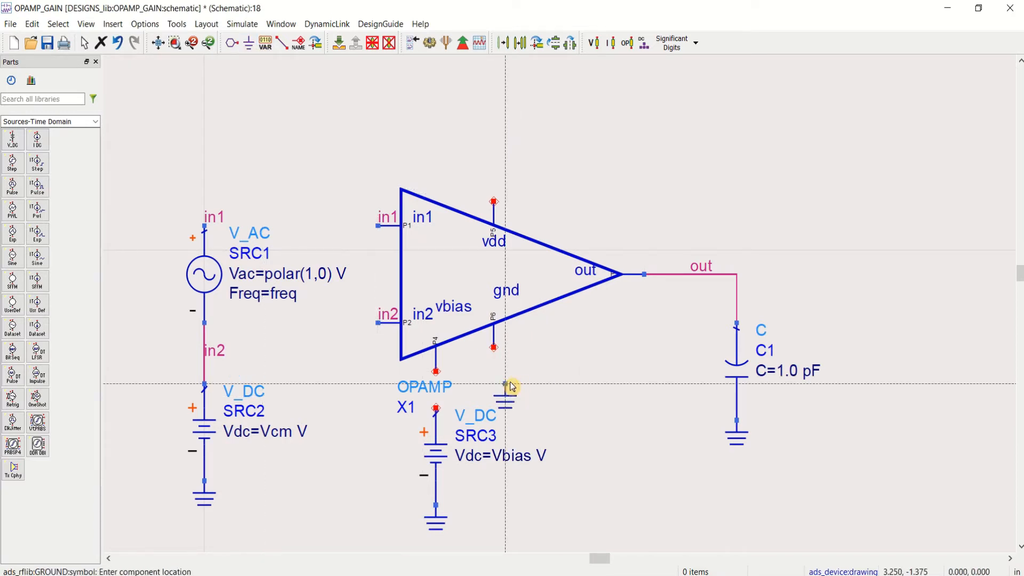
key(Escape)
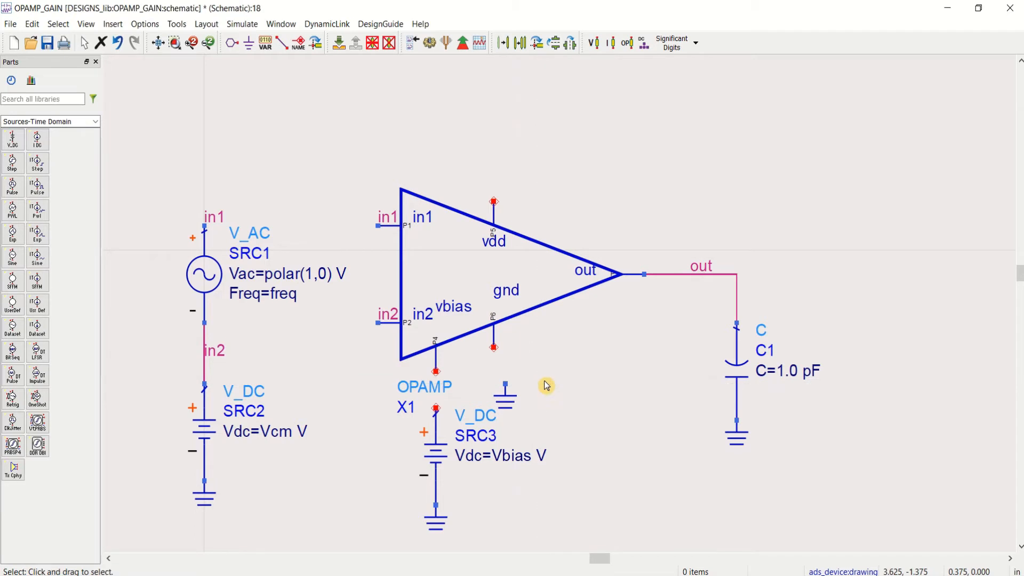
click(282, 44)
click(493, 347)
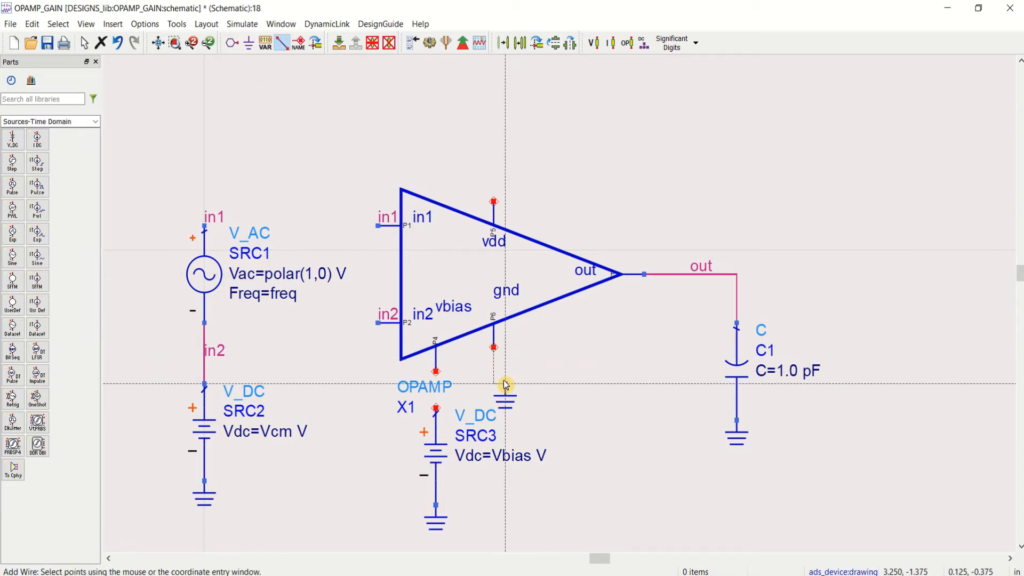
click(506, 384)
key(Escape)
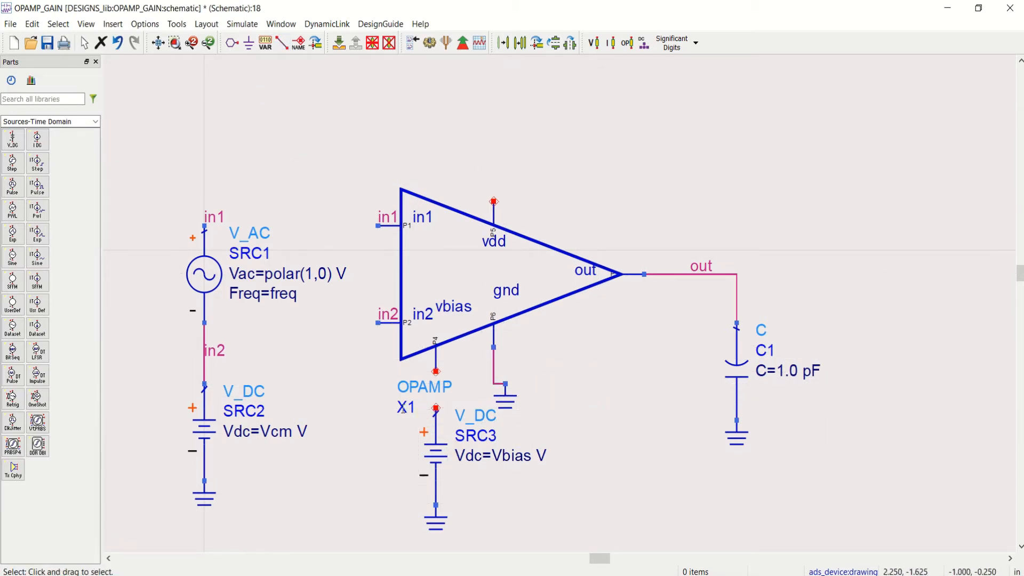
Step: Move the Vbias source and its ground away from the op-amp's vbias pin, then label that pin and the source's positive terminal vbias
drag(369, 401, 481, 549)
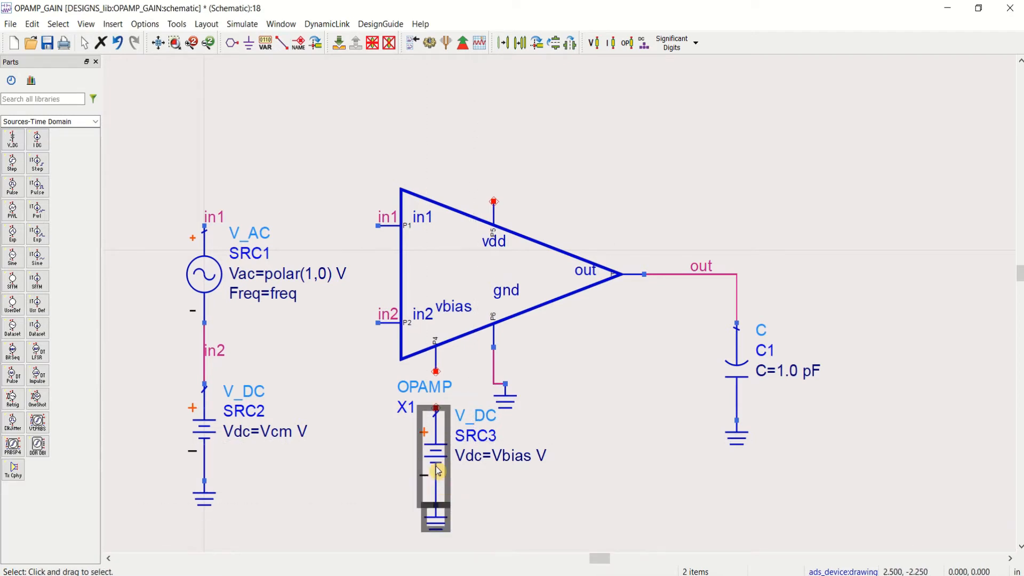
drag(436, 473, 343, 472)
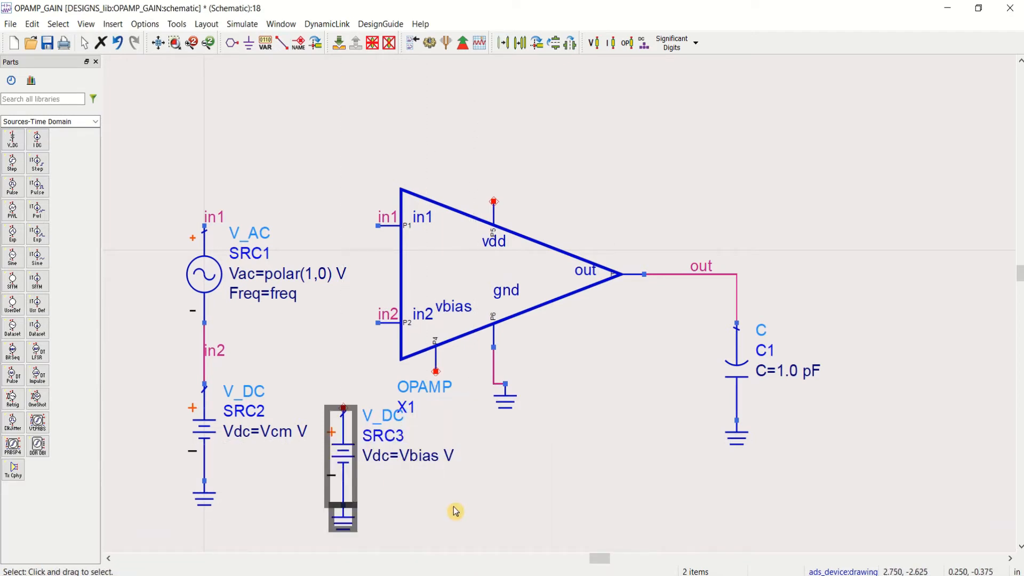
click(298, 42)
click(437, 372)
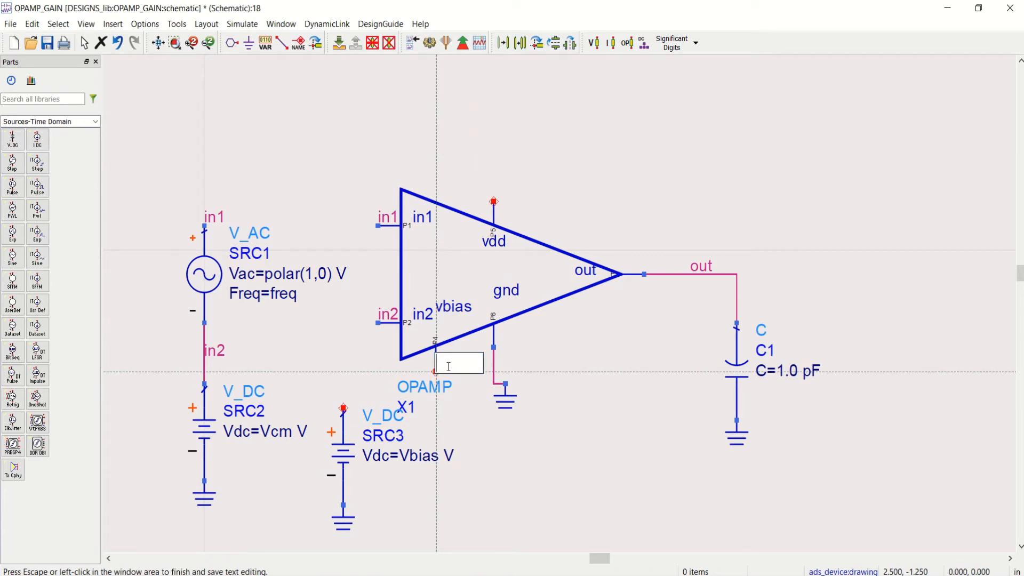
text(Vbias)
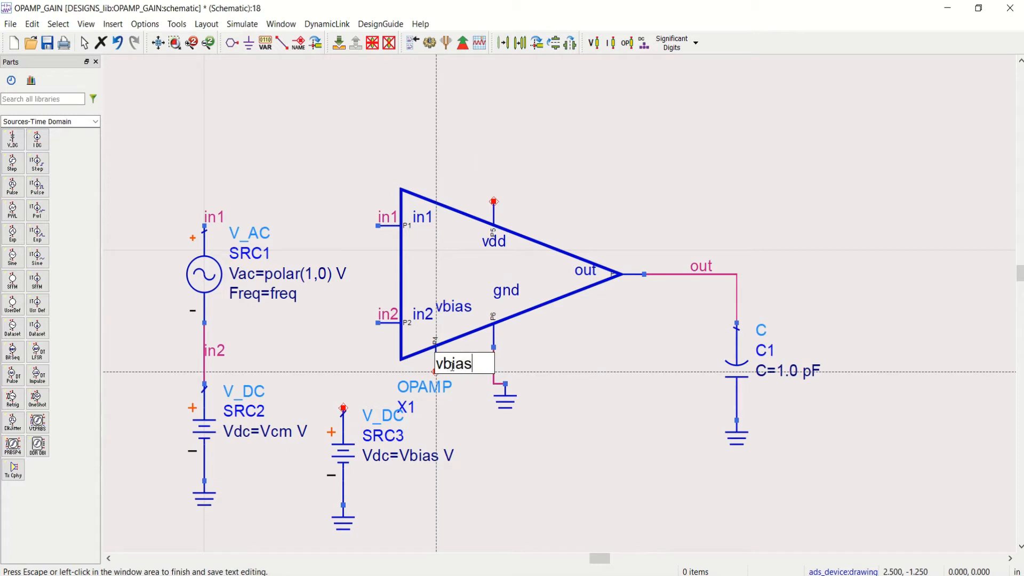
click(348, 410)
click(344, 409)
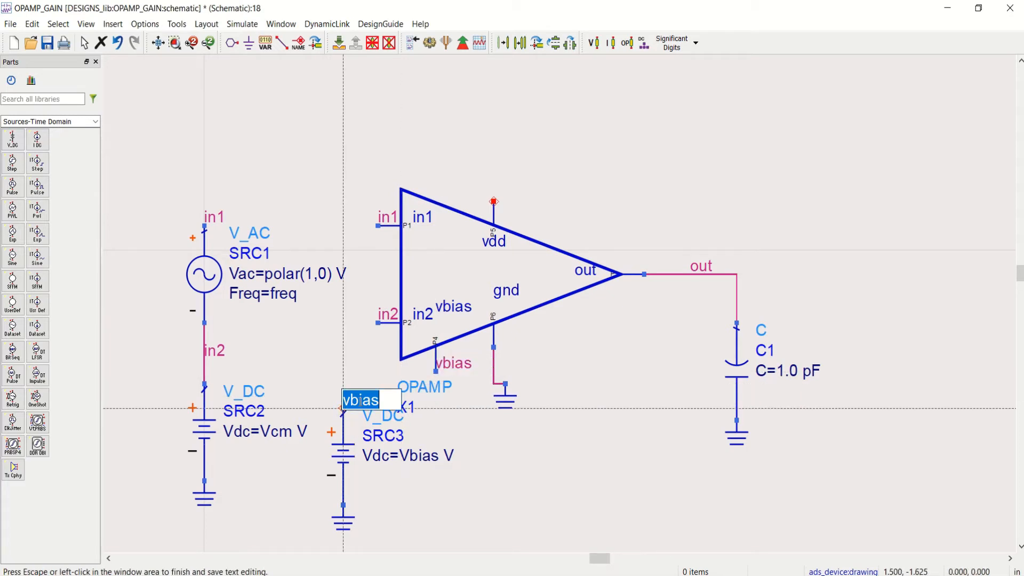
click(421, 448)
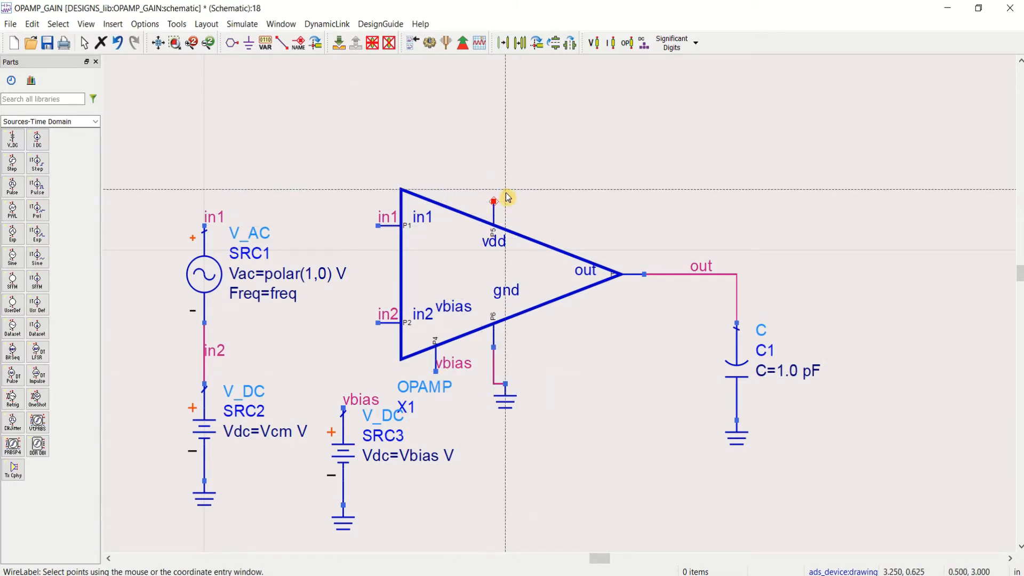
key(Escape)
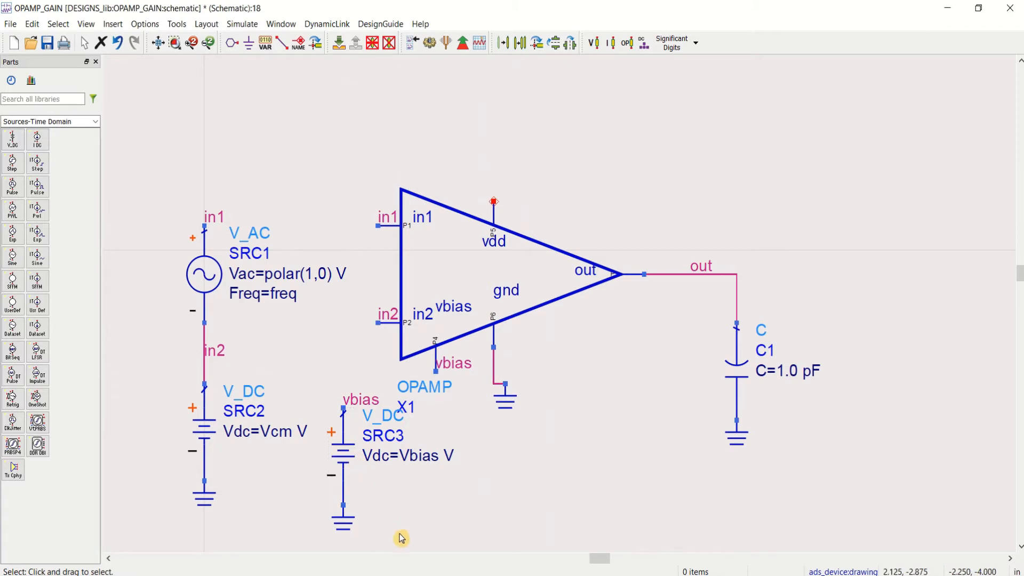
Step: Place a copy of the grounded Vbias DC source below the op-amp, between its ground symbol and the load capacitor
drag(396, 548, 309, 366)
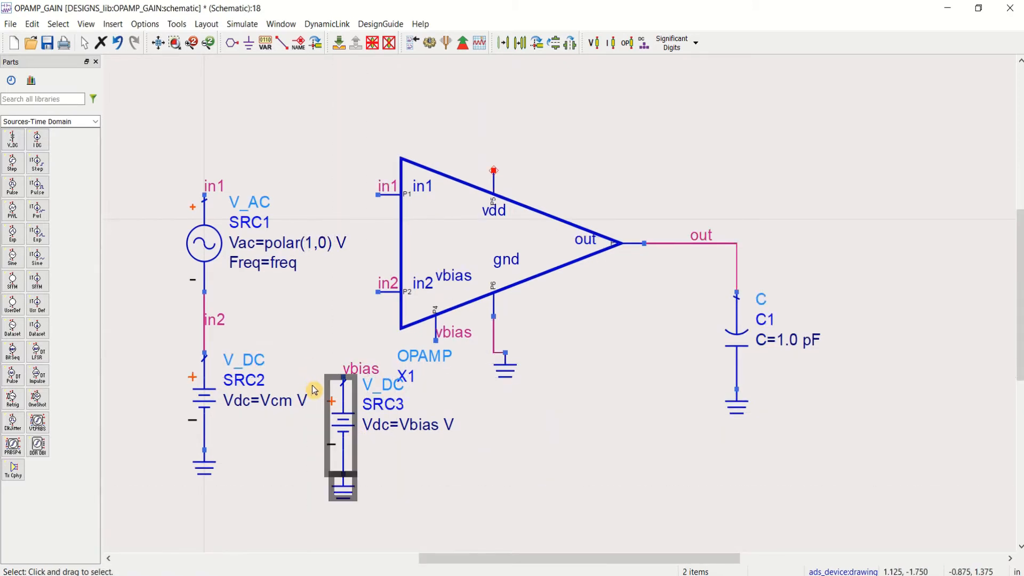
click(704, 139)
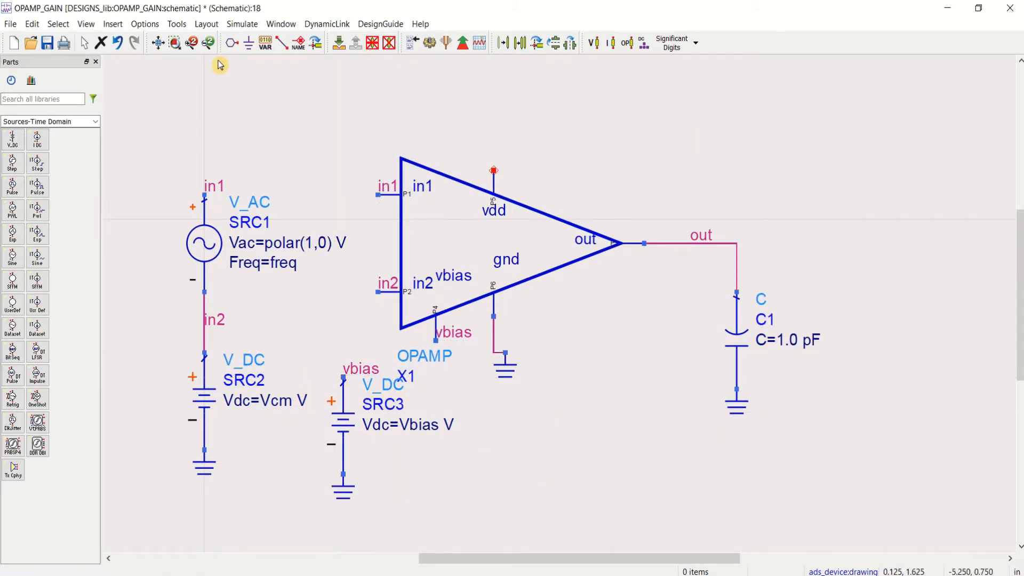
click(158, 43)
scroll(647, 313, down, 2)
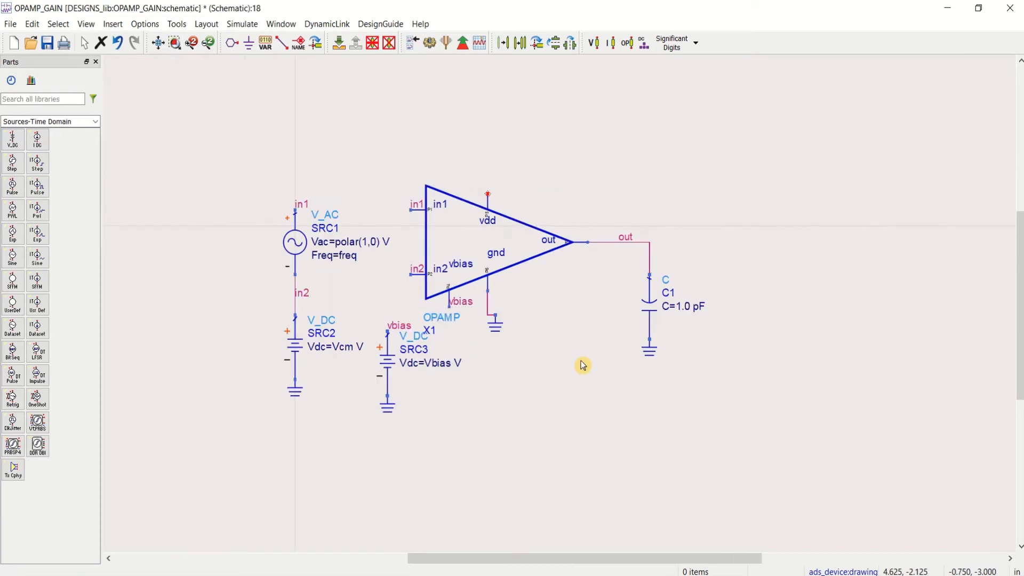
key(ctrl+v)
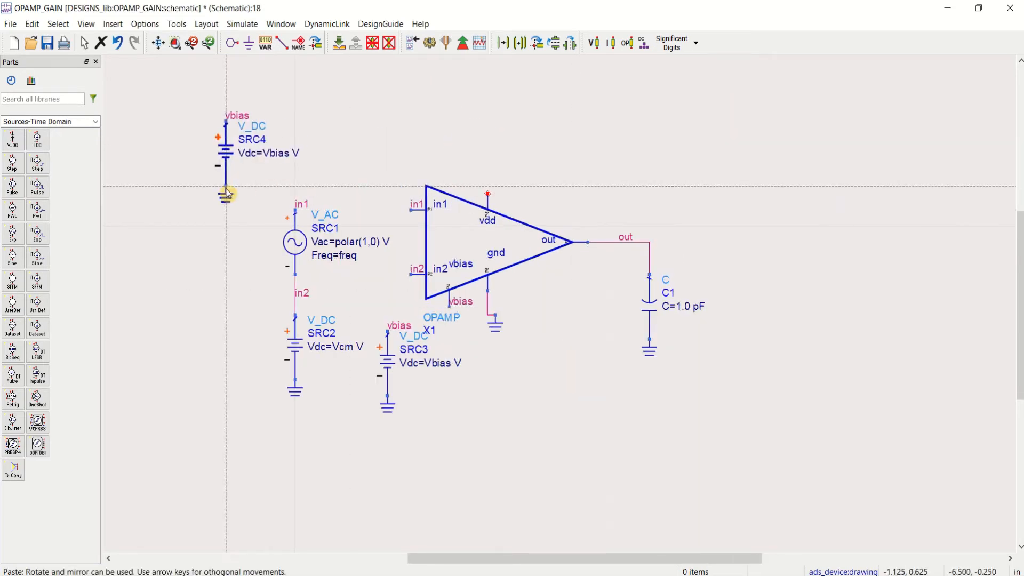
click(556, 412)
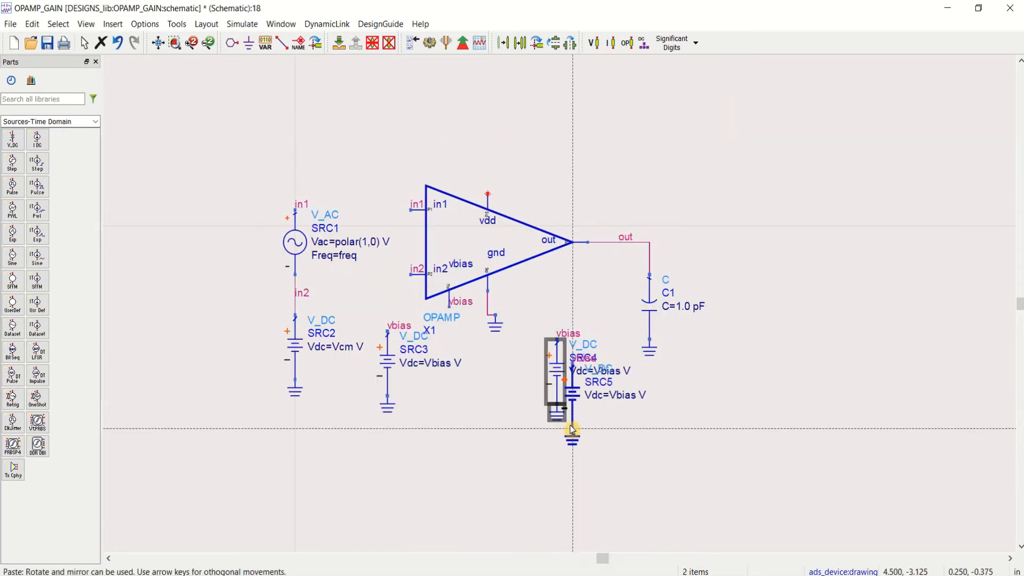
key(Escape)
click(731, 473)
Step: Set the Vdc parameter of the newly copied DC source to Vpwr
click(612, 372)
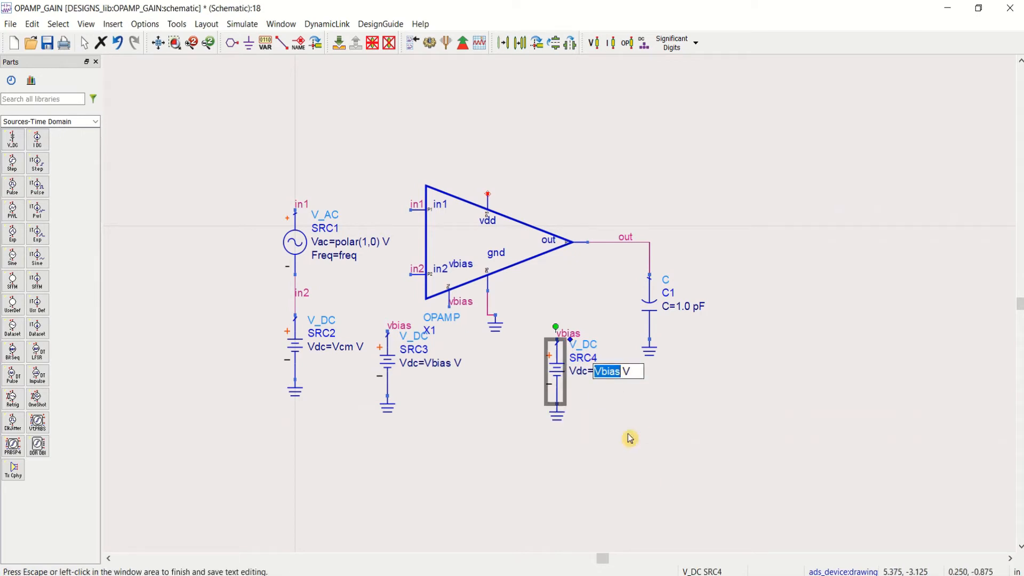
text(Vpwr)
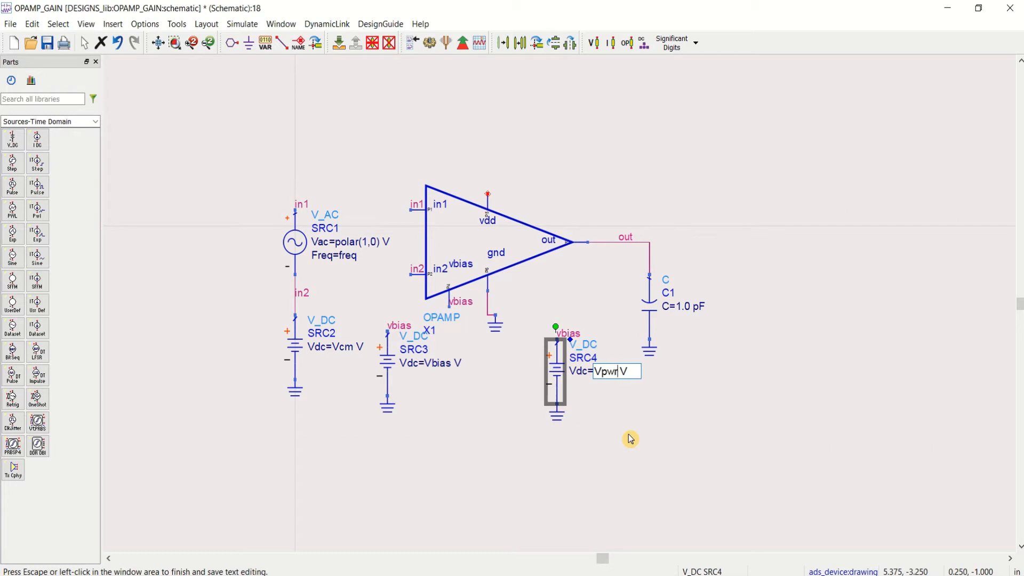
click(631, 439)
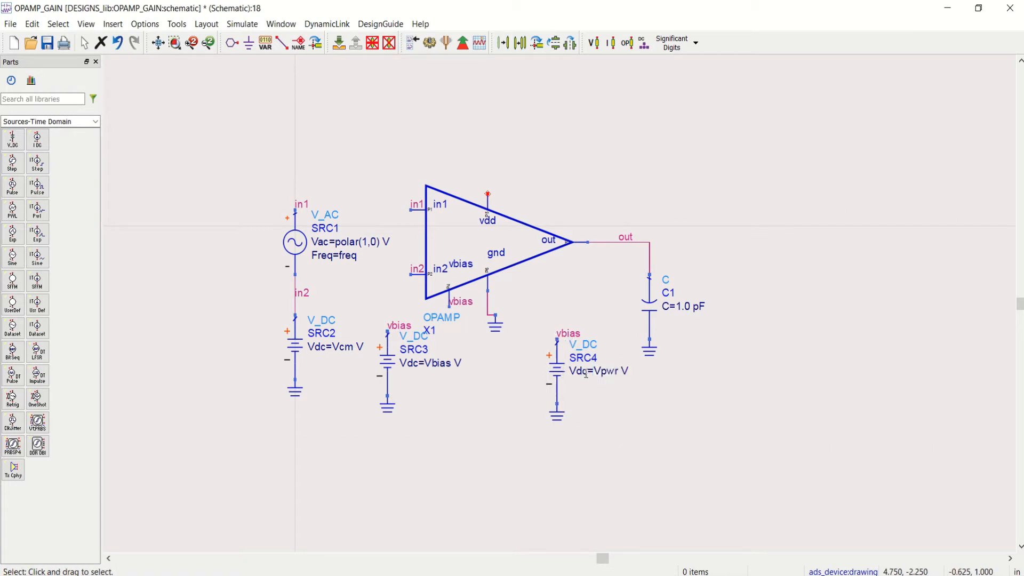
Step: Rename the net label on the Vpwr source's positive terminal to vdd
double_click(569, 335)
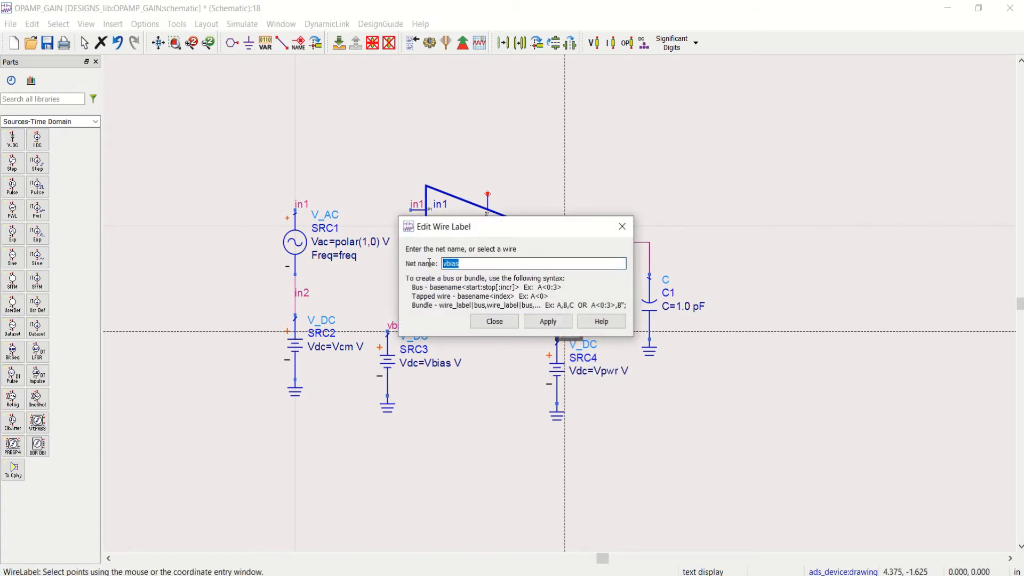
click(551, 323)
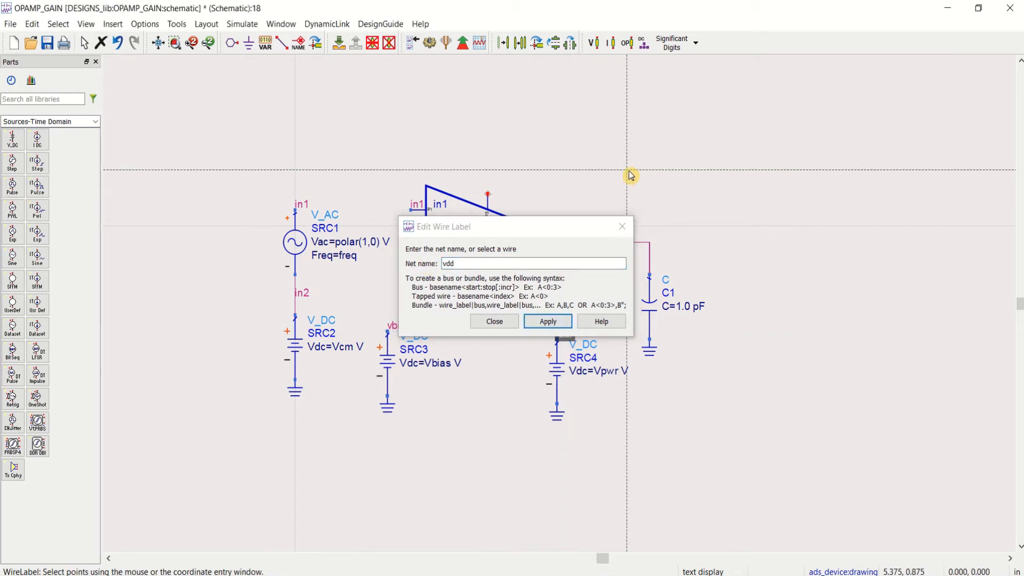
click(487, 323)
click(689, 174)
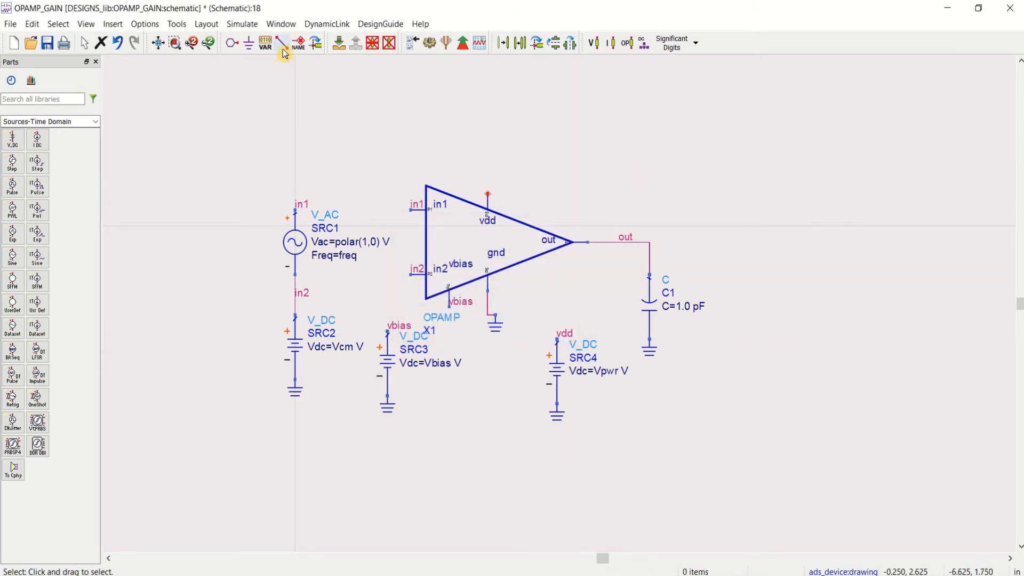
Step: Add the wire label vdd to the op-amp's supply pin
click(302, 47)
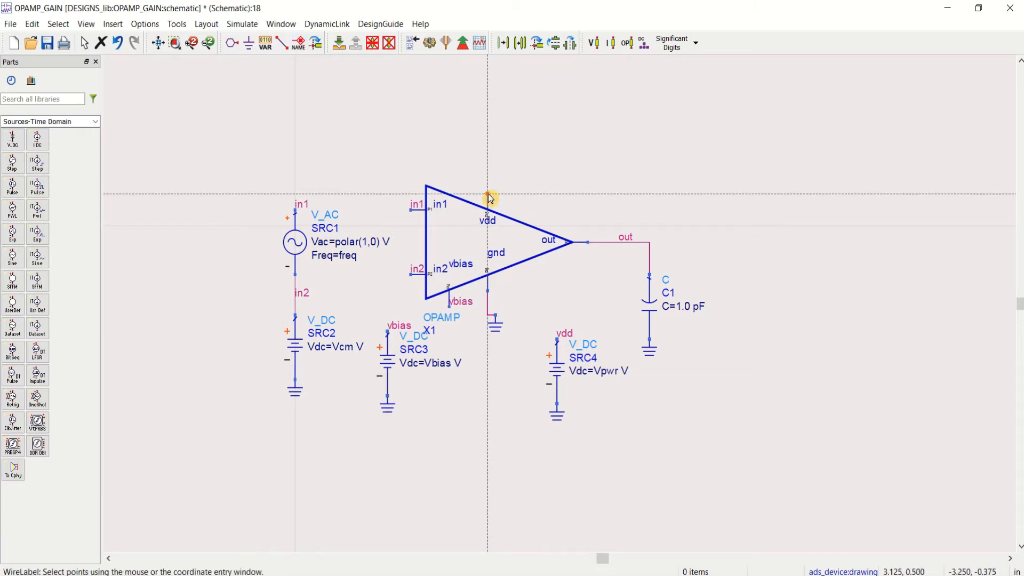
click(490, 195)
text(vdd)
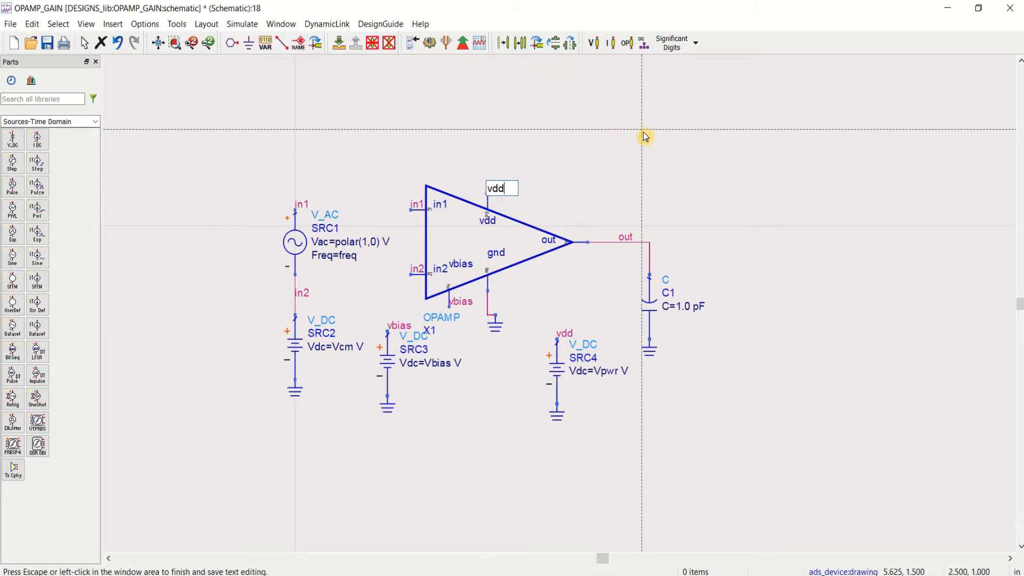
click(645, 130)
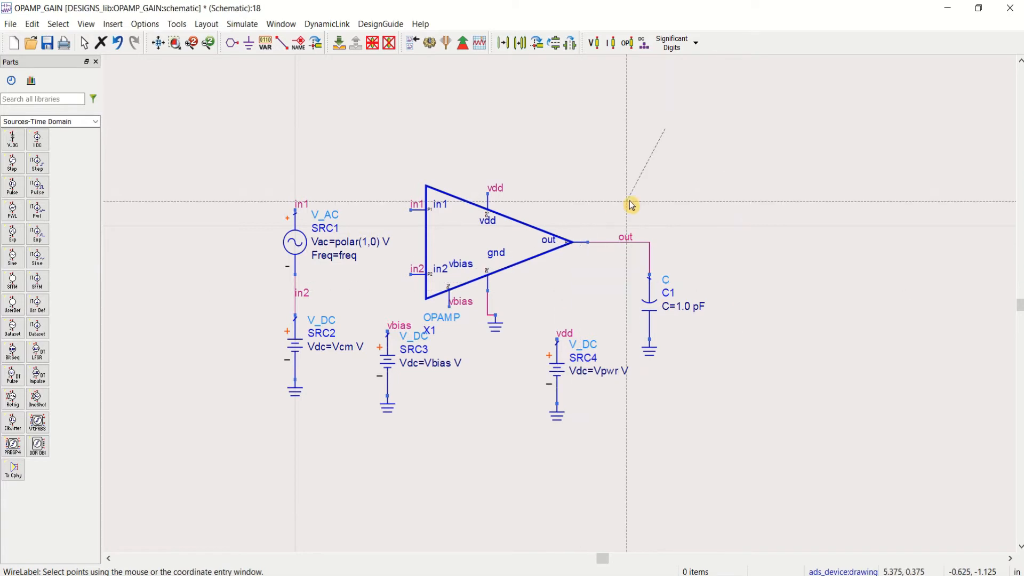
key(Escape)
Step: Move the ground symbol directly below the op-amp's gnd pin so that its wire runs straight
click(174, 45)
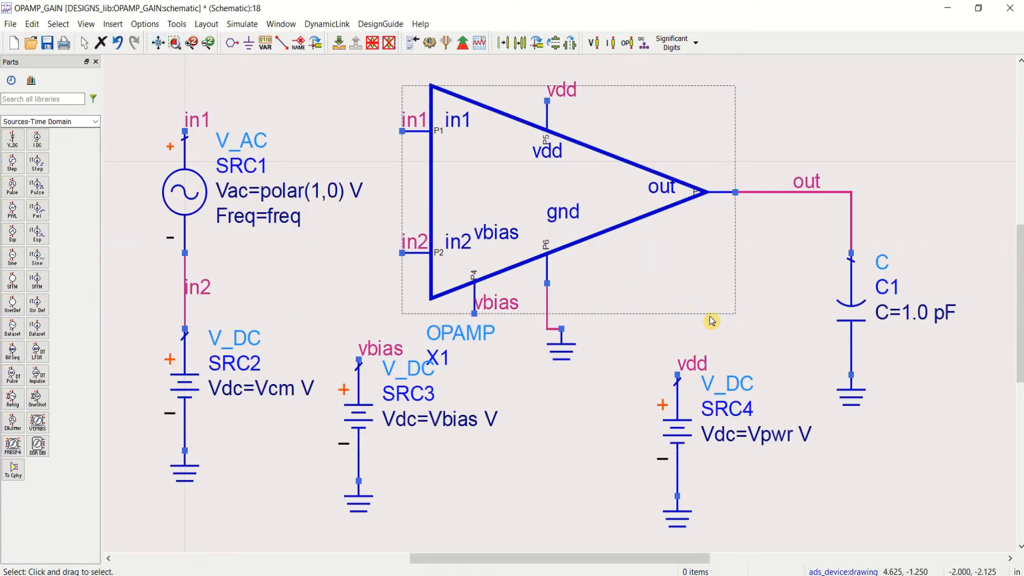
drag(575, 350, 547, 358)
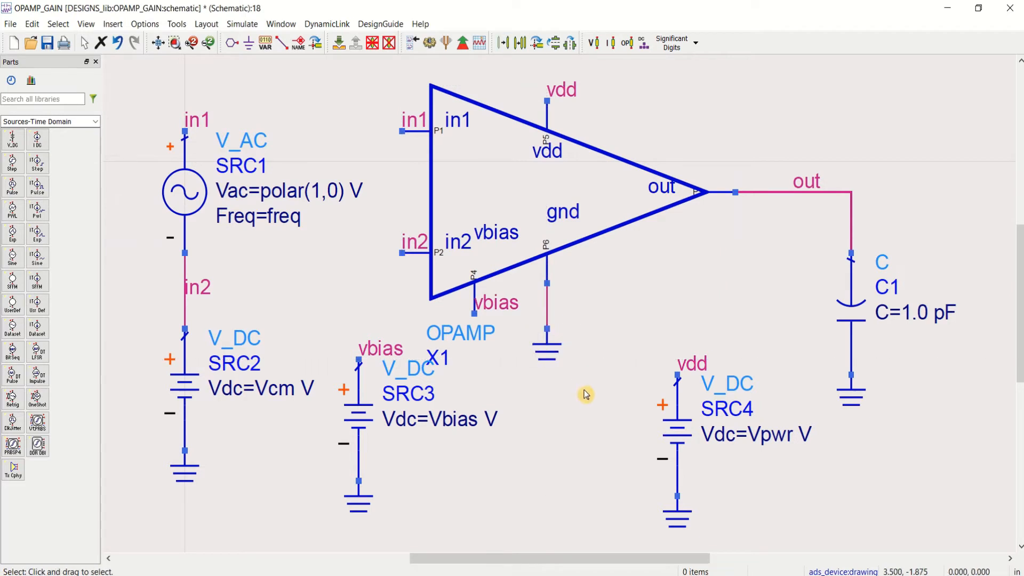
scroll(700, 349, down, 1)
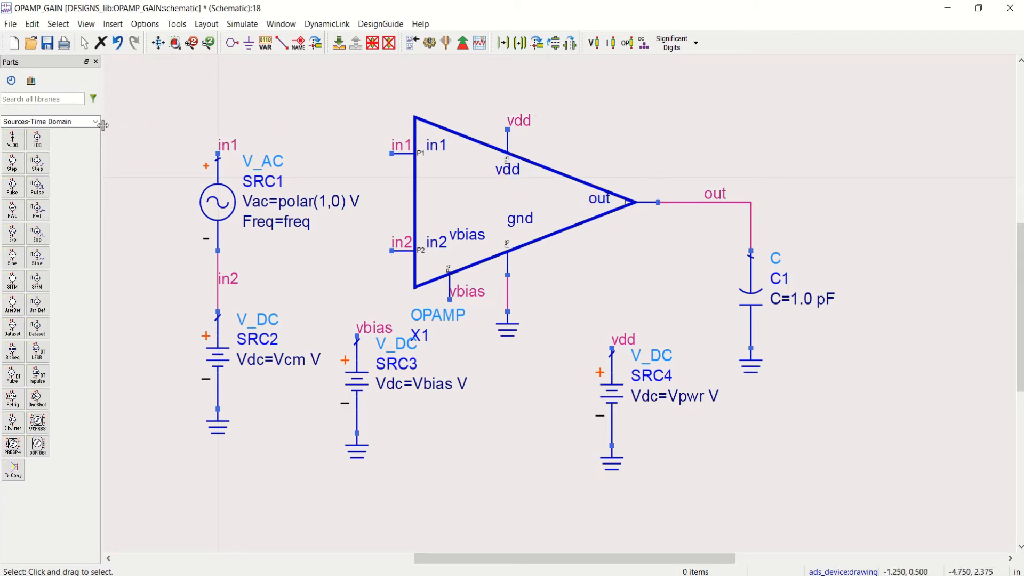
Step: Find the AC small-signal simulation controller in the part libraries and place one below the load capacitor's value
click(67, 99)
text(AC)
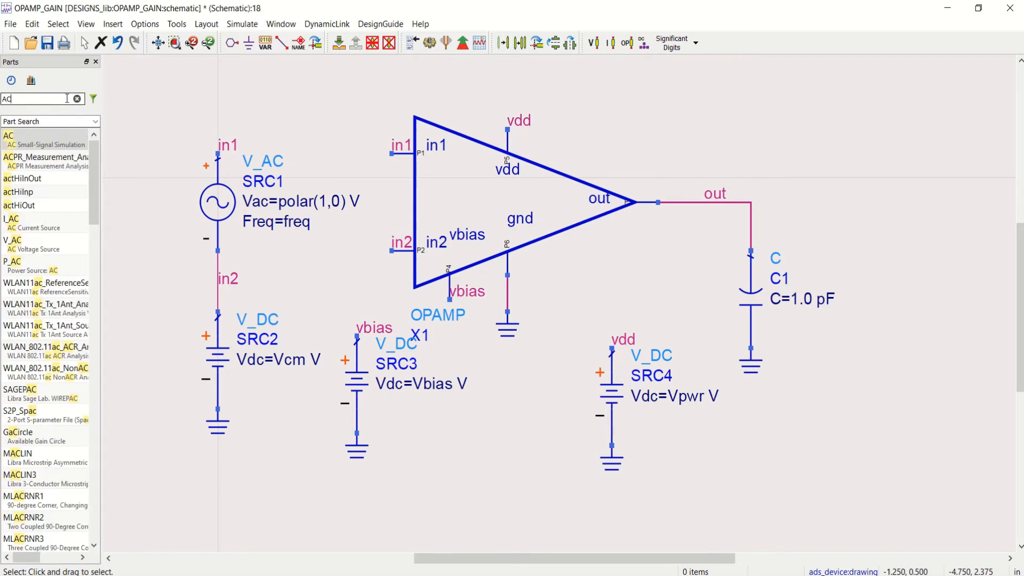
click(50, 137)
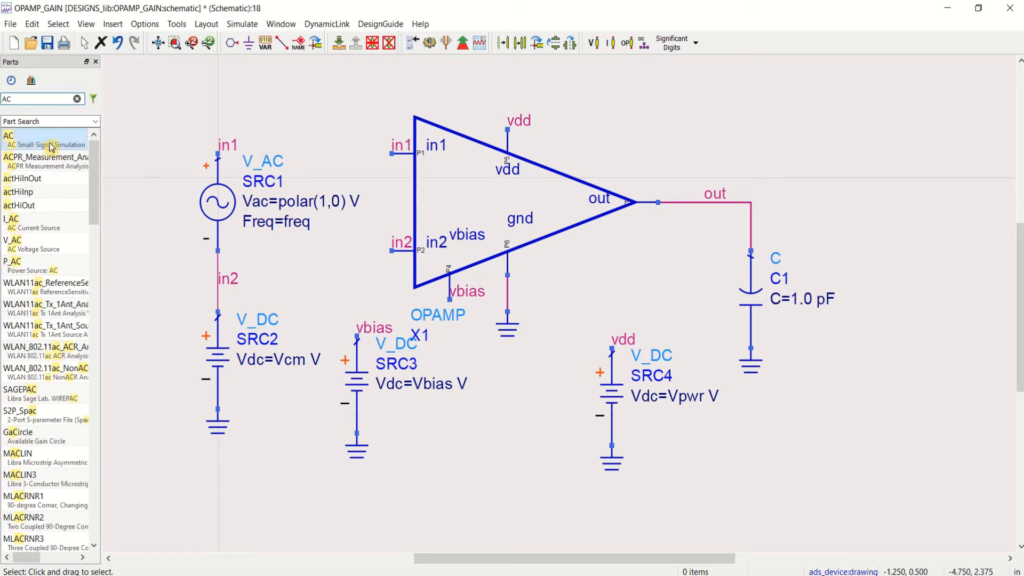
click(809, 323)
key(Escape)
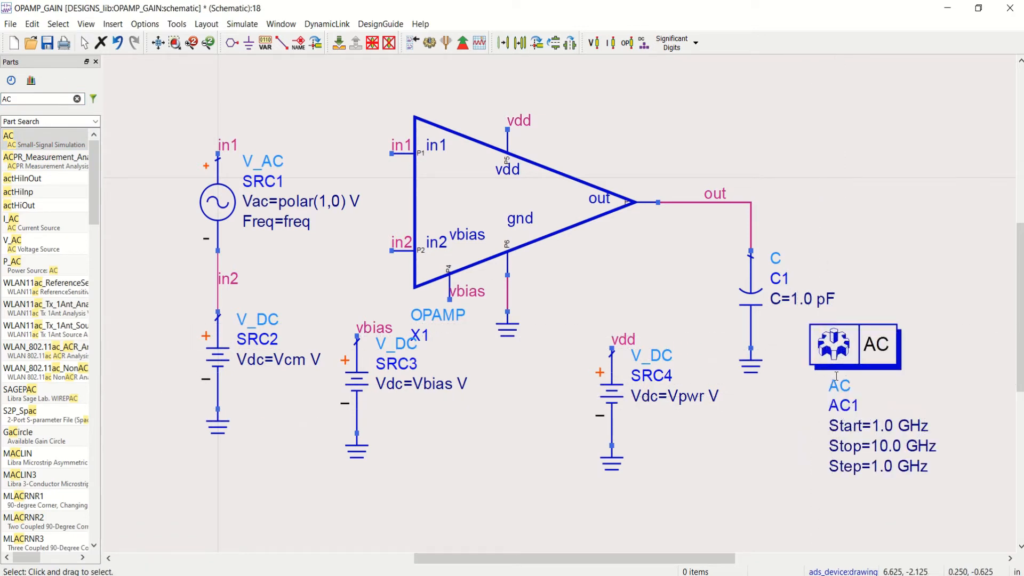
Step: Set the AC simulation's start frequency to 1.0 Hz and its stop frequency to 100.0 MHz
double_click(910, 425)
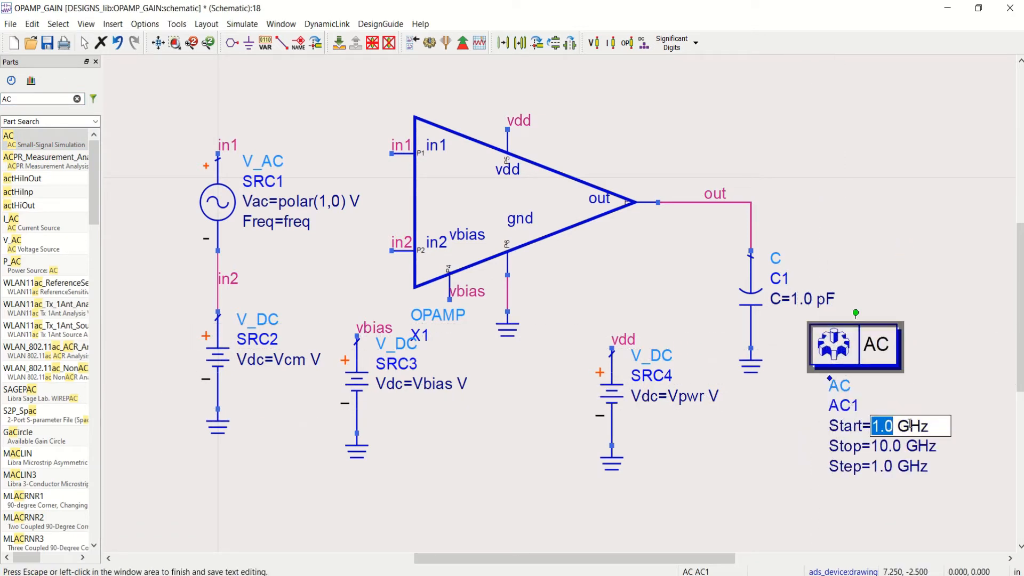
click(911, 427)
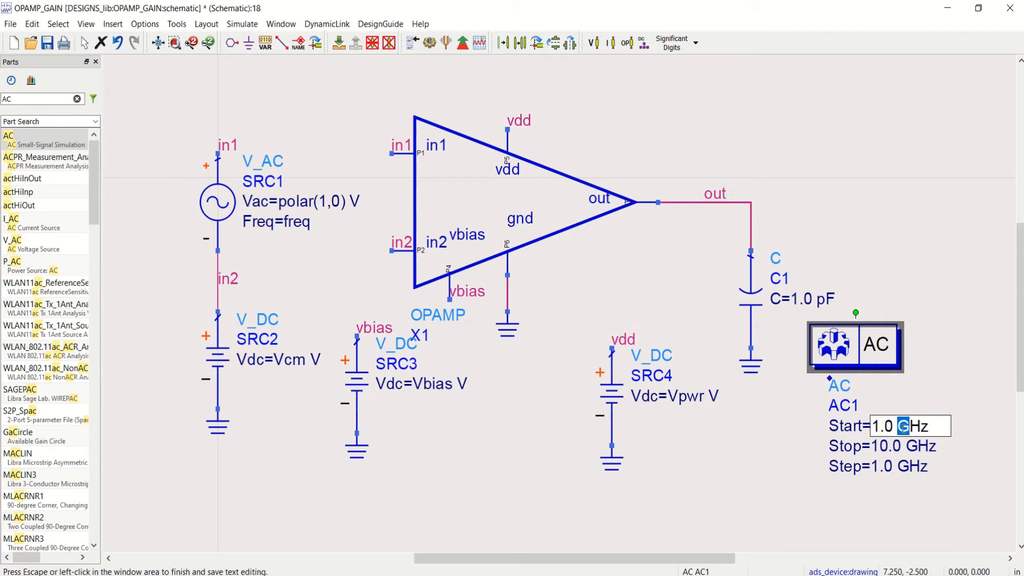
key(Delete)
click(891, 448)
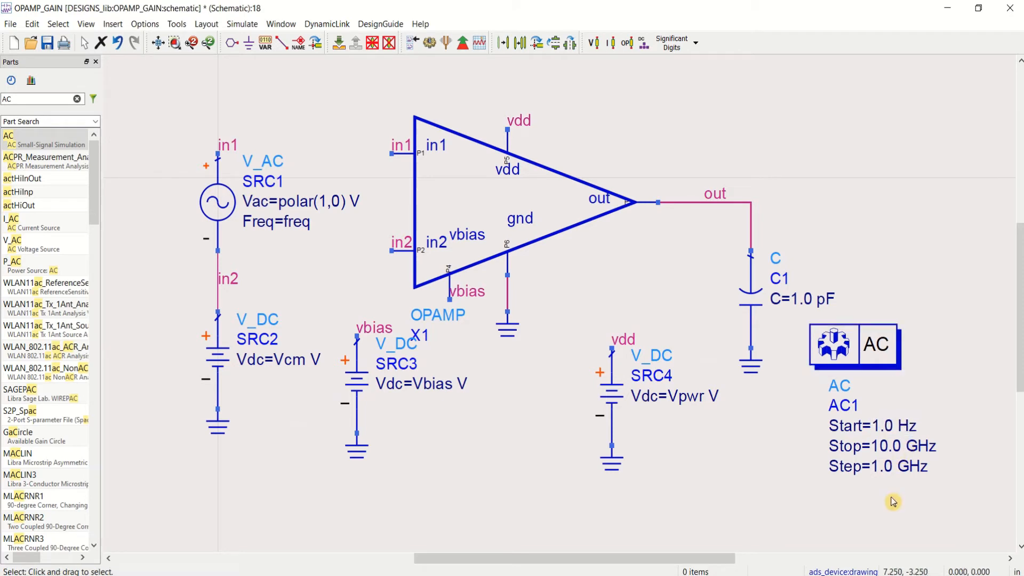
double_click(890, 446)
click(889, 447)
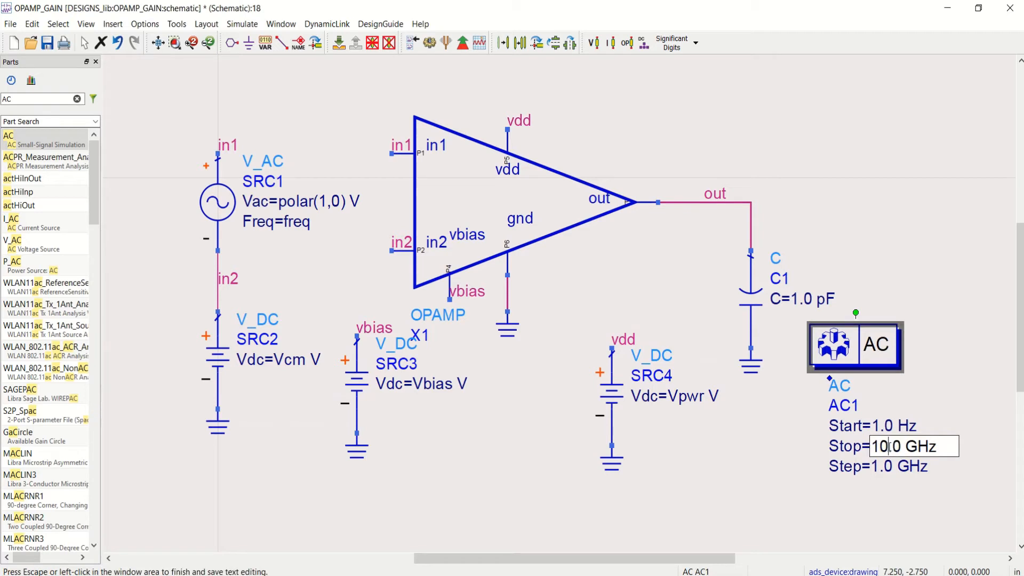
text(0)
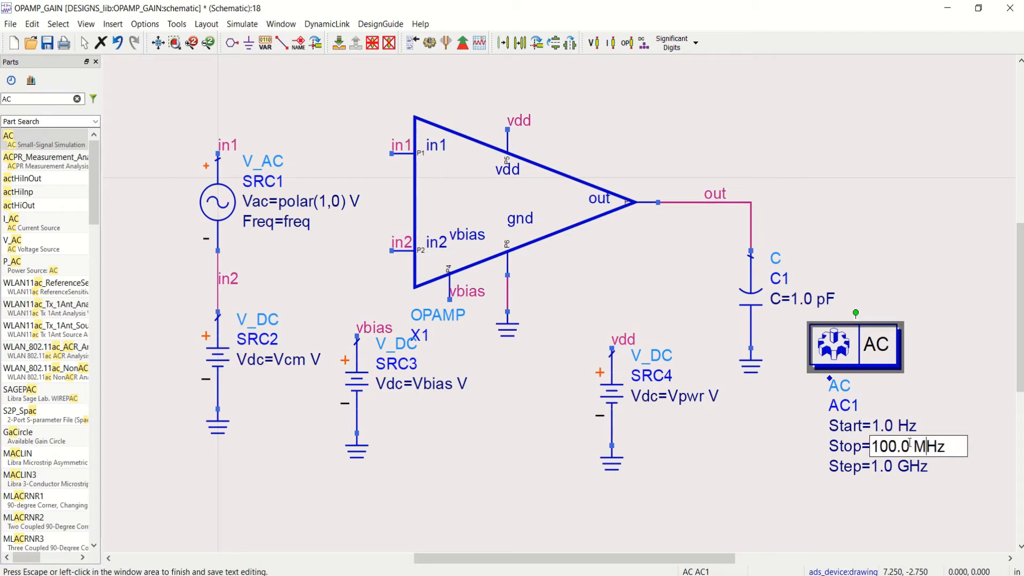
click(902, 496)
Step: Set the AC simulation's frequency step to 100.0 Hz
double_click(893, 466)
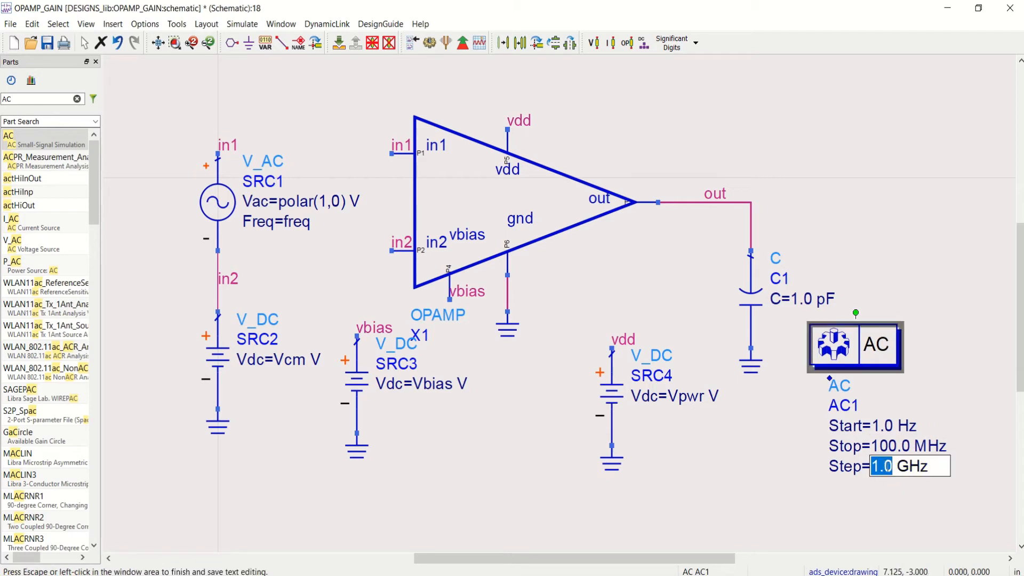
click(882, 467)
text(00)
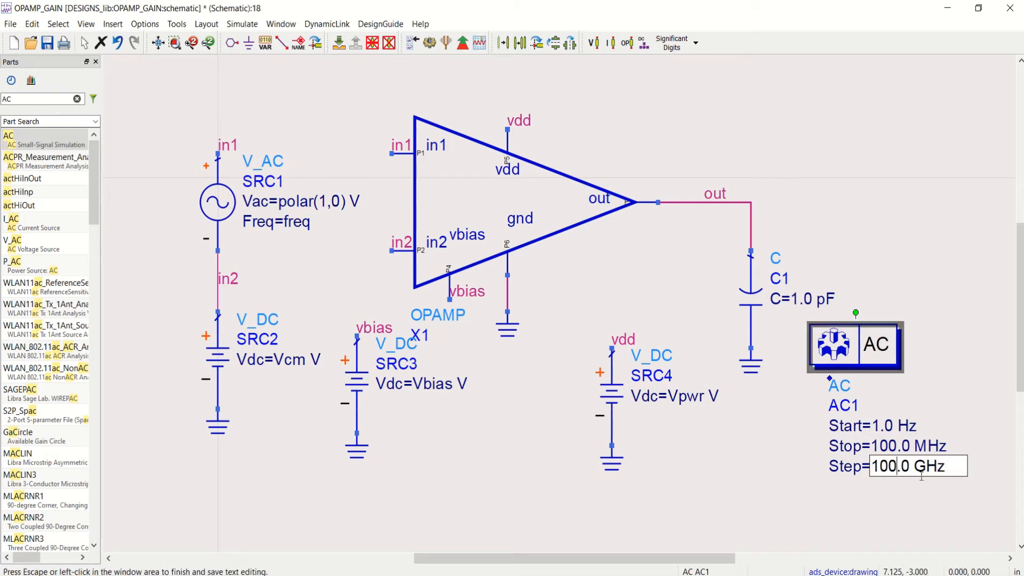
key(Delete)
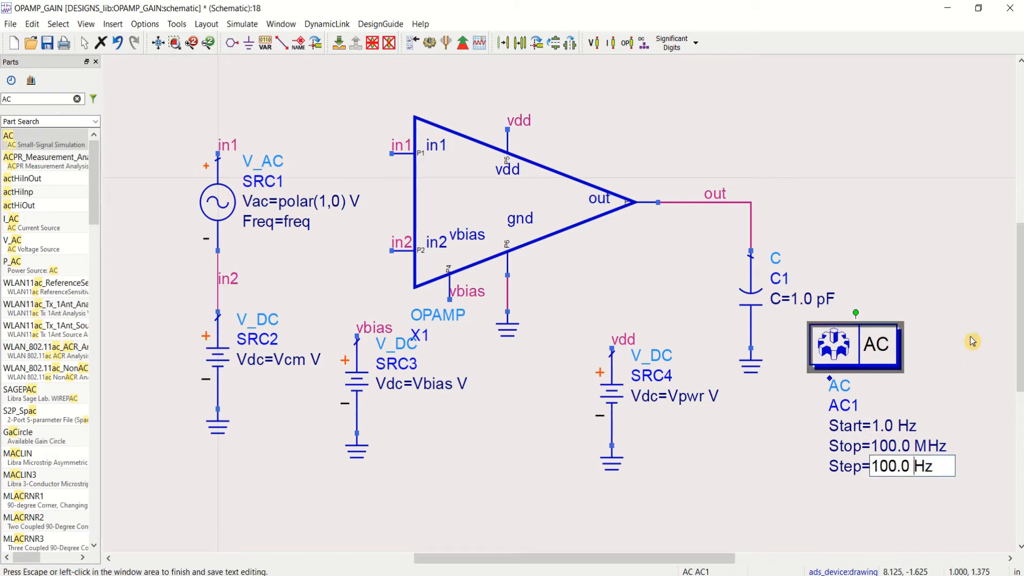
Step: Save the OPAMP_GAIN schematic with the AC frequency settings and clear the part search
click(973, 339)
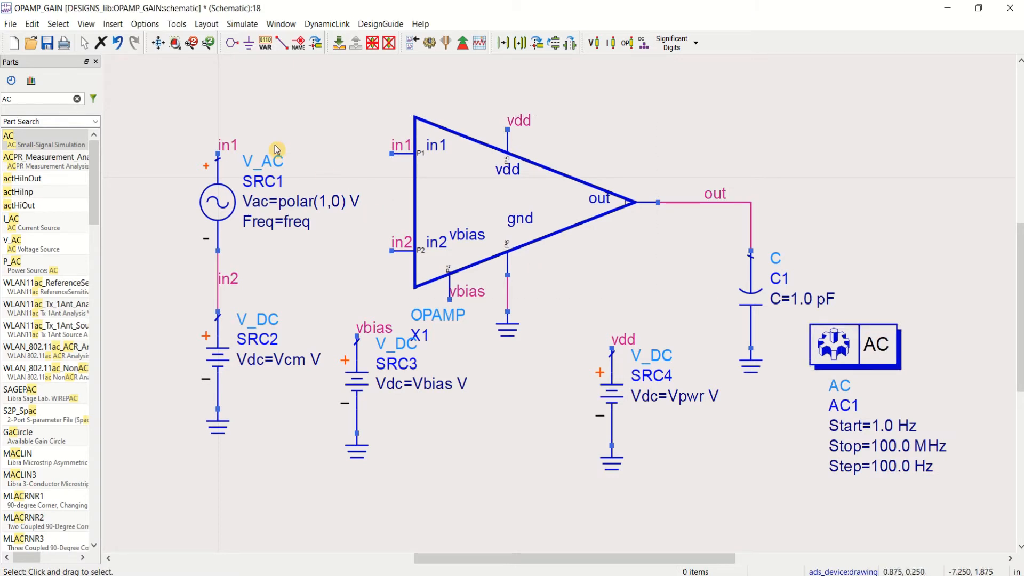
click(47, 44)
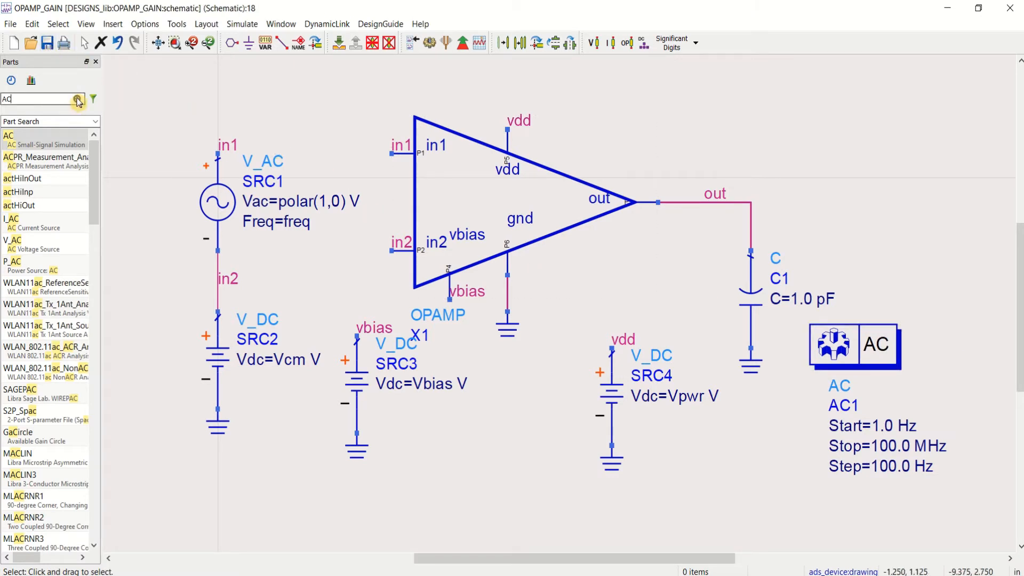
click(76, 99)
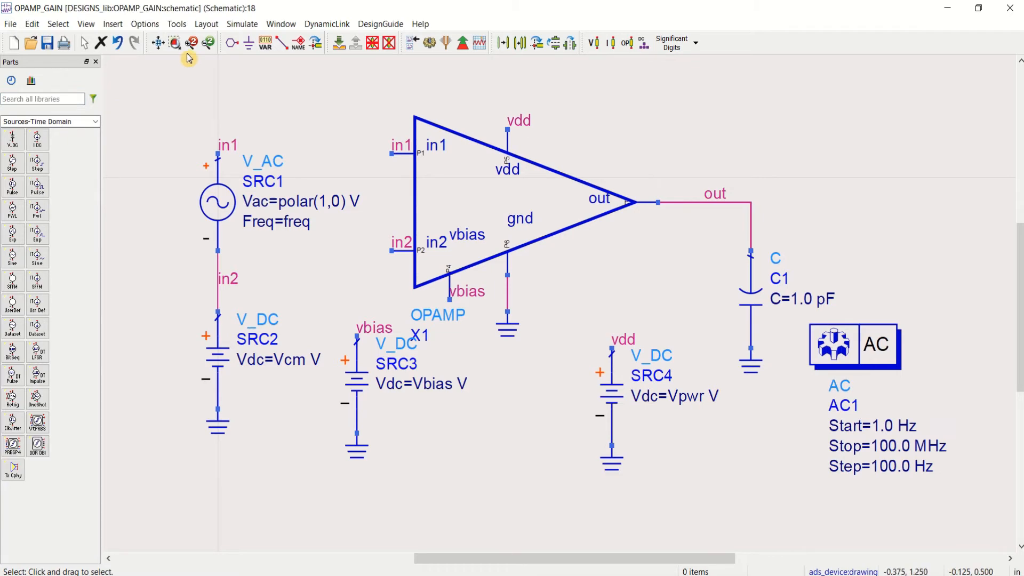
Step: Inspect the transistor-level schematic inside the OPAMP symbol and return to the OPAMP_GAIN test schematic
click(158, 43)
click(480, 199)
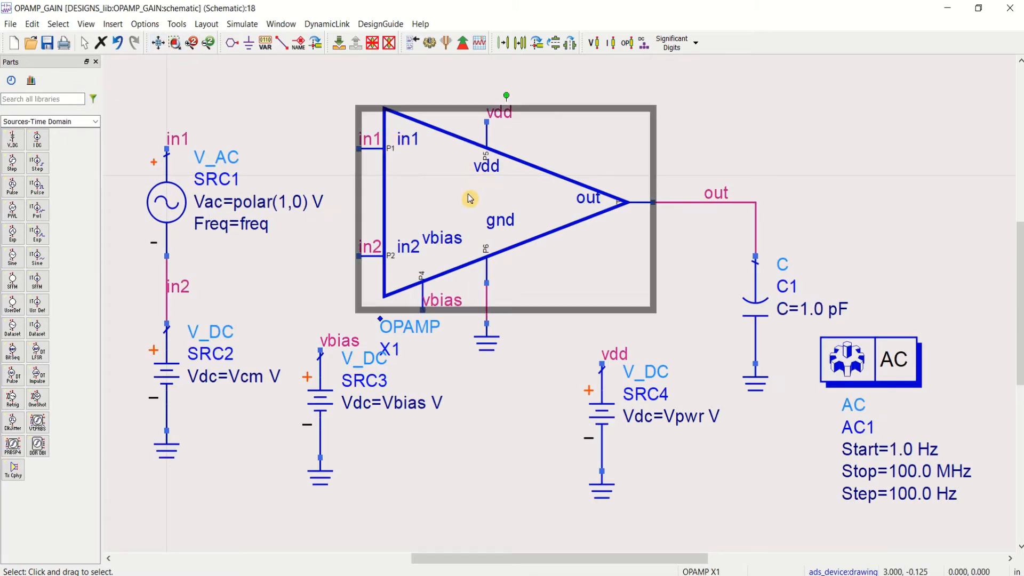
click(336, 48)
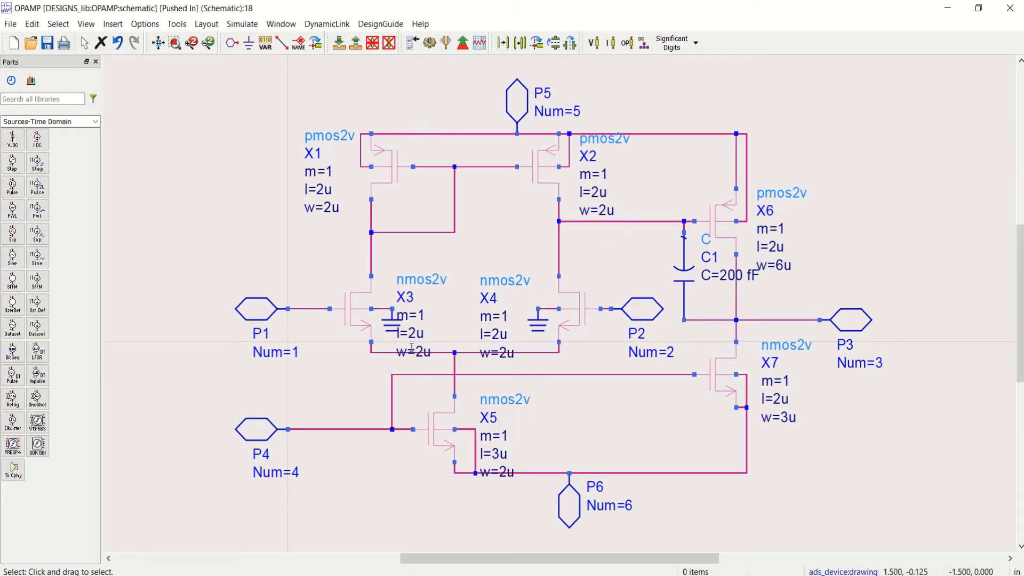
click(356, 47)
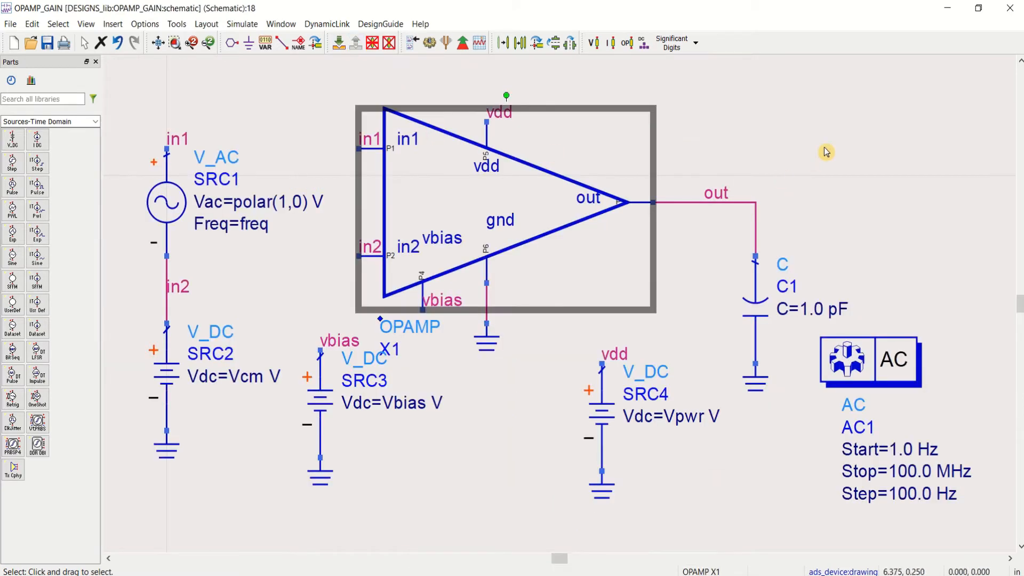
Step: Place the TSMC18RF process model include from the TSMC18RF Components above the op-amp's output wire
click(95, 122)
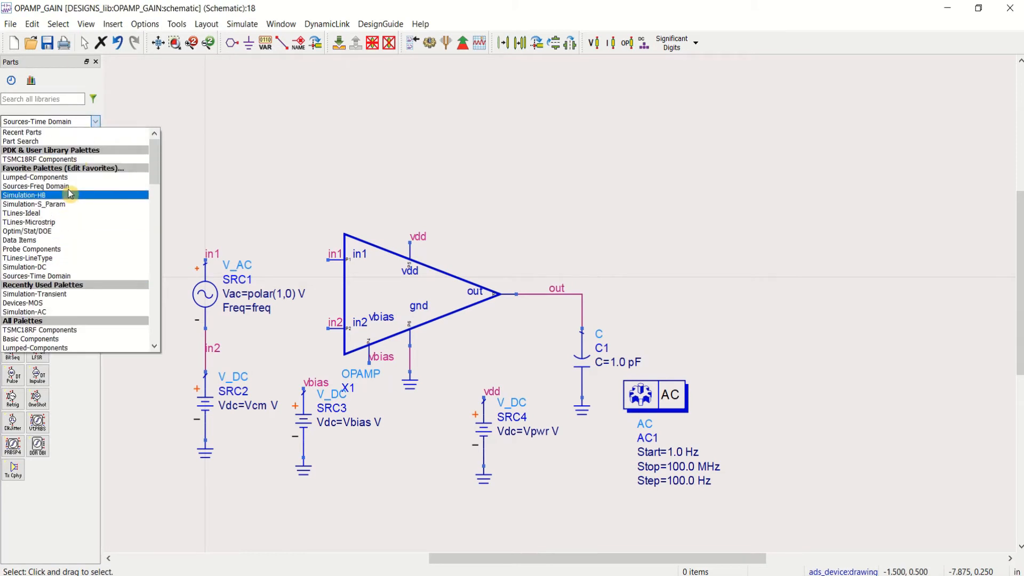
click(76, 160)
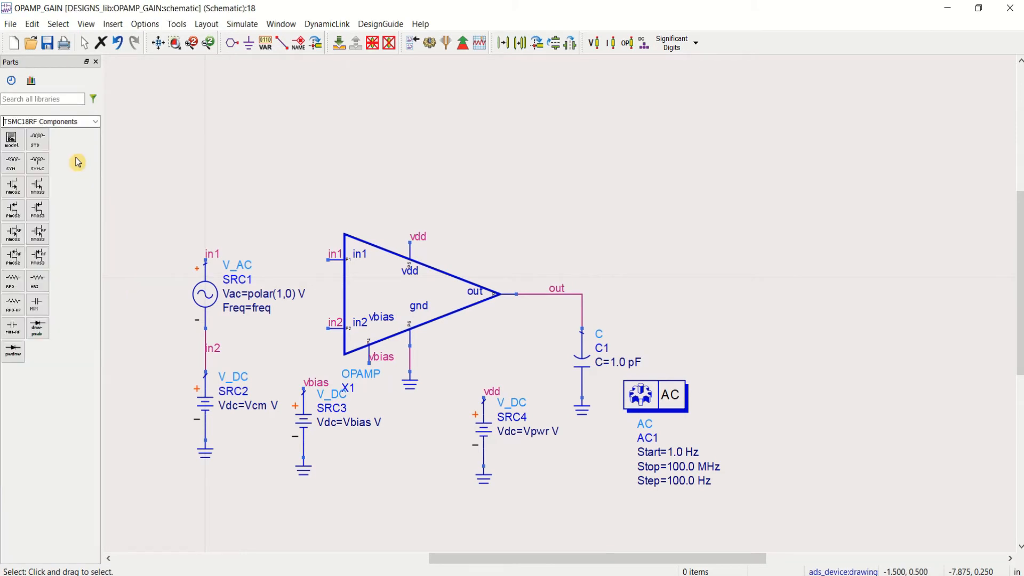
click(38, 140)
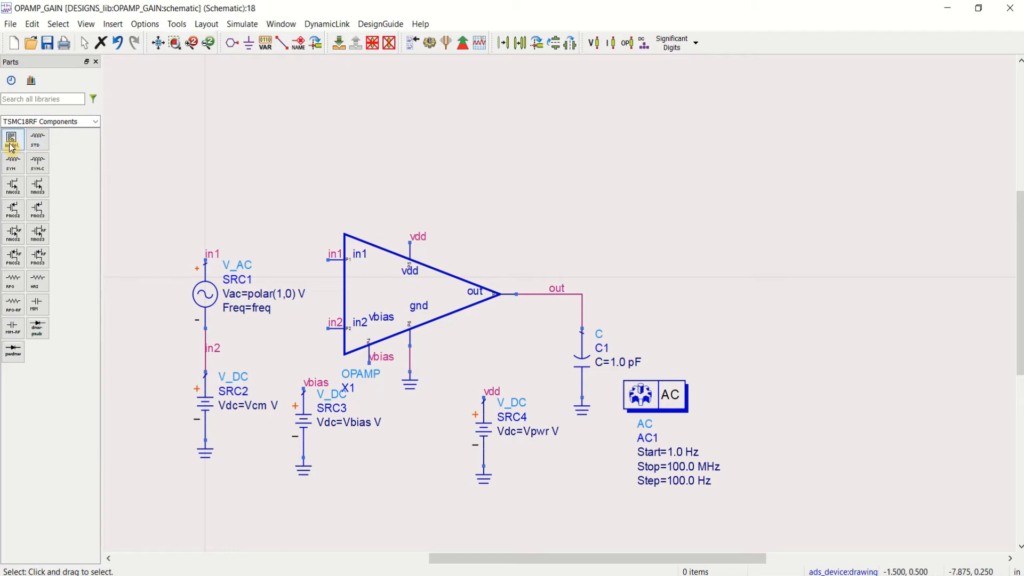
click(519, 209)
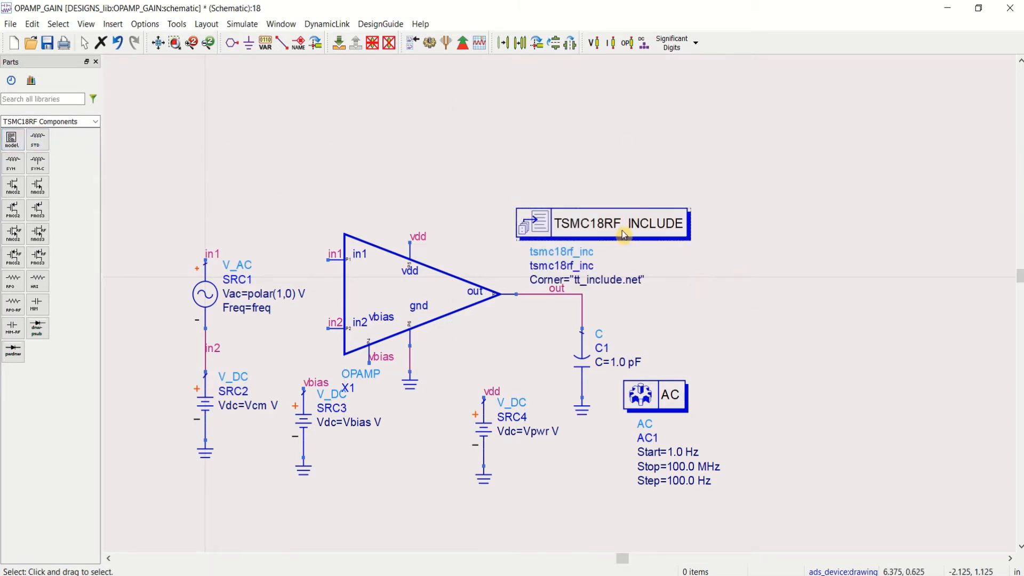
drag(622, 231, 622, 223)
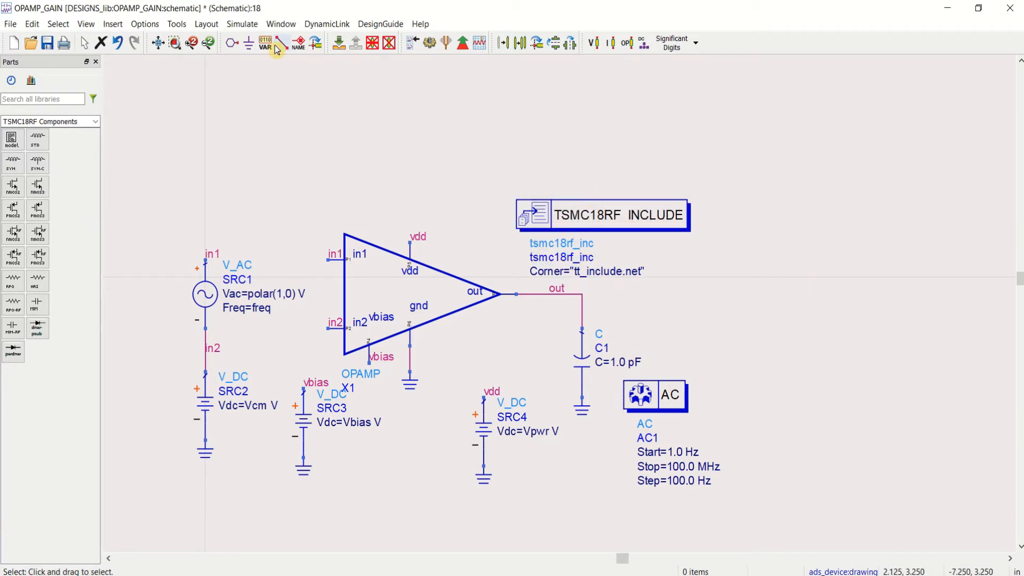
Step: Place one variable equation block between the vbias and vdd sources
click(160, 43)
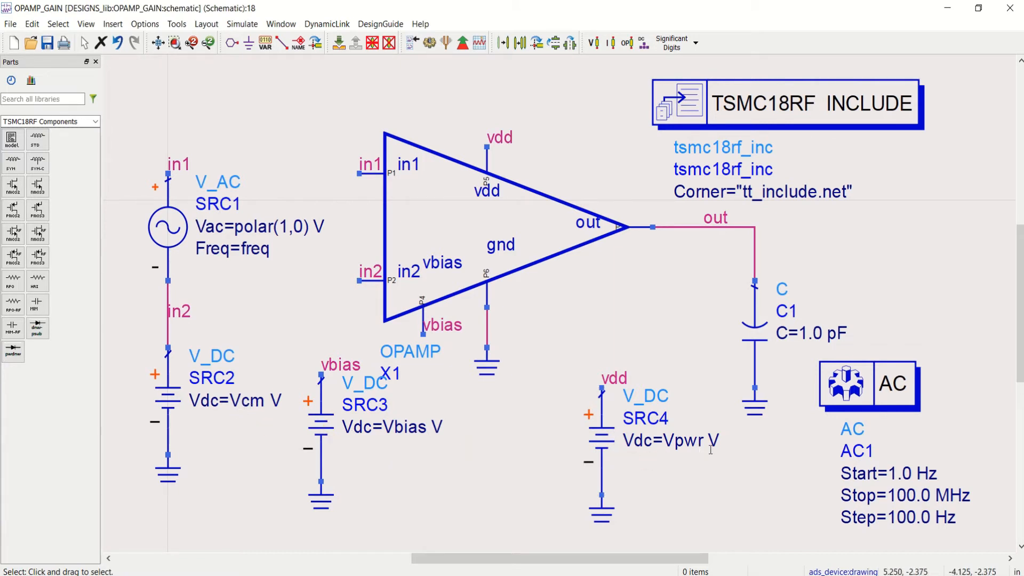
click(265, 47)
click(473, 414)
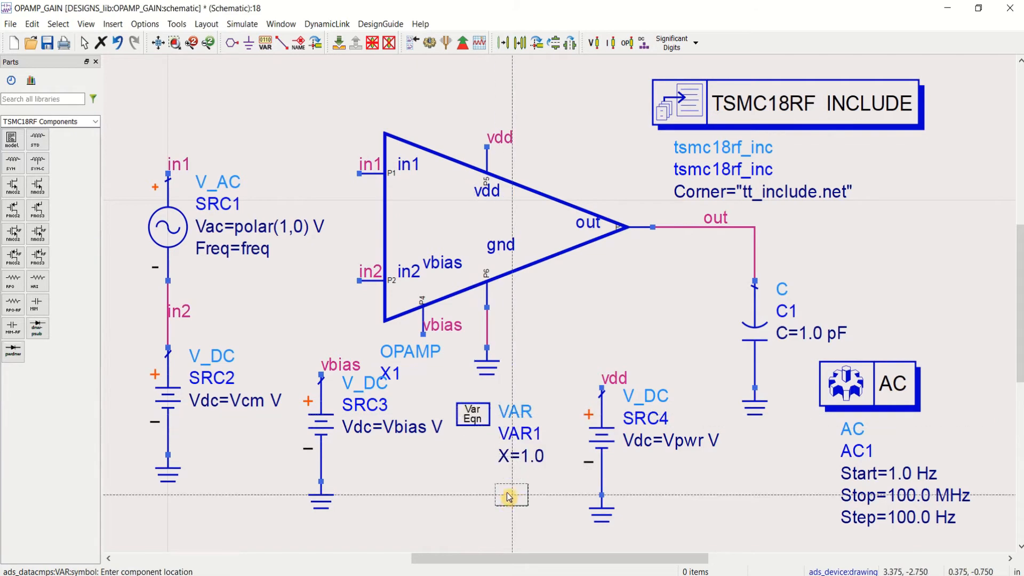
key(Escape)
Step: Rename the default variable X in the variable block to Vpwr and set its value to 1.8
double_click(466, 418)
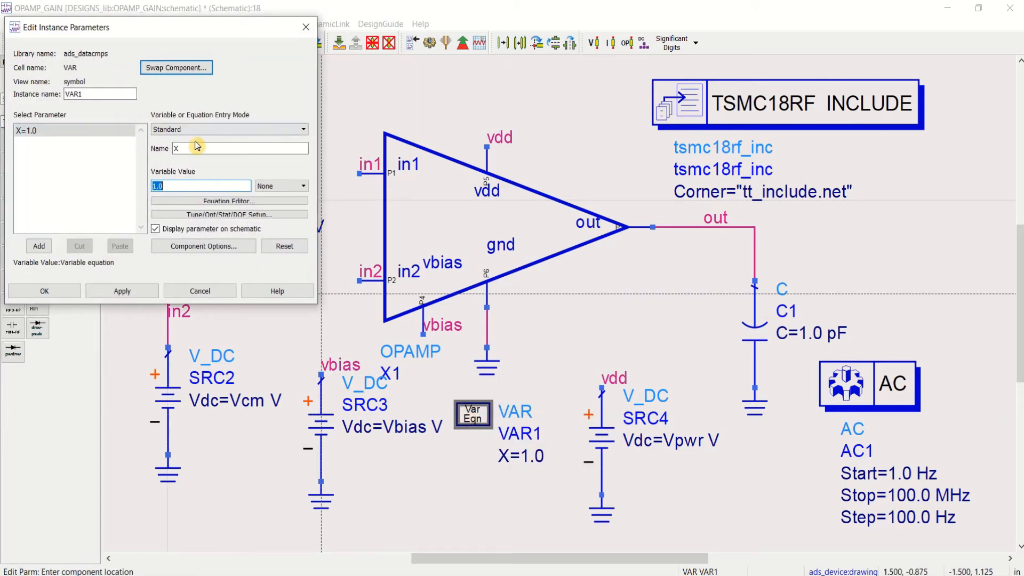
double_click(176, 148)
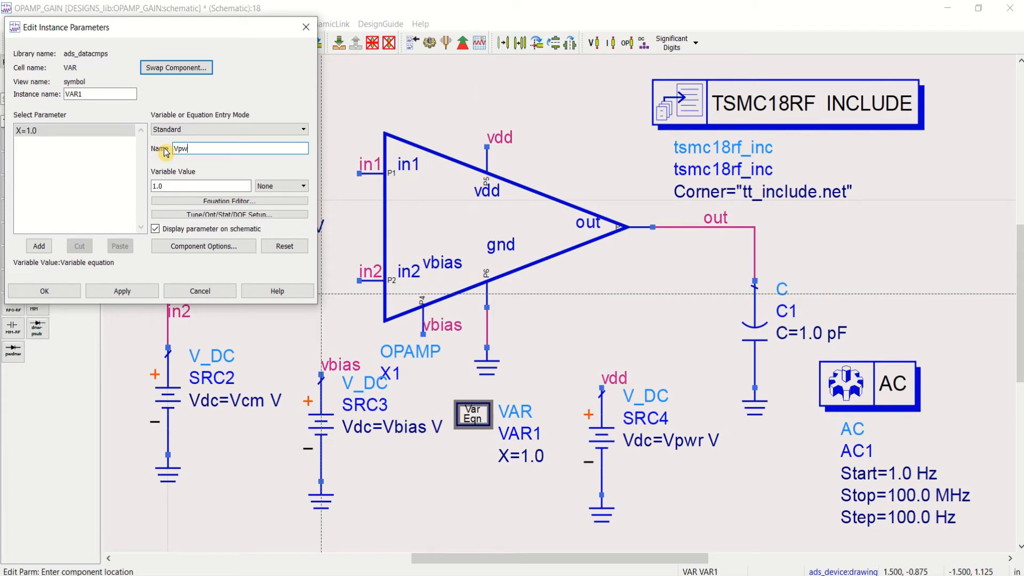
double_click(174, 188)
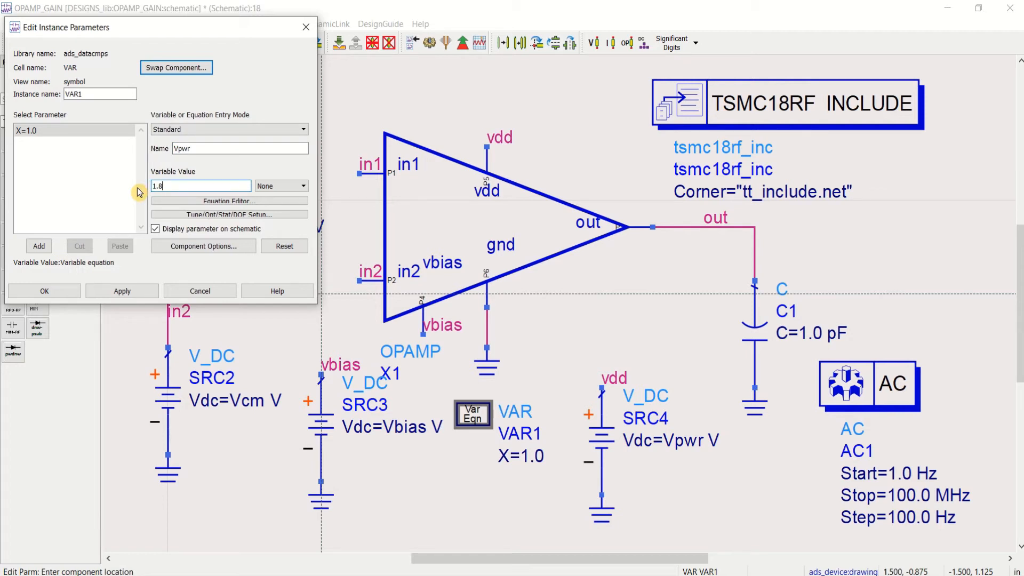
click(122, 291)
Step: Add a second variable, Vbias, with the value 0.7 to the variable block
click(32, 131)
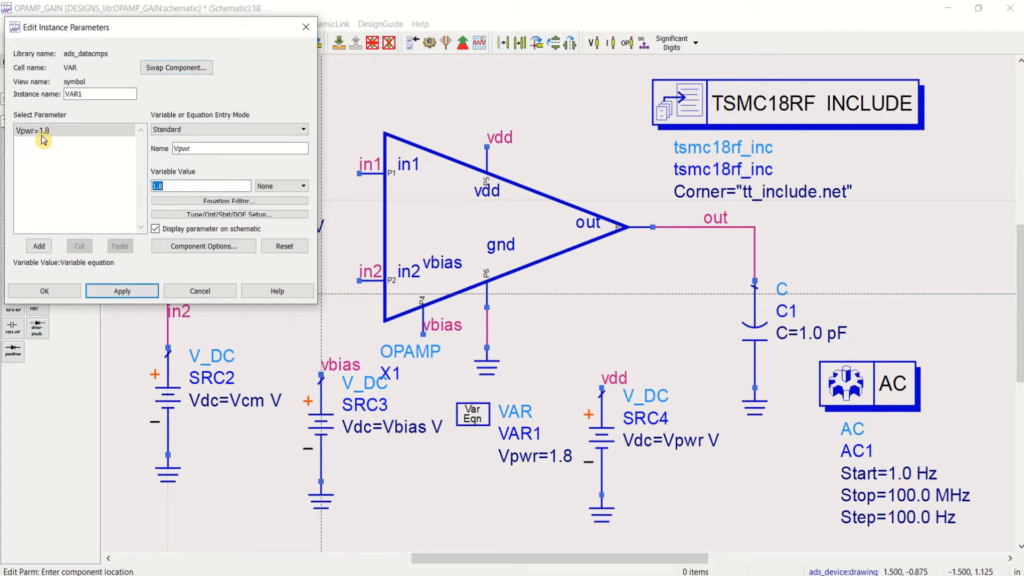
drag(209, 147, 181, 149)
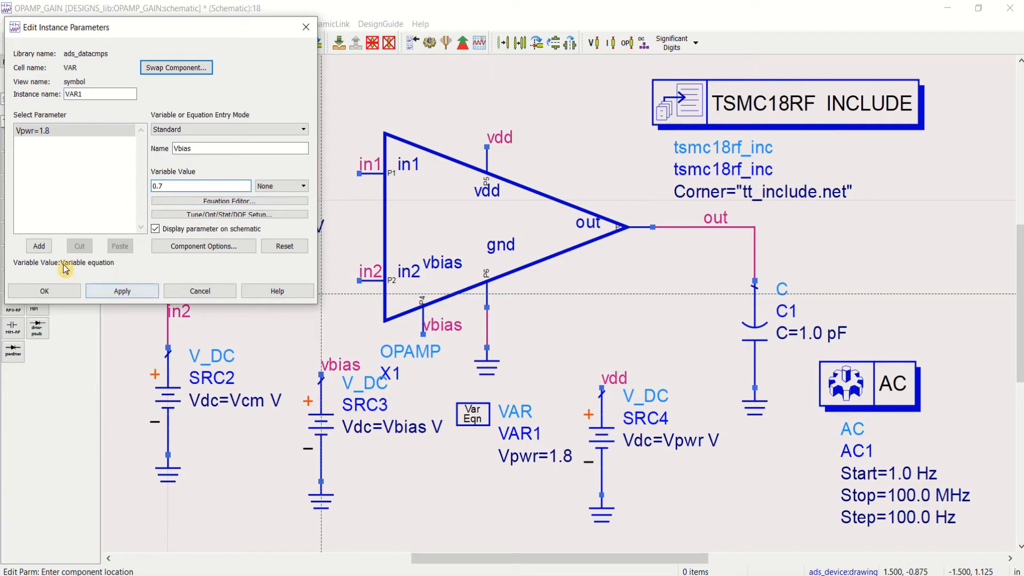
click(41, 249)
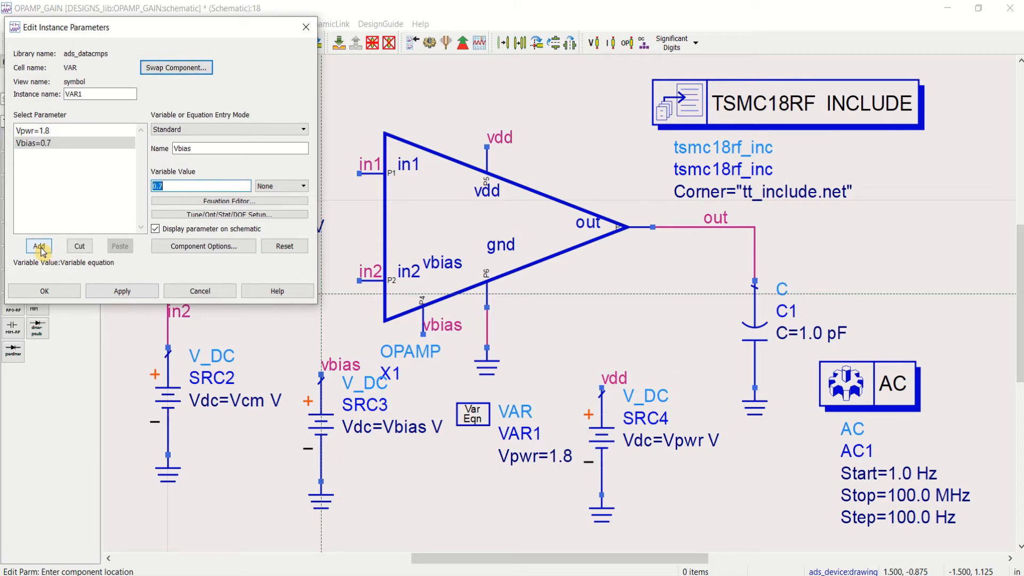
Step: Add a third variable, Vcm, defined as Vpwr/2, and accept the variable block's parameters
click(188, 149)
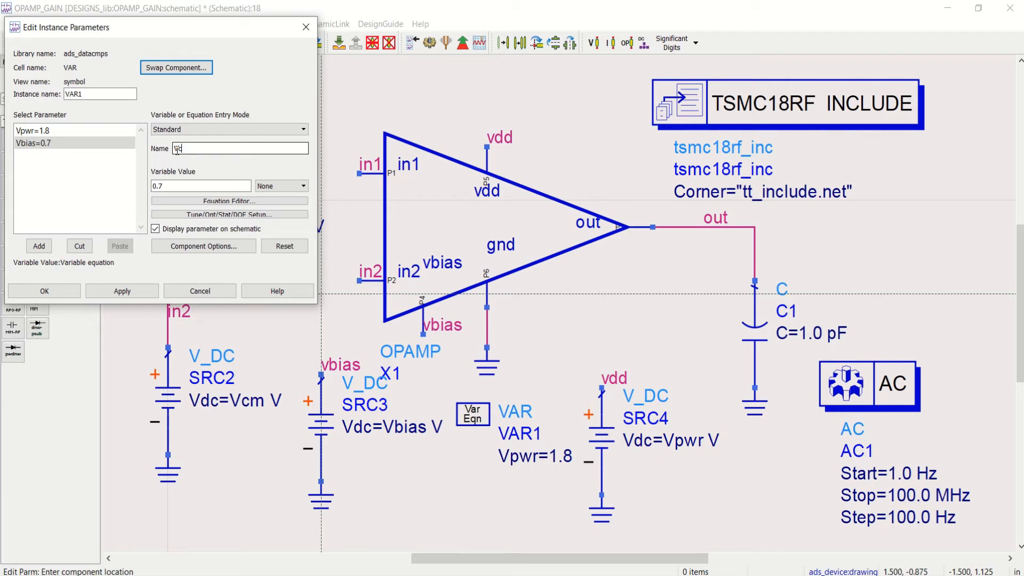
drag(172, 186, 140, 186)
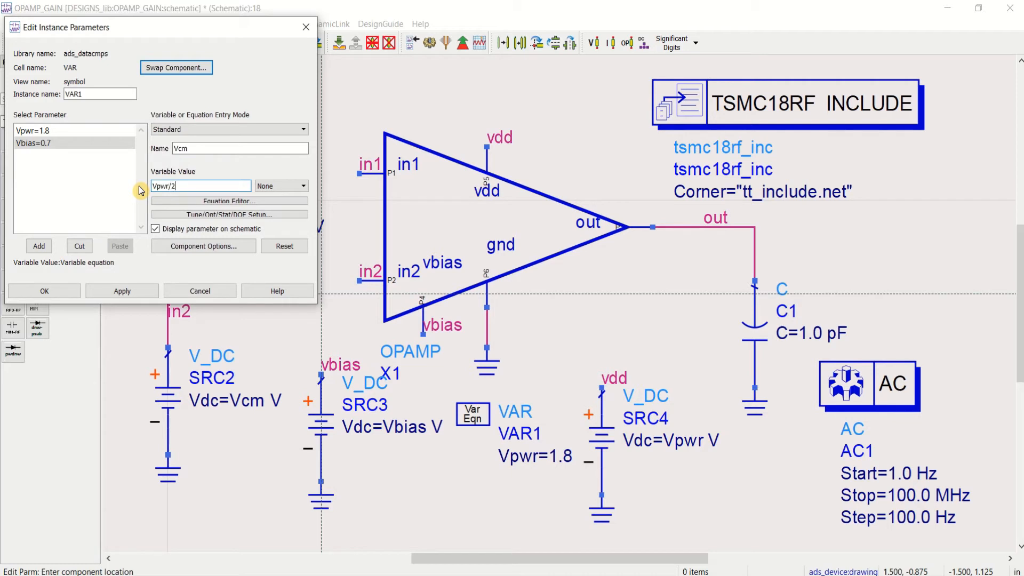
click(39, 246)
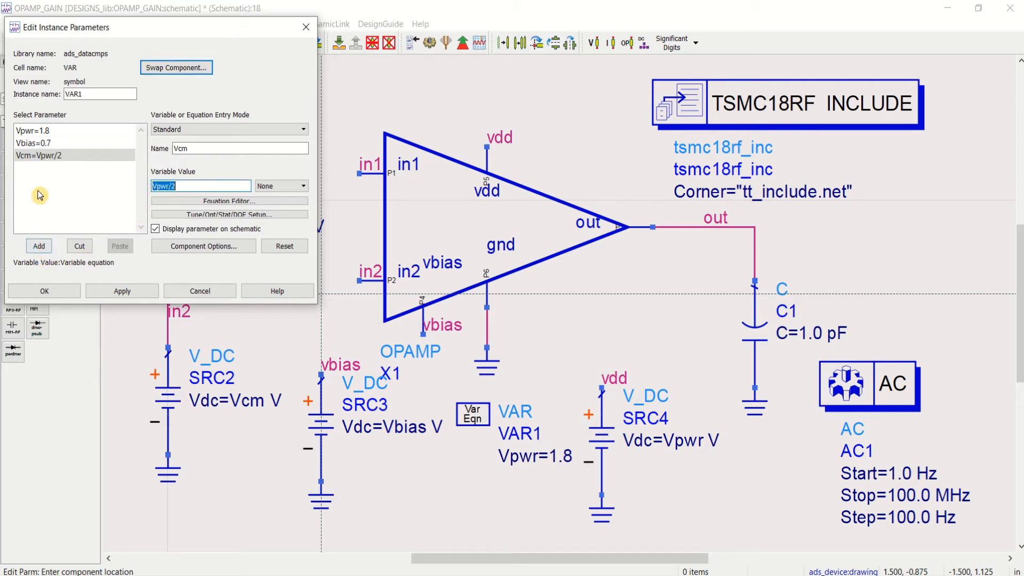
click(44, 291)
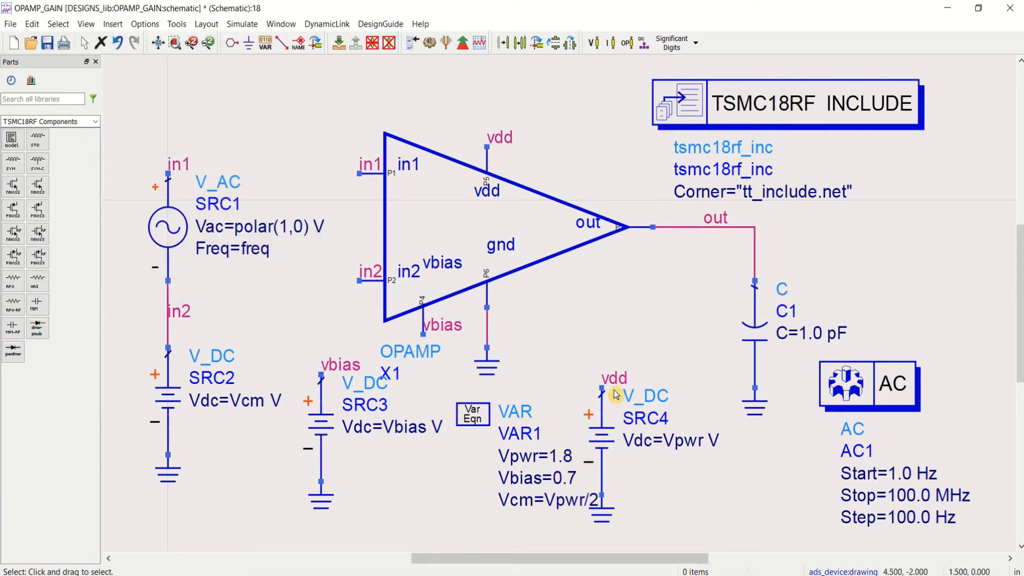
Step: Shift the vdd source and its ground rightward, clear of the variable block's text, and save the schematic
click(686, 529)
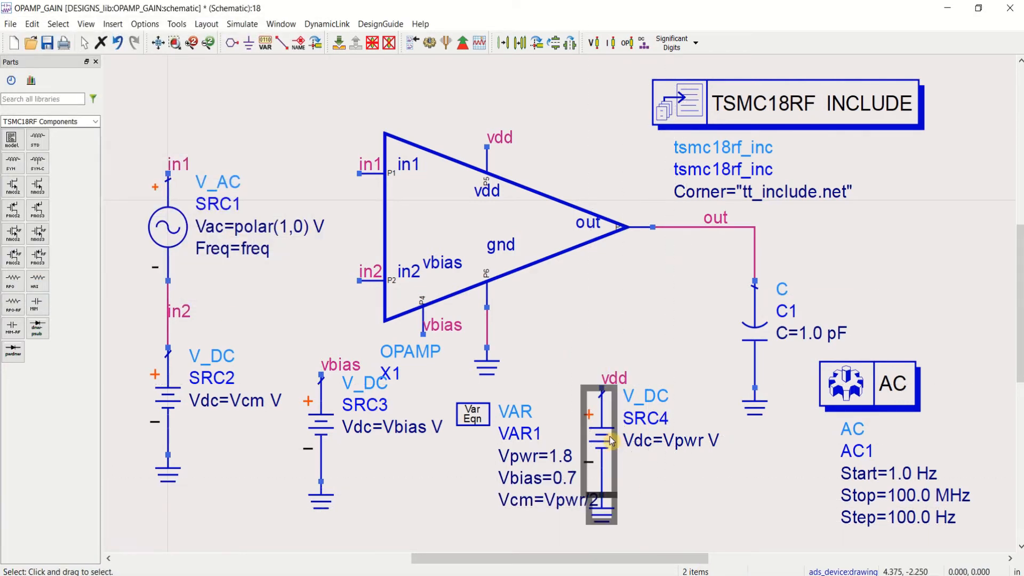
drag(616, 446, 654, 442)
click(627, 334)
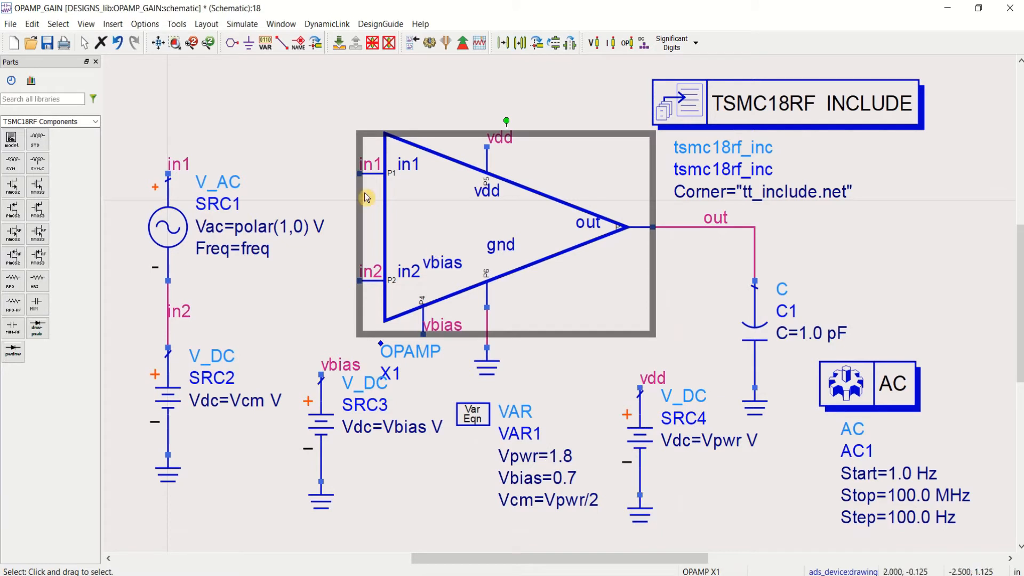
click(47, 43)
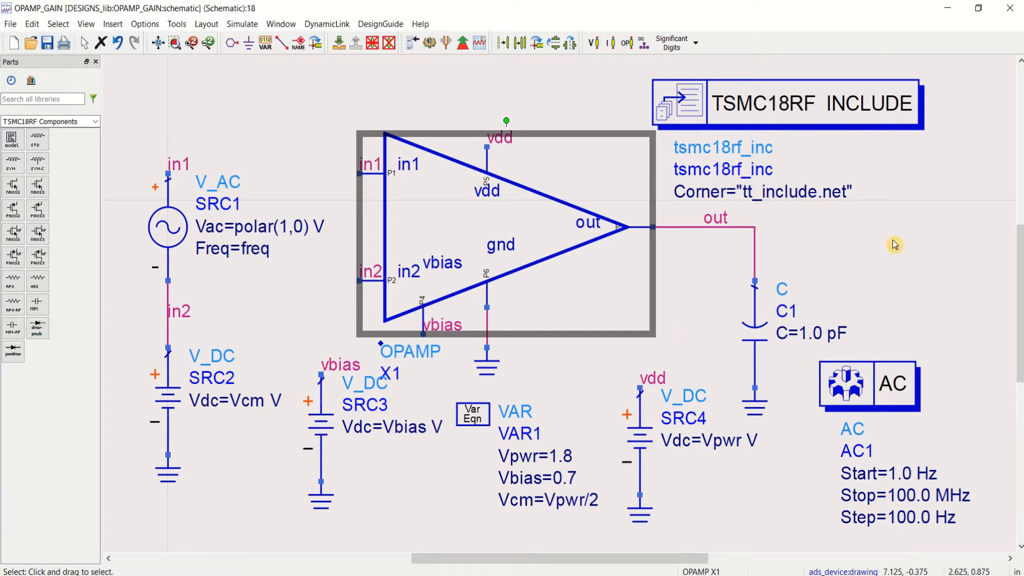
click(352, 127)
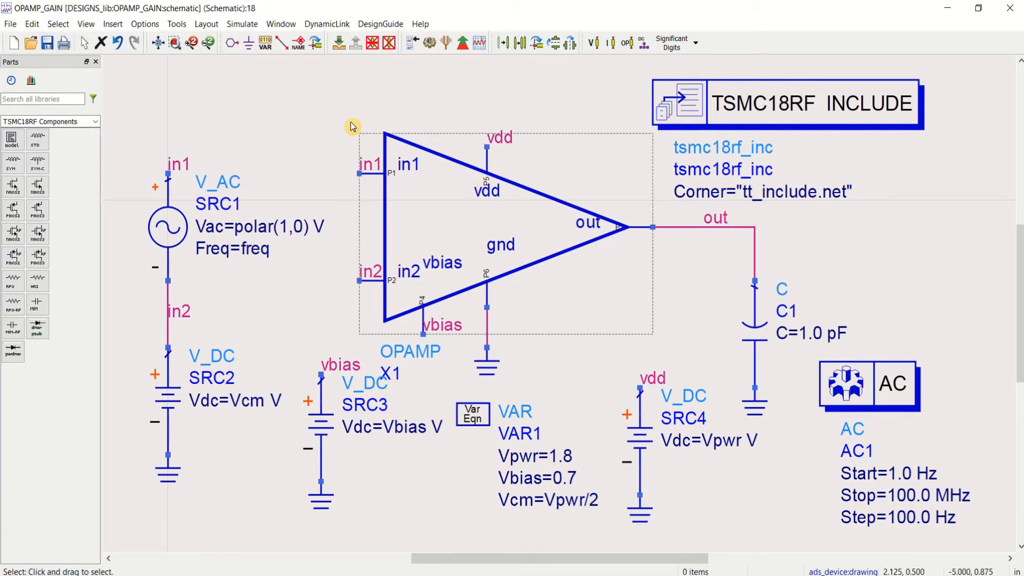
Step: Run the AC simulation of OPAMP_GAIN and enlarge the resulting data display to full screen
click(430, 46)
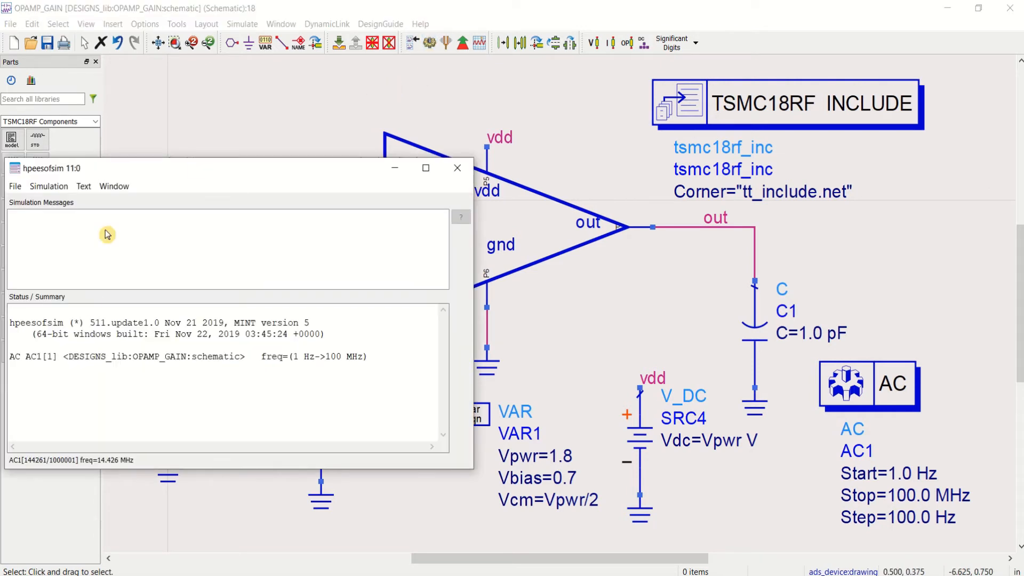
drag(240, 181, 275, 178)
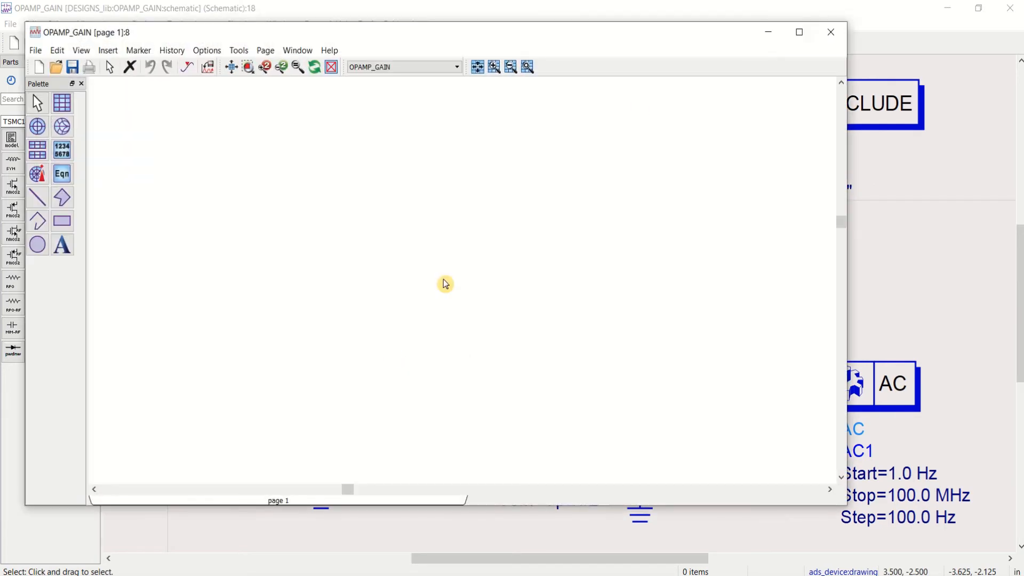
click(799, 31)
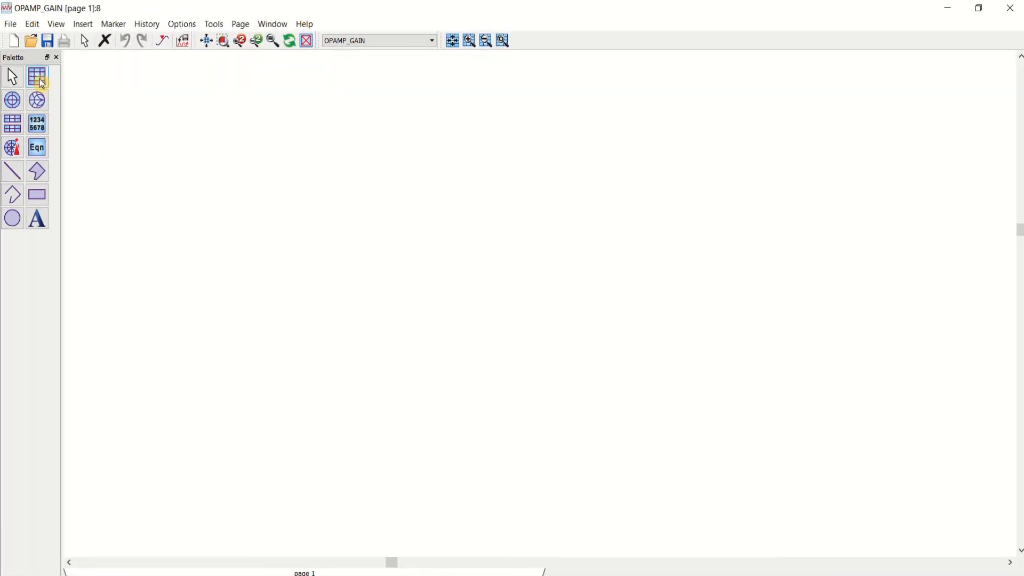
Step: Insert a rectangular plot on the data display page showing the out trace in dB
click(42, 83)
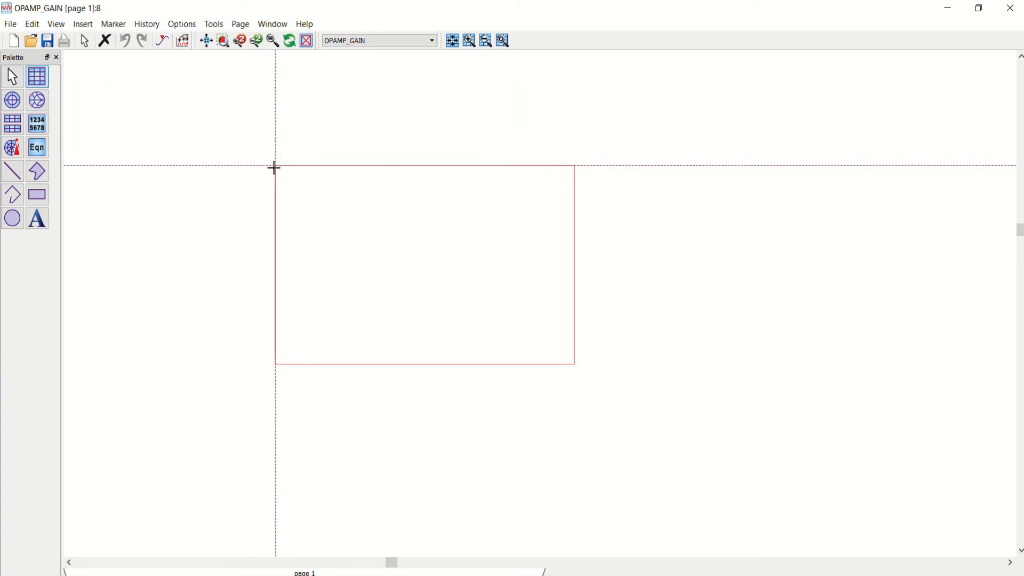
click(274, 168)
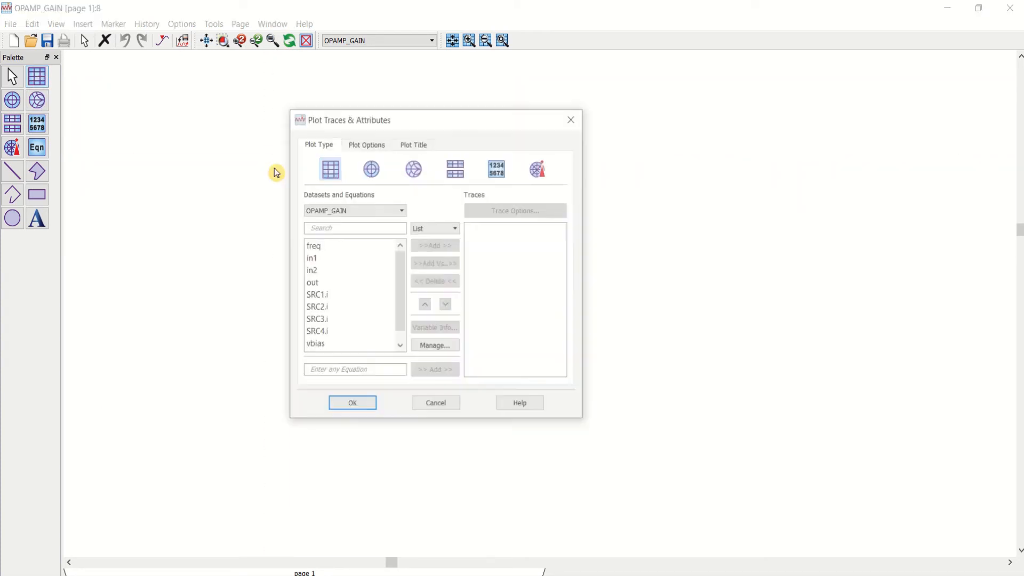
double_click(334, 285)
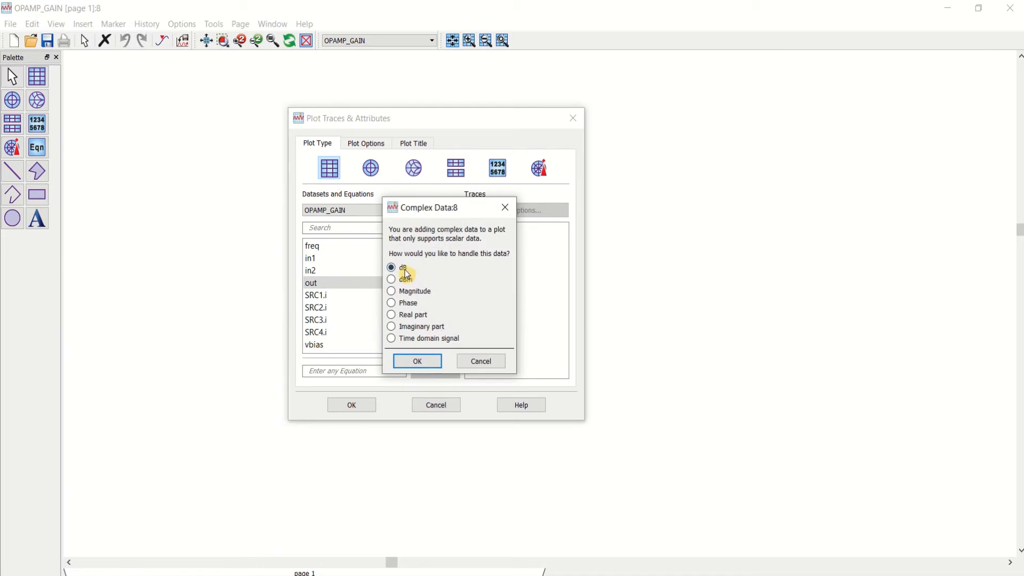
click(417, 363)
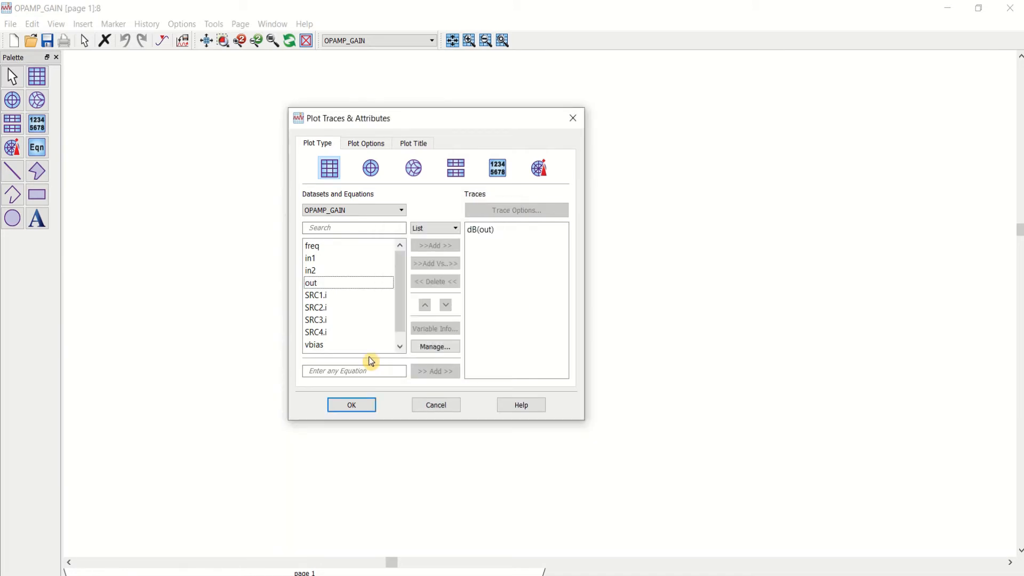
click(359, 409)
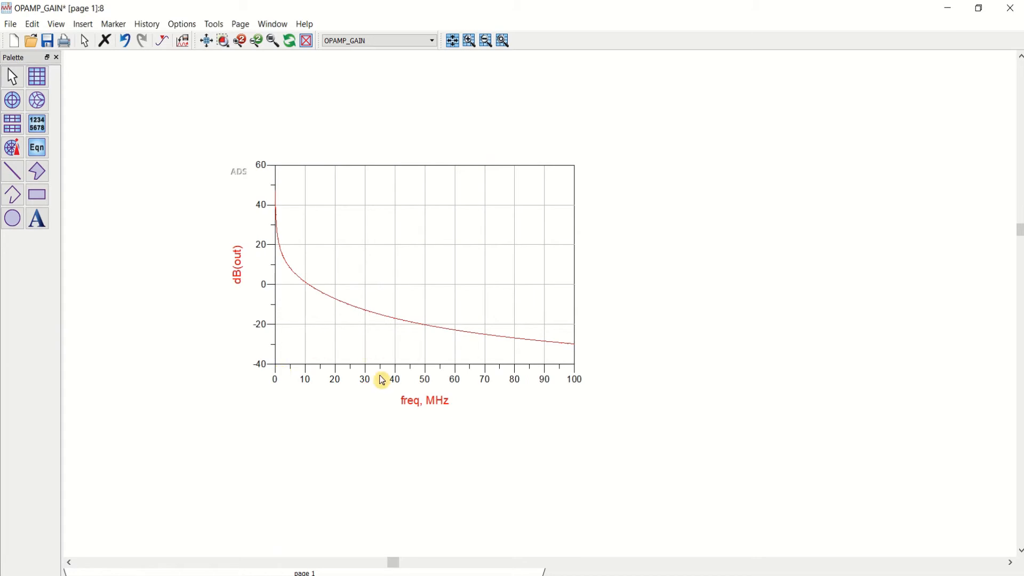
Step: Set the X axis of the dB(out) plot to a logarithmic scale
double_click(431, 236)
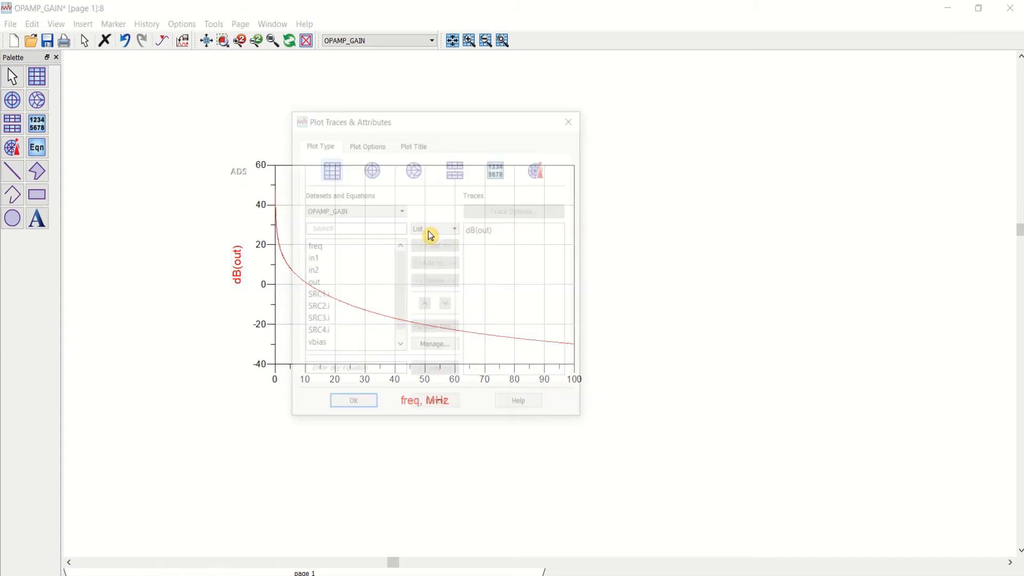
click(374, 144)
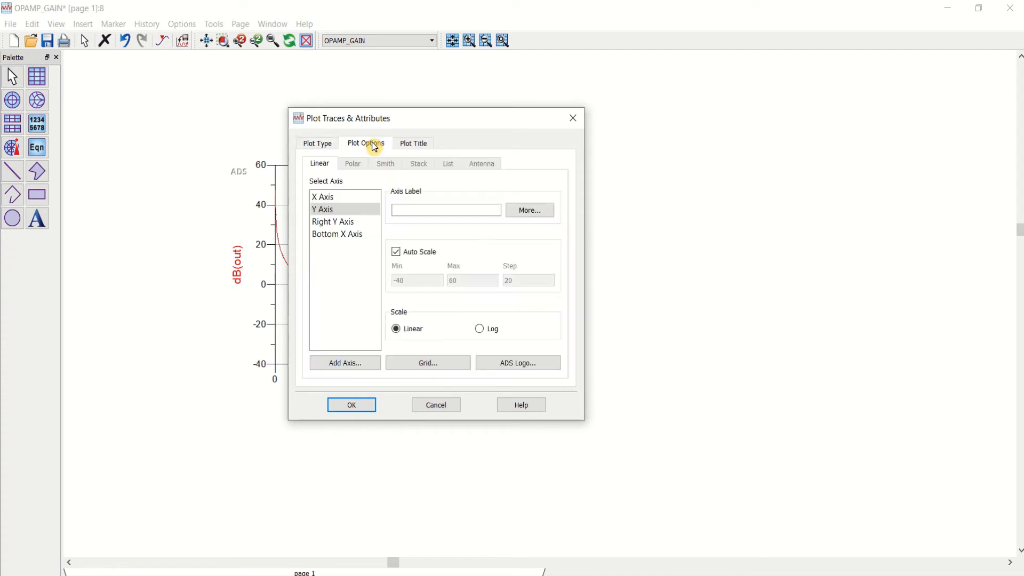
click(342, 198)
click(479, 328)
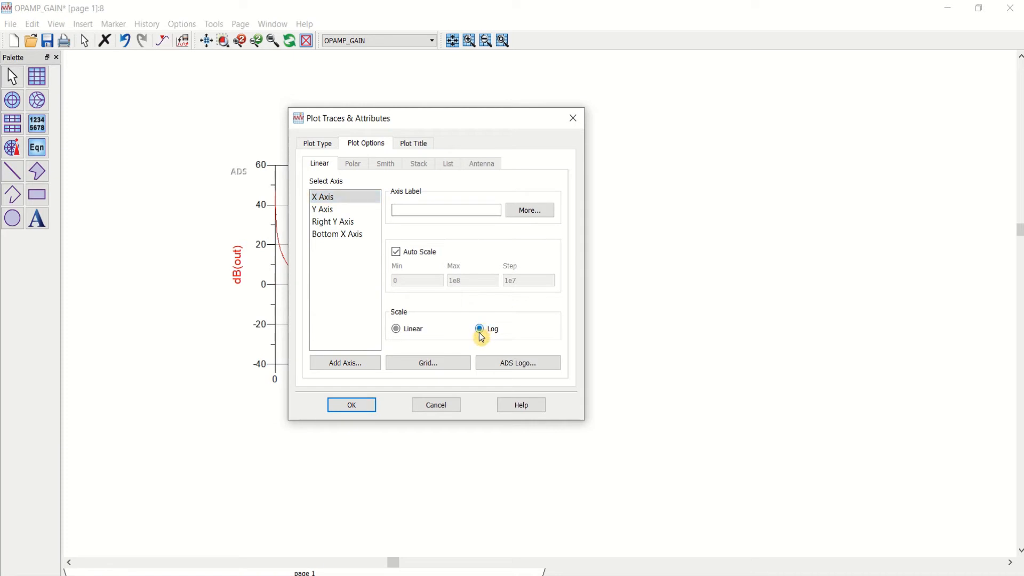
click(352, 406)
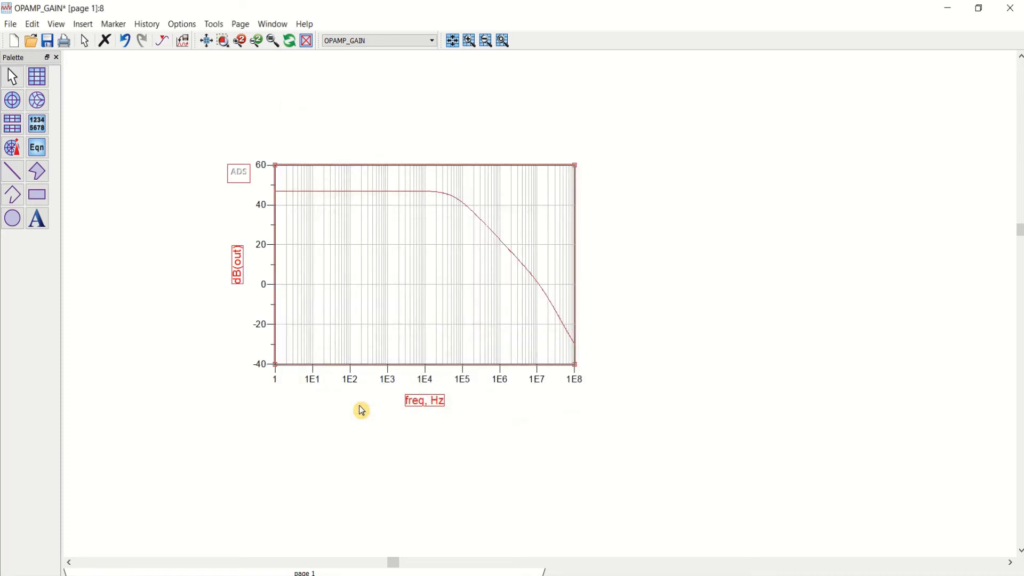
Step: Style the dB(out) trace as a Short Dash line with a thickness of 1.5 points
click(207, 42)
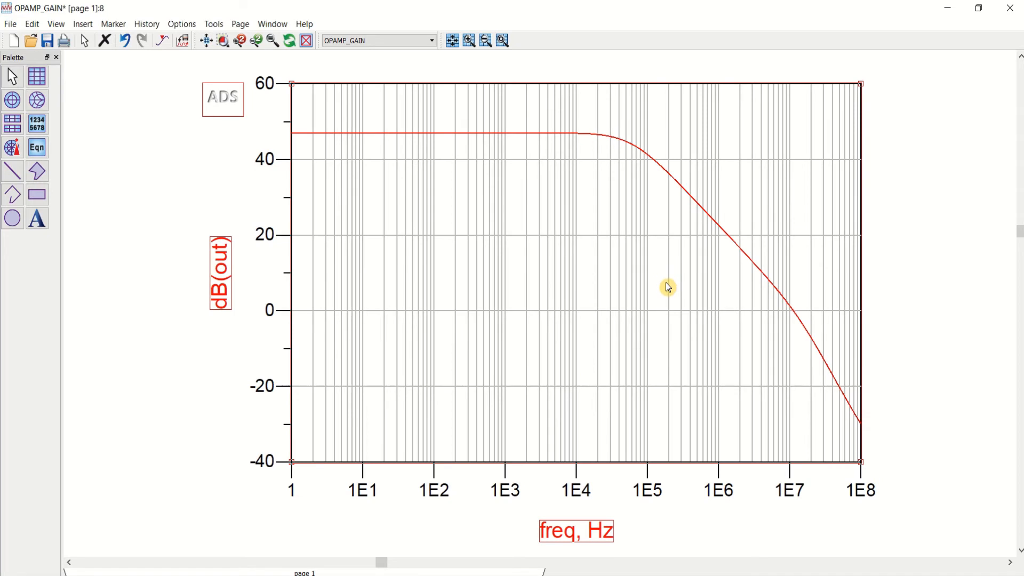
scroll(661, 289, down, 3)
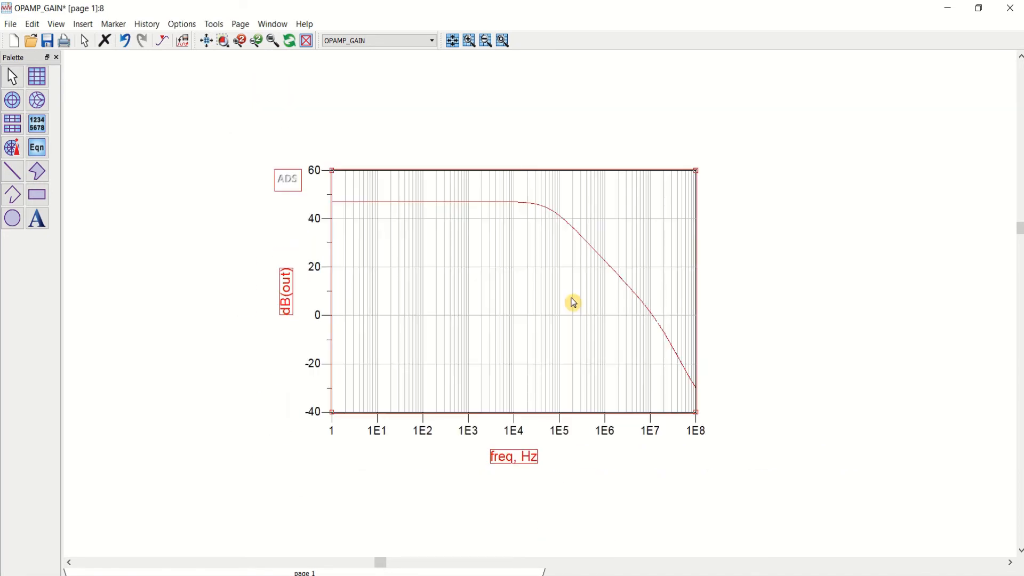
scroll(557, 305, down, 1)
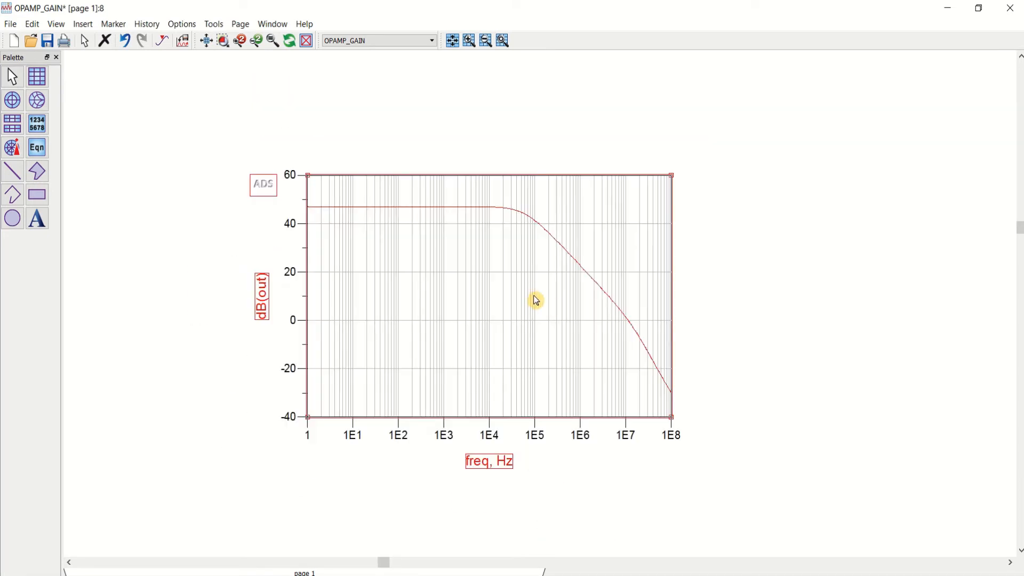
scroll(536, 300, up, 1)
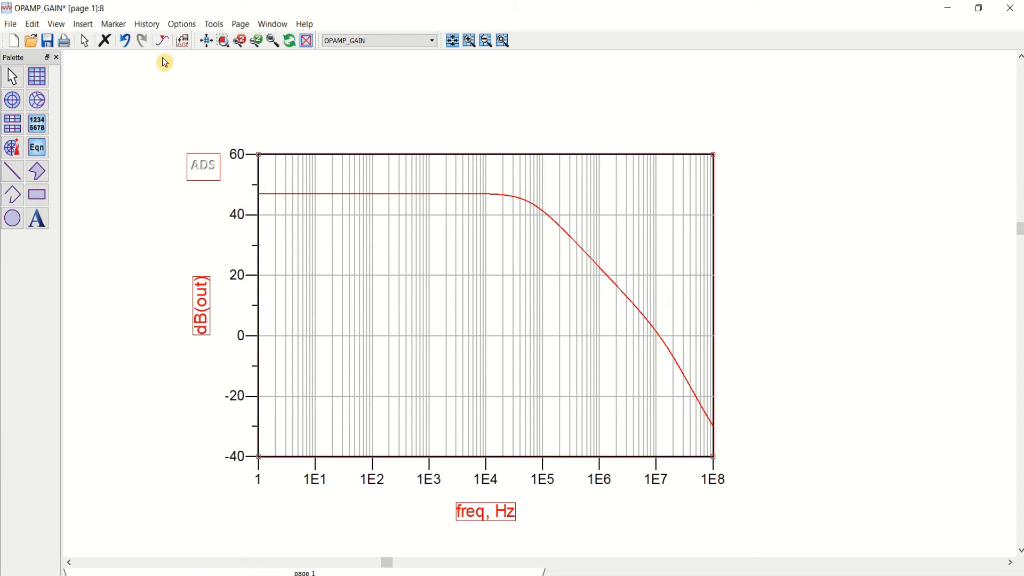
double_click(405, 195)
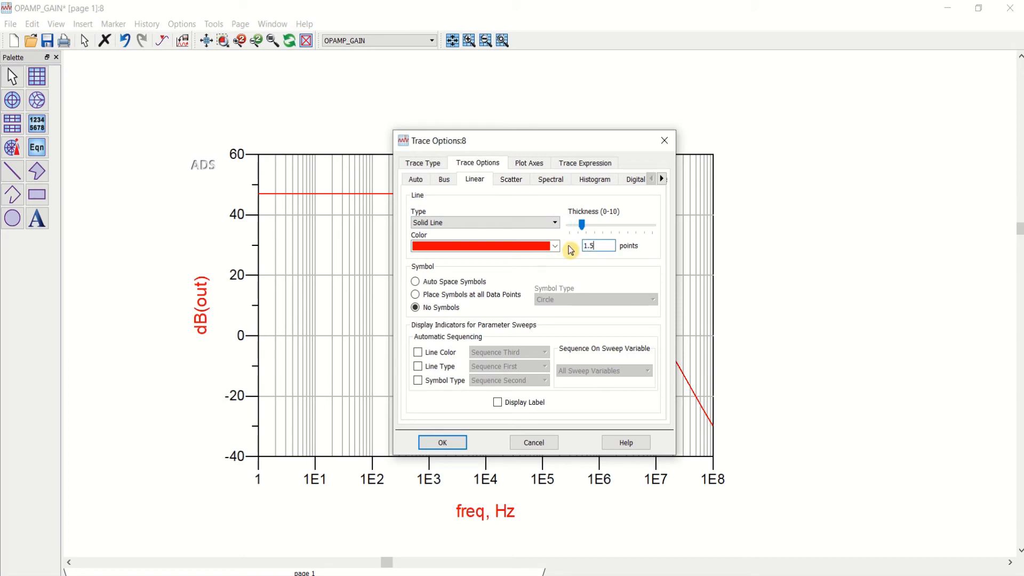
click(531, 222)
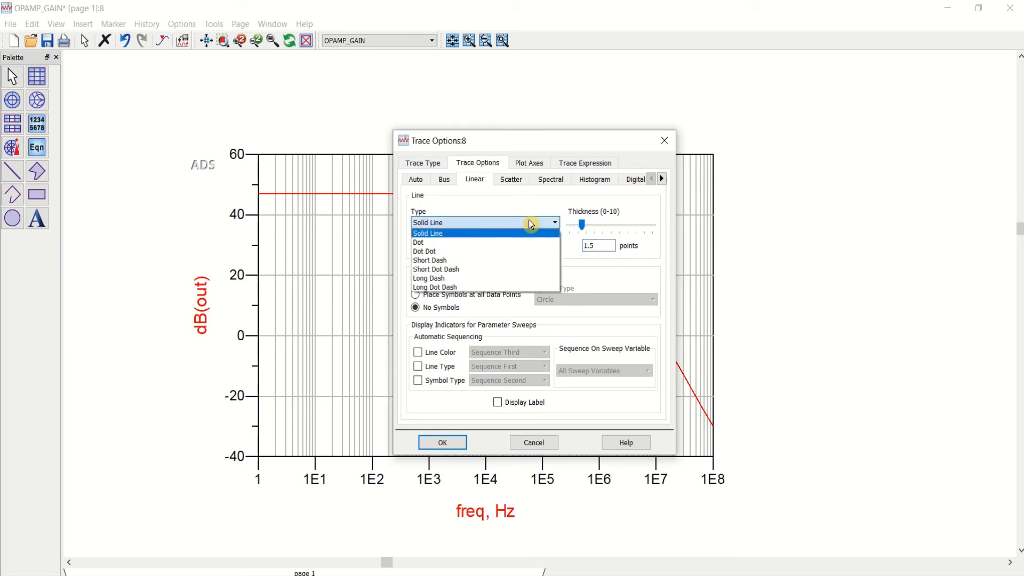
click(472, 260)
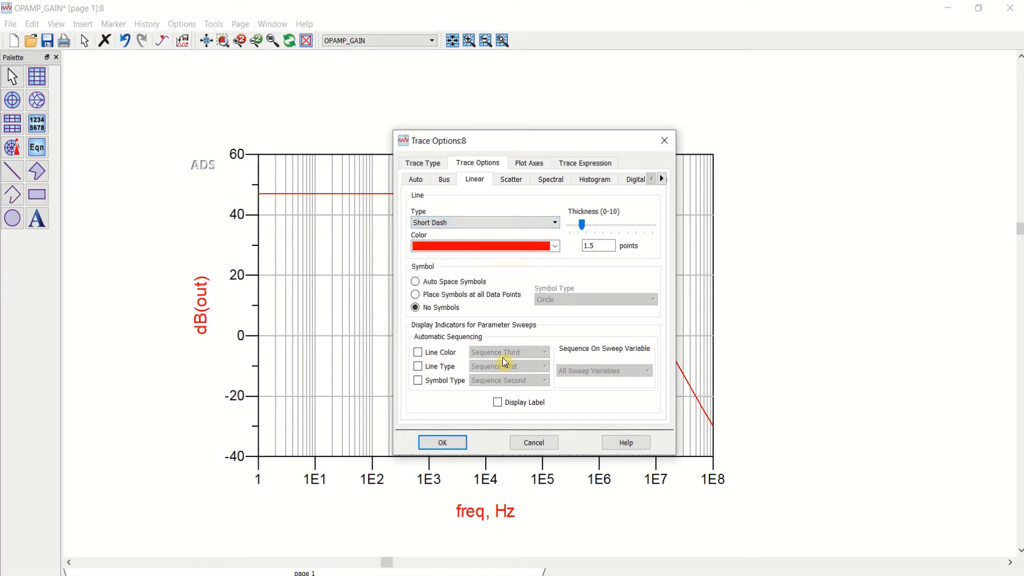
click(455, 443)
click(782, 275)
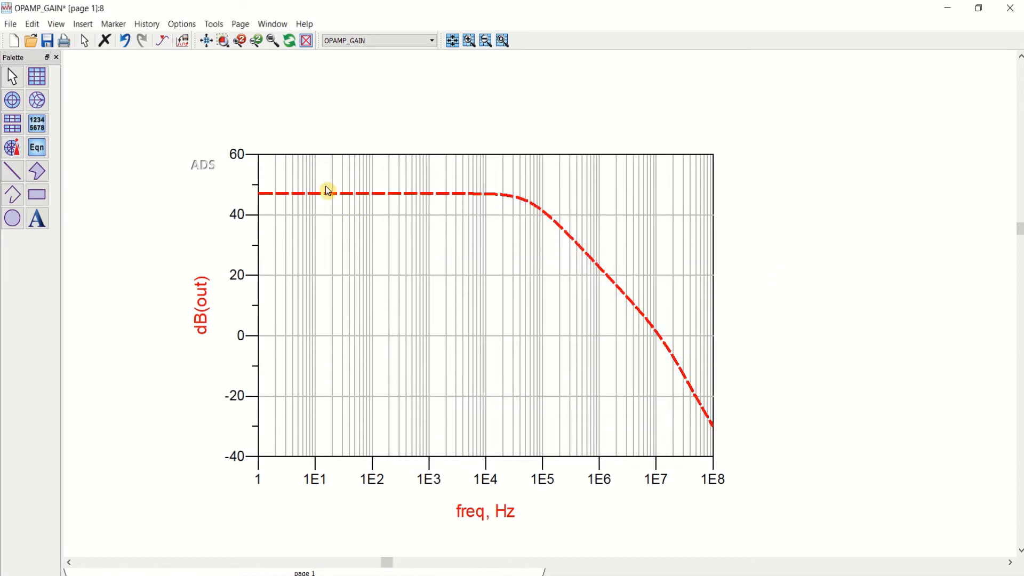
Step: Place a marker on the dB(out) trace at 1 Hz
click(163, 42)
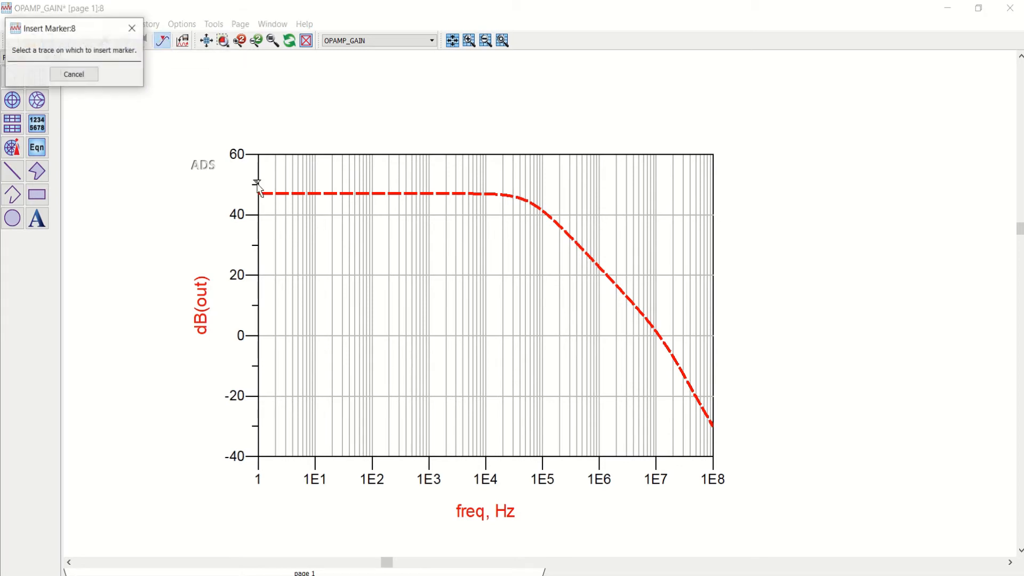
click(299, 195)
mouse_move(349, 196)
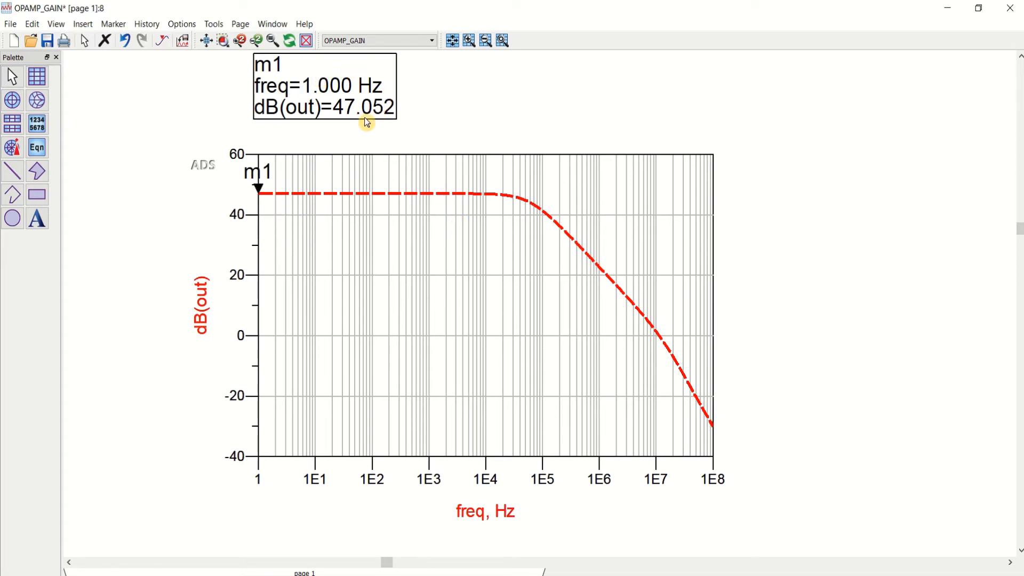
Step: Insert a second rectangular plot showing the phase of out beside the gain plot, and shift the gain plot left to clear it
click(205, 40)
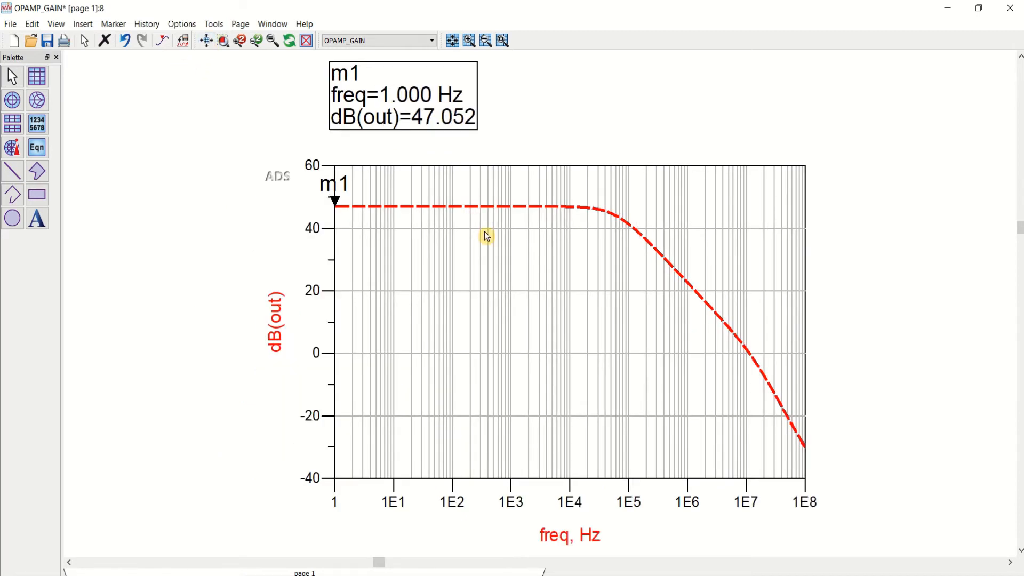
scroll(511, 267, down, 1)
scroll(512, 269, up, 1)
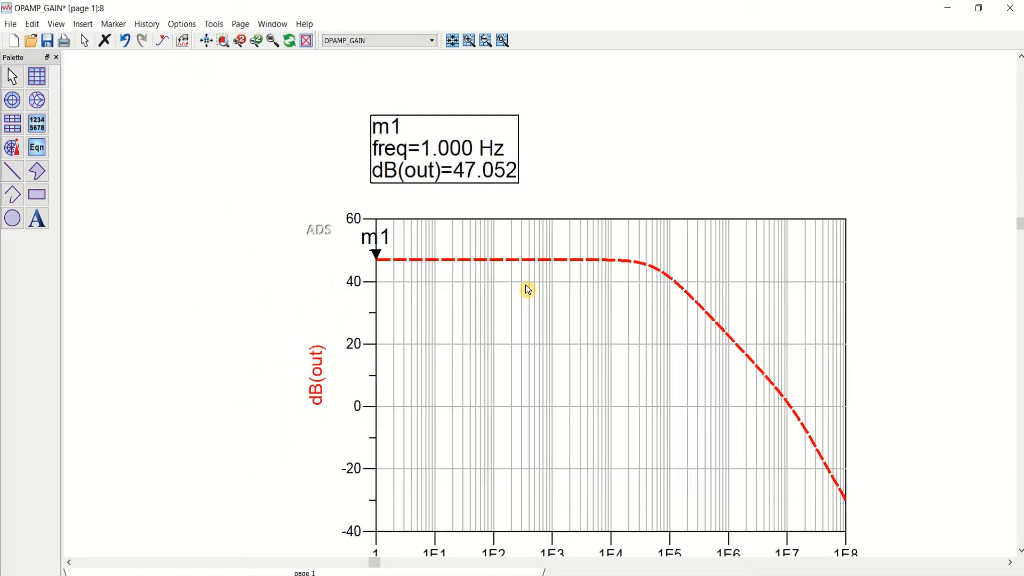
click(206, 40)
click(37, 77)
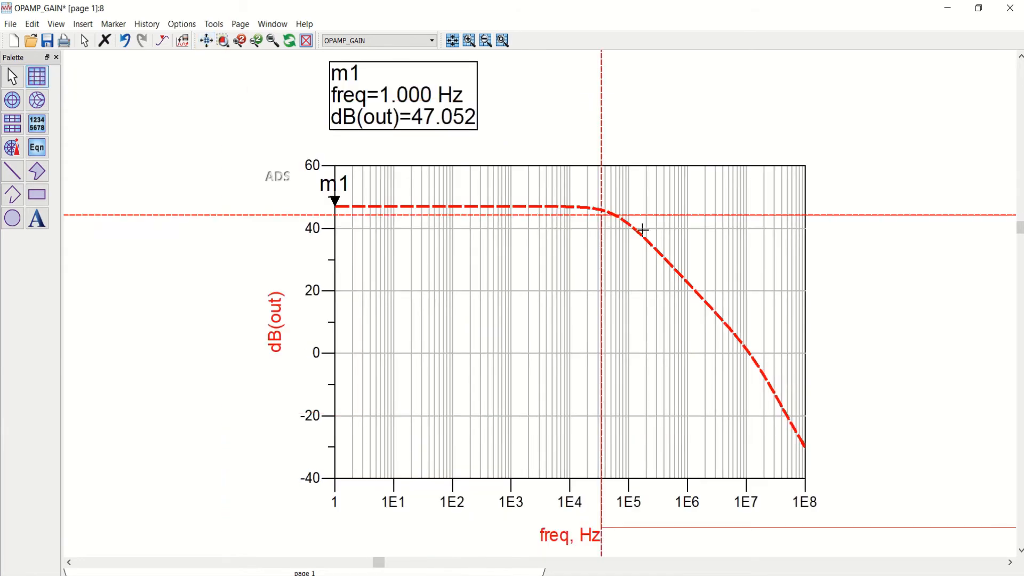
scroll(598, 256, down, 1)
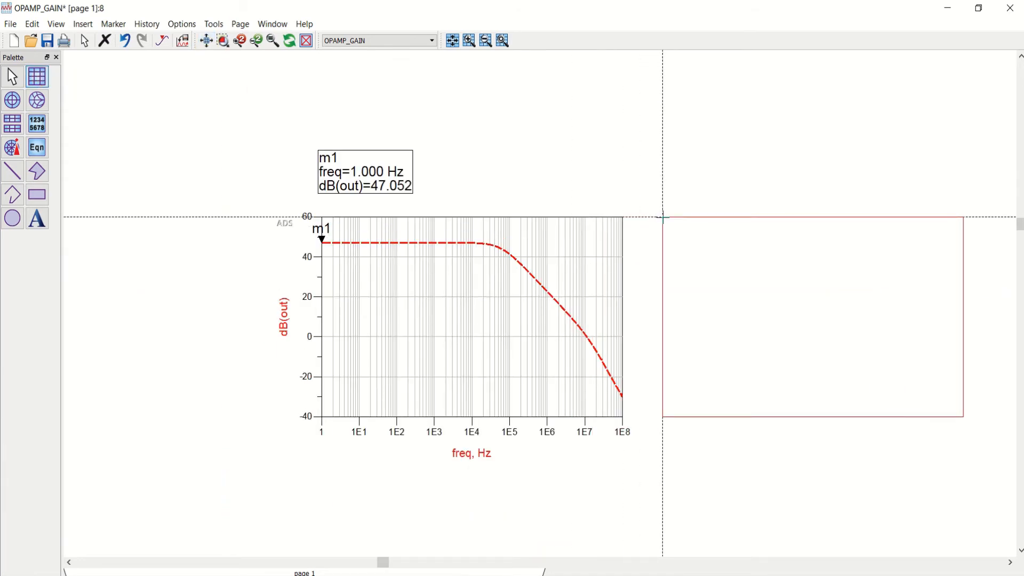
click(663, 217)
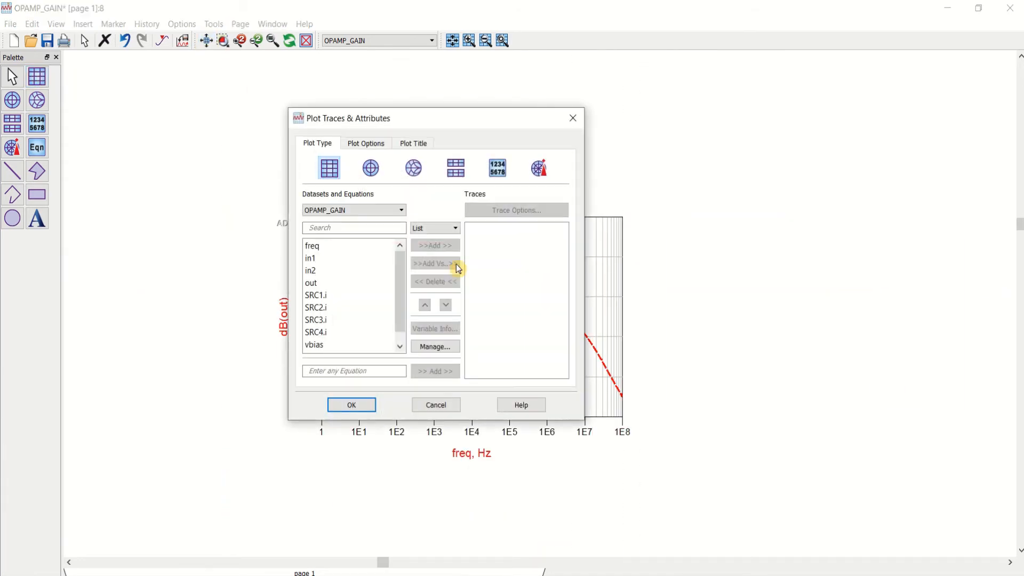
double_click(327, 284)
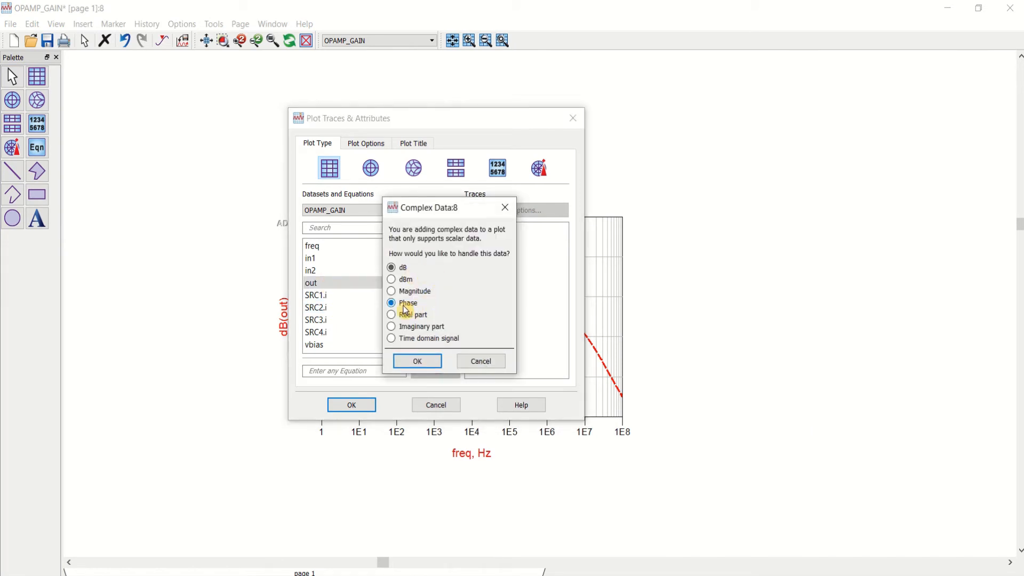
click(416, 361)
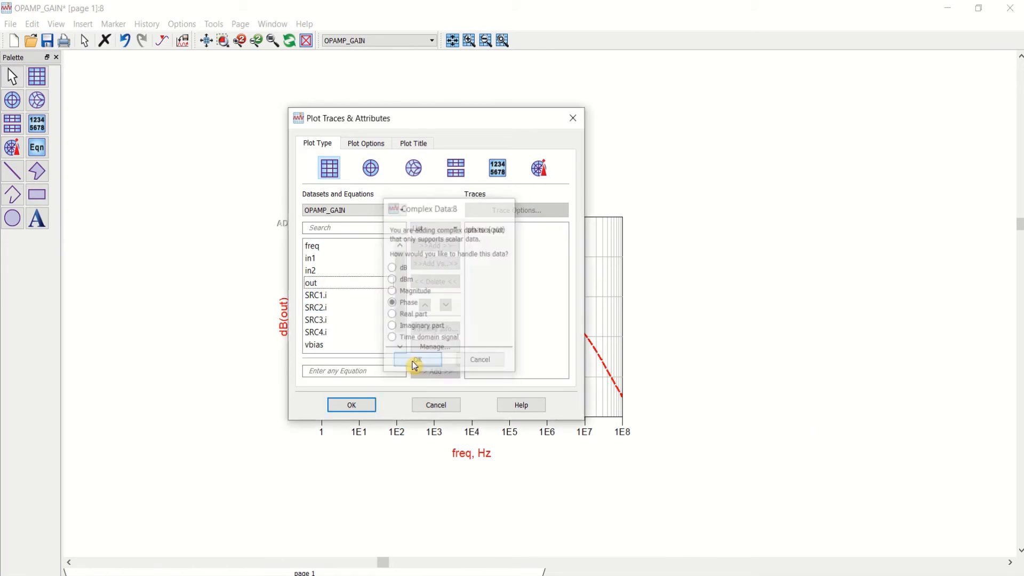
click(350, 407)
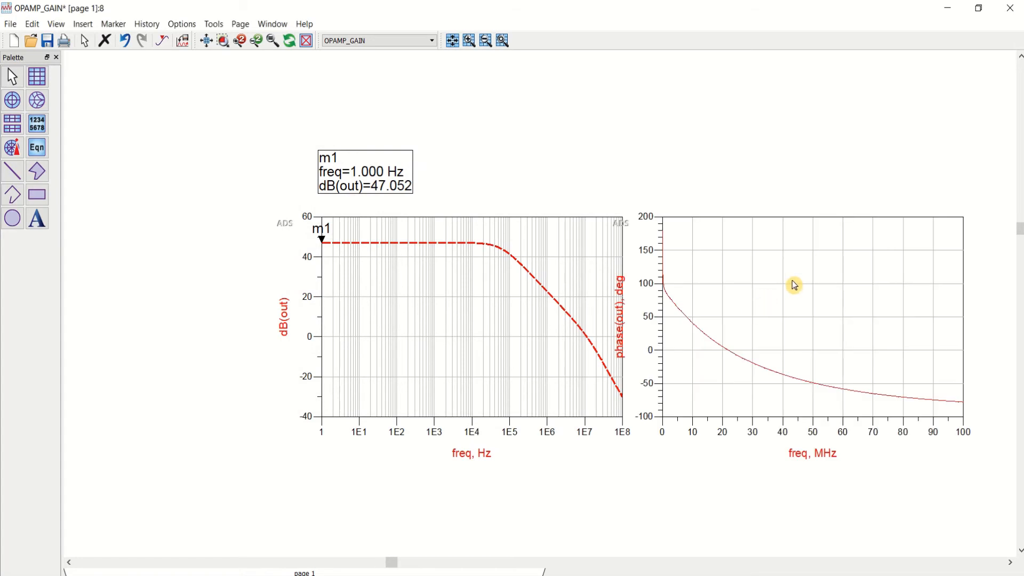
click(574, 286)
drag(574, 286, 514, 285)
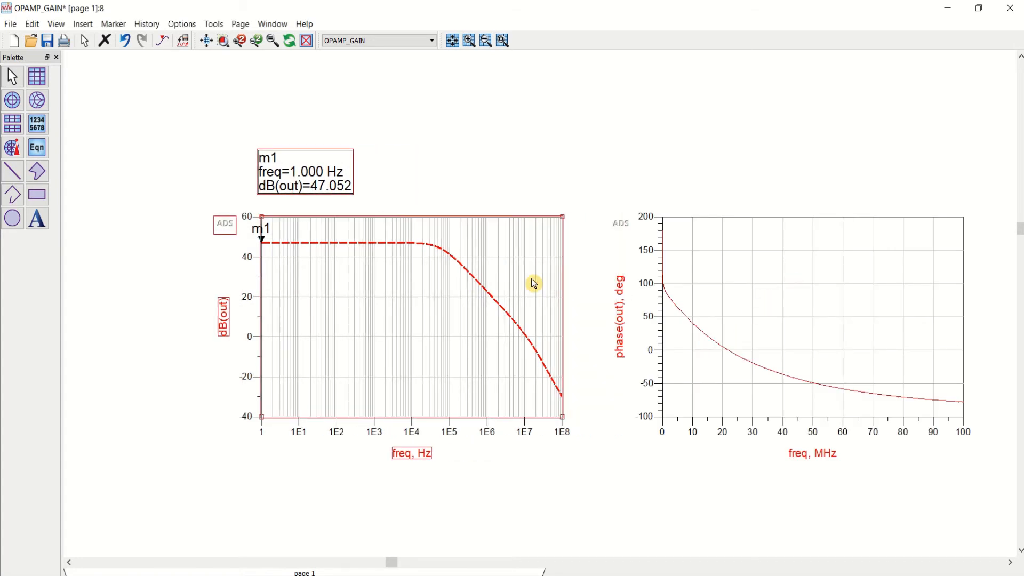
Step: Change the phase plot's X axis to a logarithmic scale
double_click(799, 264)
click(373, 145)
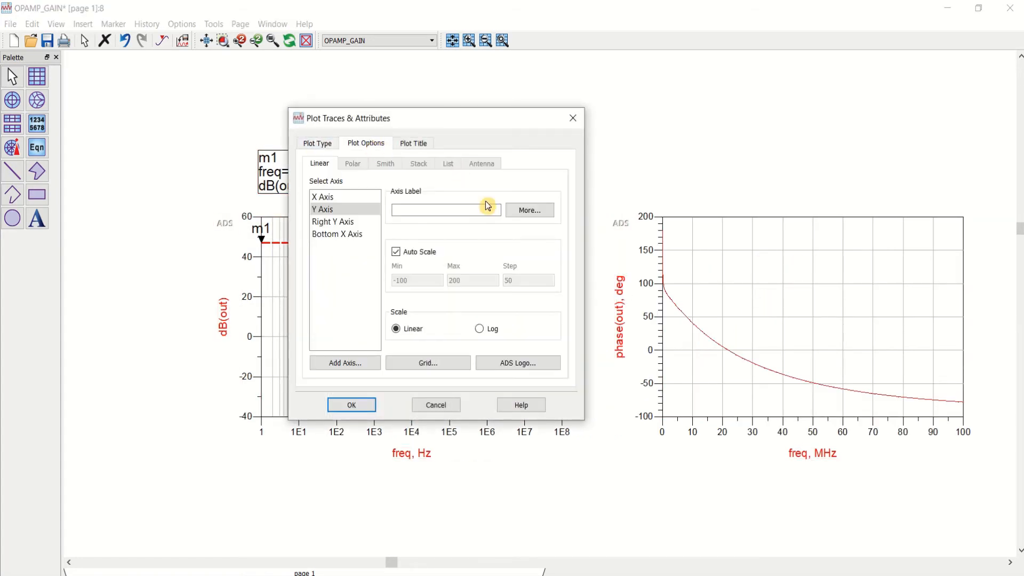
click(325, 199)
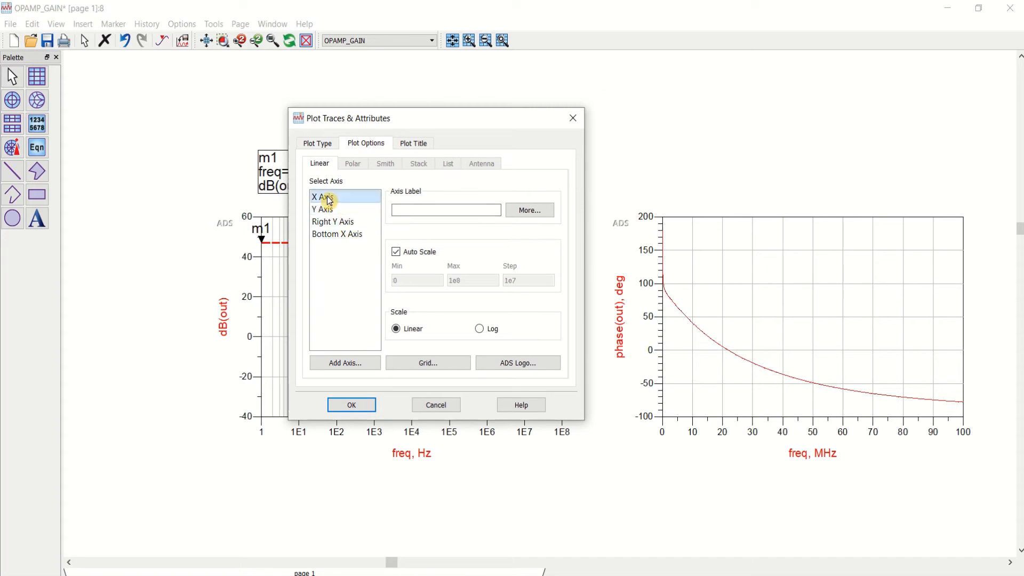
click(478, 329)
click(356, 406)
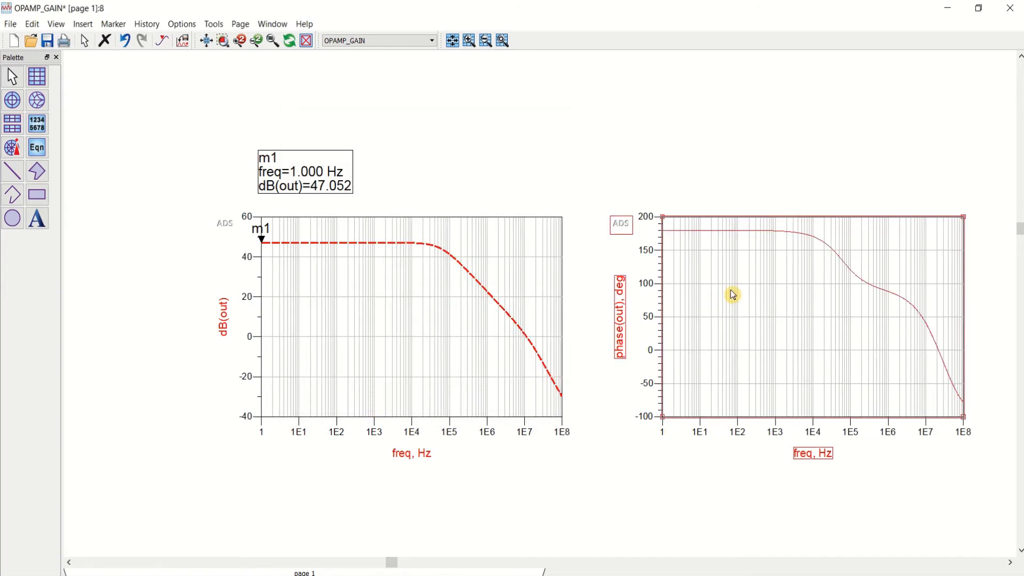
Step: Place a marker on the phase(out) trace at about 101 Hz
click(207, 41)
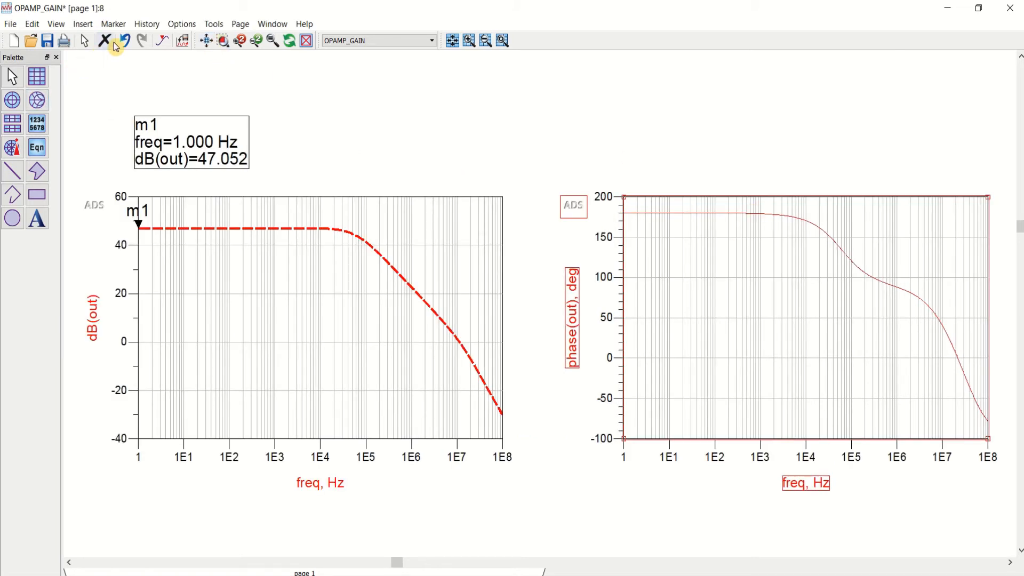
click(162, 41)
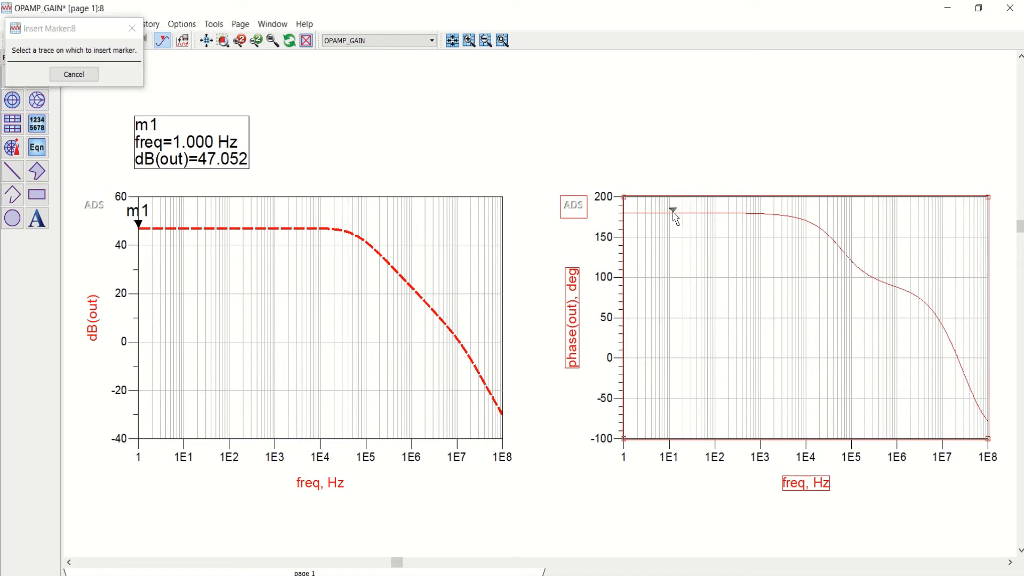
click(676, 213)
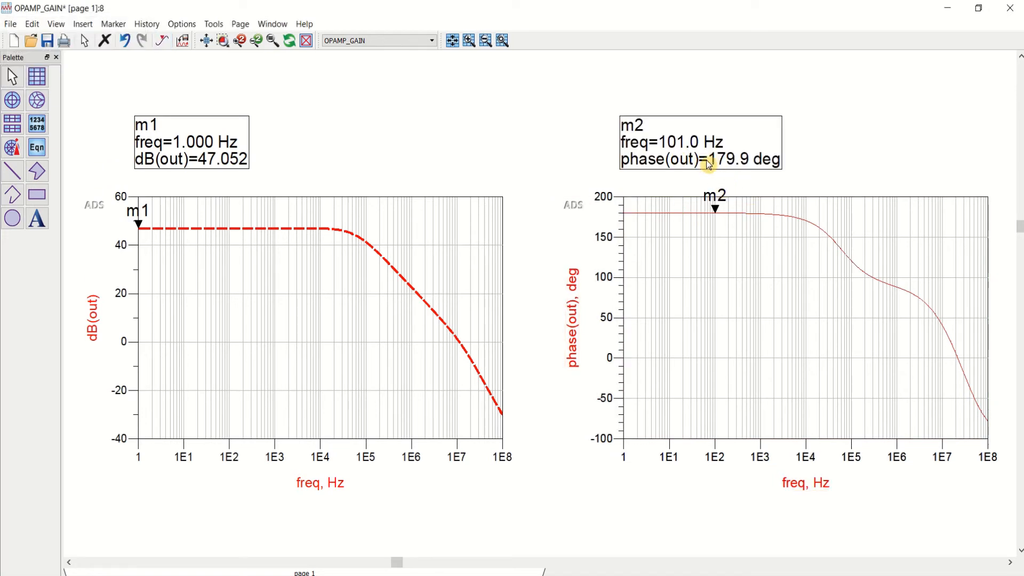
Step: Restyle the phase(out) trace as a thicker blue Short Dash line and save the data display
double_click(784, 222)
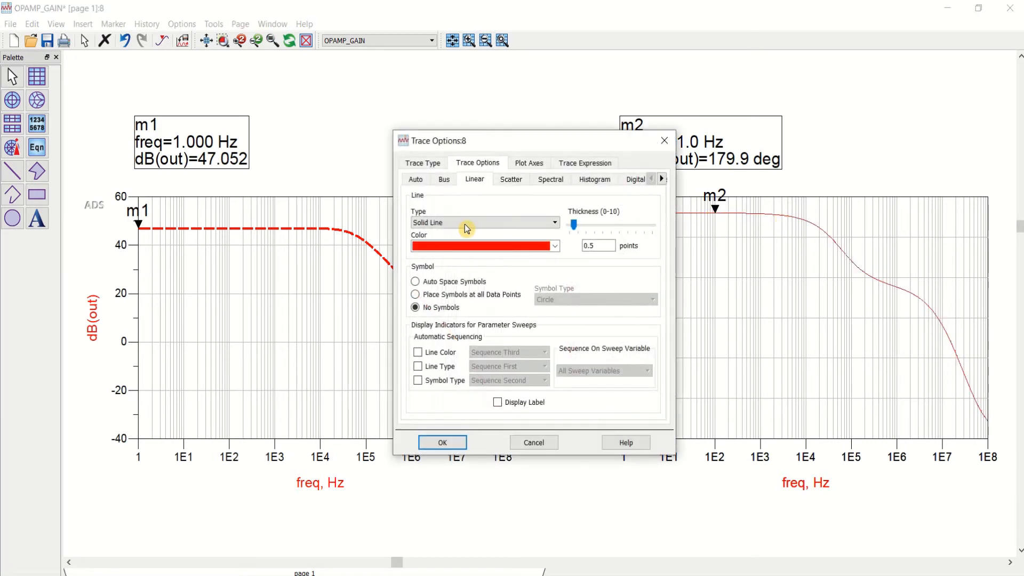
click(555, 246)
click(480, 260)
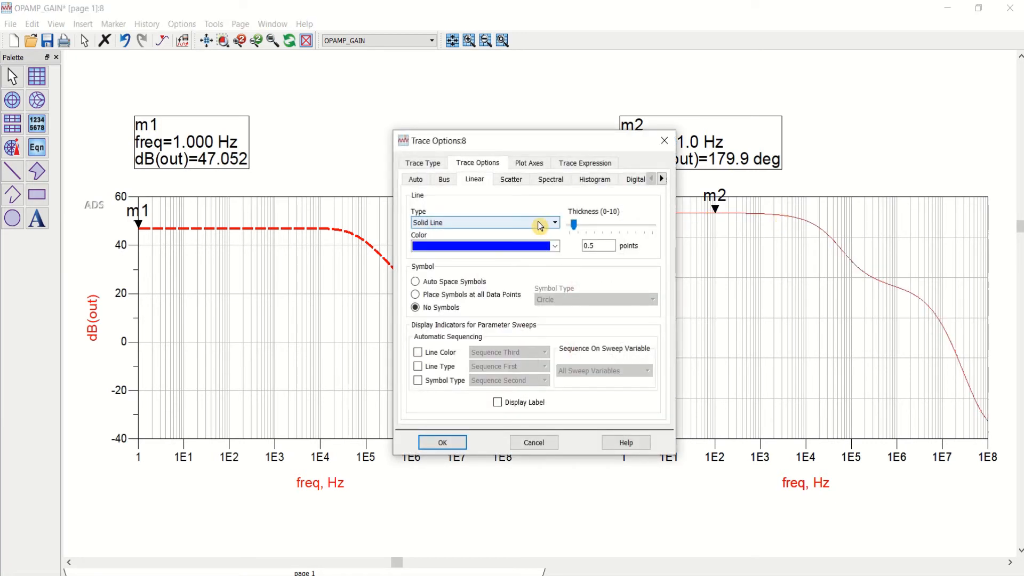
click(537, 222)
click(478, 262)
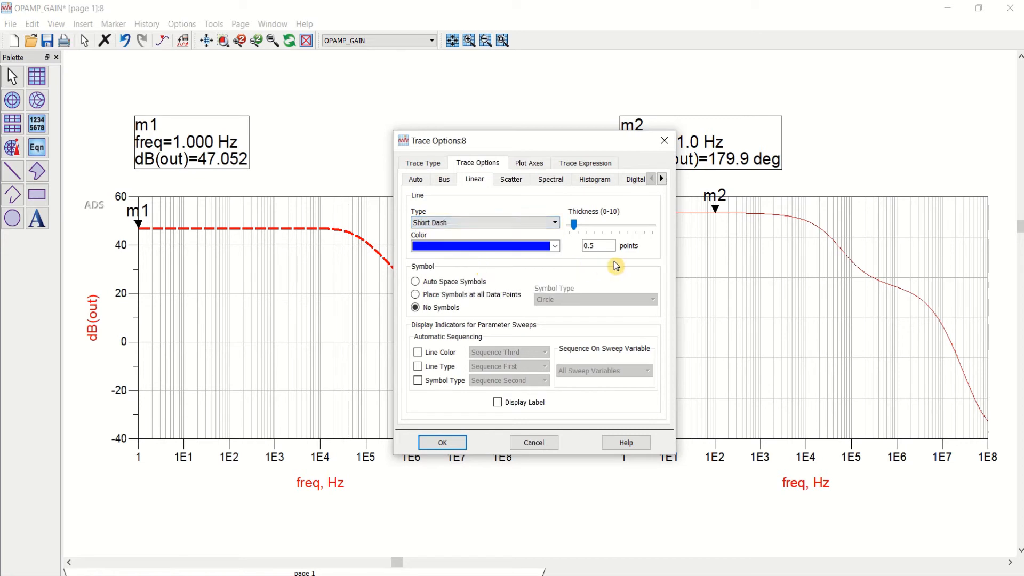
drag(613, 246, 567, 245)
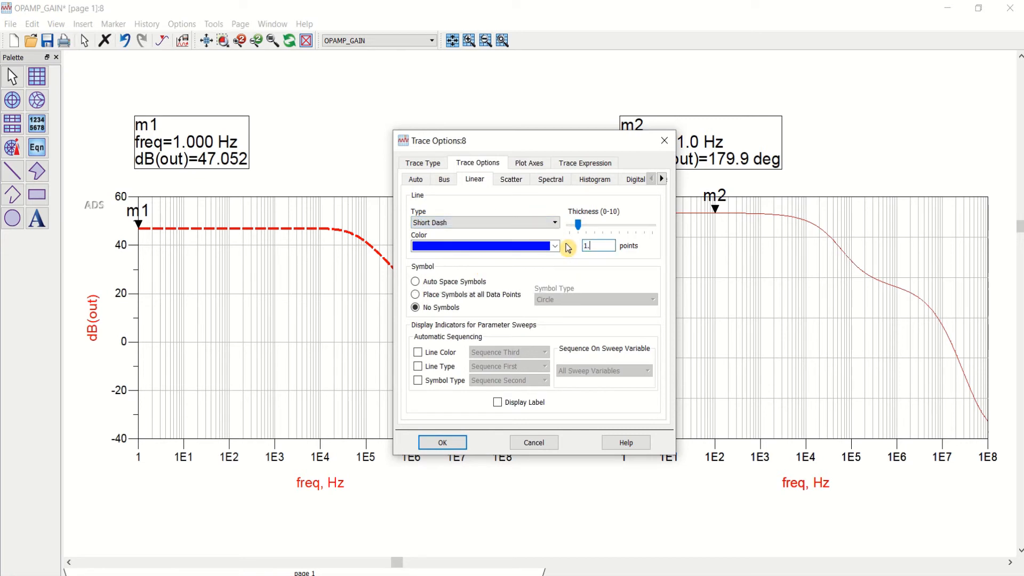
click(446, 446)
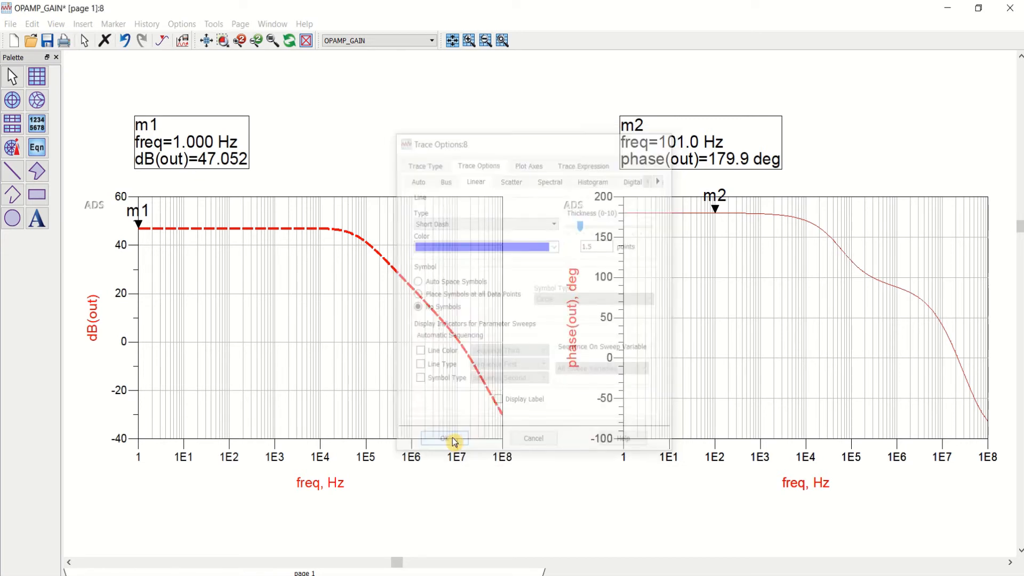
click(47, 40)
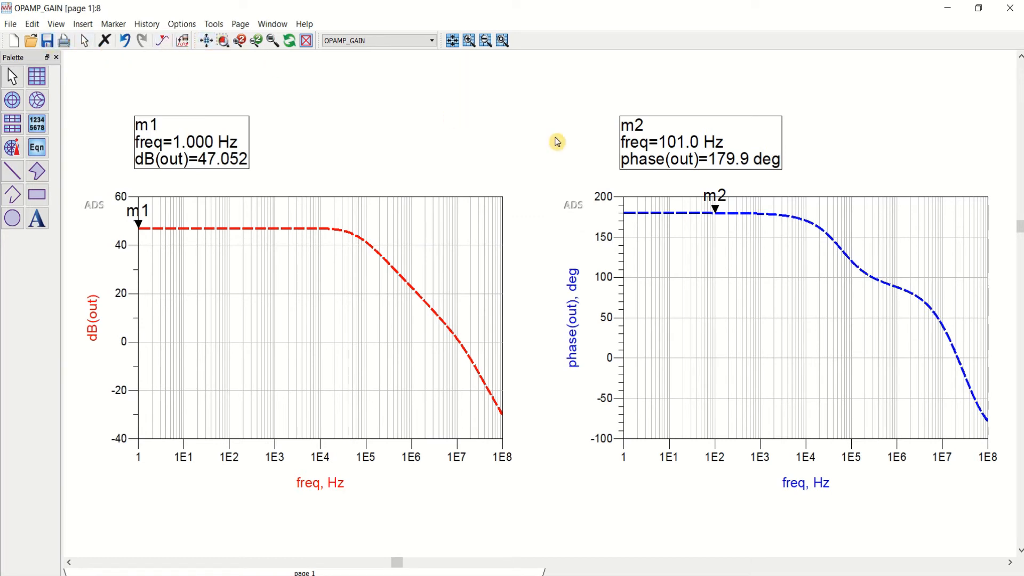
Step: Move the m1 and m2 marker readouts inside their respective plots and save the data display
mouse_move(246, 124)
mouse_down()
mouse_move(345, 143)
mouse_move(395, 294)
mouse_up()
mouse_move(739, 131)
mouse_down()
mouse_move(729, 288)
mouse_move(751, 306)
mouse_up()
scroll(206, 52, down, 1)
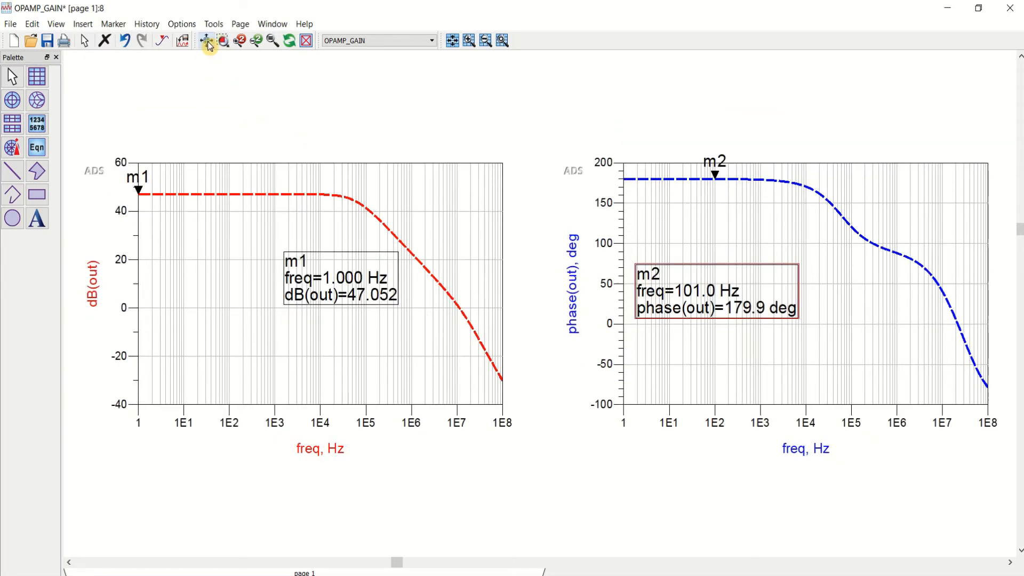
click(811, 271)
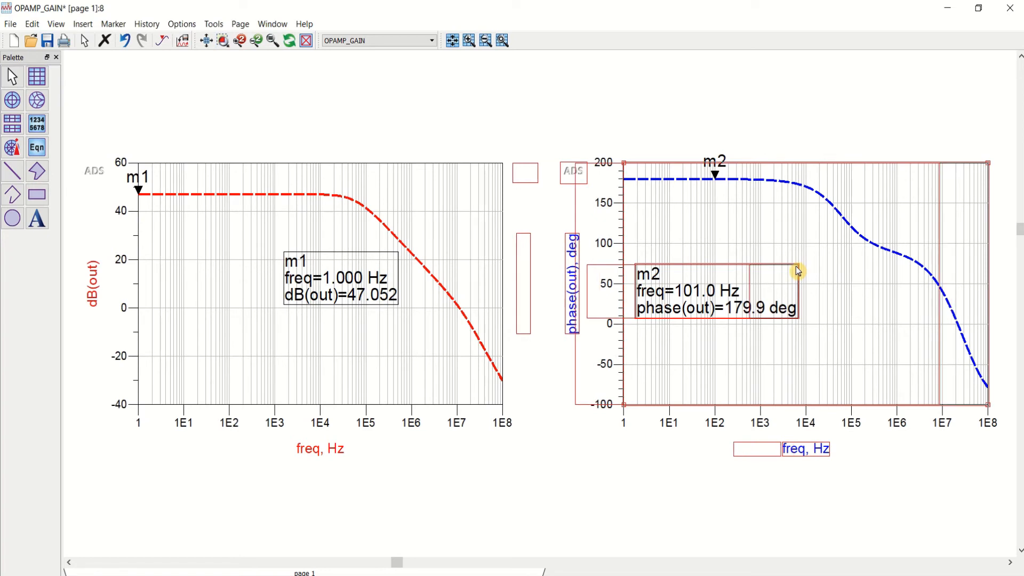
click(207, 42)
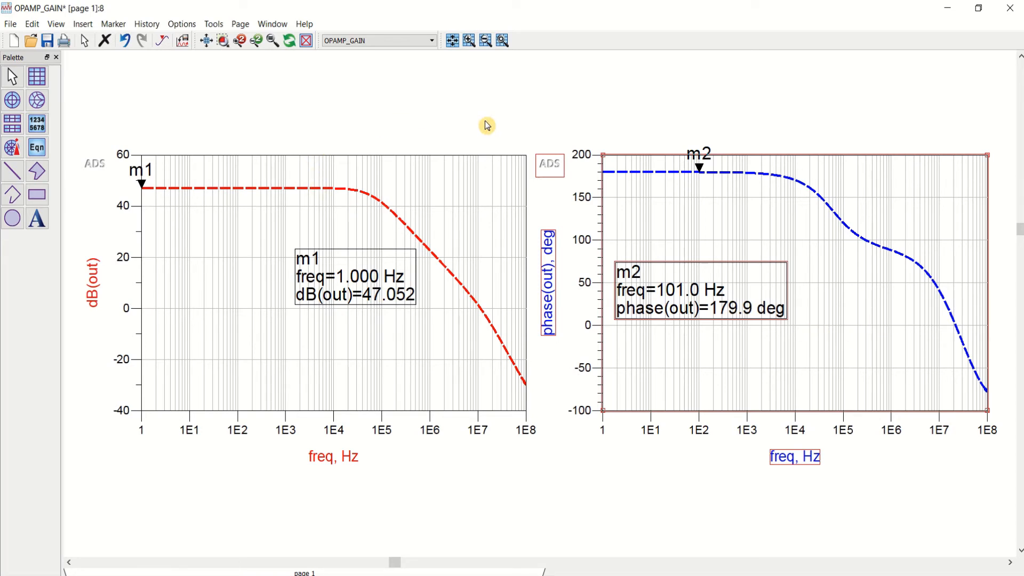
click(48, 41)
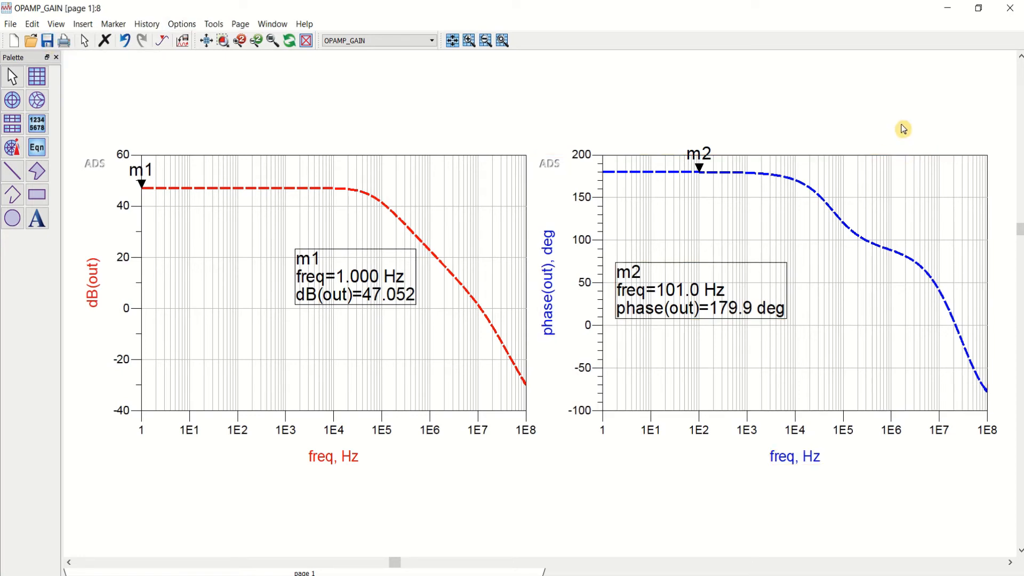
Step: Close the OPAMP_GAIN data display and the simulation status window
click(1011, 10)
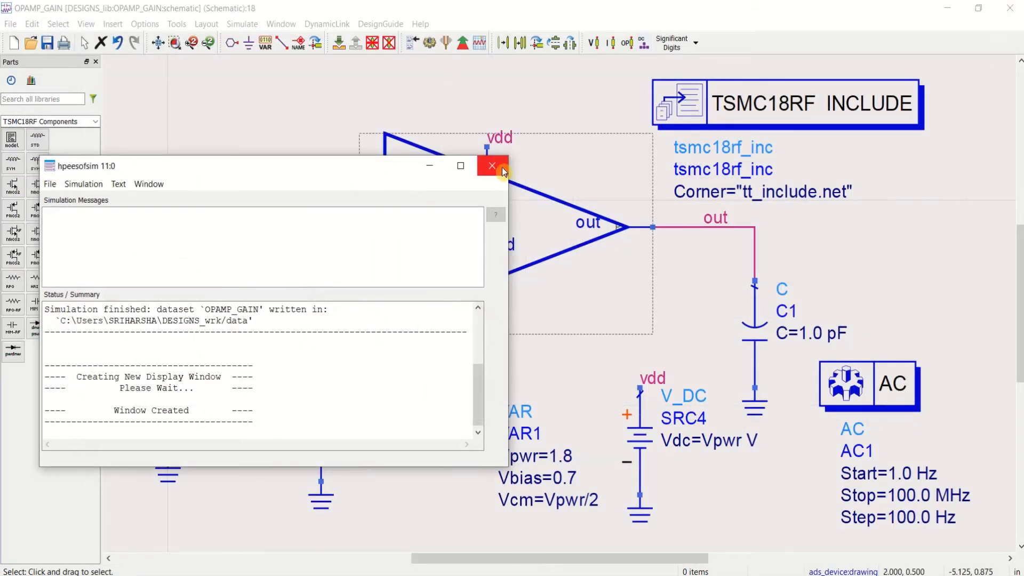
click(487, 166)
scroll(864, 265, down, 1)
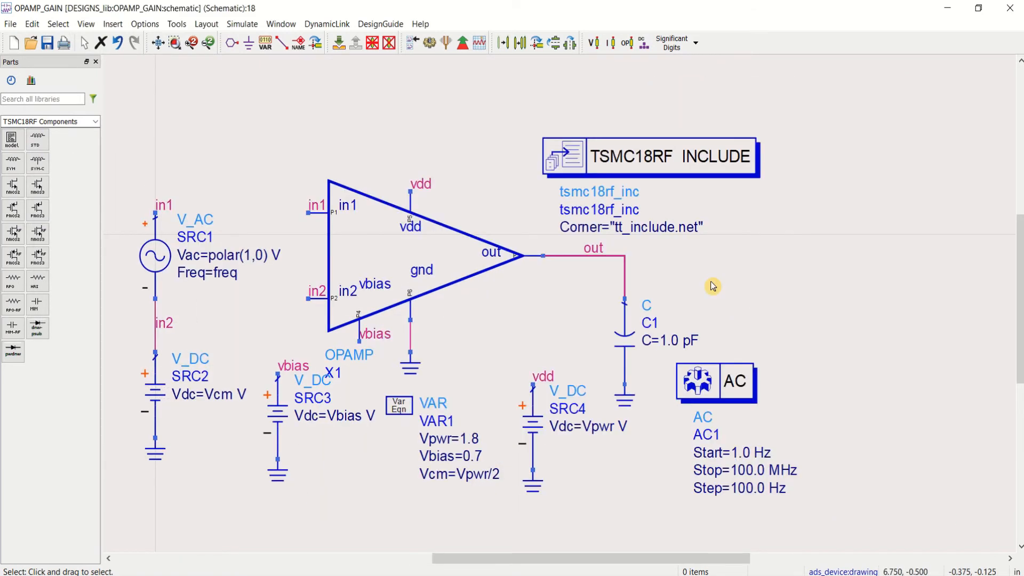
Step: Copy the entire OPAMP_GAIN schematic and create a new schematic cell named OPAMP_CMRR
key(ctrl+a)
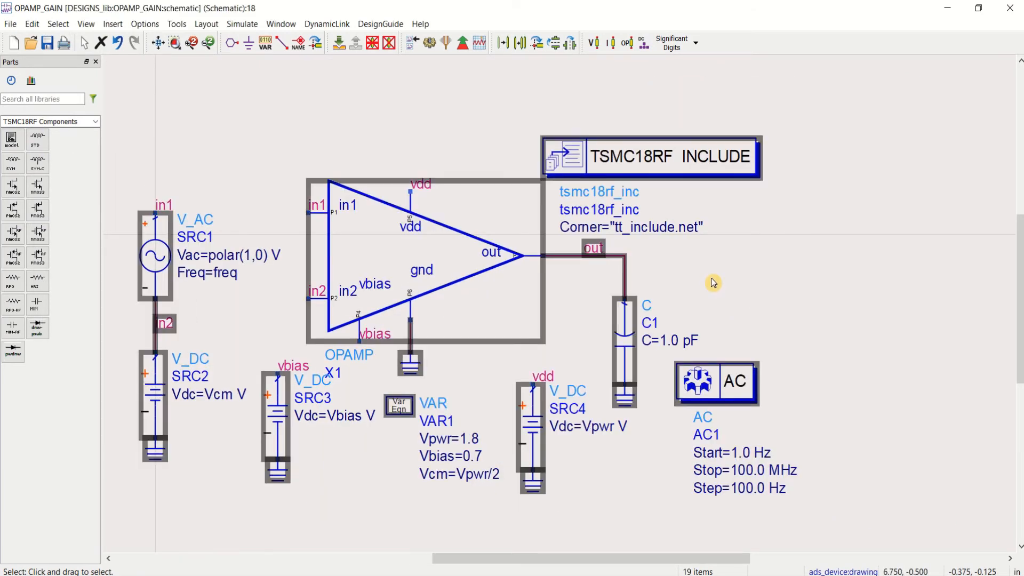
click(534, 215)
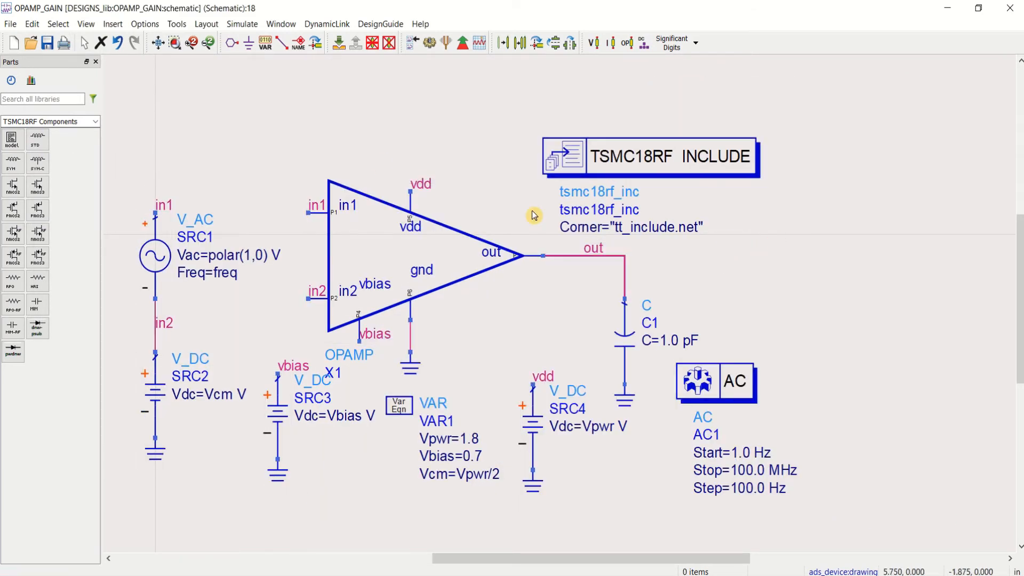
click(13, 43)
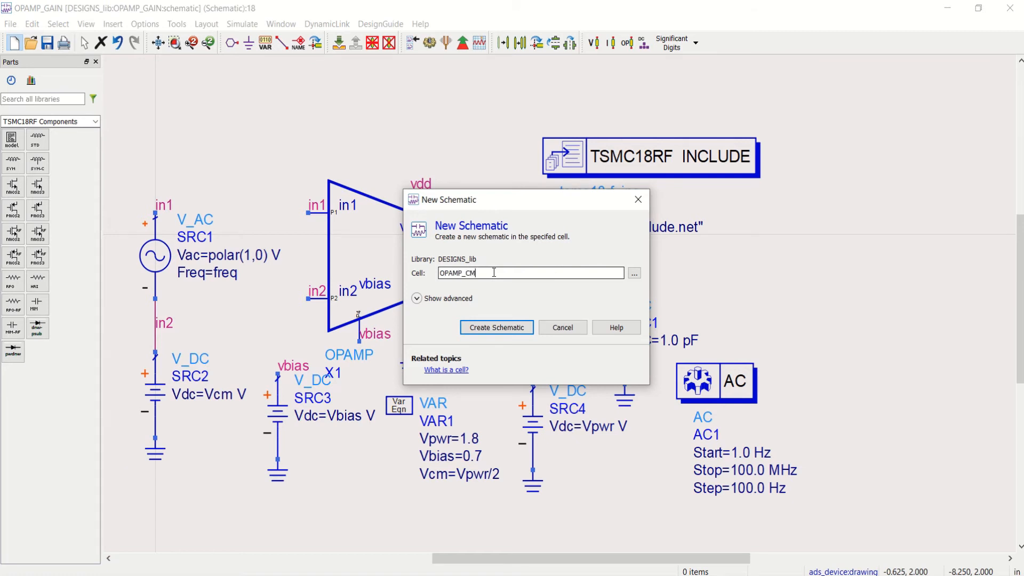
click(494, 329)
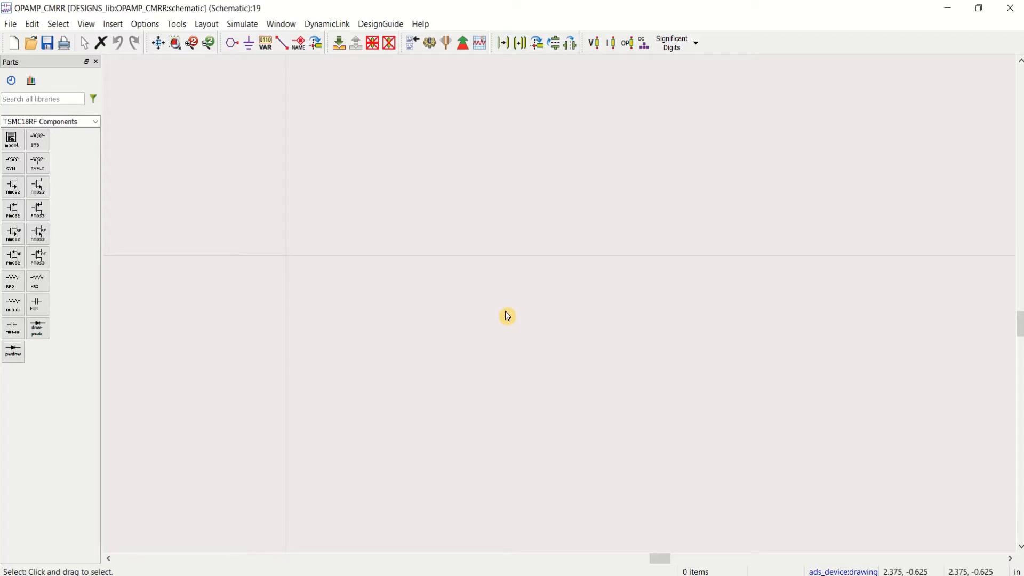
Step: Paste one copy of the gain test circuit into the OPAMP_CMRR schematic
key(ctrl+v)
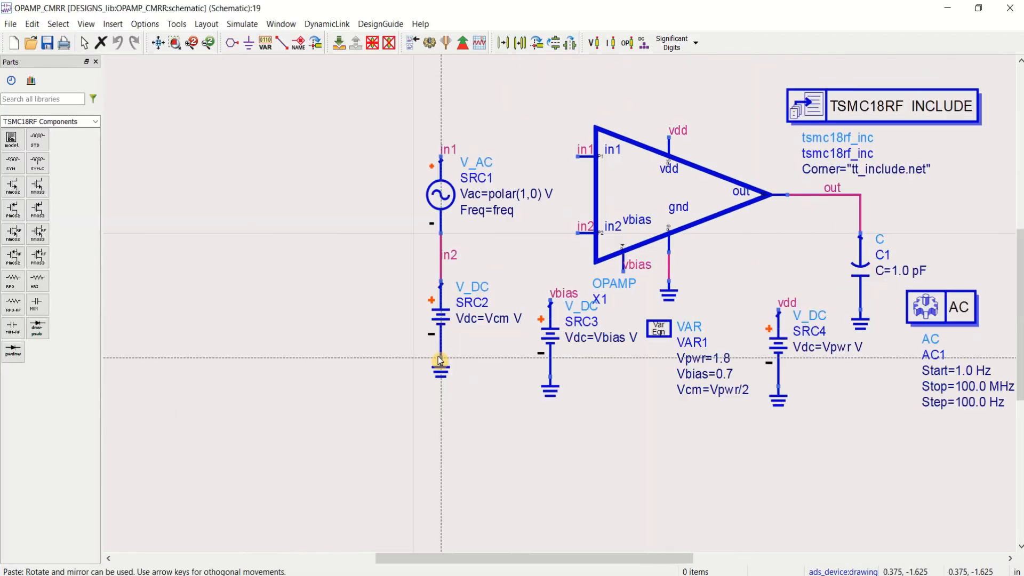
click(268, 389)
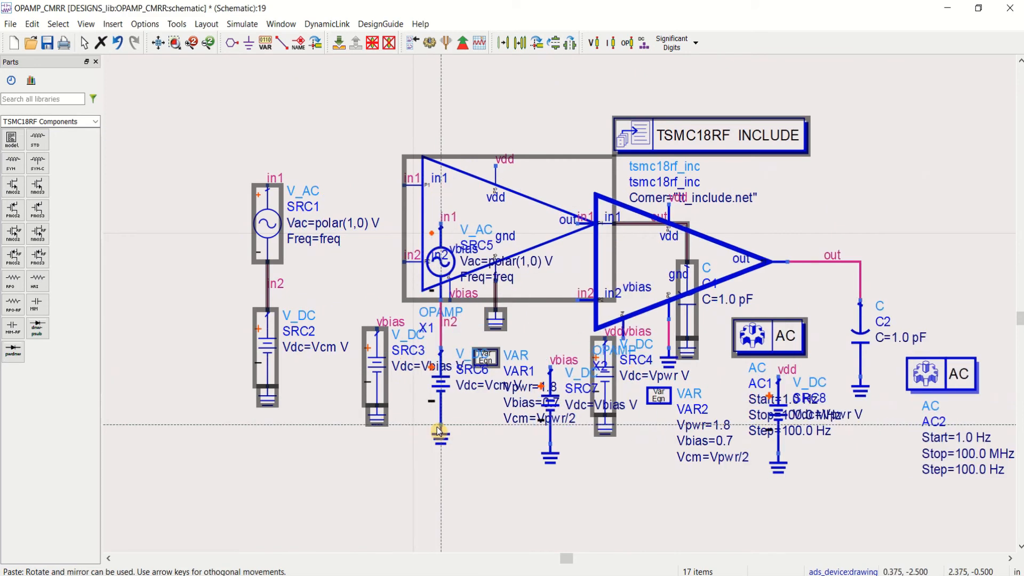
key(Escape)
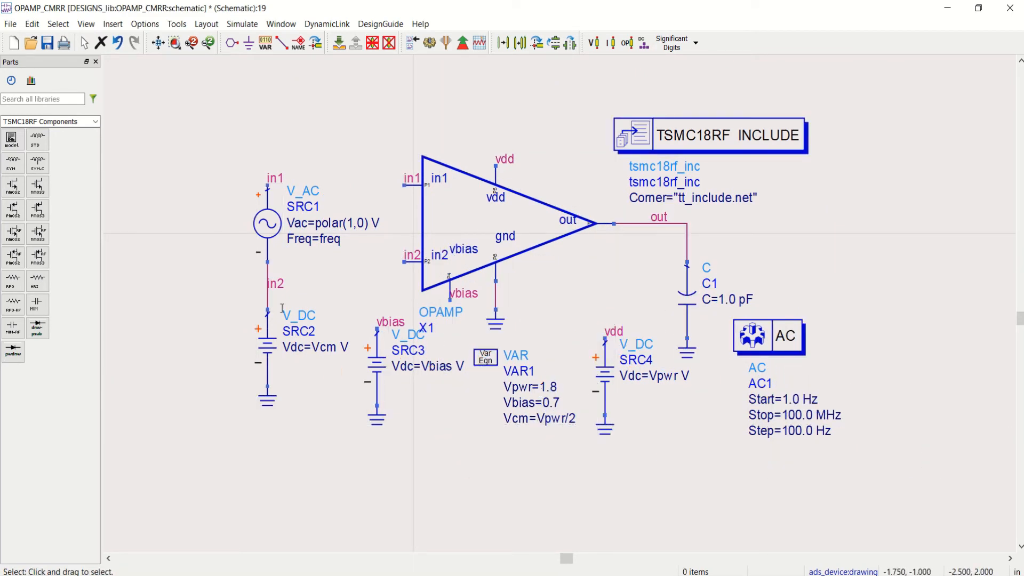
Step: Delete the in2 wire below the SRC1 AC source and the SRC2 DC source beneath it
click(269, 299)
key(Delete)
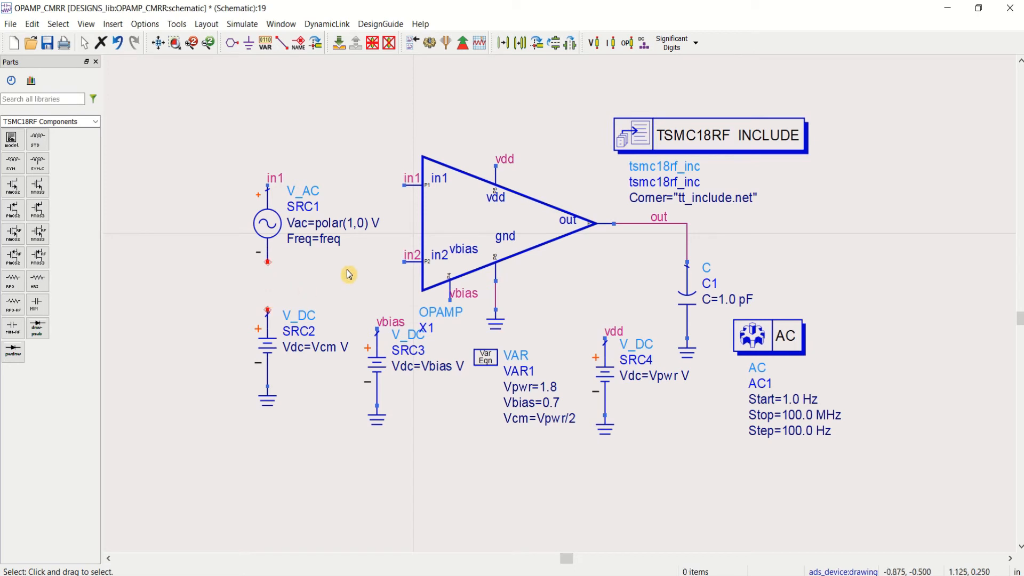
click(271, 366)
key(Delete)
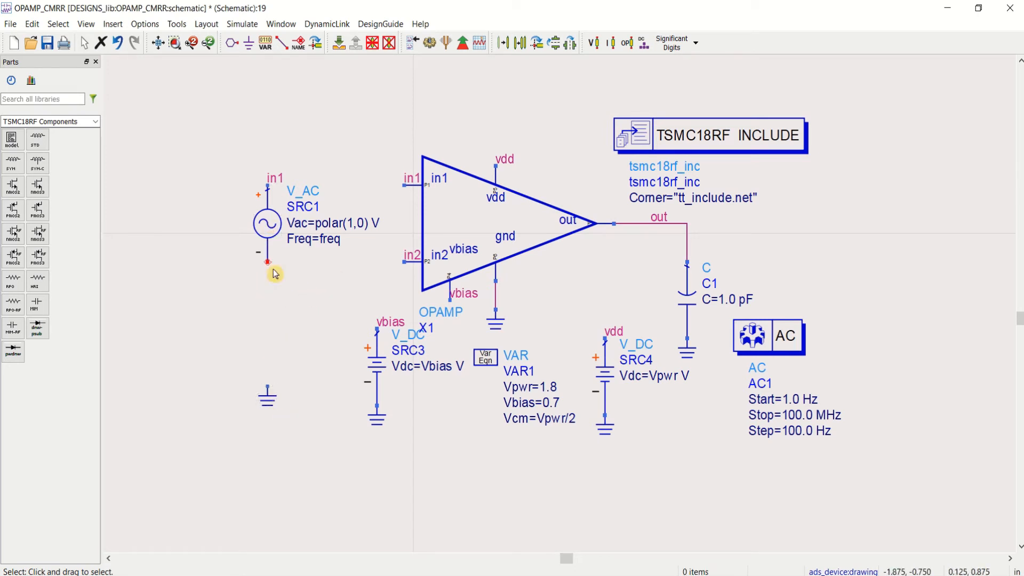
Step: Duplicate the V_AC source SRC1 and place the copy on the free ground symbol below it
click(268, 233)
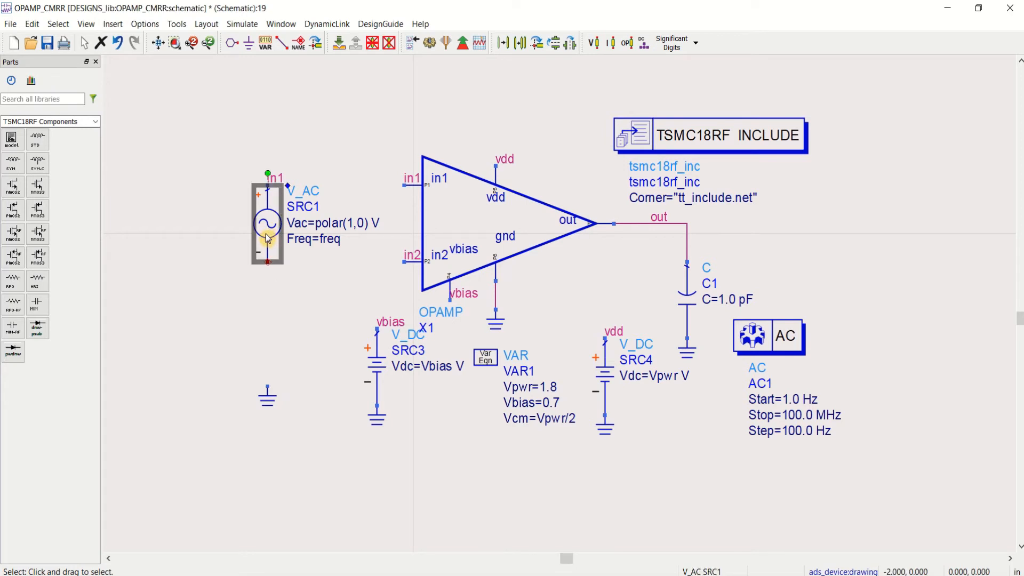
key(ctrl+c)
key(ctrl+v)
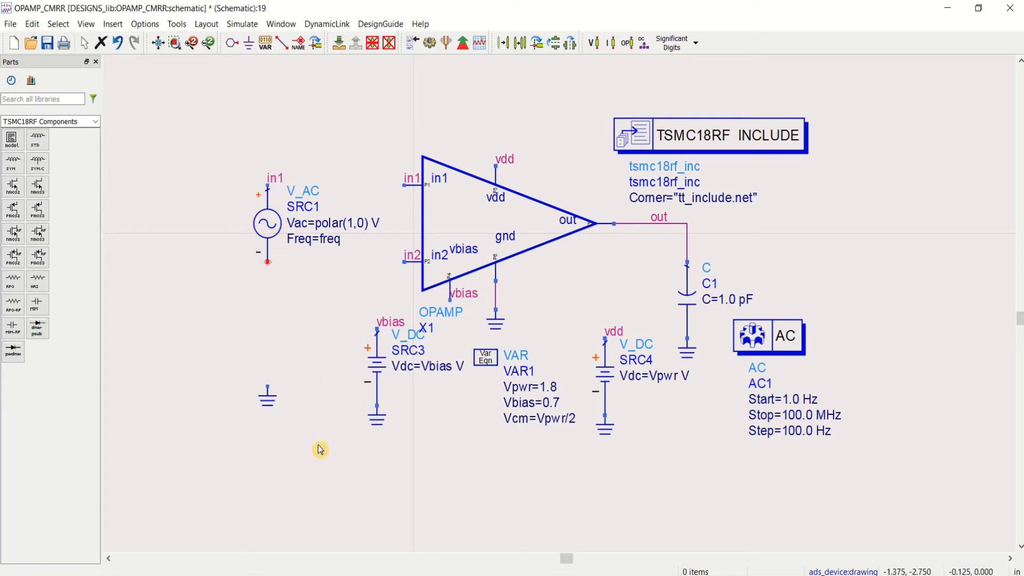
click(267, 387)
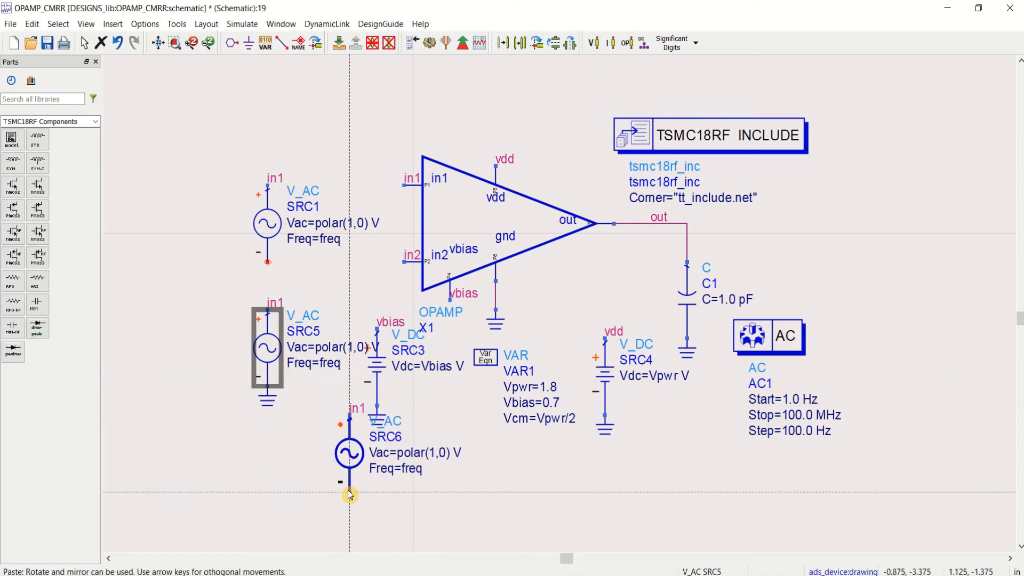
key(Escape)
click(349, 492)
Step: Rename the wire label on the duplicated AC source to in2
double_click(274, 303)
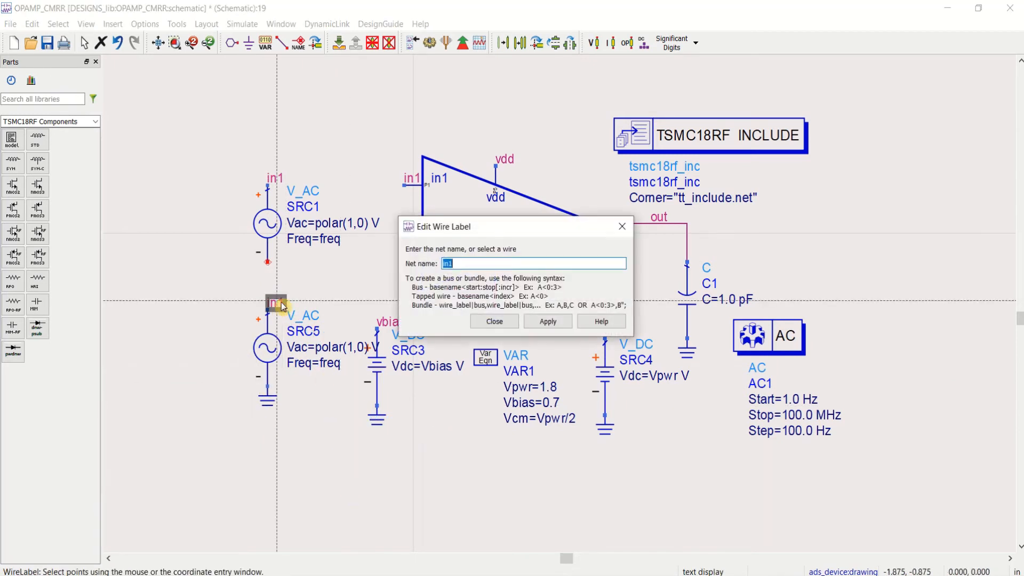
click(453, 264)
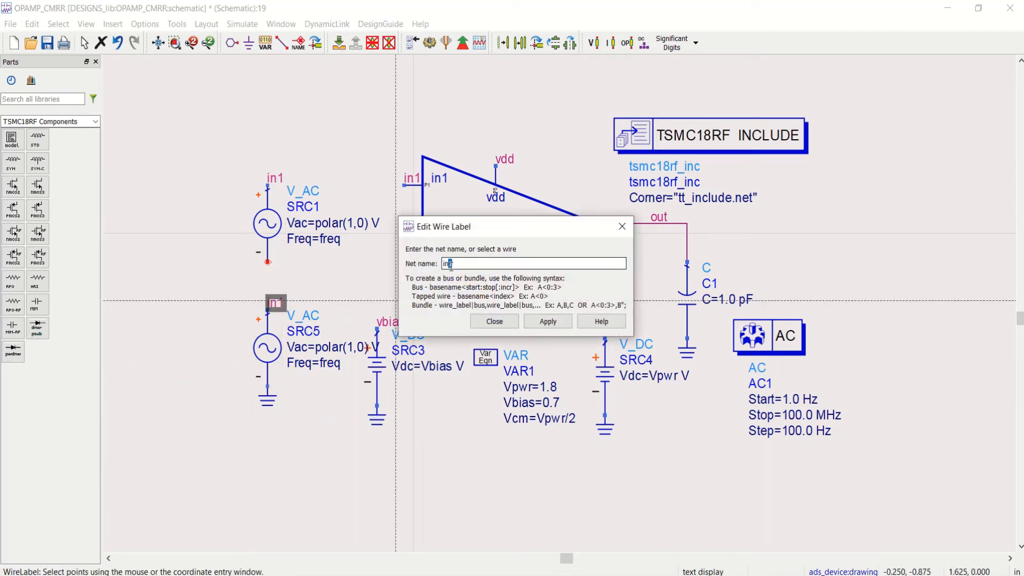
click(357, 146)
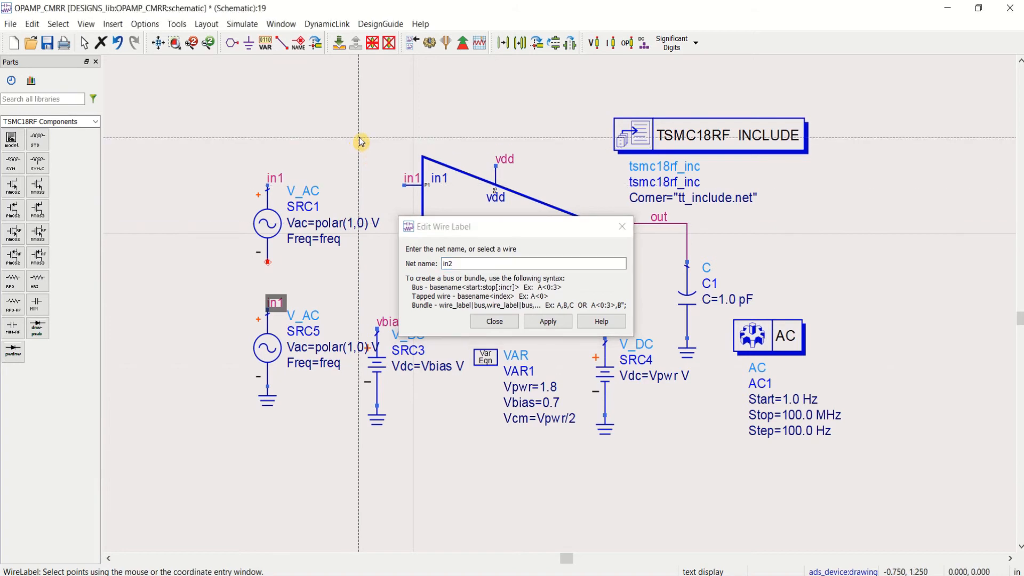
click(548, 321)
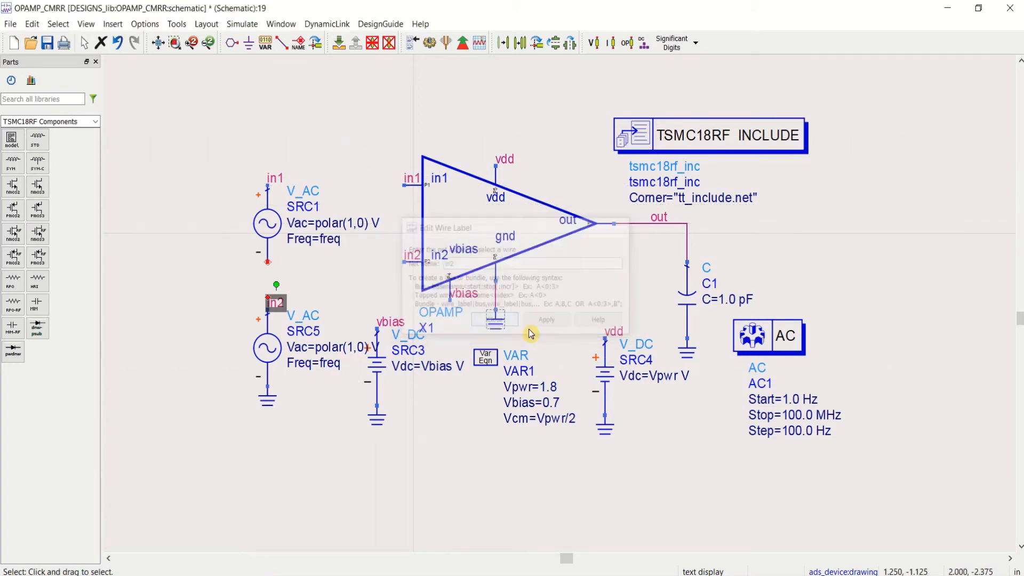
click(492, 483)
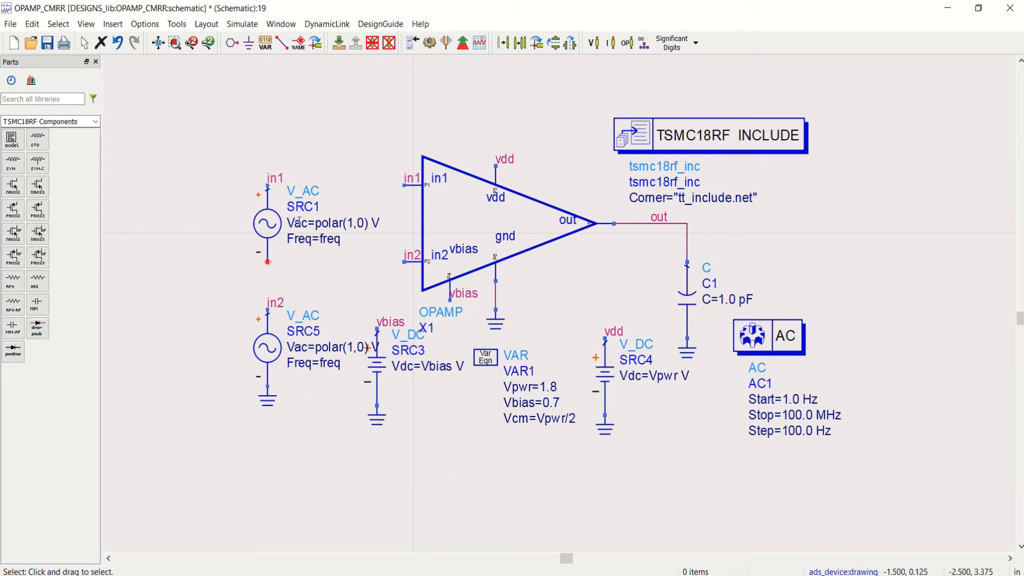
Step: Display the Vdc parameter of the in1 source SRC1 on the schematic and set it to Vpwr/2
double_click(265, 227)
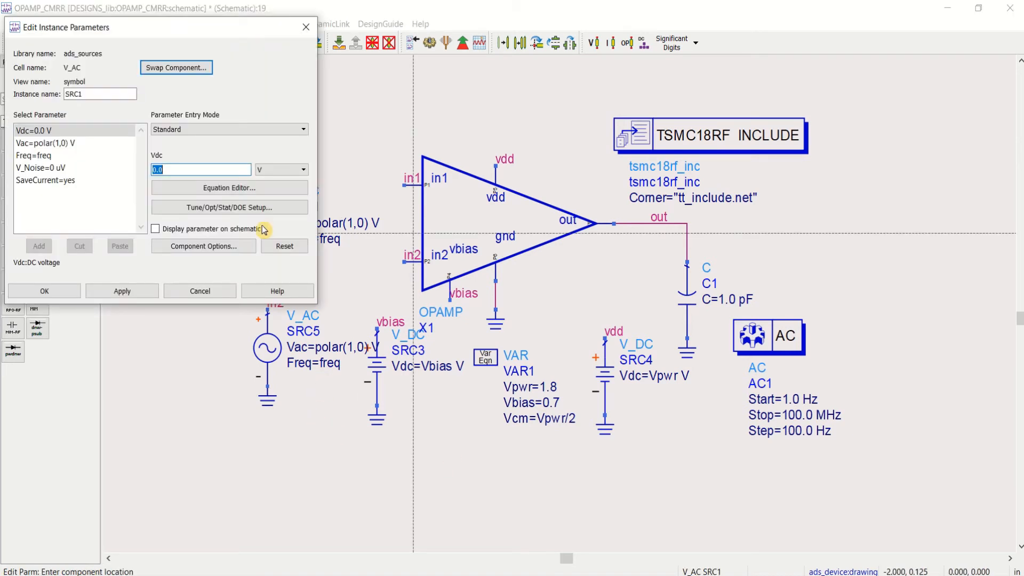
click(48, 133)
click(156, 230)
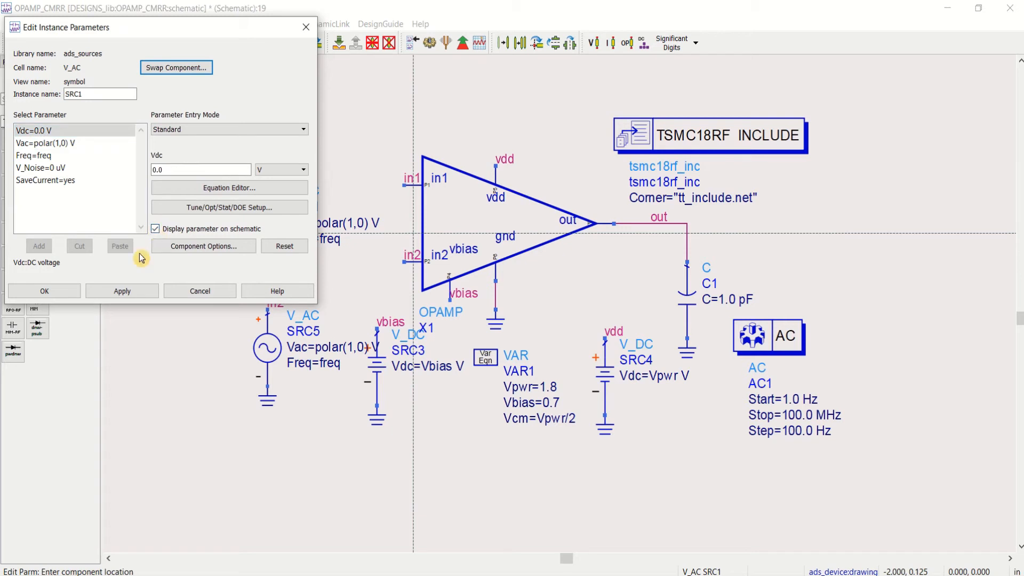
click(122, 291)
click(45, 292)
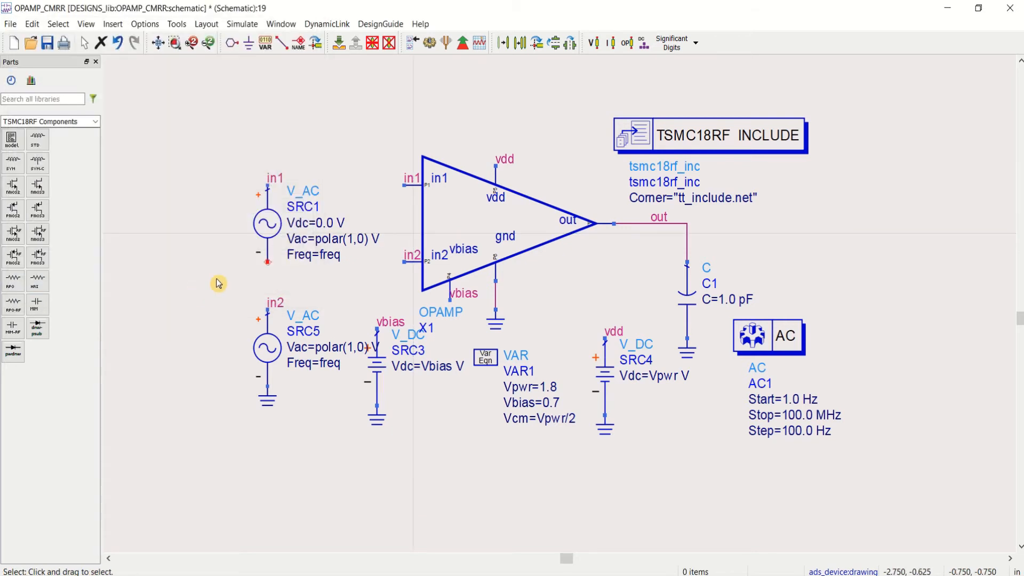
double_click(328, 222)
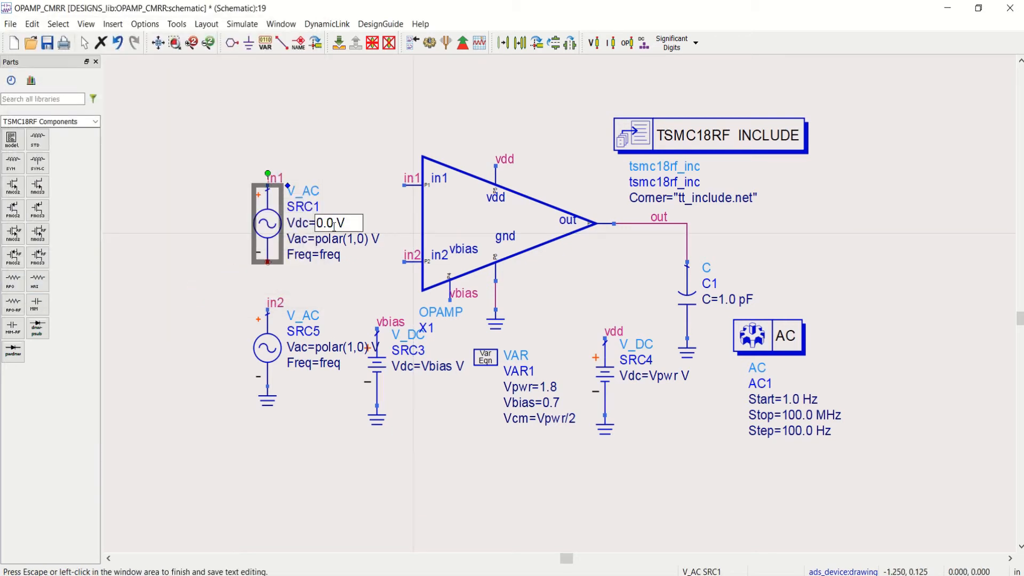
text(Vpwr/2)
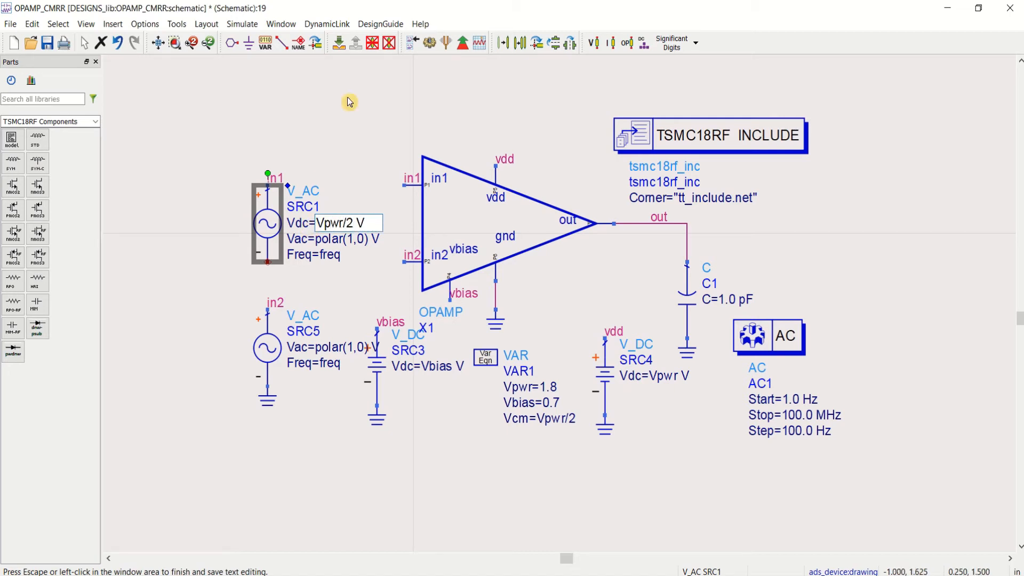
click(344, 99)
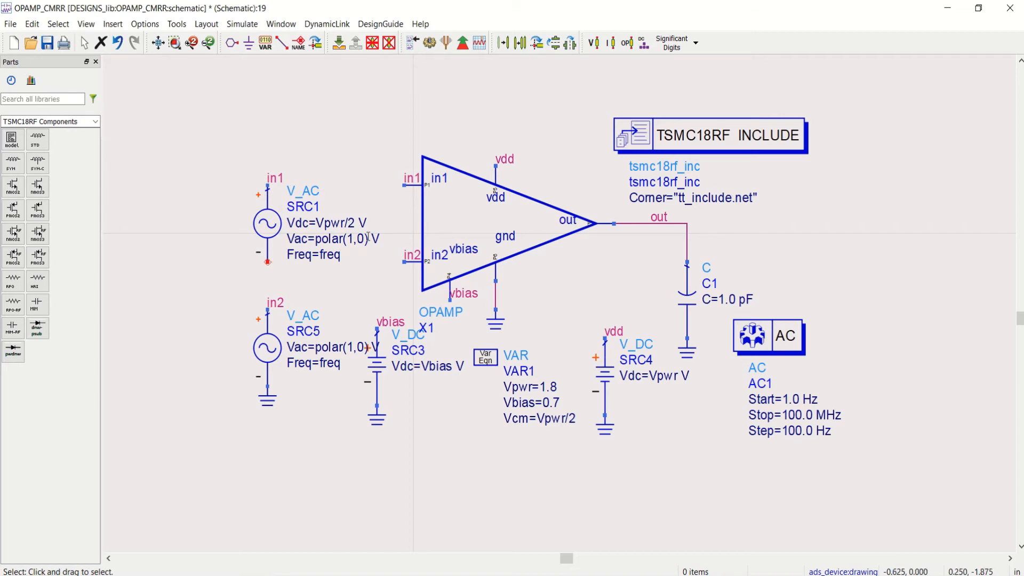
Step: Display the Vdc parameter of the in2 source SRC5 on the schematic and set it to Vpwr/2
double_click(276, 348)
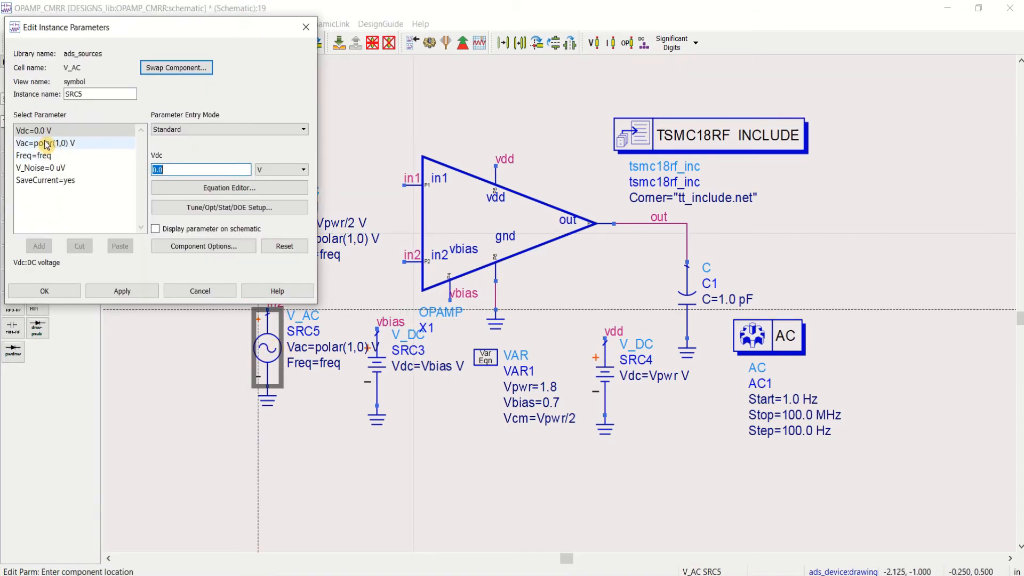
click(161, 228)
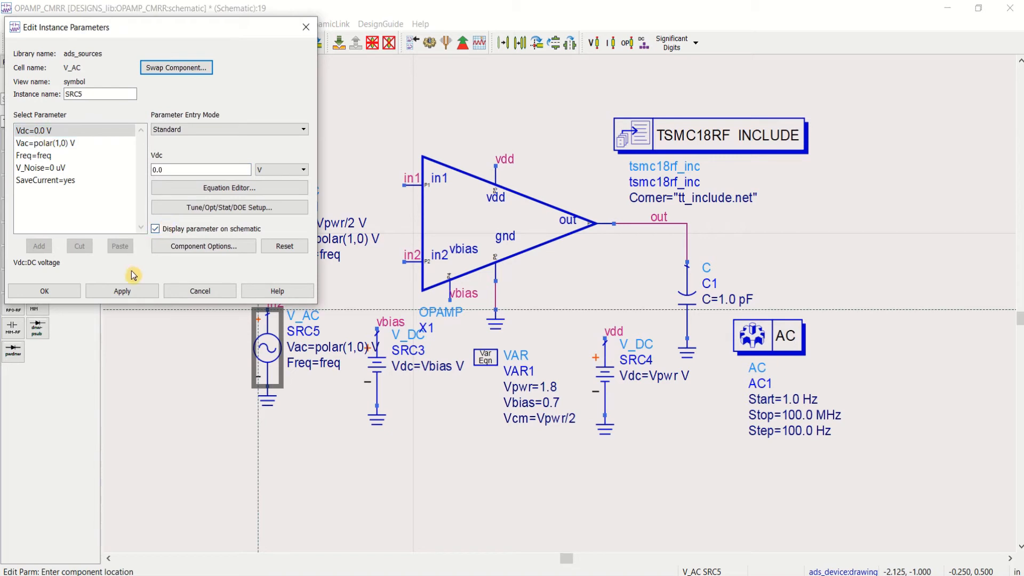
click(123, 291)
click(47, 290)
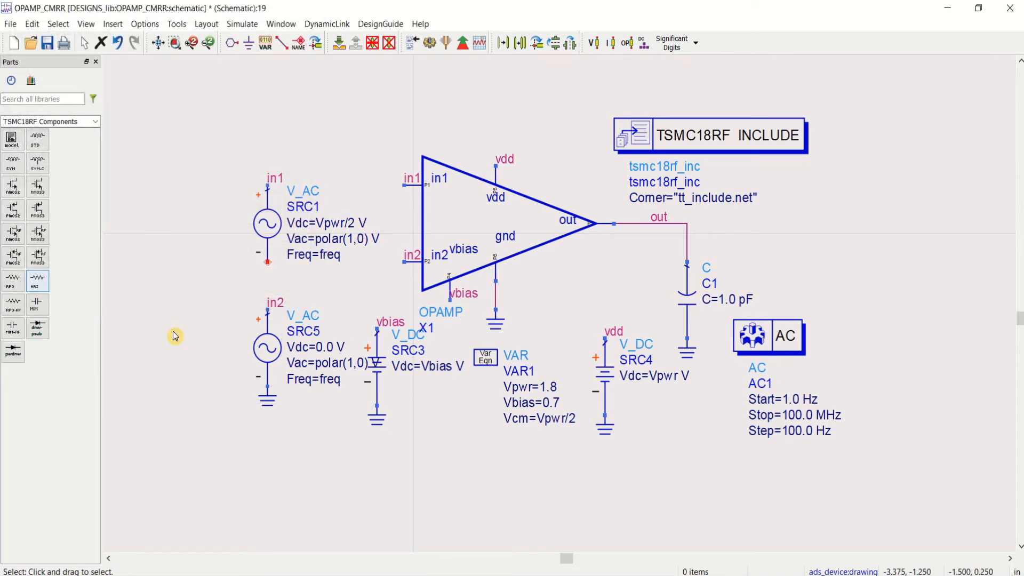
double_click(326, 348)
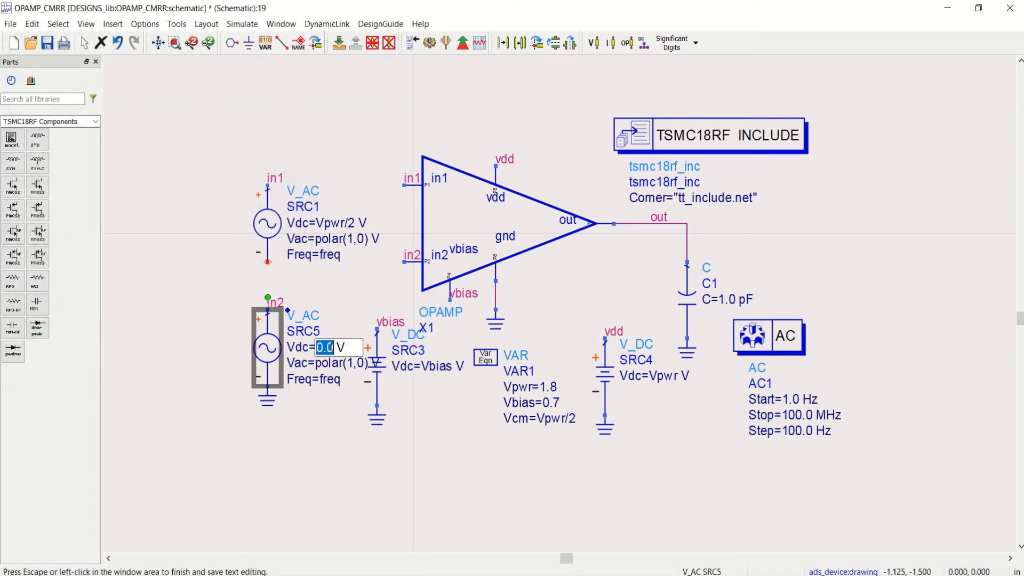
text(V)
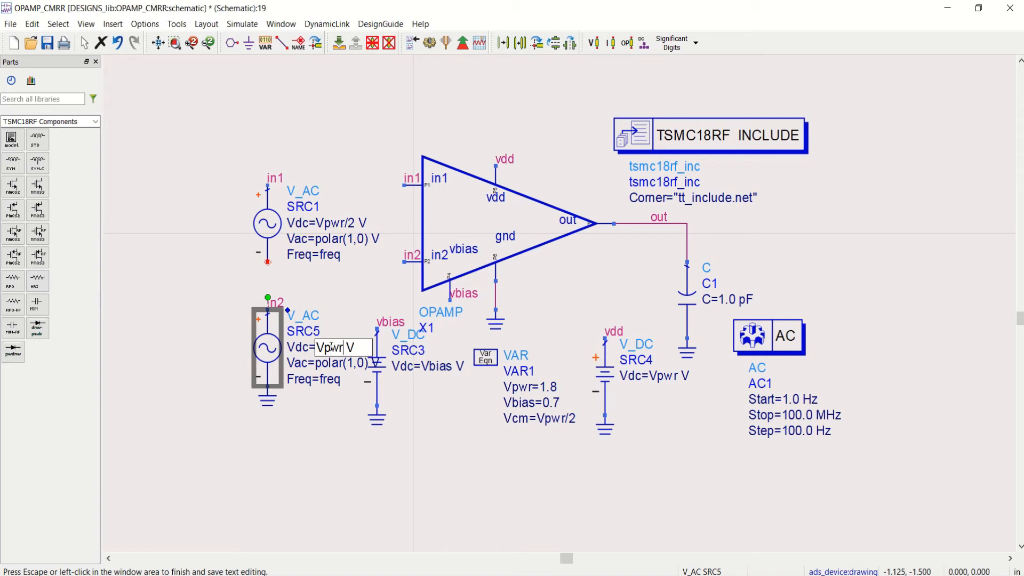
text(pwr/2)
click(325, 483)
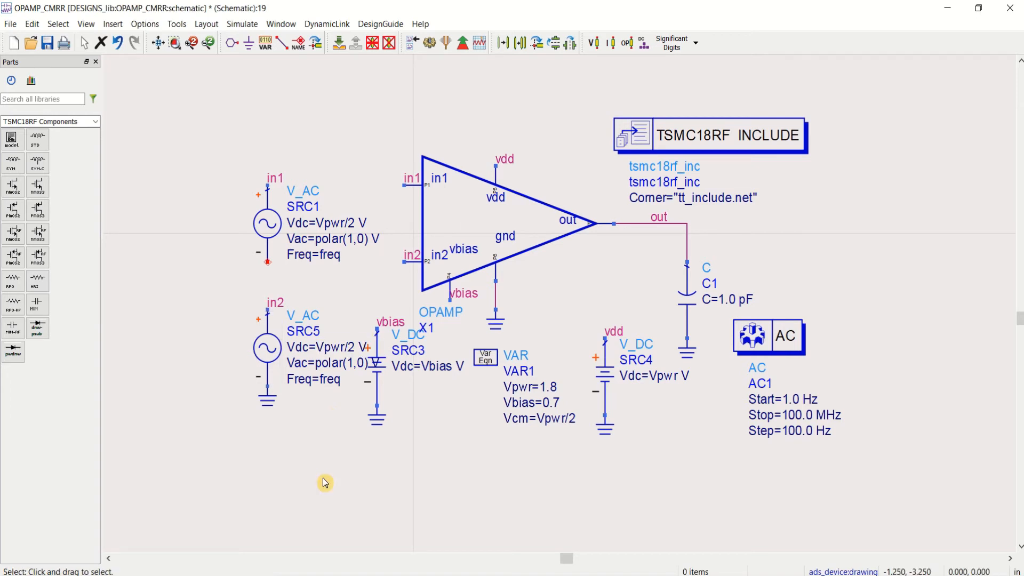
Step: Shift the in2 source SRC5 and its ground symbol slightly left to clear the vbias source SRC3
drag(223, 291, 297, 400)
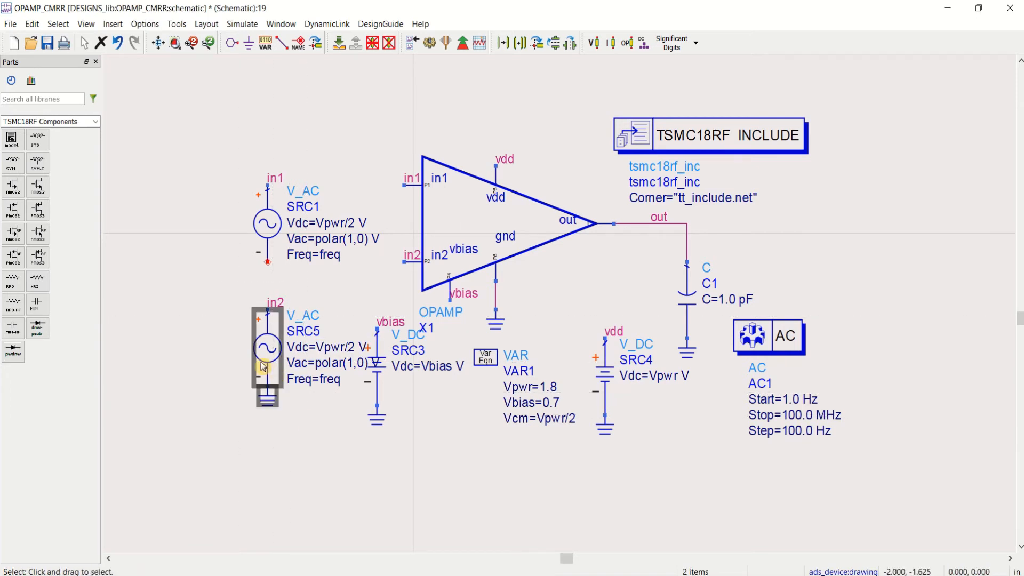
drag(265, 367, 247, 367)
click(192, 43)
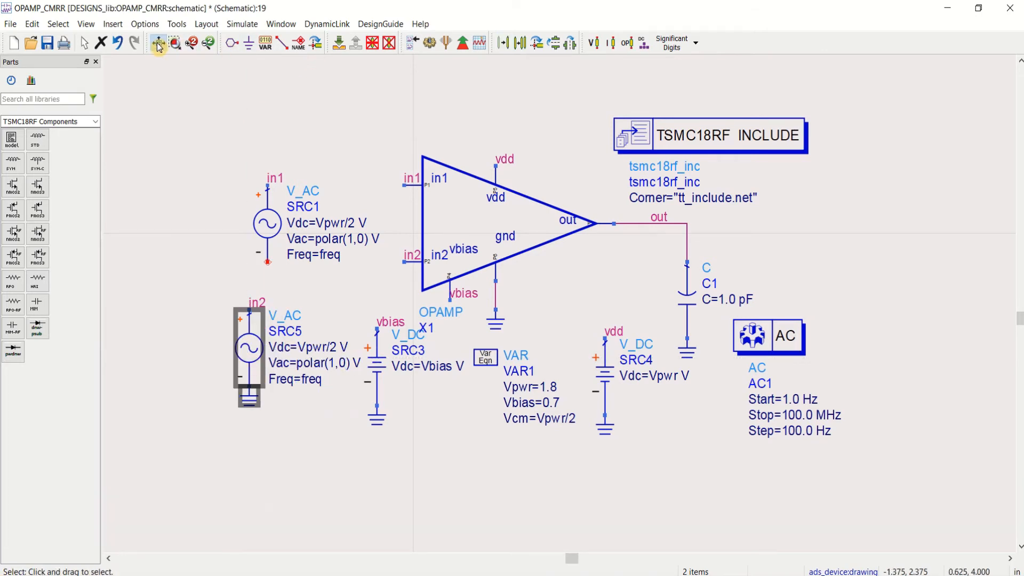
click(369, 122)
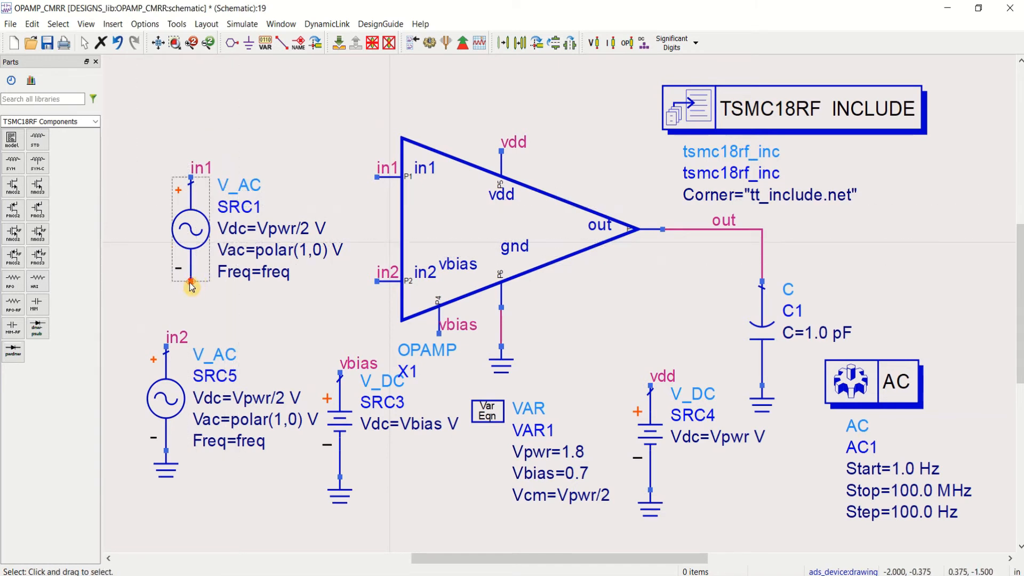
Step: Add a wire label out to the open negative terminal of the in1 source SRC1
click(298, 42)
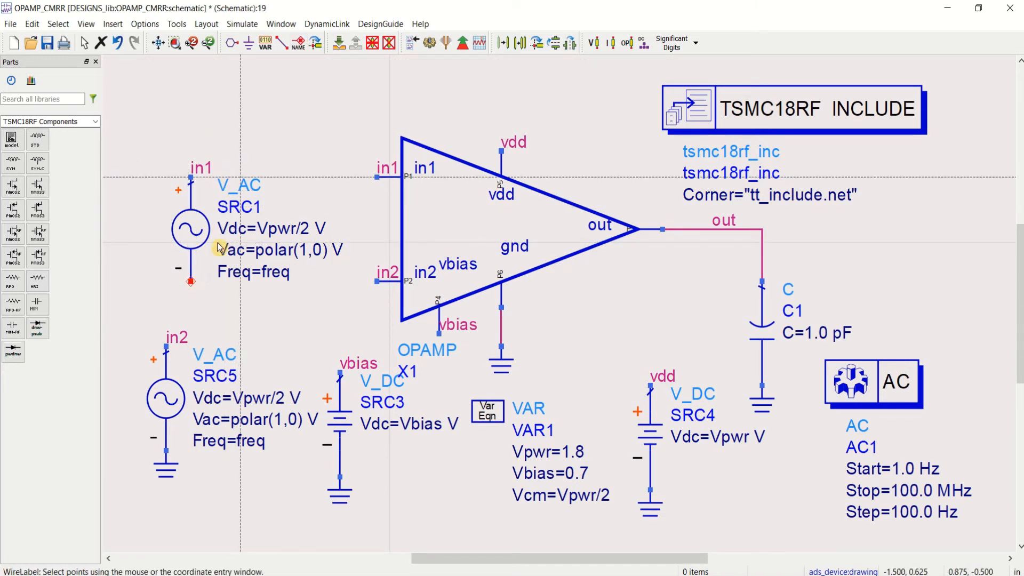
click(192, 282)
text(out)
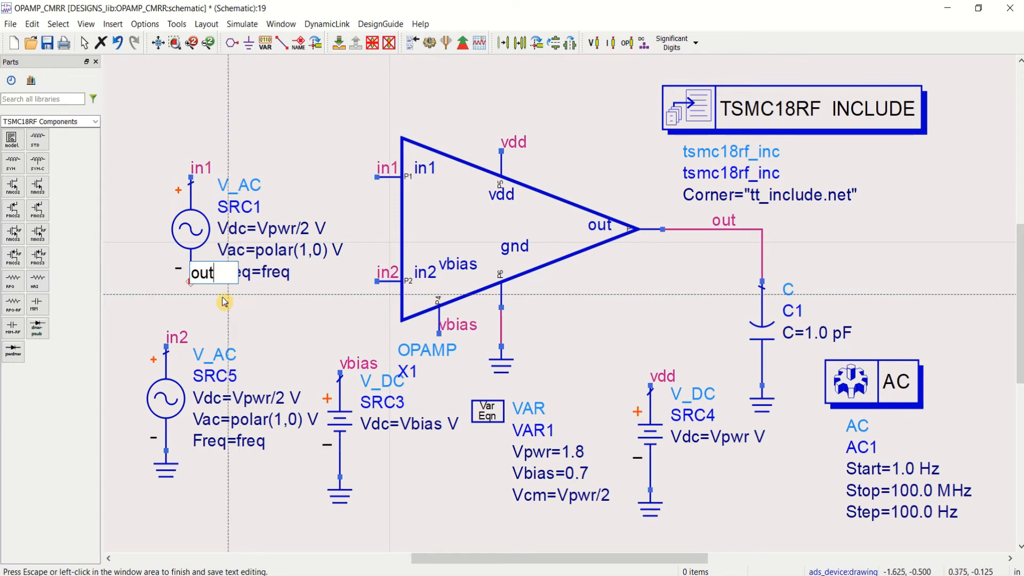
click(149, 244)
key(Escape)
scroll(453, 245, down, 1)
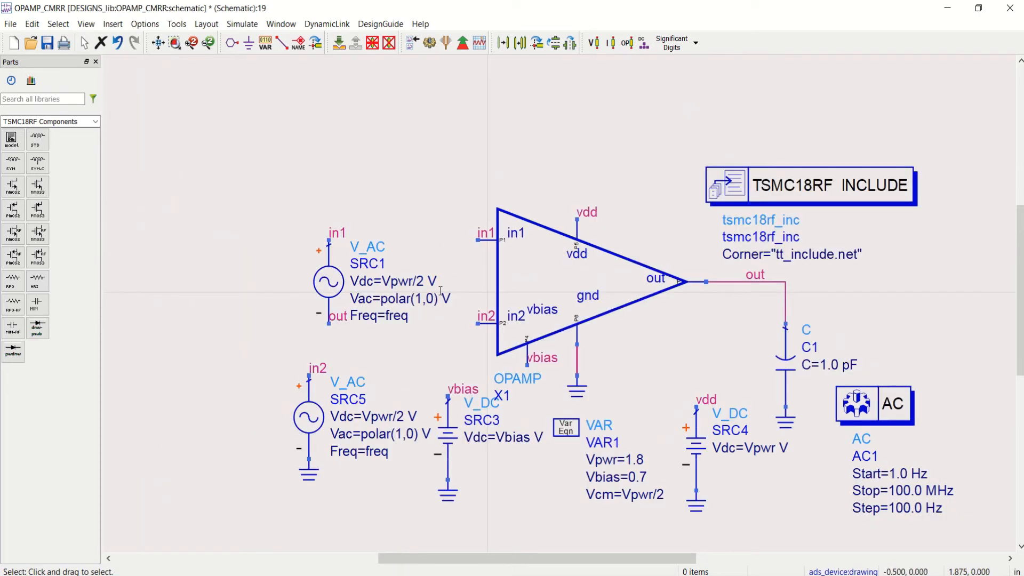
Step: Rotate SRC1 to horizontal with in1 on its left end and out on its right, and place it above SRC5
click(370, 277)
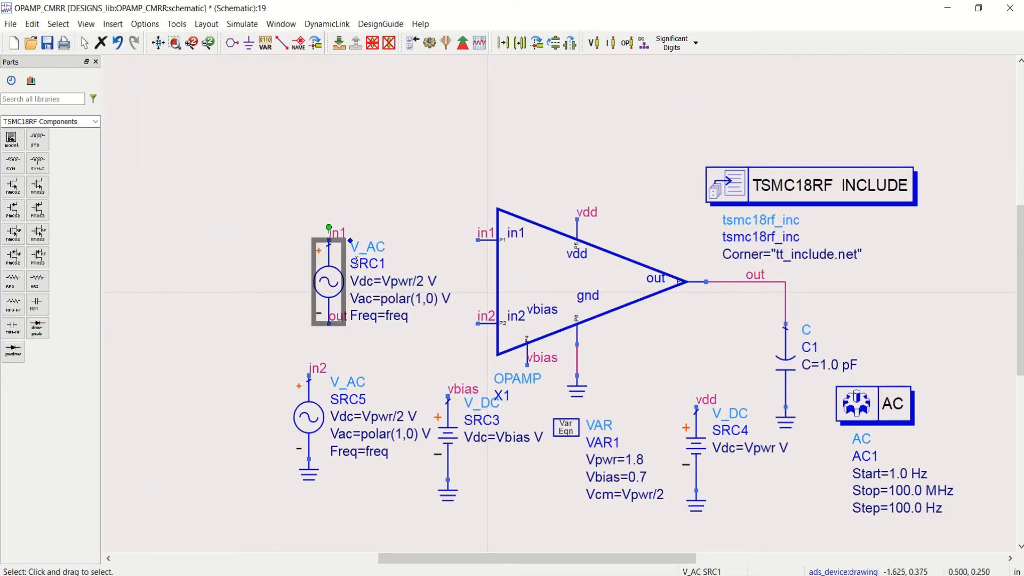
key(ctrl+r)
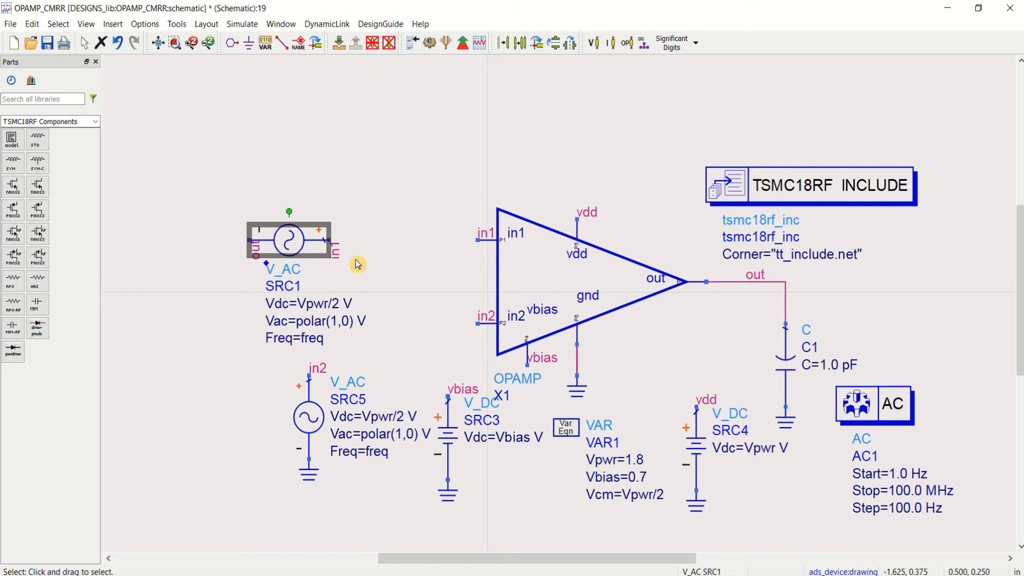
key(ctrl+r)
key(ctrl+r)
drag(361, 249, 599, 93)
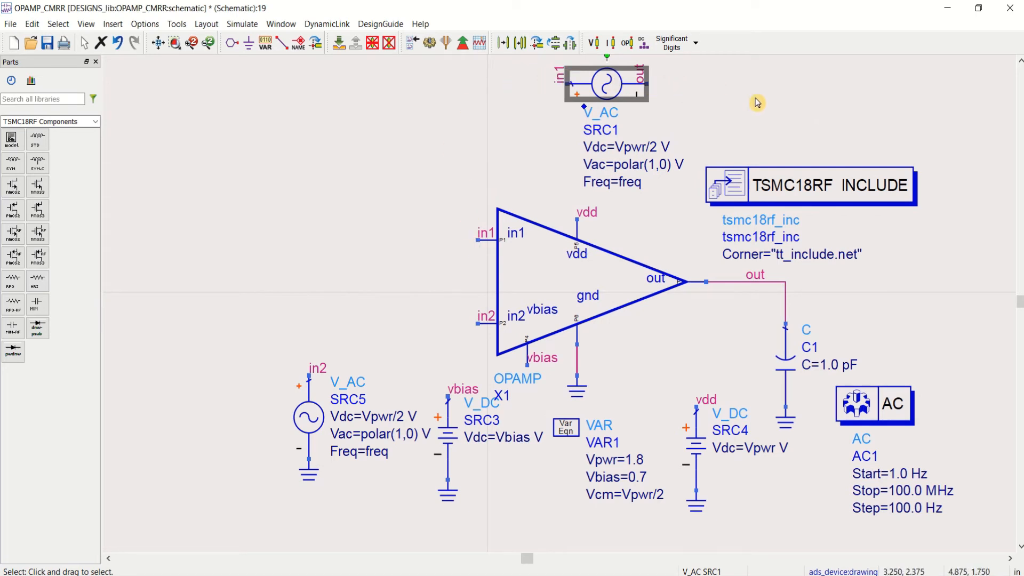
drag(602, 92, 326, 221)
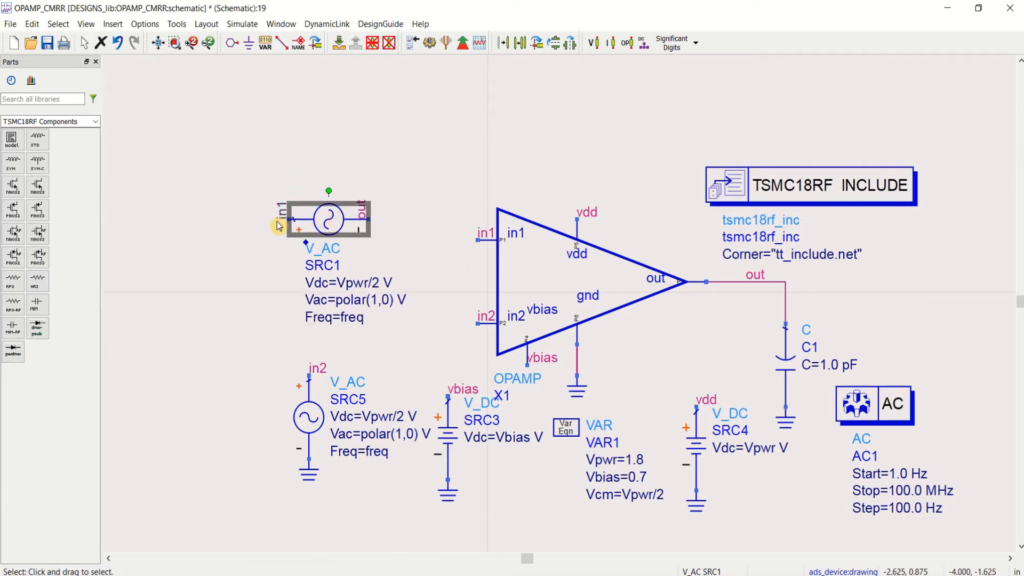
click(389, 127)
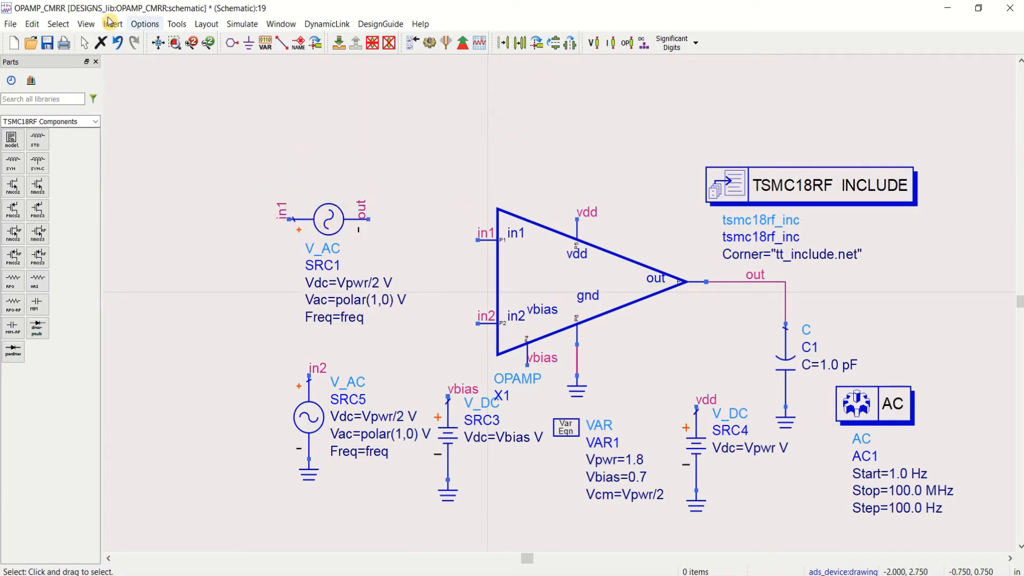
Step: Save the OPAMP_CMRR schematic, run its AC simulation and maximize the resulting data display
click(47, 43)
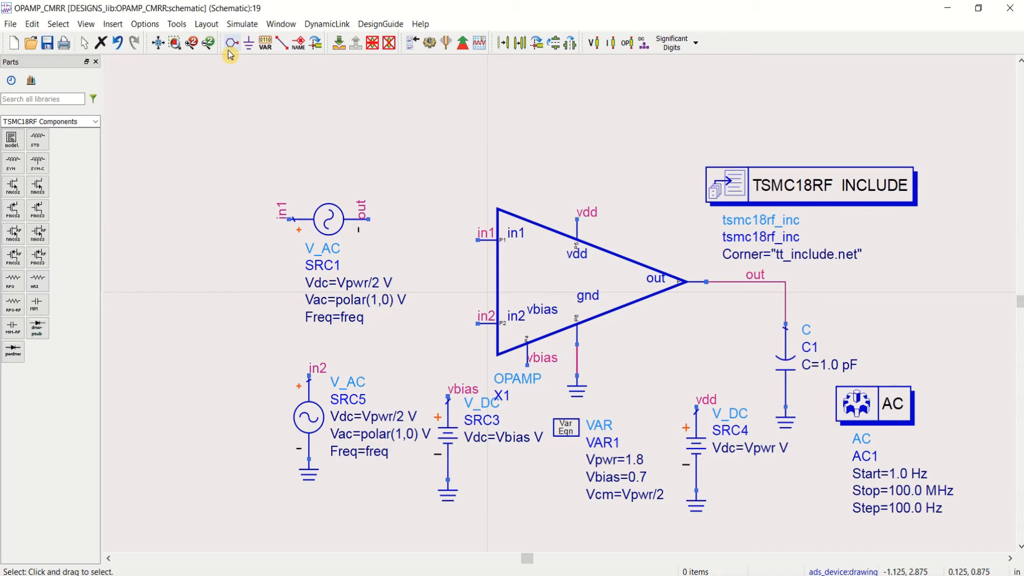
click(158, 43)
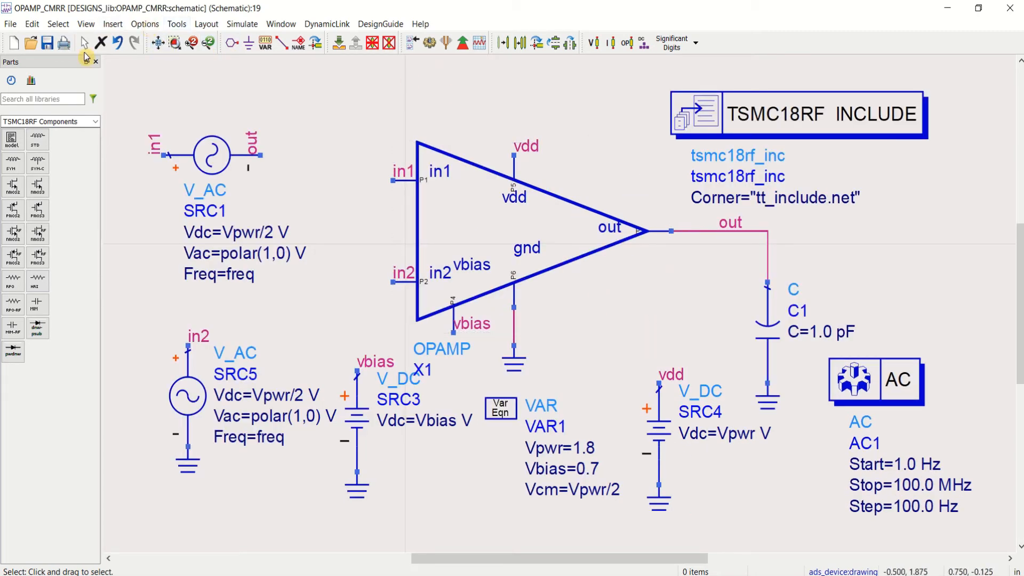
click(429, 45)
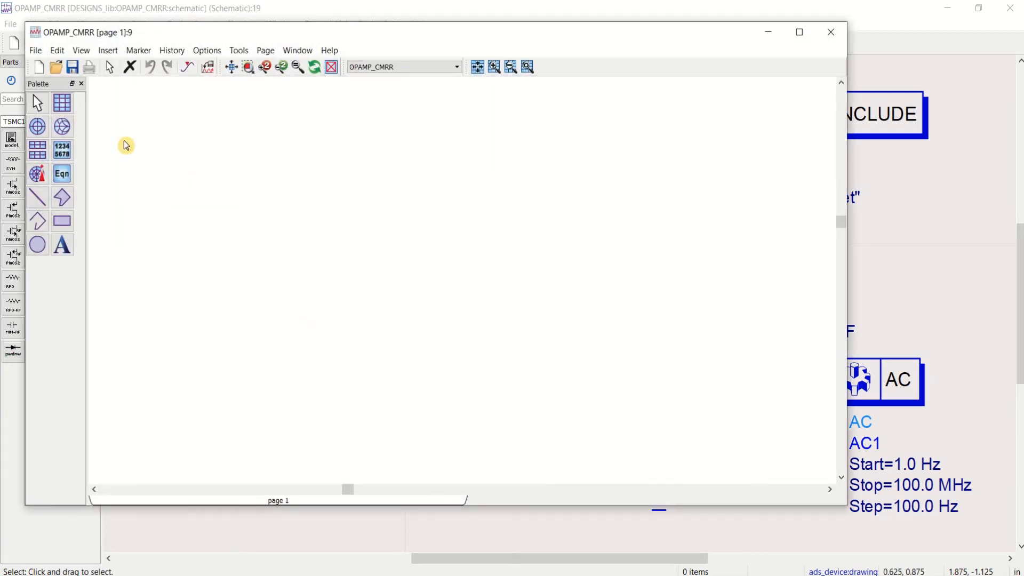
click(800, 32)
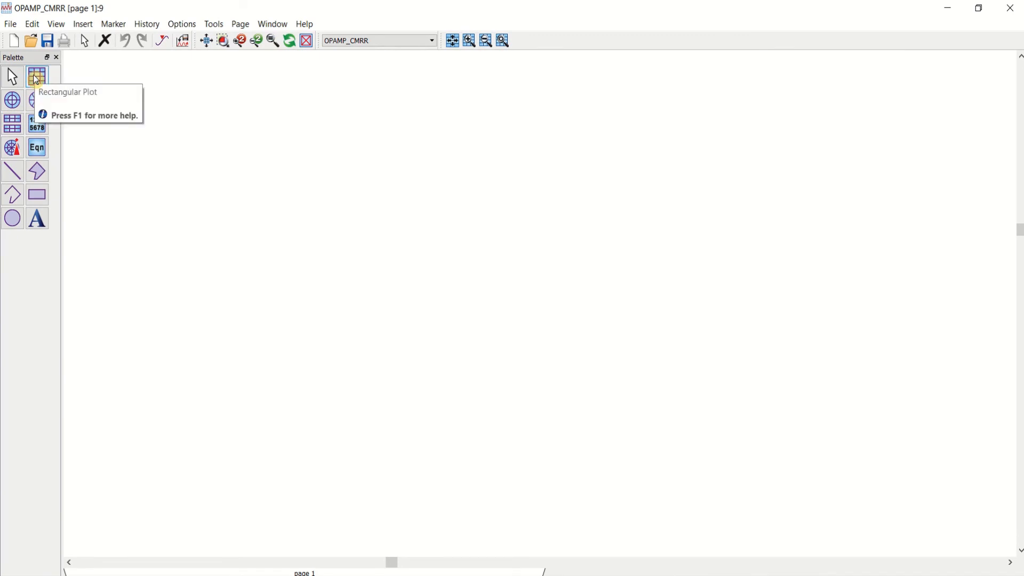
Step: Insert a rectangular plot of out in dB on the empty data display page
click(36, 79)
click(184, 164)
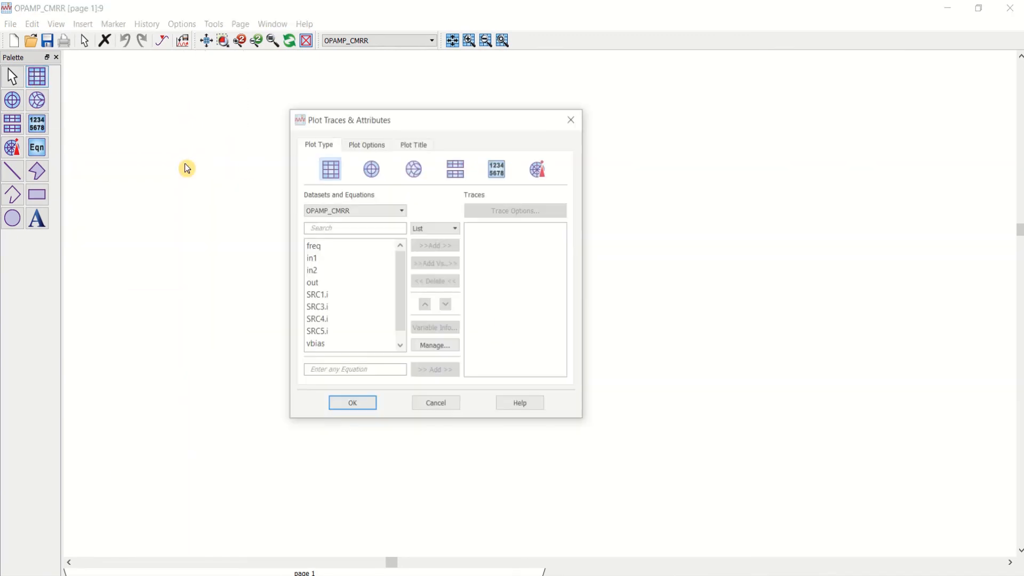
double_click(331, 283)
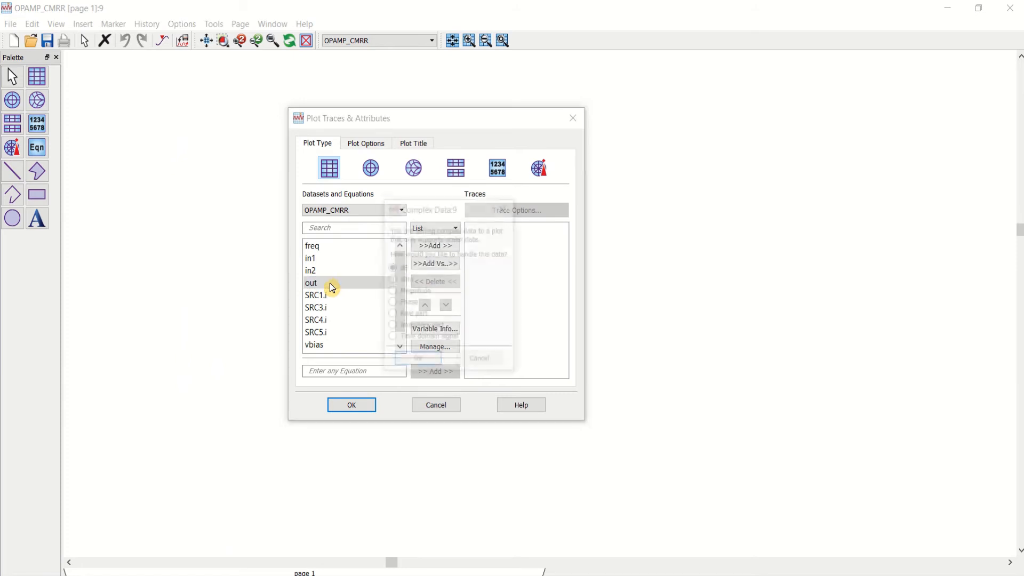
click(414, 361)
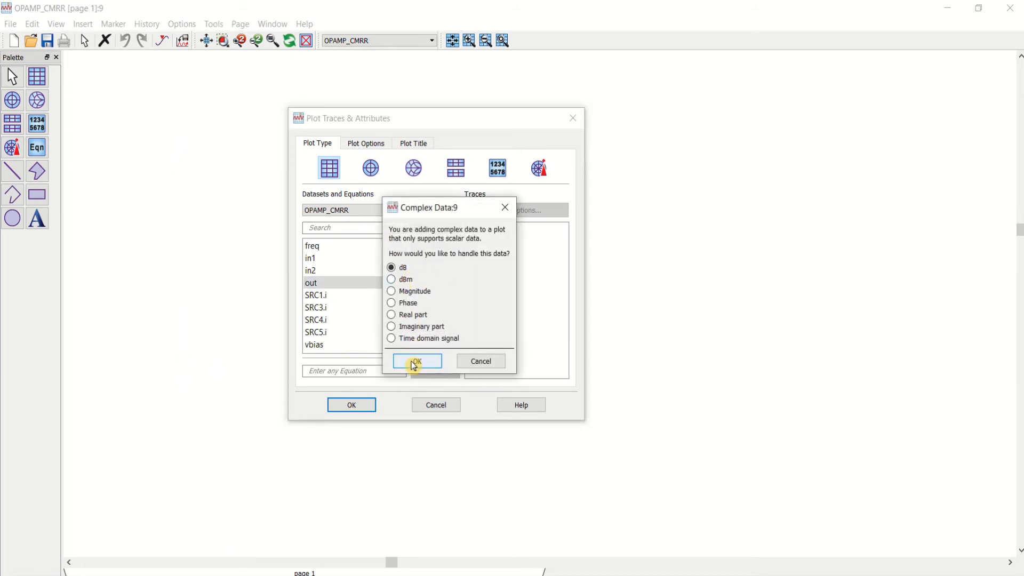
click(357, 406)
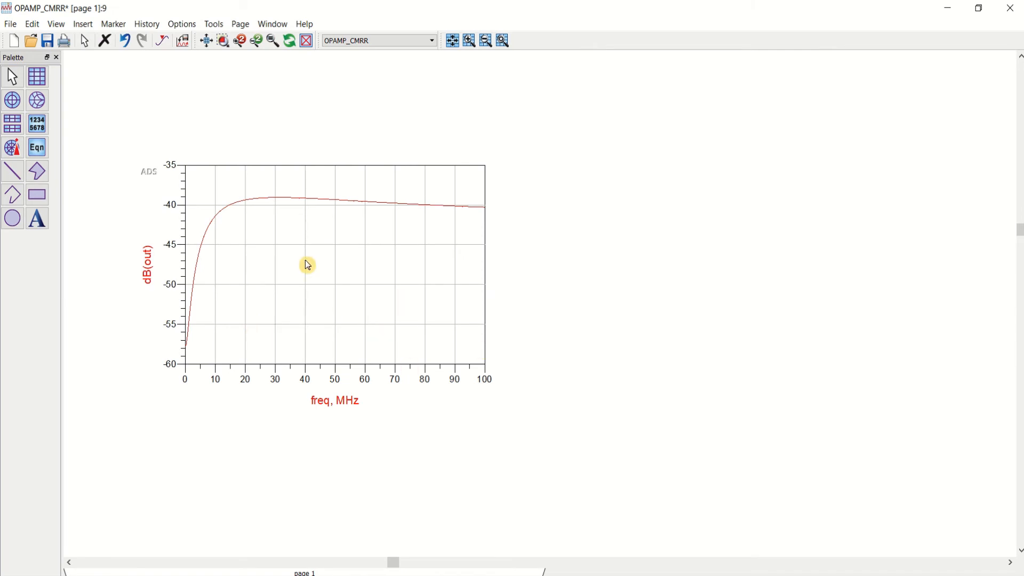
Step: Change the X axis of the dB(out) plot to a log scale
double_click(308, 265)
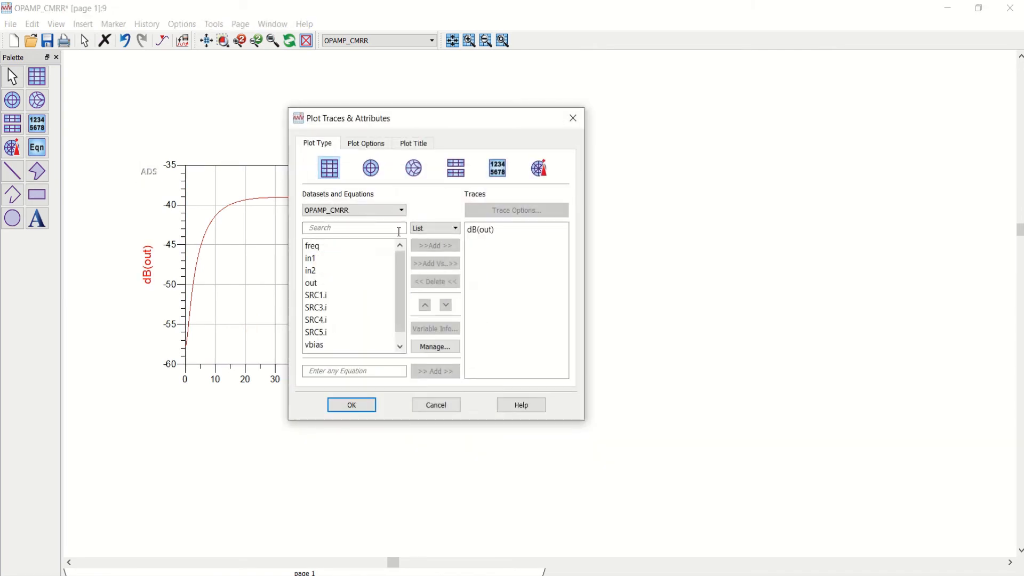
click(373, 148)
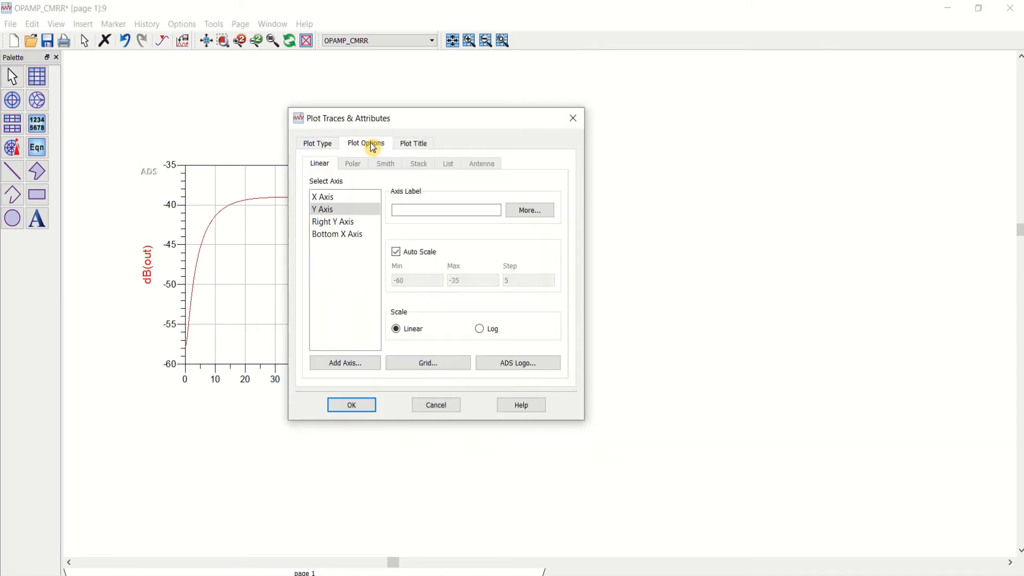
click(344, 198)
click(479, 330)
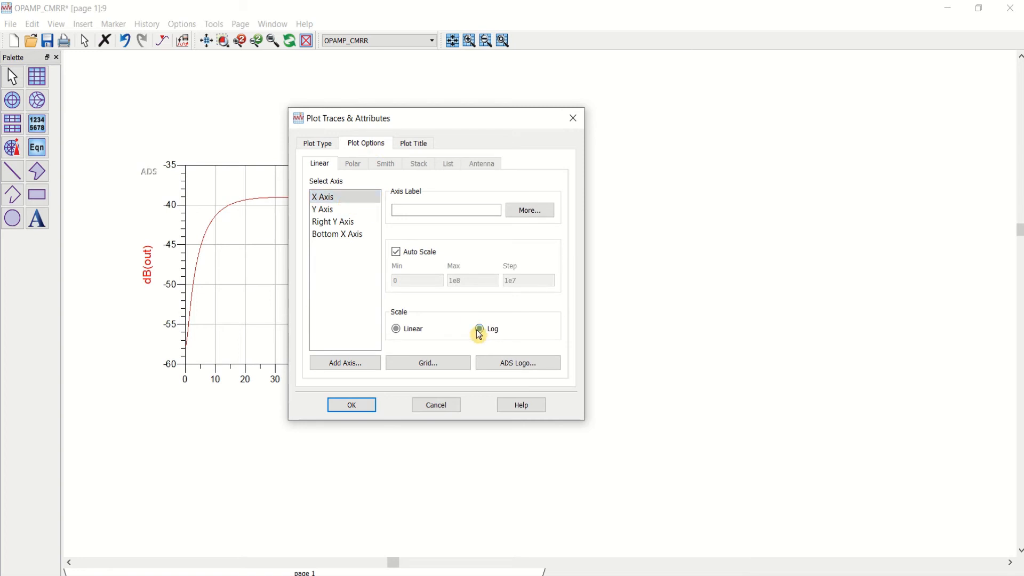
click(353, 405)
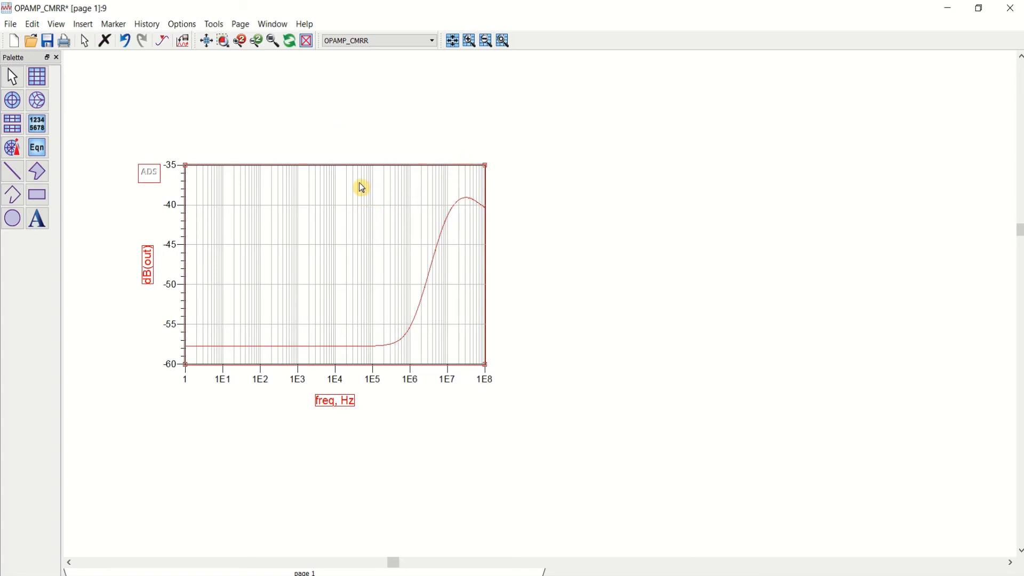
Step: Insert a second rectangular plot beside the dB plot, showing the phase of out
click(46, 80)
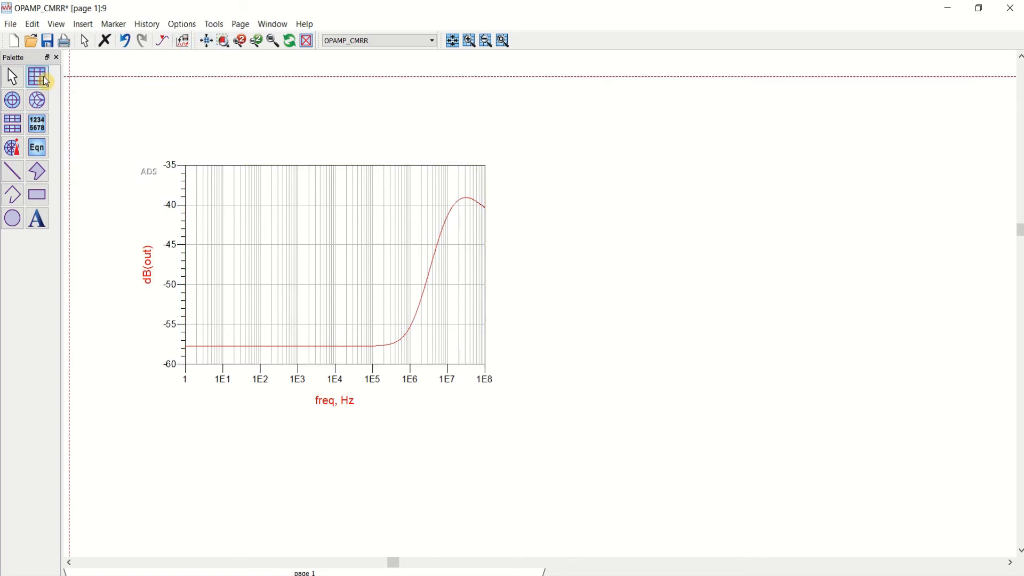
click(563, 165)
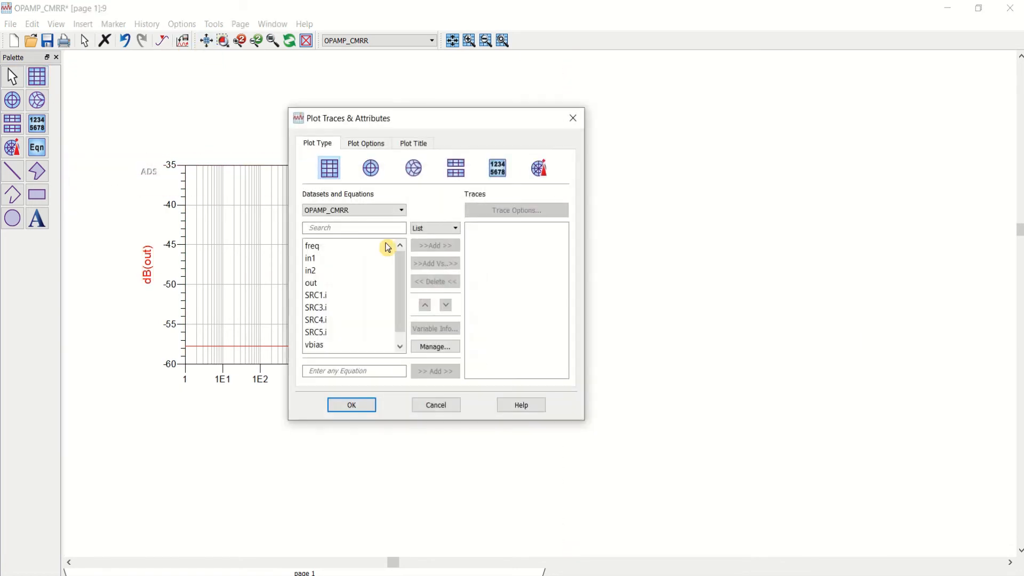
click(326, 282)
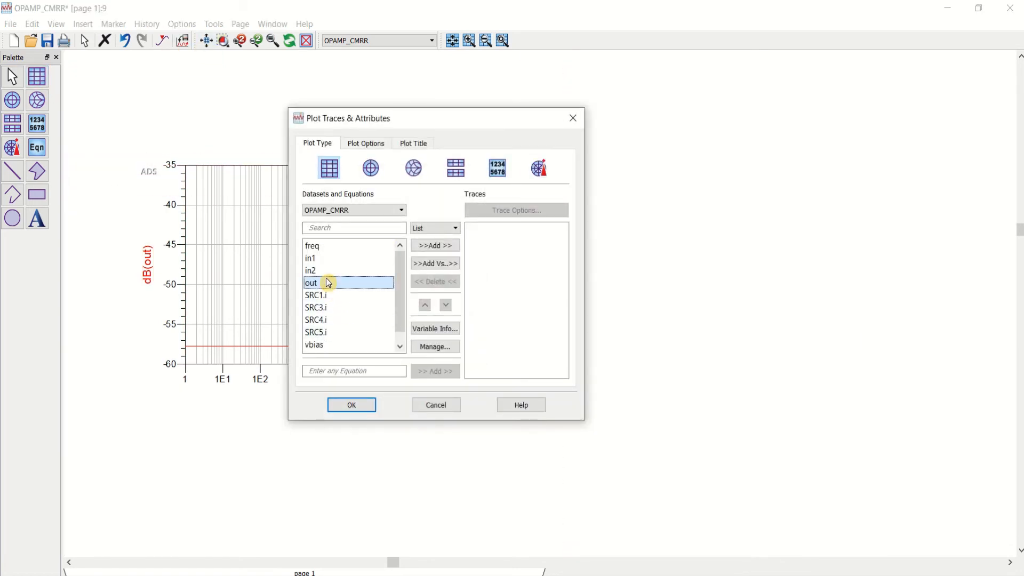
click(437, 246)
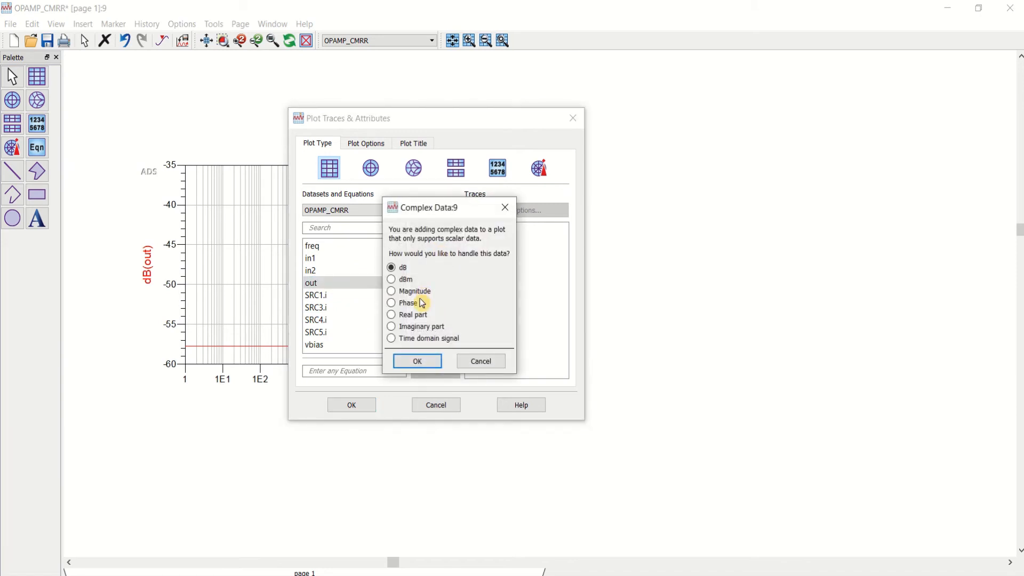
click(416, 361)
click(364, 408)
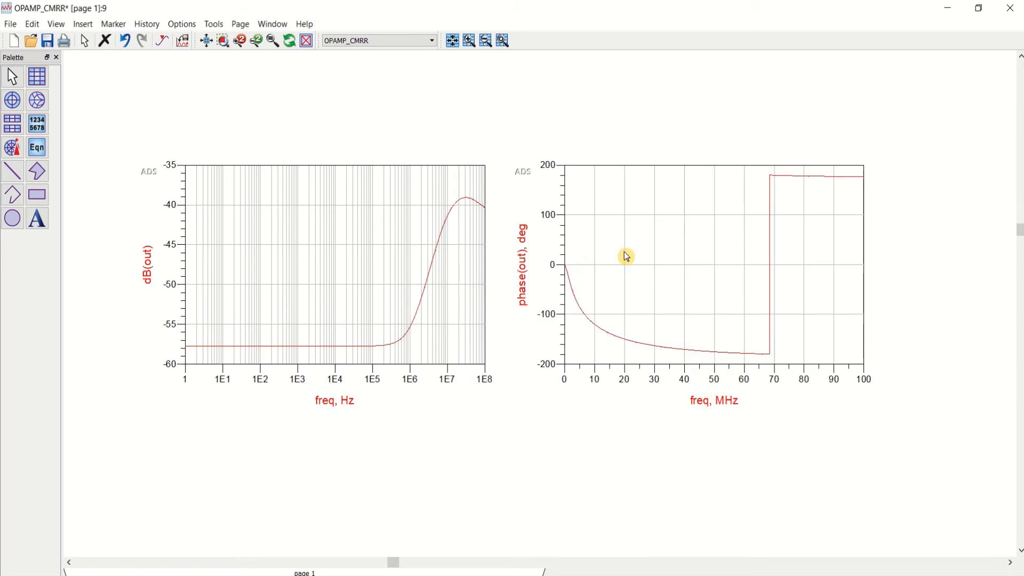
Step: Change the X axis of the phase(out) plot to a log scale and save the data display
double_click(675, 234)
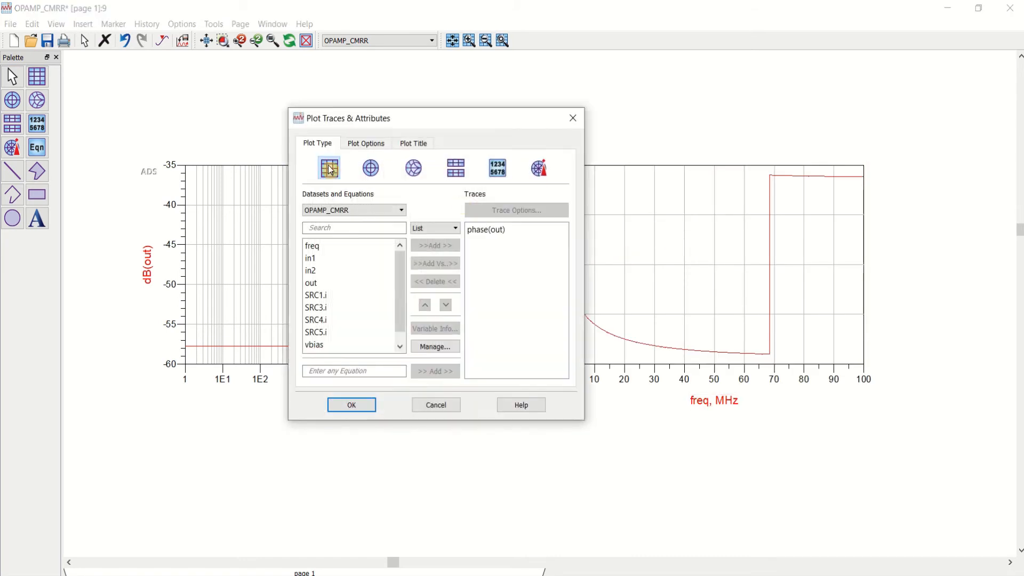
click(366, 143)
click(327, 198)
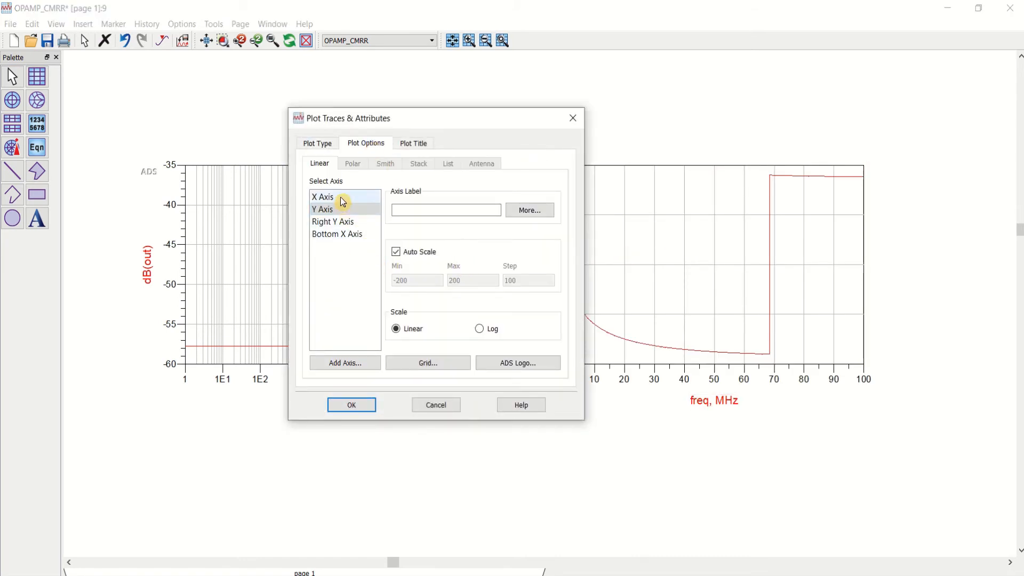
click(480, 330)
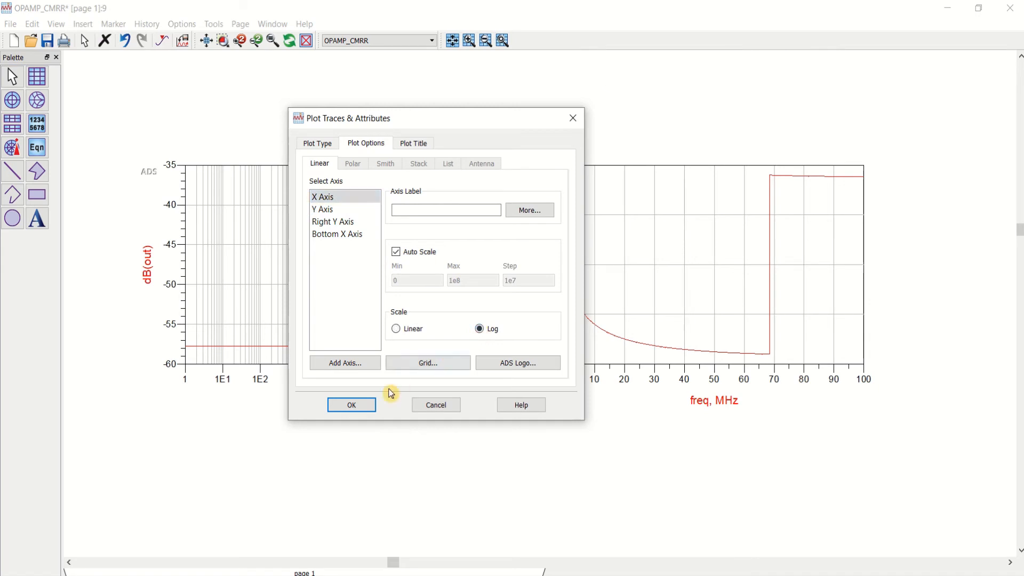
click(361, 407)
click(690, 117)
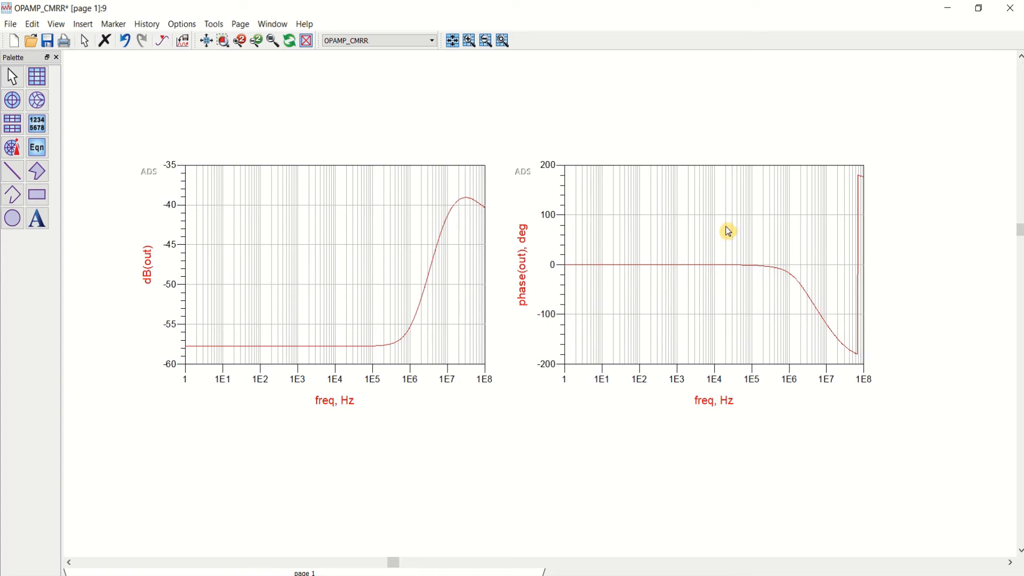
click(47, 41)
Step: Place a marker at 1 Hz on the dB(out) curve and move its readout box inside the plot area
click(207, 40)
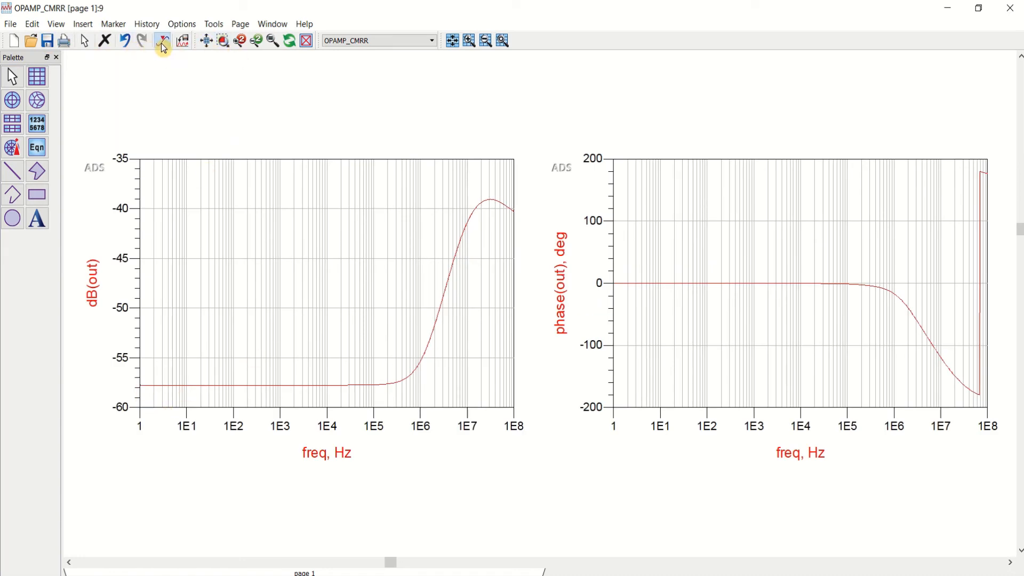
click(164, 42)
click(148, 389)
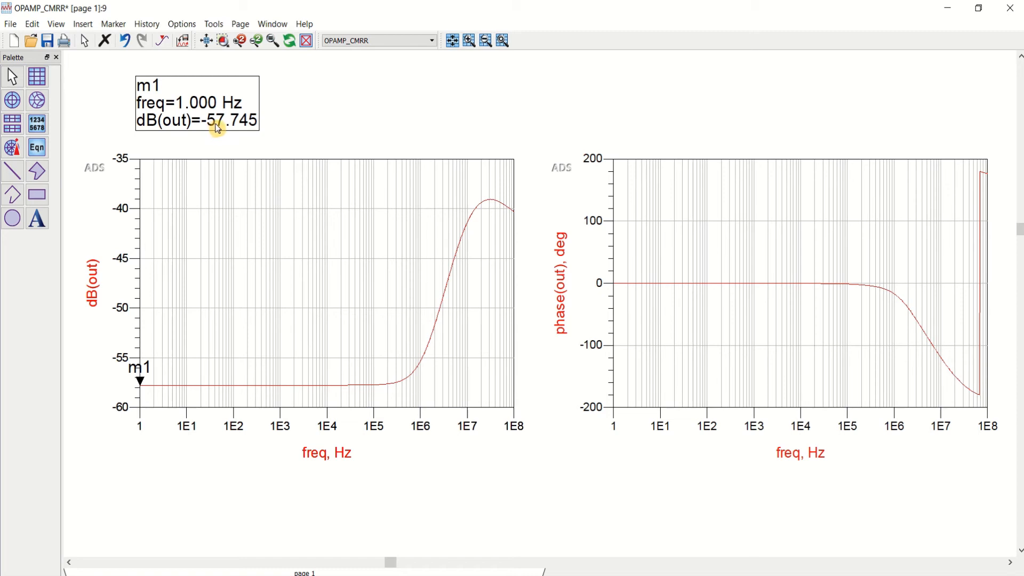
mouse_move(212, 91)
mouse_down()
mouse_move(272, 139)
mouse_move(291, 219)
mouse_up()
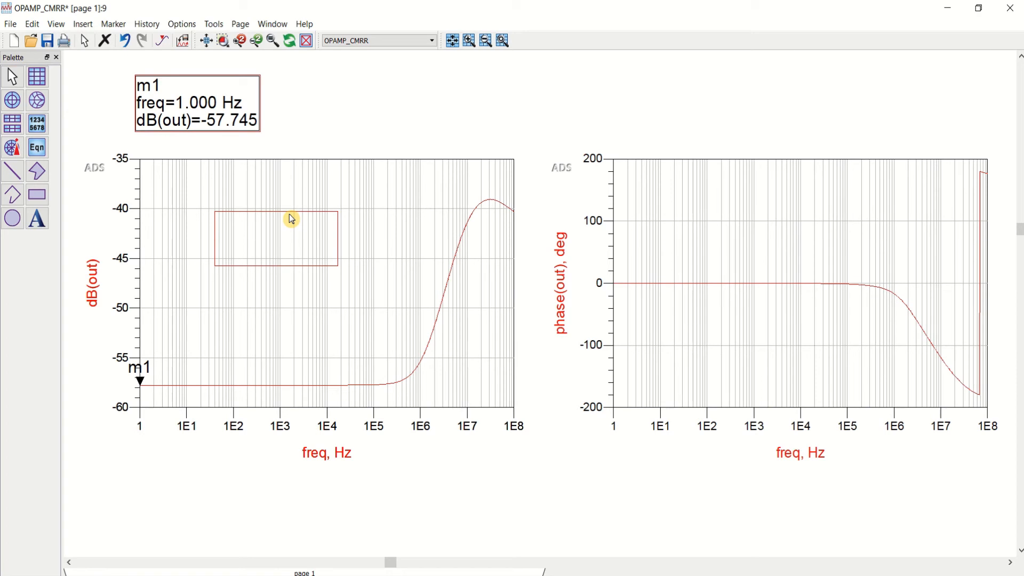
Step: Finish placing the marker readout inside the dB plot and set the phase(out) plot's Y axis manually to min 0, max 200, step 50
drag(292, 219, 291, 219)
double_click(748, 213)
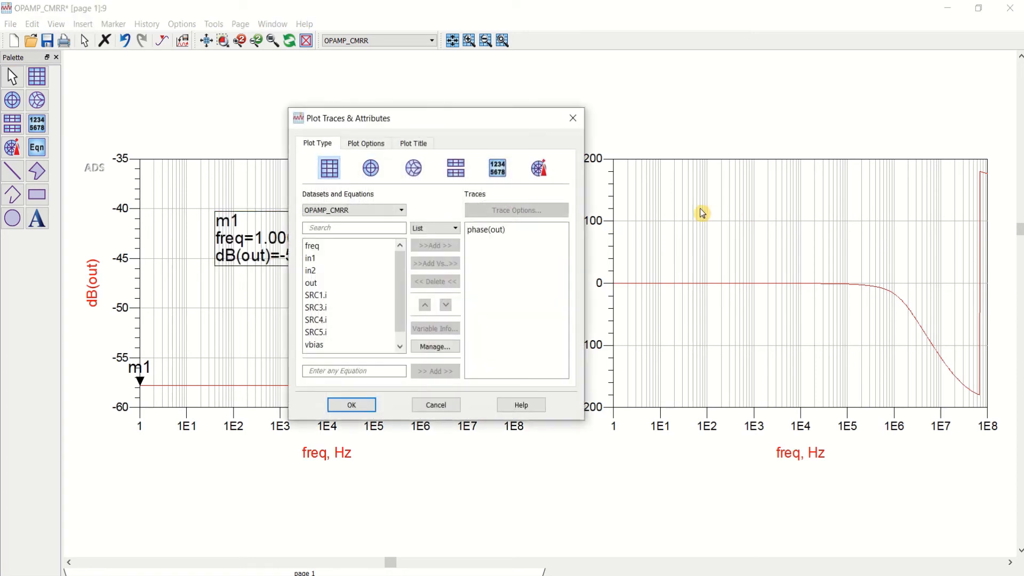
click(376, 144)
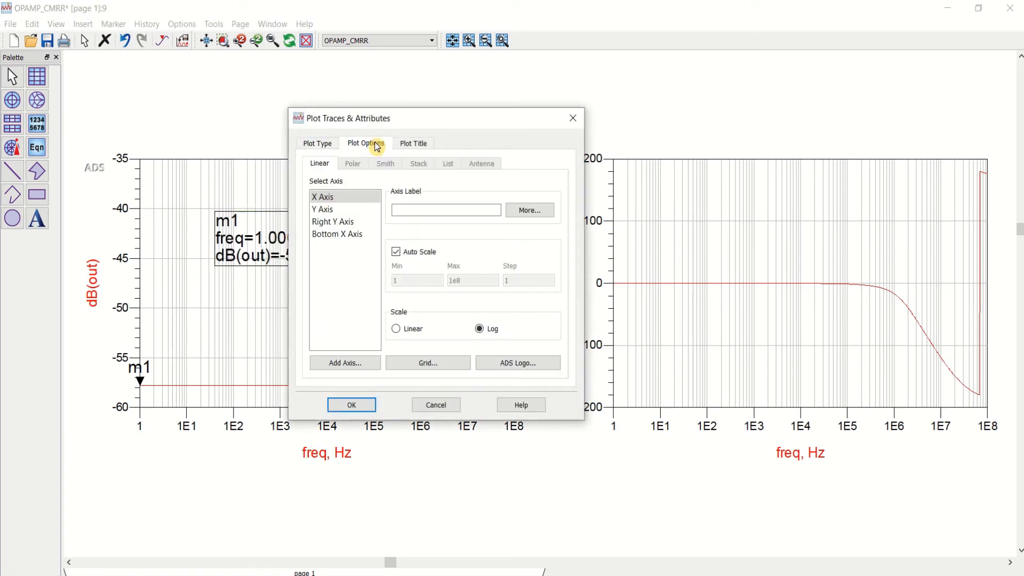
click(348, 213)
click(396, 252)
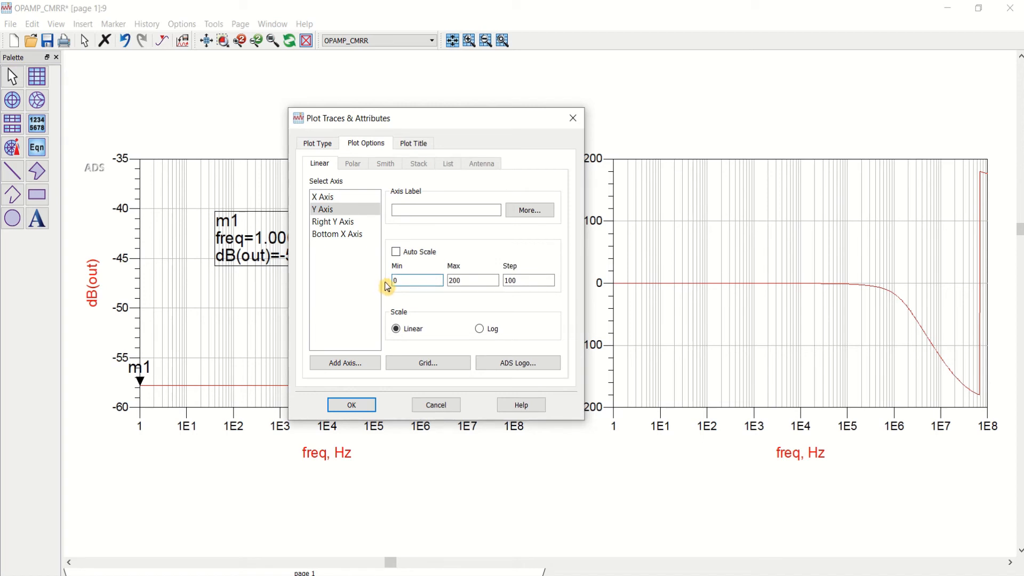
drag(527, 280, 485, 280)
text(50)
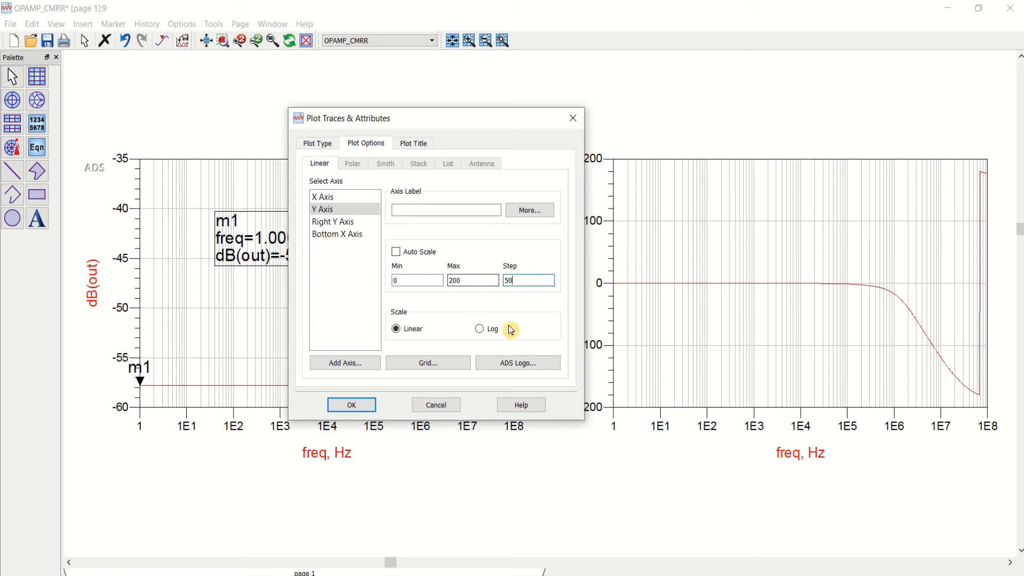
click(351, 405)
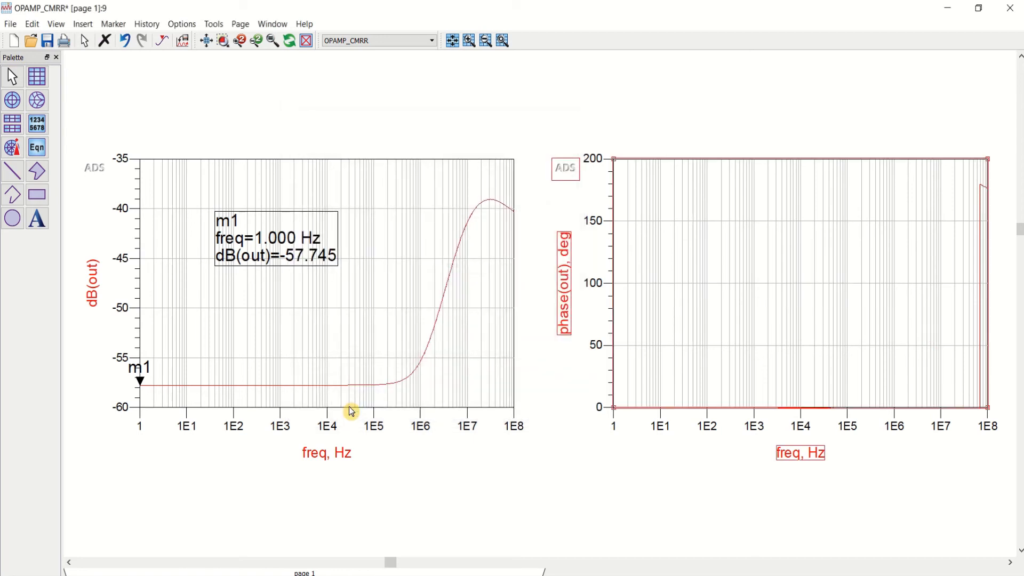
Step: Set the Y axis range of the phase(out) plot to a minimum of -200 and a maximum of 0
double_click(783, 306)
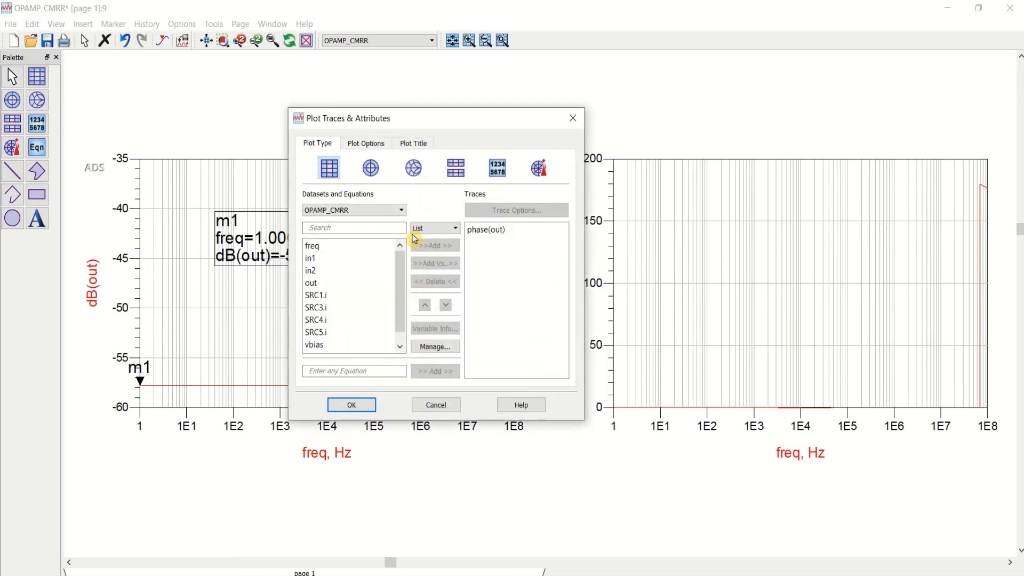
click(378, 146)
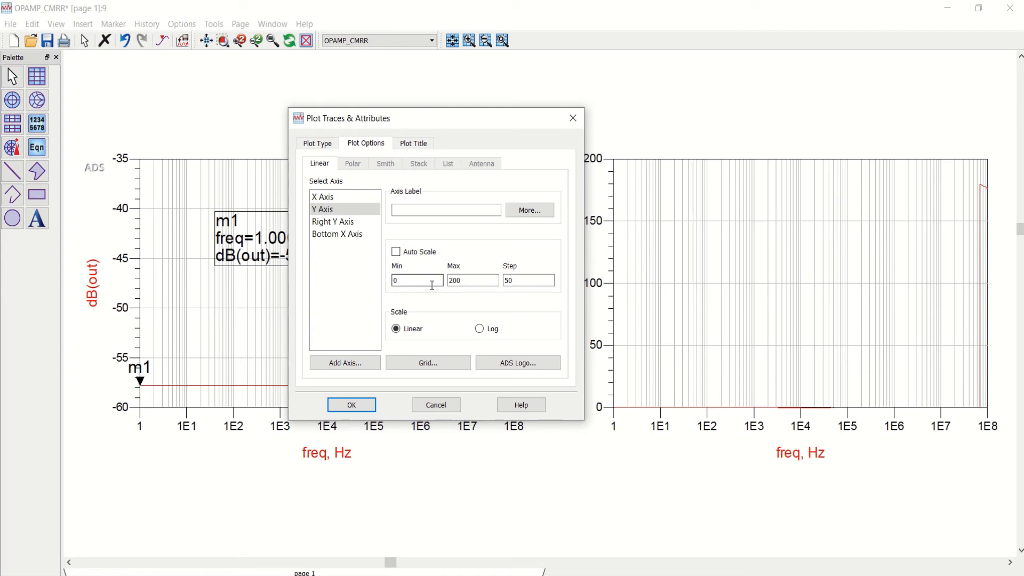
click(462, 280)
click(352, 405)
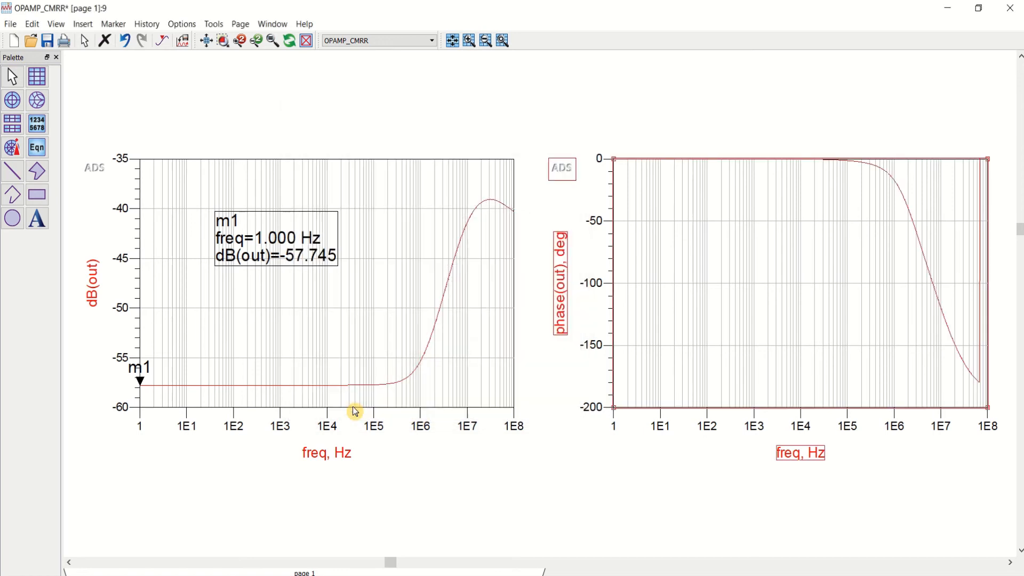
click(853, 96)
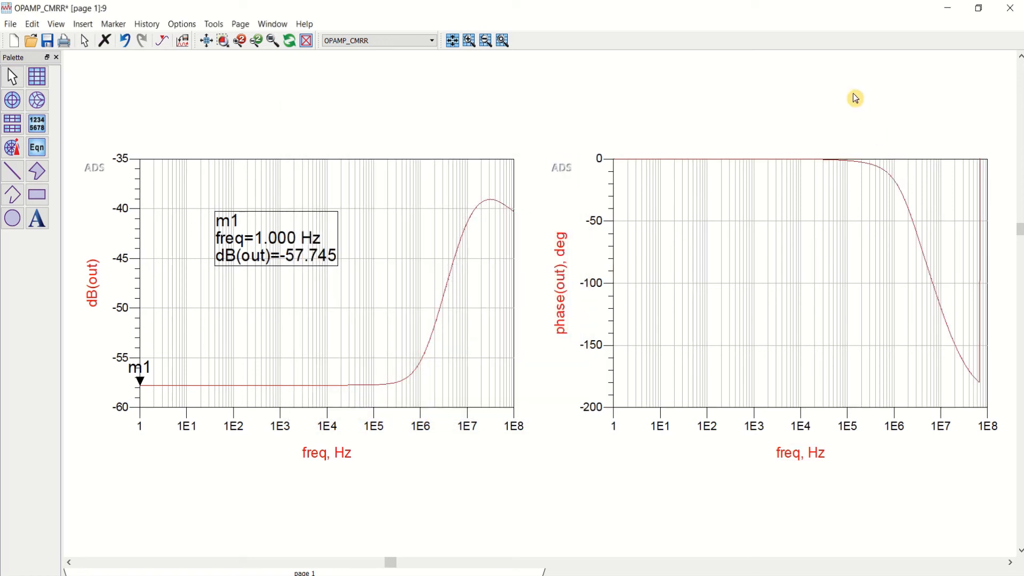
Step: Format the phase(out) trace in blue with a line thickness of 1.5 points
double_click(907, 206)
click(555, 247)
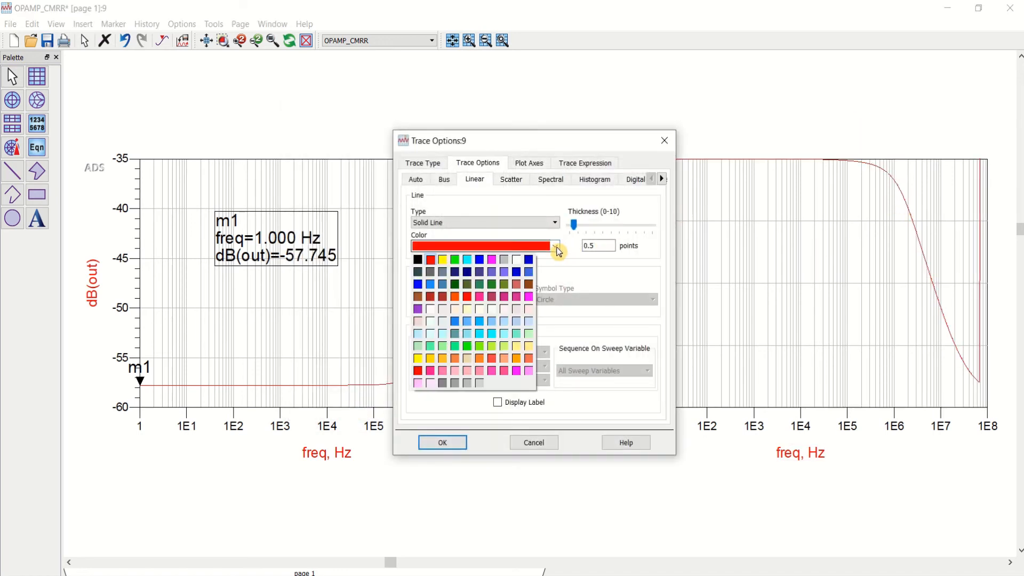
click(480, 260)
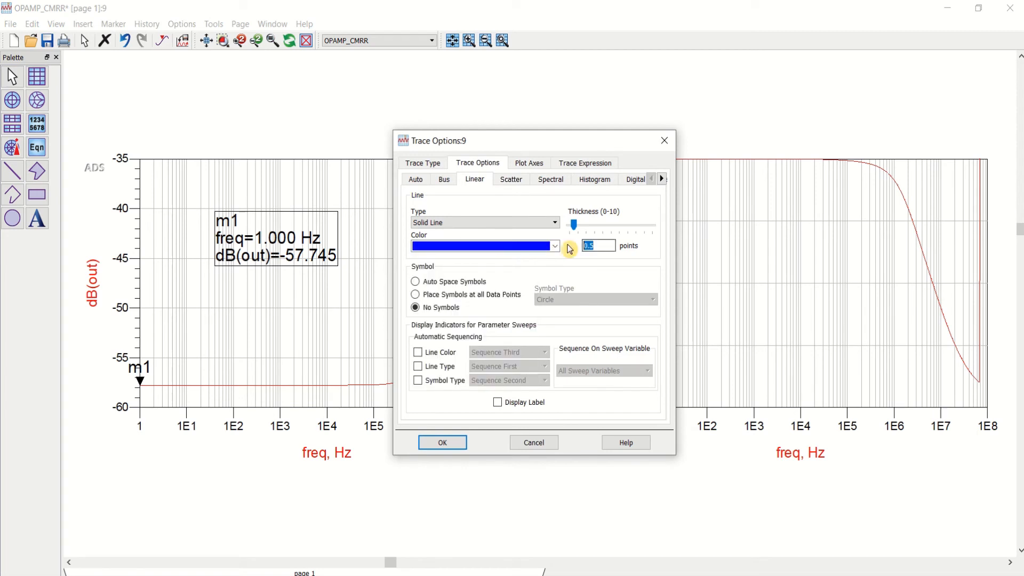
text(1.0)
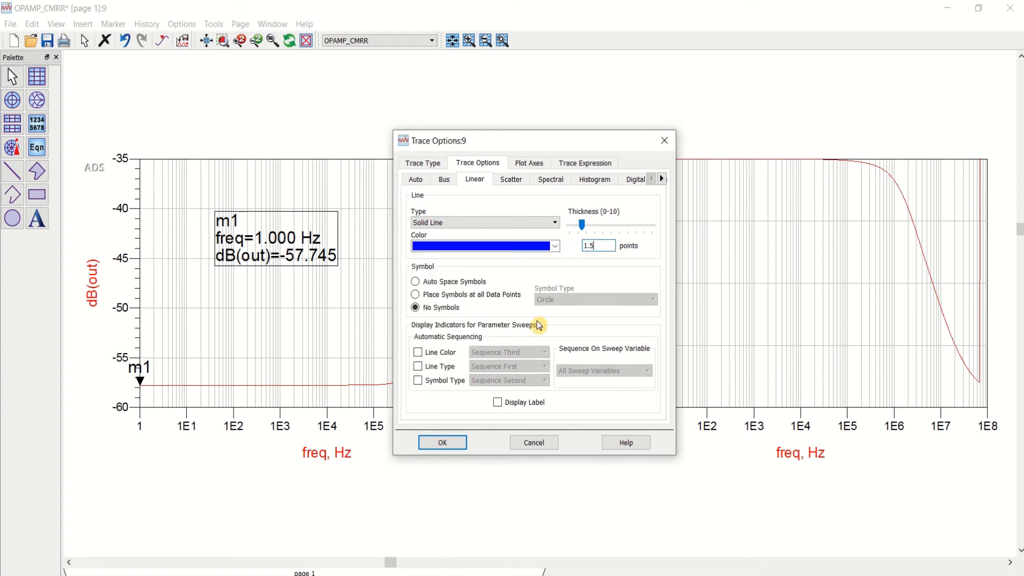
click(442, 442)
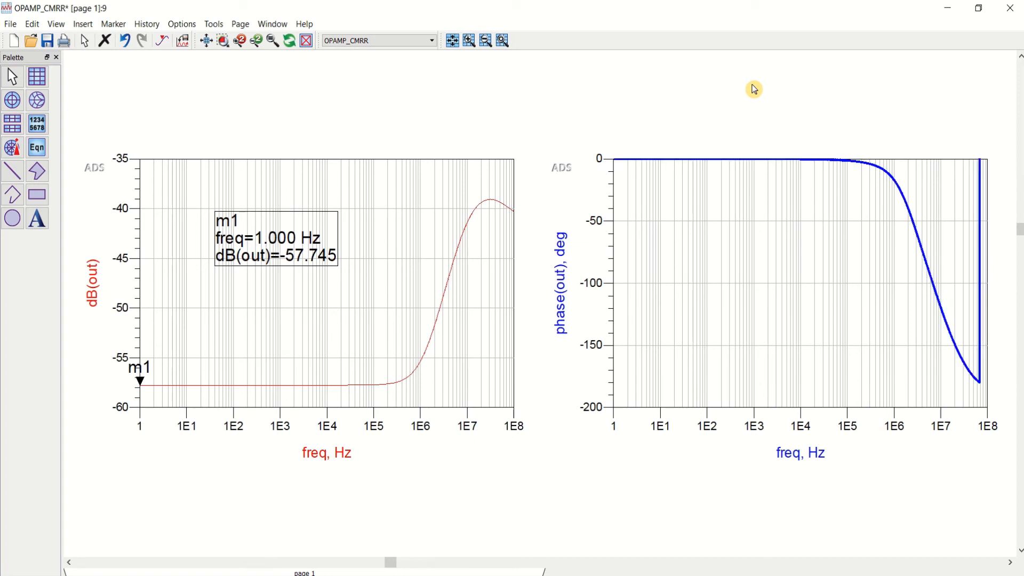
Step: Format the dB(out) trace with a thickness of 1.5 points and the Dot Dot line type
double_click(436, 338)
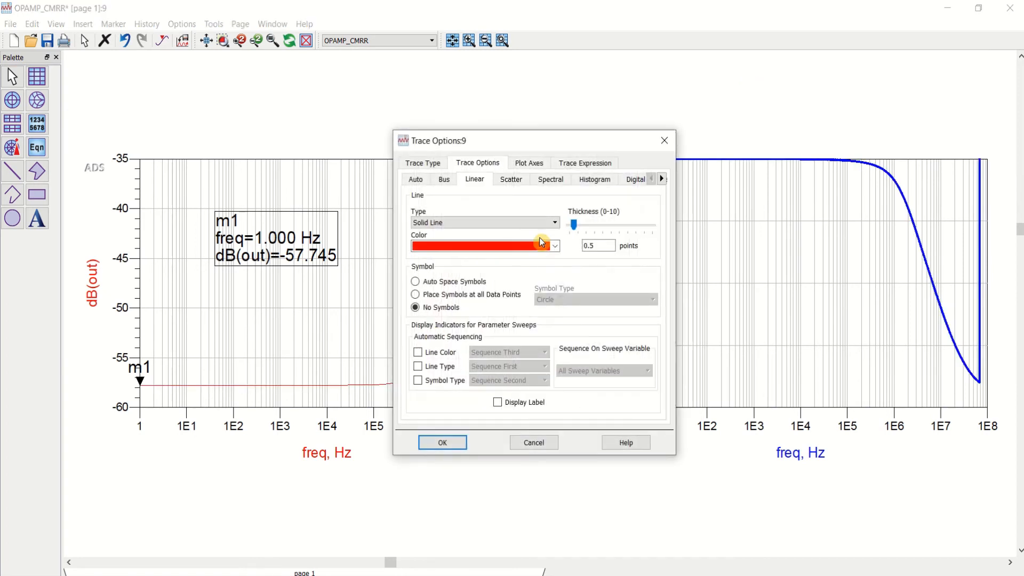
drag(601, 246, 579, 250)
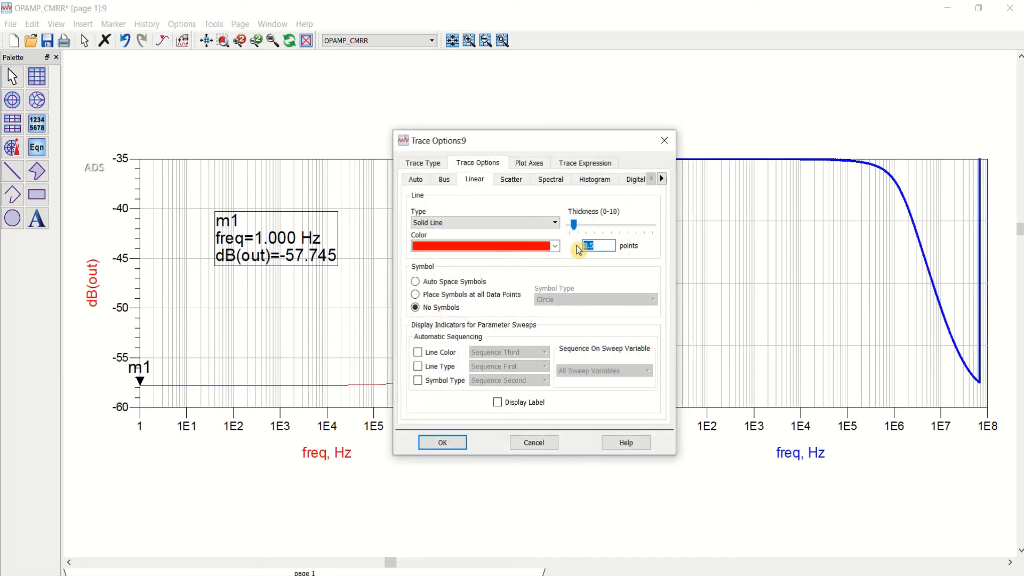
click(491, 229)
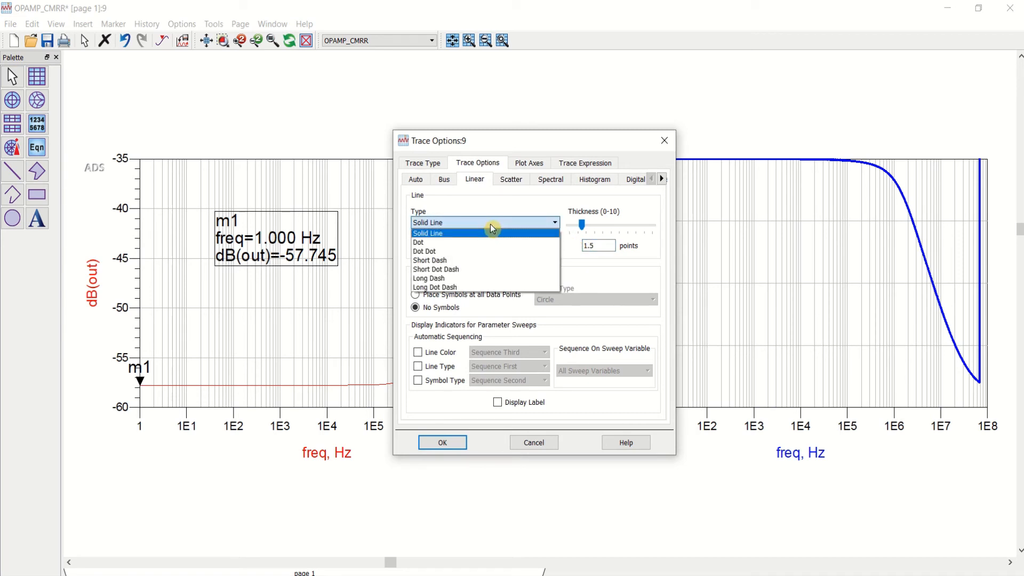
click(457, 248)
click(447, 443)
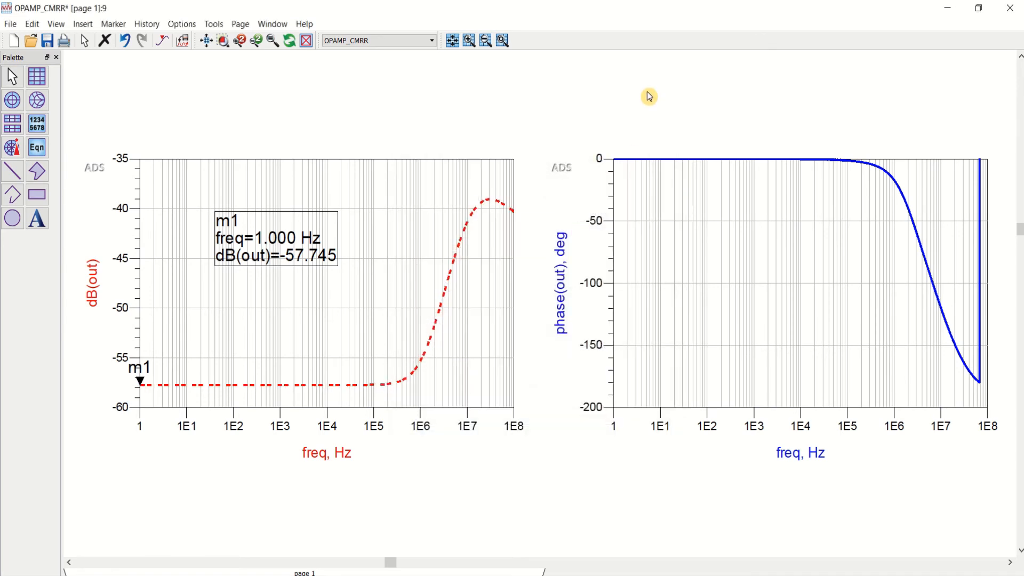
Step: Change the phase(out) trace to the Short Dash line type and save the data display
double_click(898, 184)
click(527, 227)
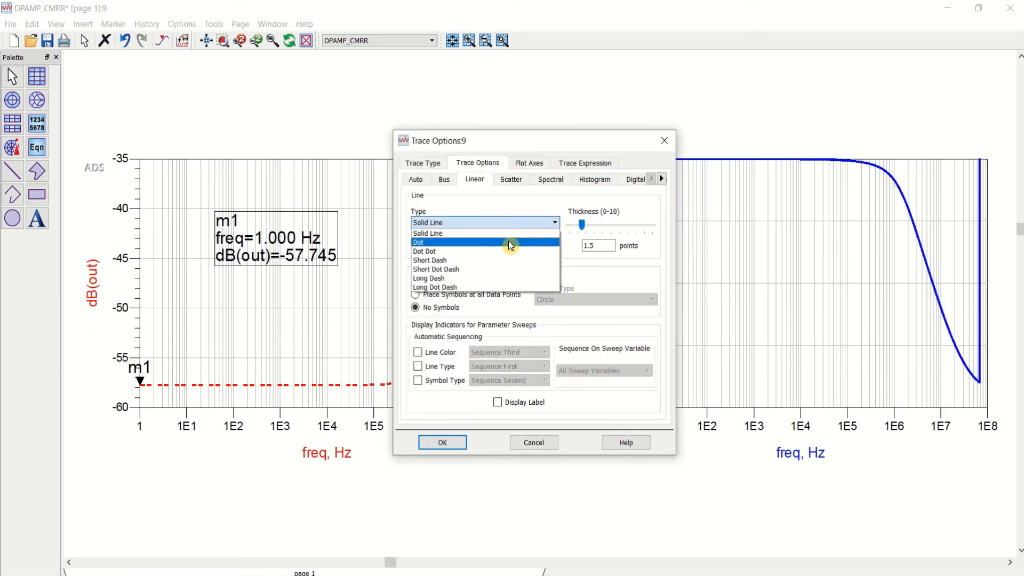
click(480, 258)
click(444, 444)
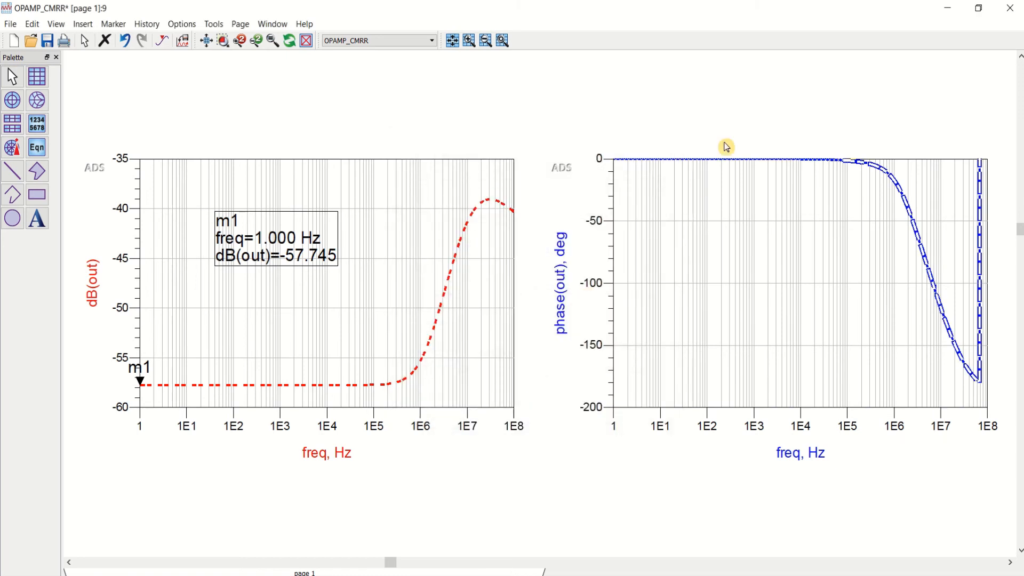
click(47, 43)
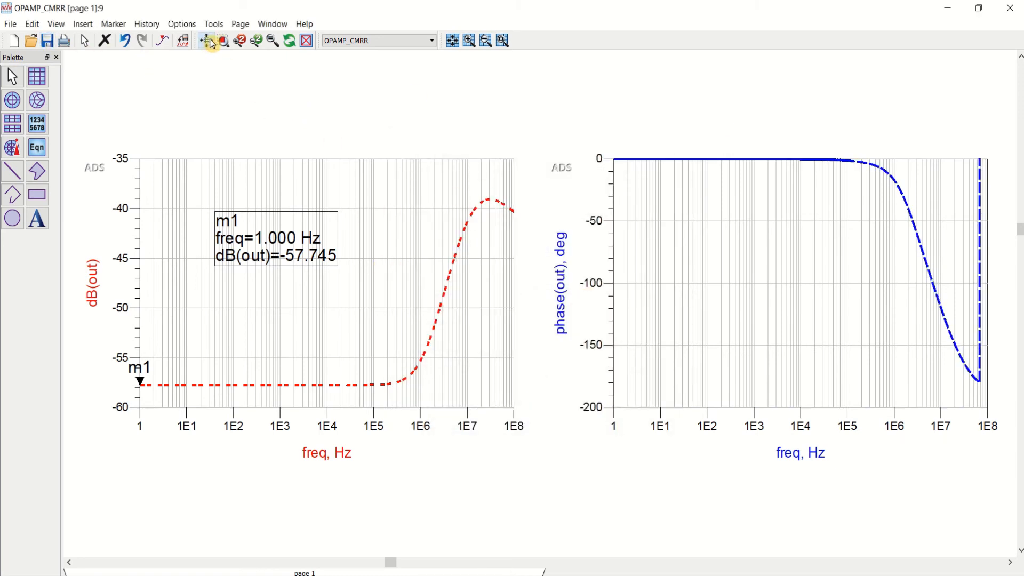
Step: Move the phase(out) plot directly over the dB(out) plot so their axes frames overlap, and save the data display
drag(689, 239, 676, 240)
drag(782, 277, 343, 287)
click(631, 210)
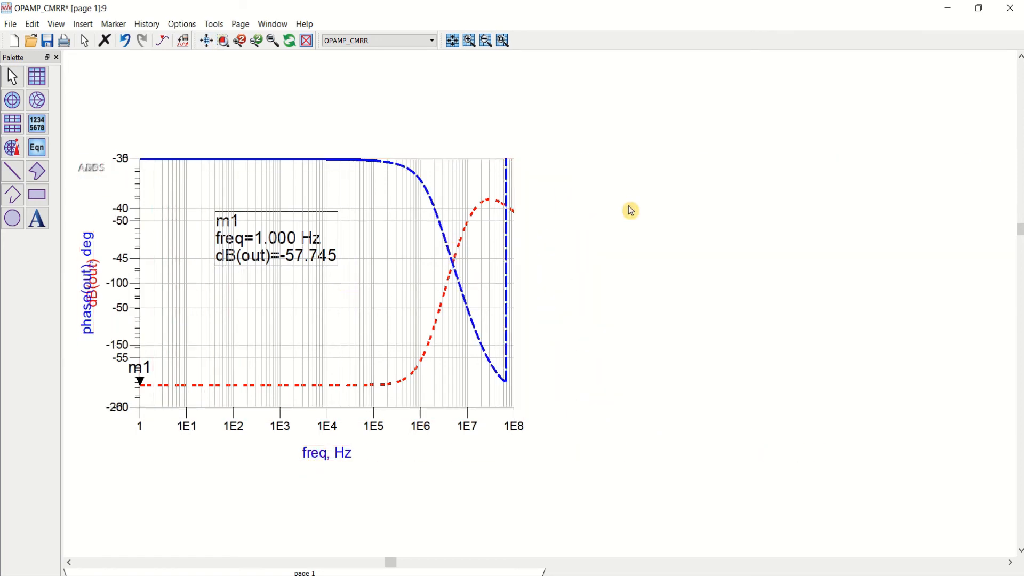
click(223, 41)
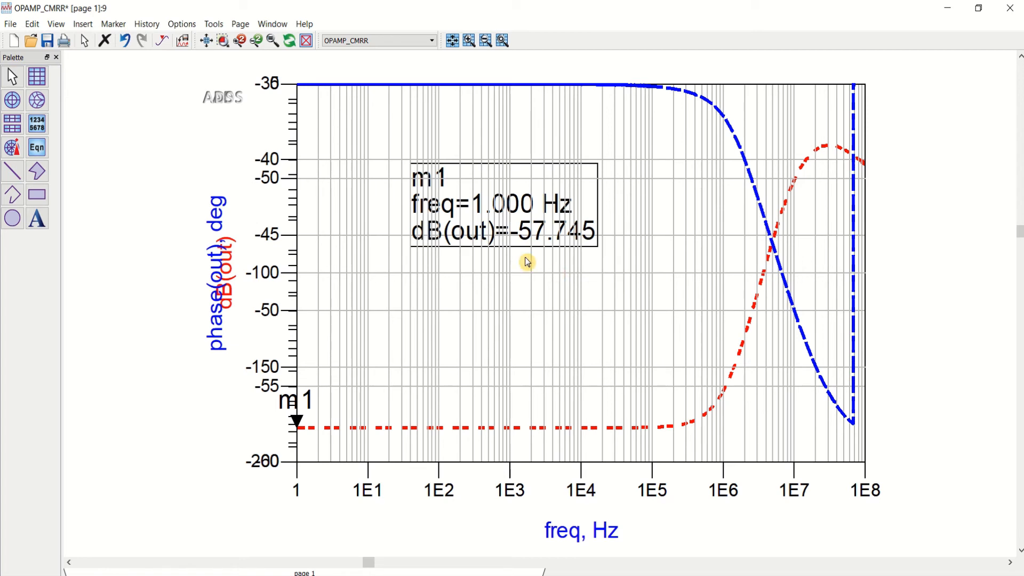
click(46, 45)
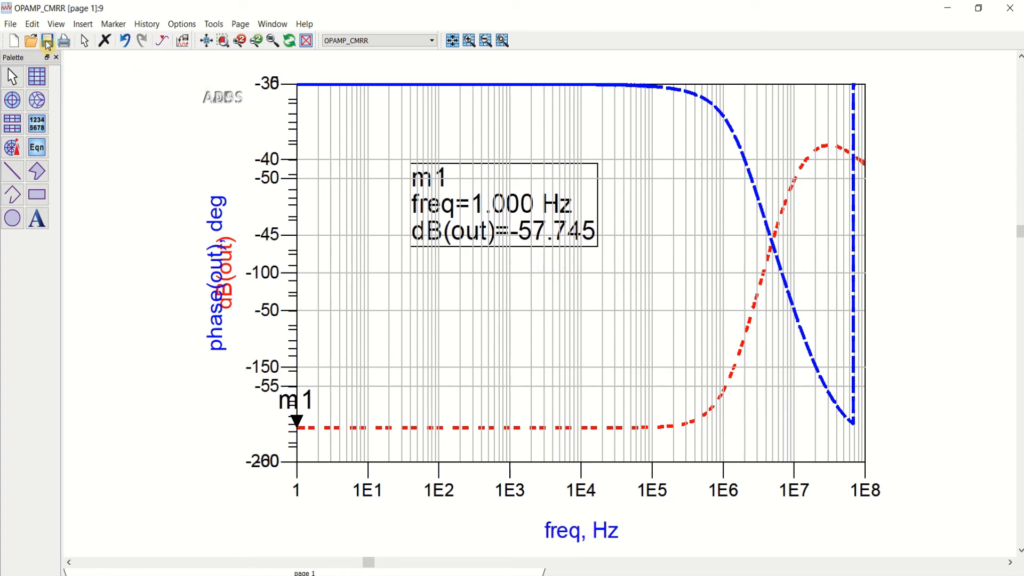
Step: Close the data display and simulation status windows, and select all items in the OPAMP_CMRR schematic before clearing the selection
click(1015, 11)
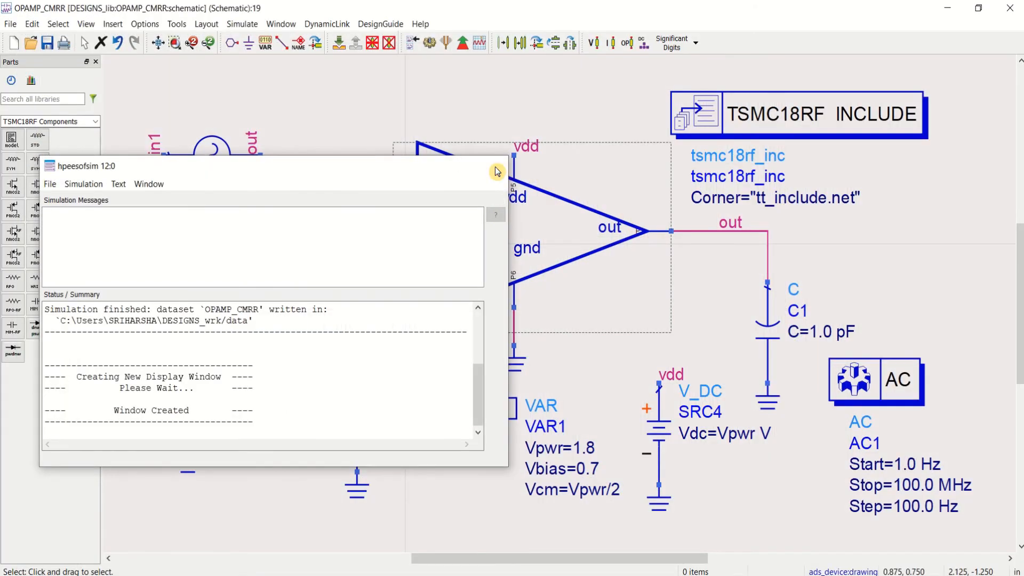
click(497, 171)
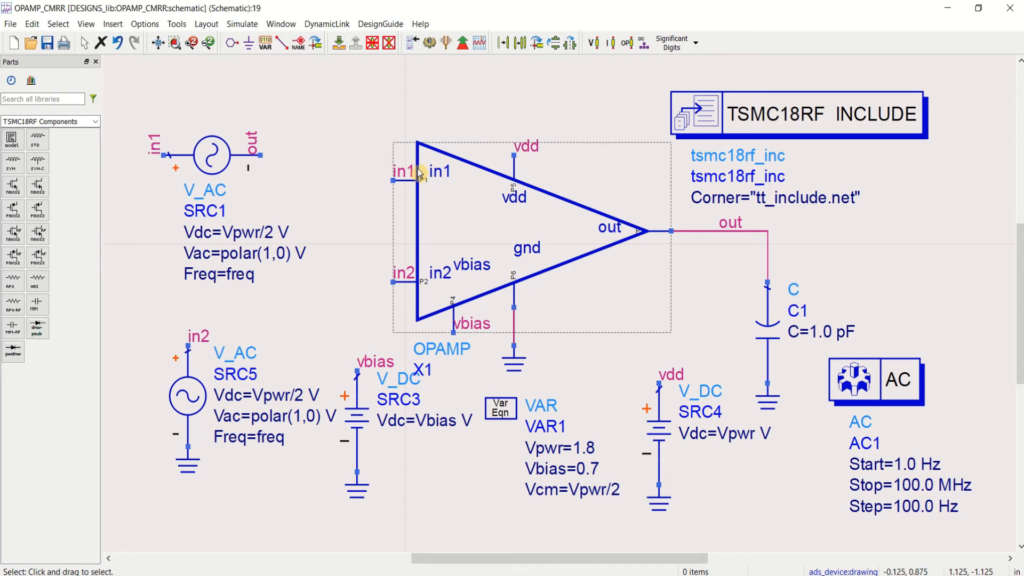
key(ctrl+a)
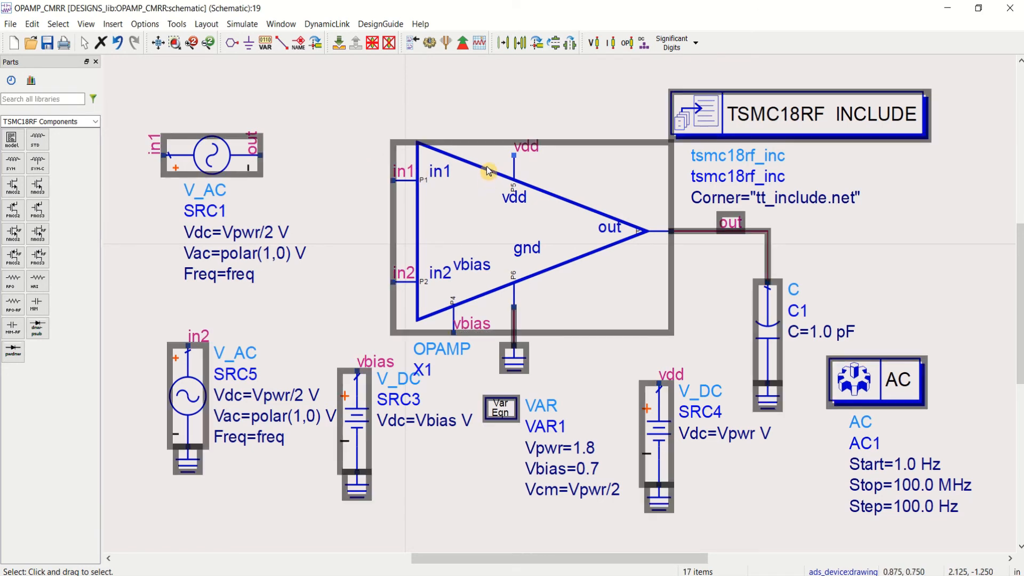
click(966, 311)
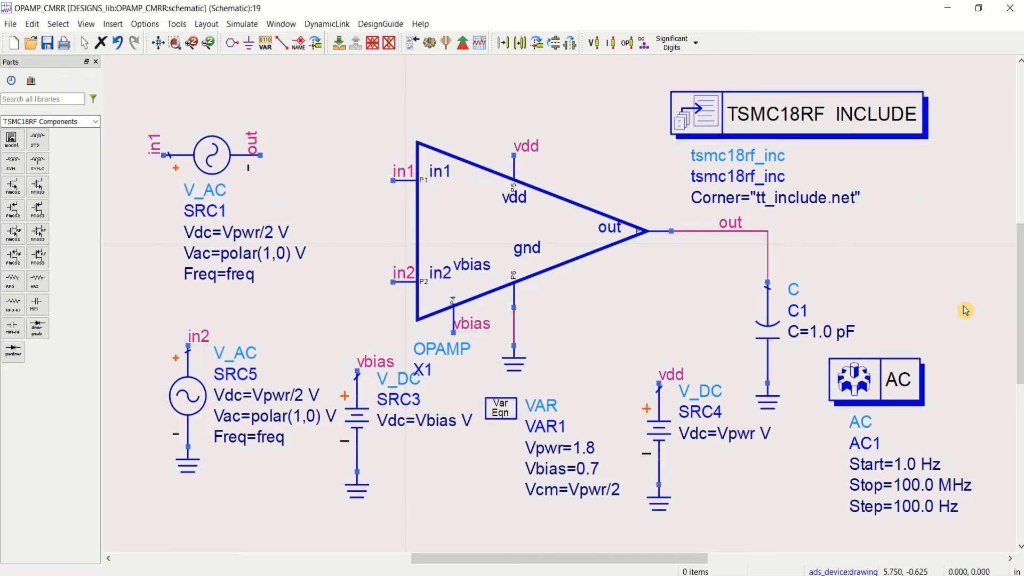
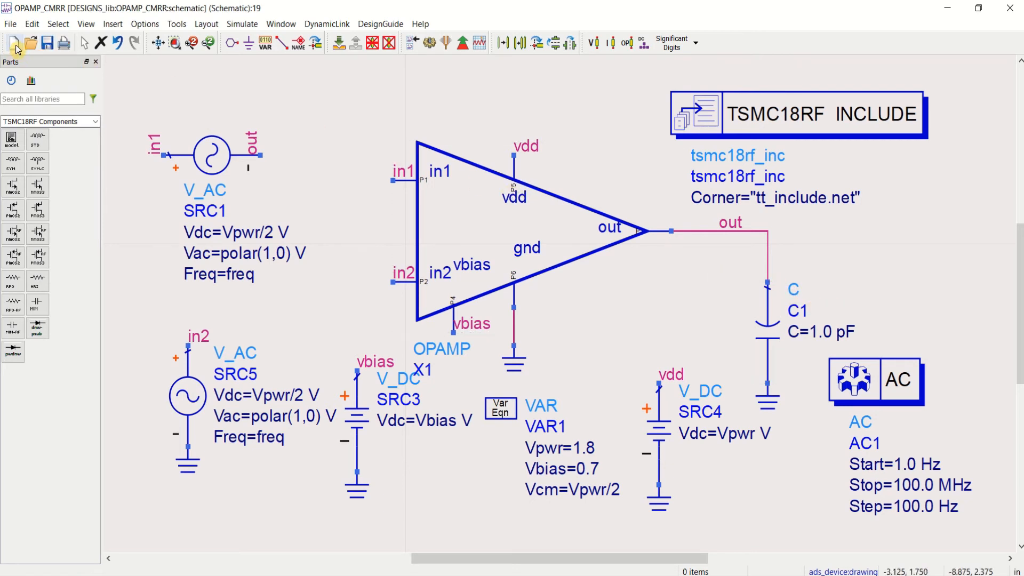
Step: Set the load capacitor C1 to 200 fF, and save and simulate the OPAMP_CMRR schematic
click(833, 333)
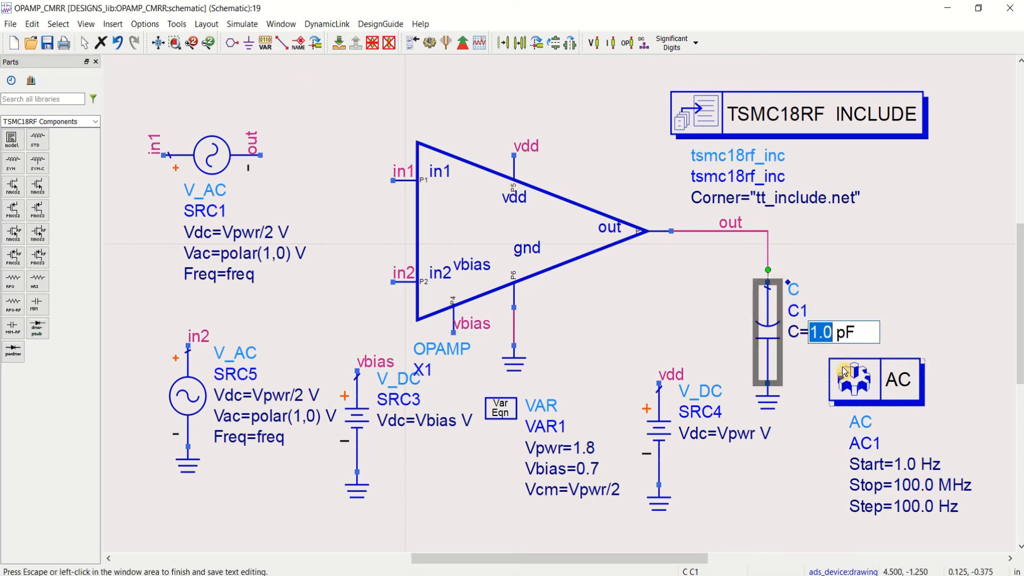
text(200 )
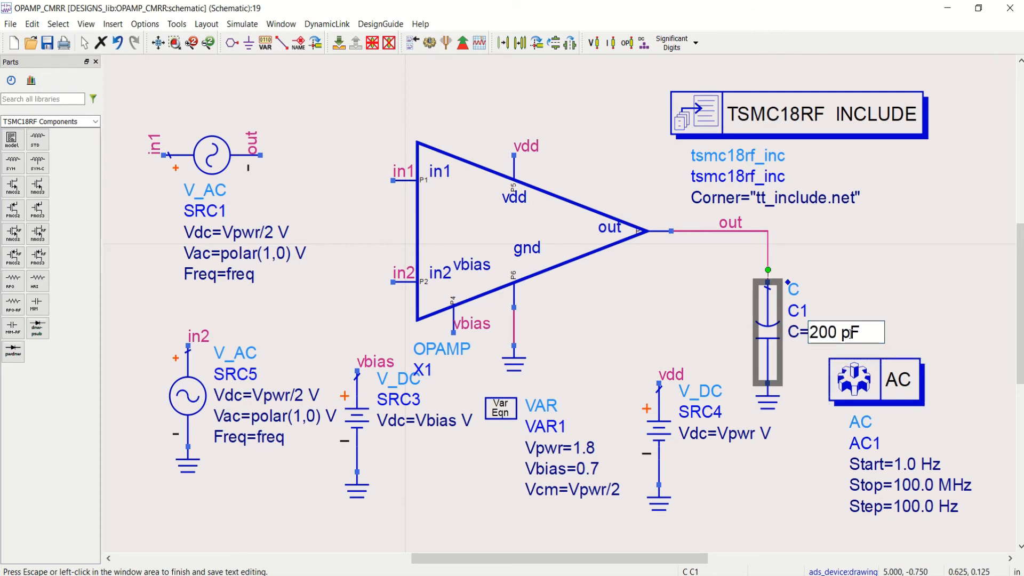
text(f)
click(854, 277)
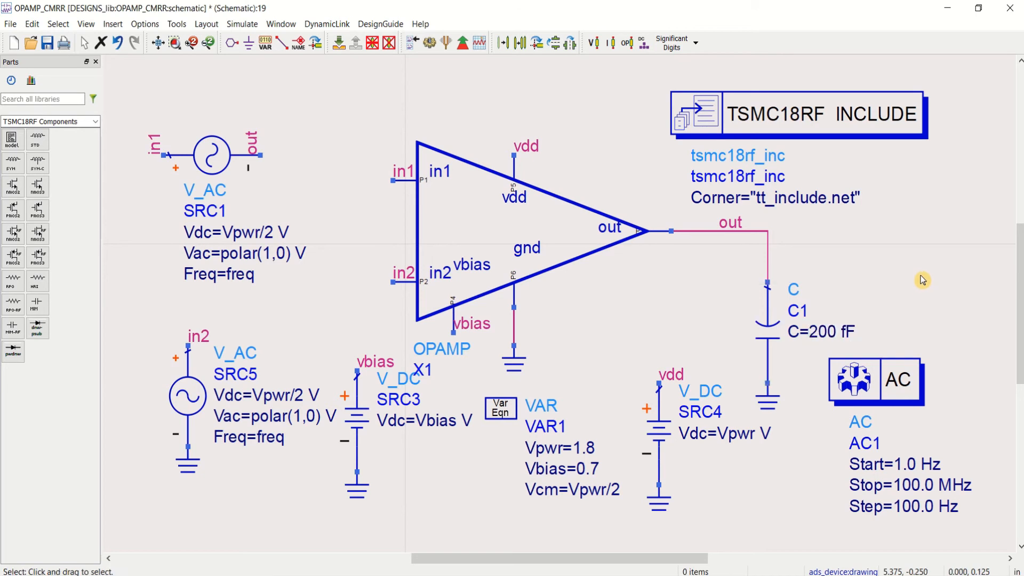
click(52, 46)
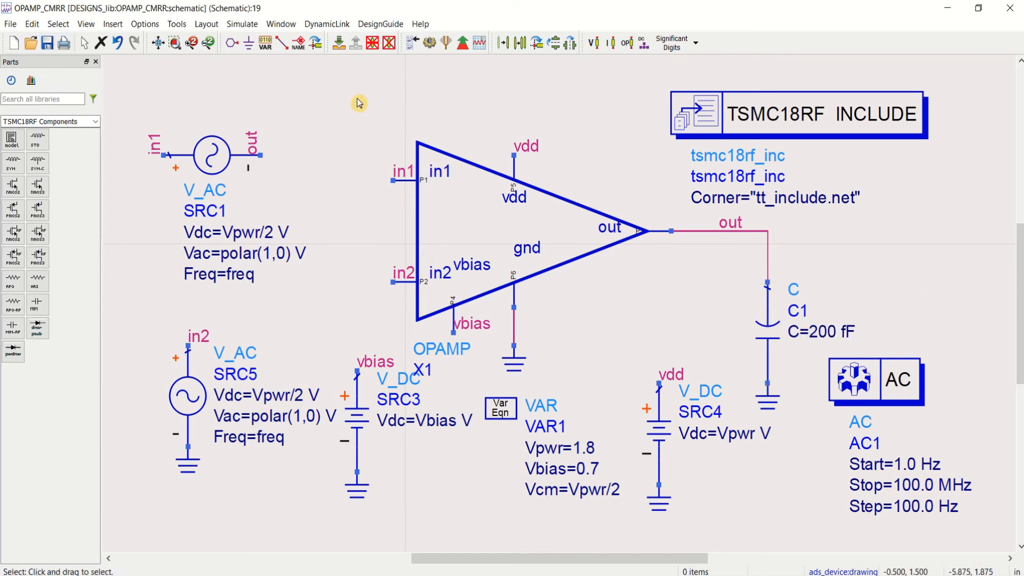
click(431, 45)
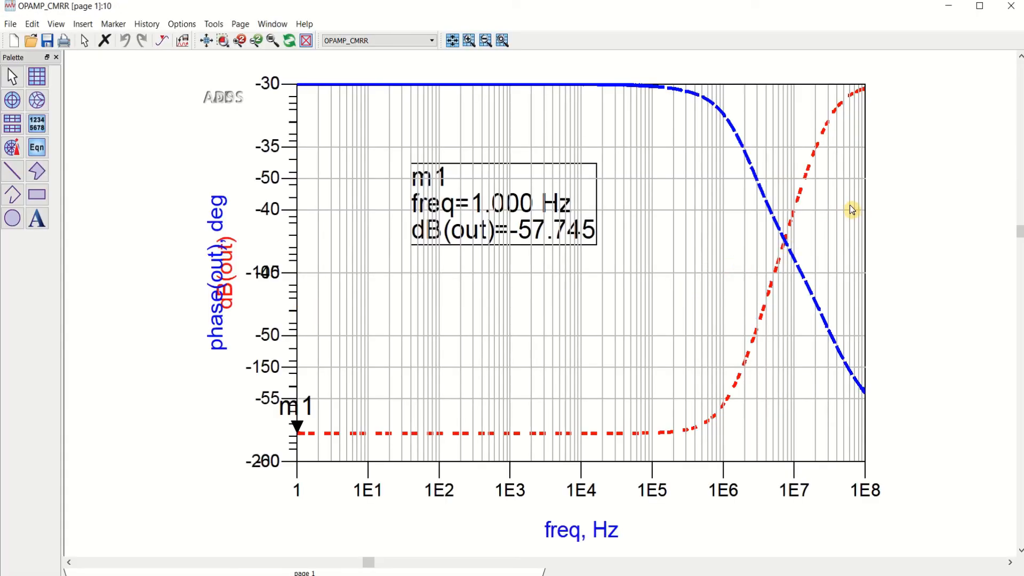
Step: Separate the overlapping plots so that phase(out) and dB(out) sit side by side
scroll(582, 309, down, 2)
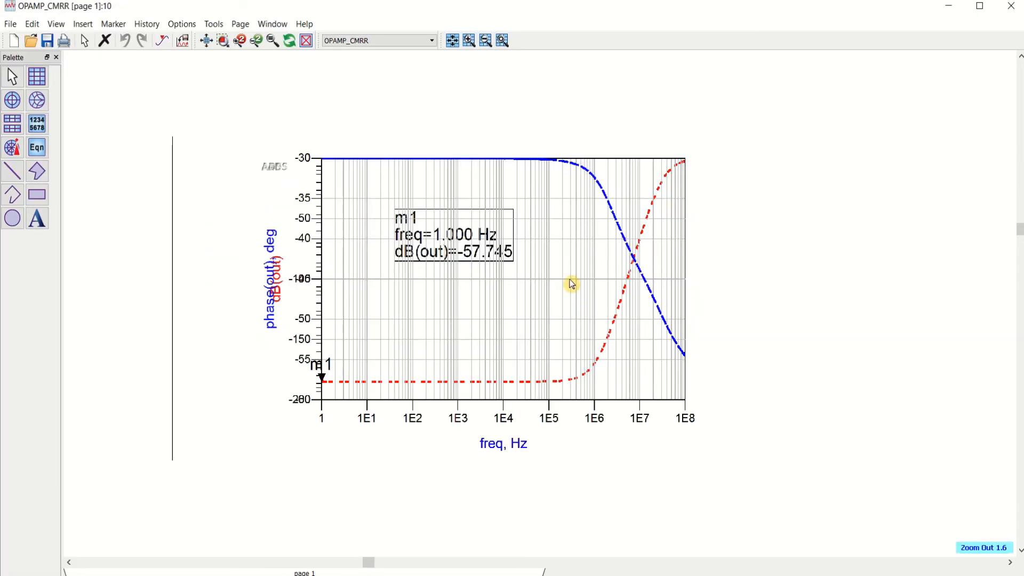
click(553, 244)
drag(586, 233, 963, 233)
drag(593, 275, 455, 297)
drag(830, 297, 748, 297)
click(822, 131)
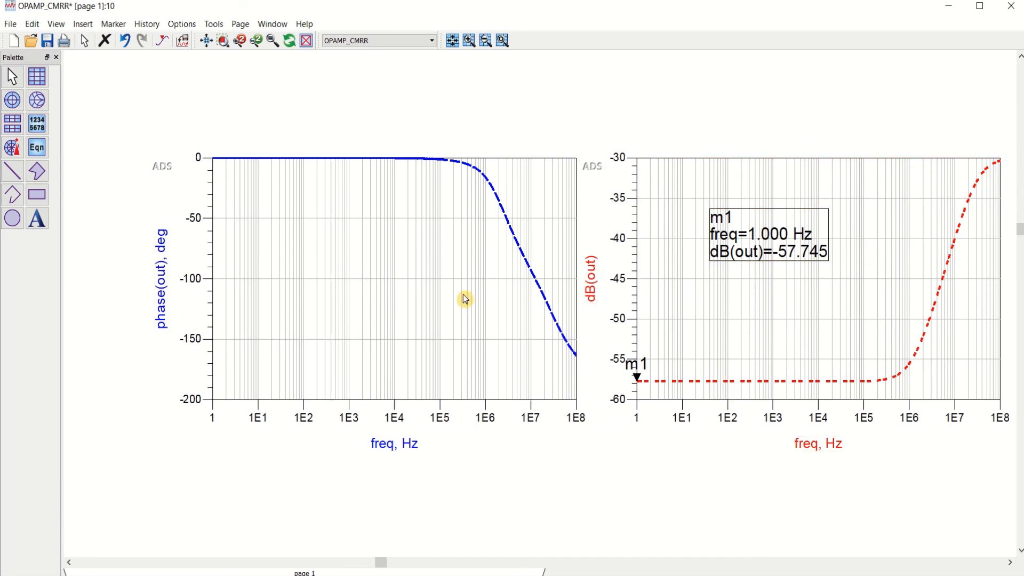
Step: Move the dB(out) plot back over the phase(out) plot so their axes align, and save the data display
drag(861, 239, 469, 233)
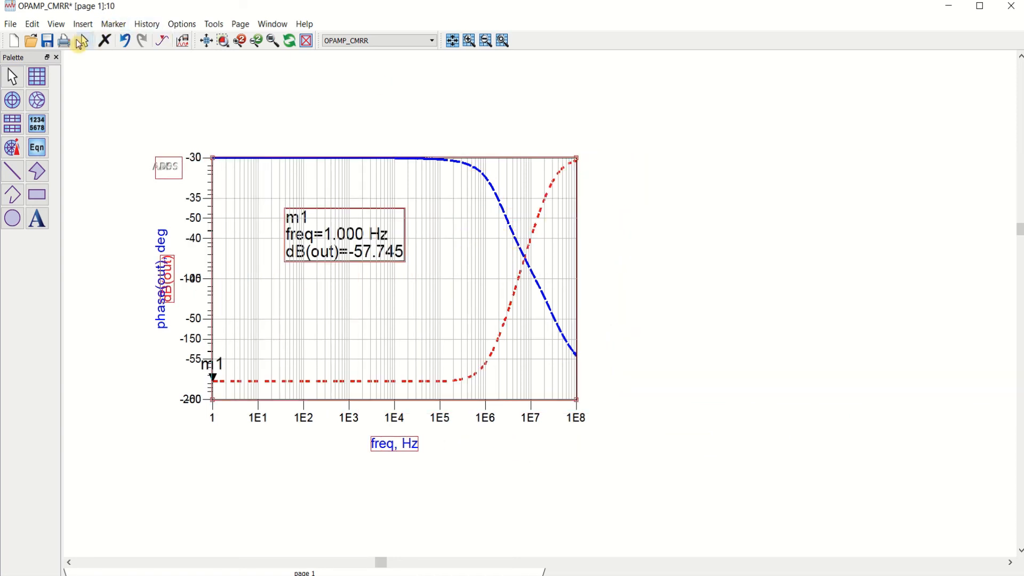
click(47, 41)
click(207, 42)
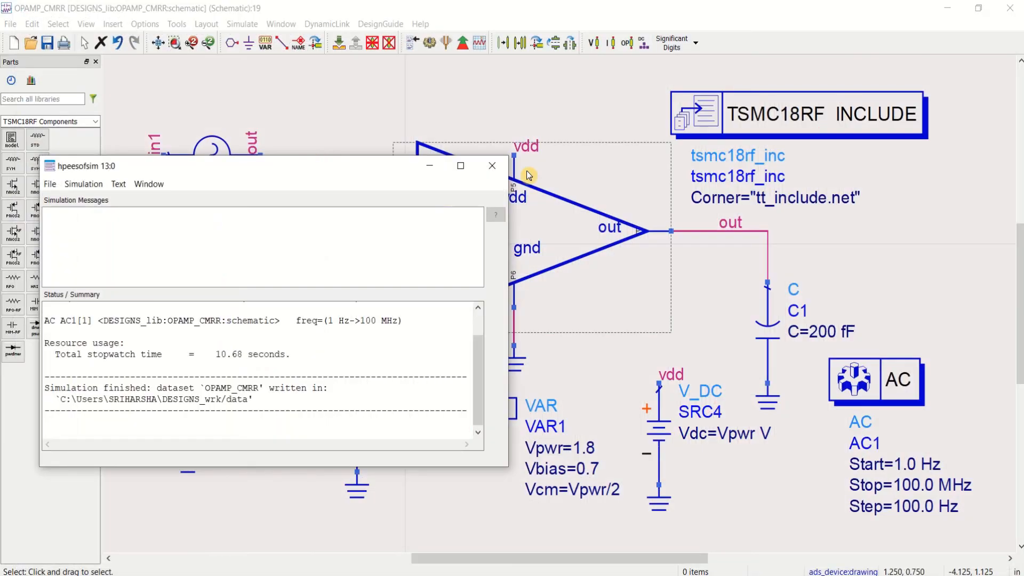
Step: Close the simulation status window and copy the entire OPAMP_CMRR test circuit
click(492, 165)
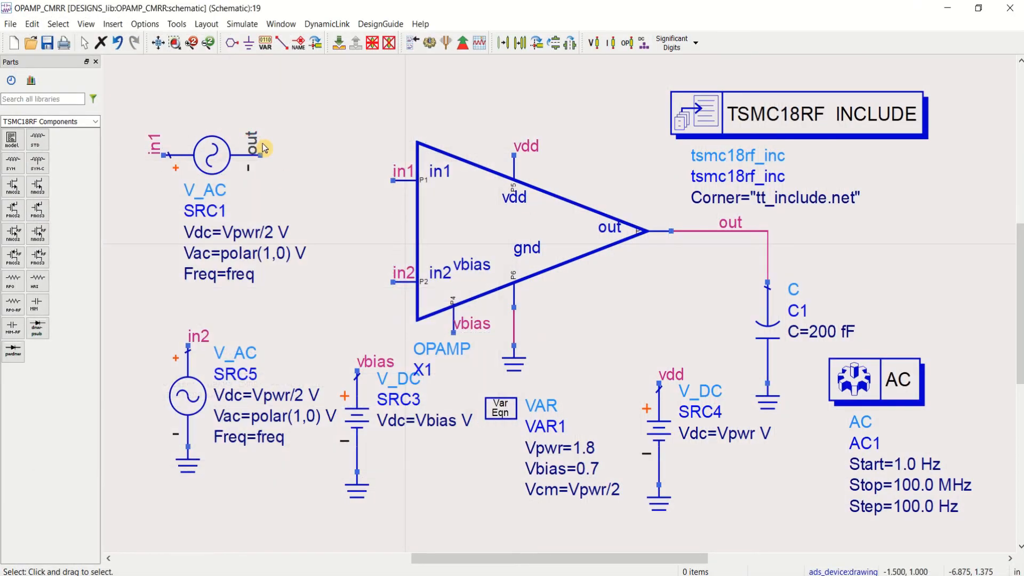
key(ctrl+a)
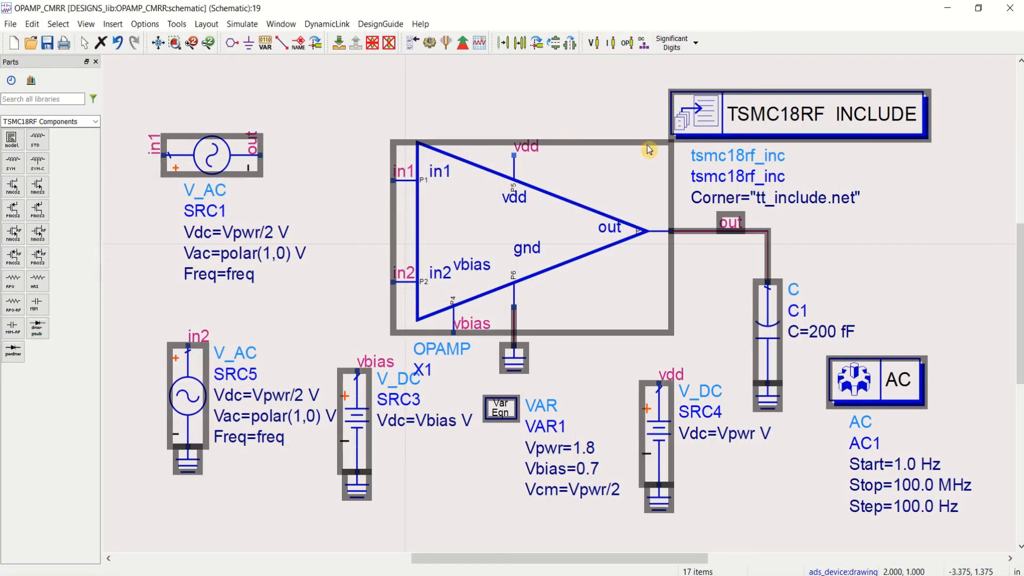
click(941, 237)
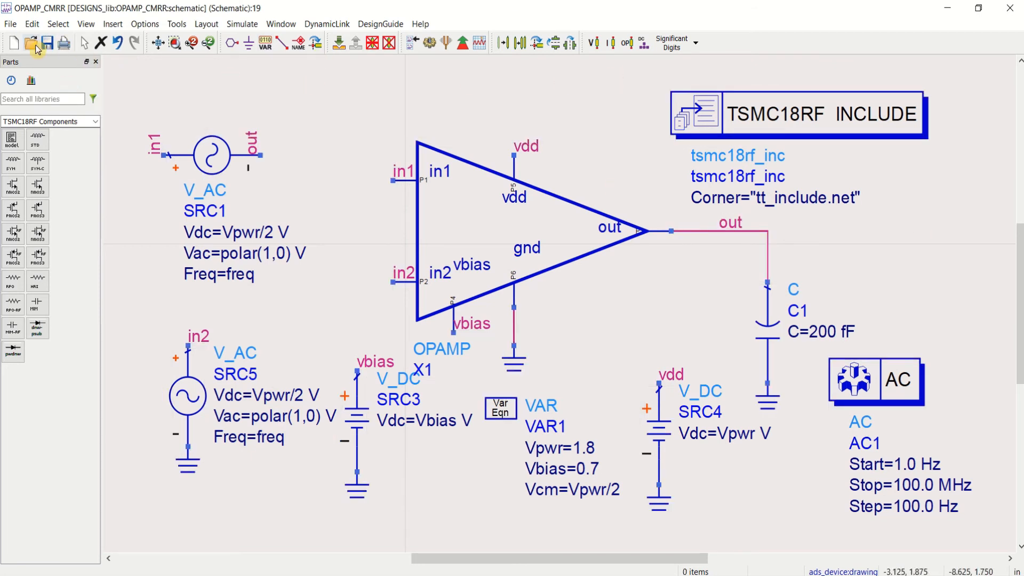
Step: Create a new schematic cell named OPAMP_PSRR and paste the copied op-amp test circuit into it
click(14, 43)
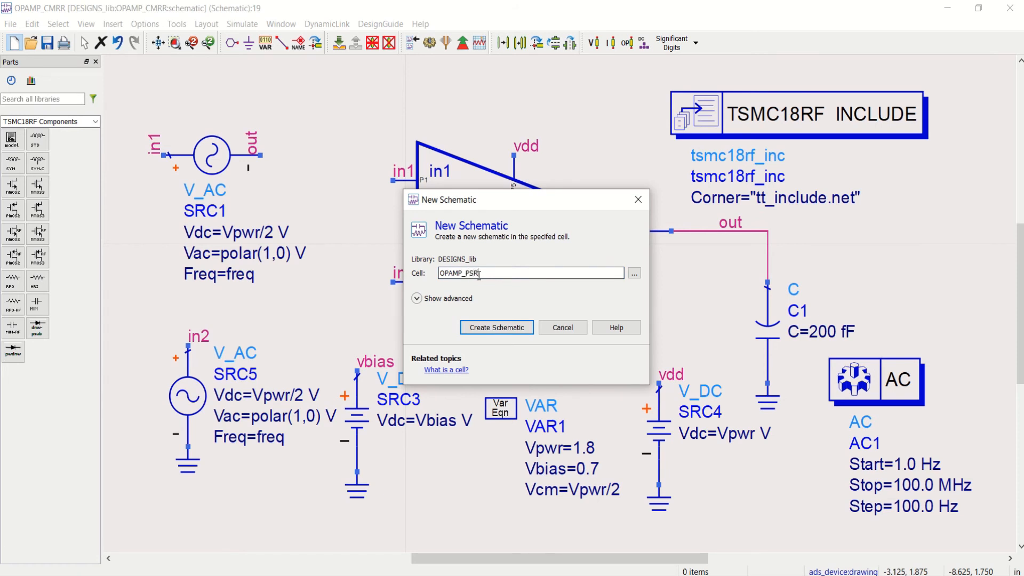
click(489, 329)
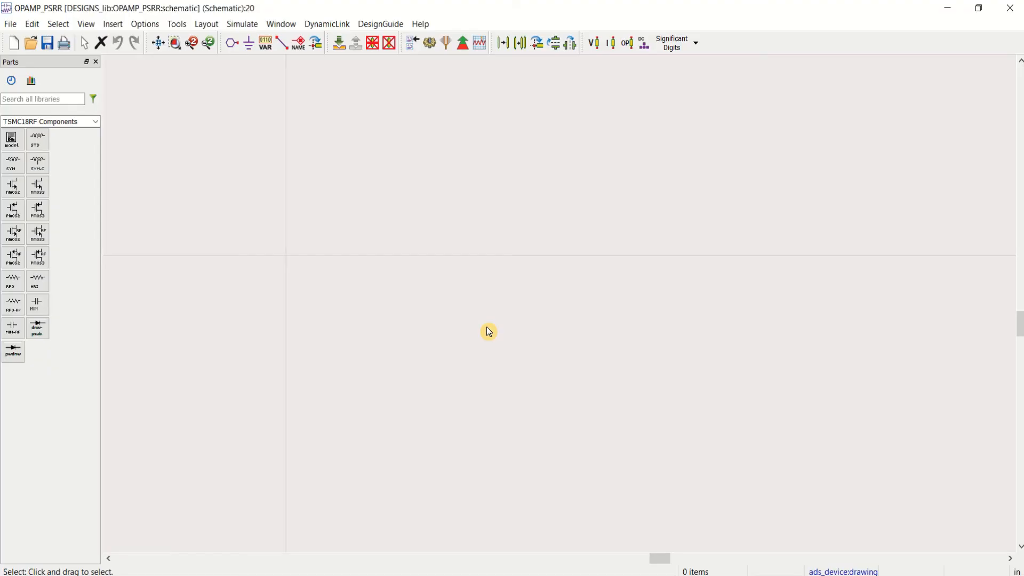
key(ctrl+v)
scroll(298, 445, down, 1)
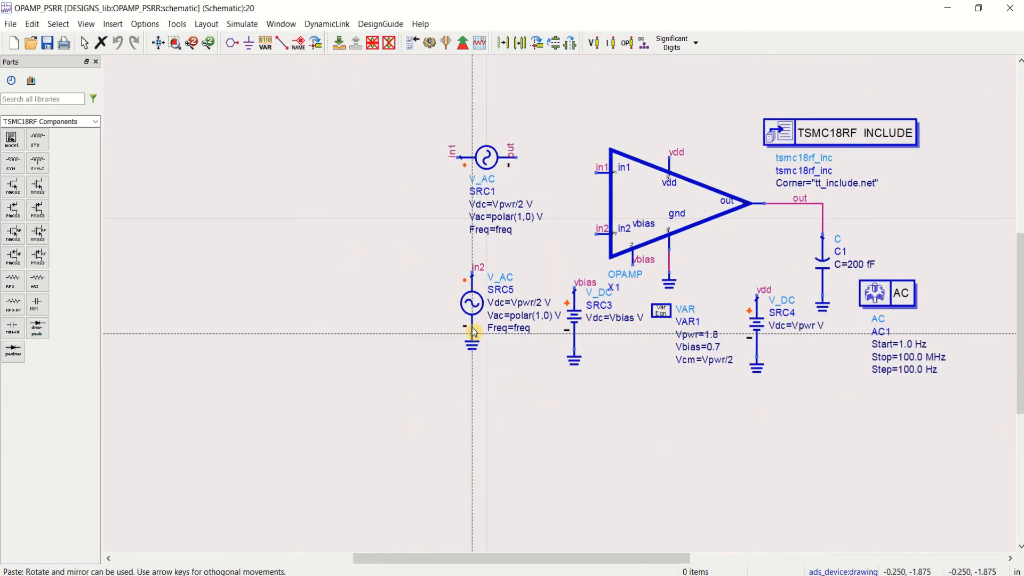
click(383, 347)
key(Escape)
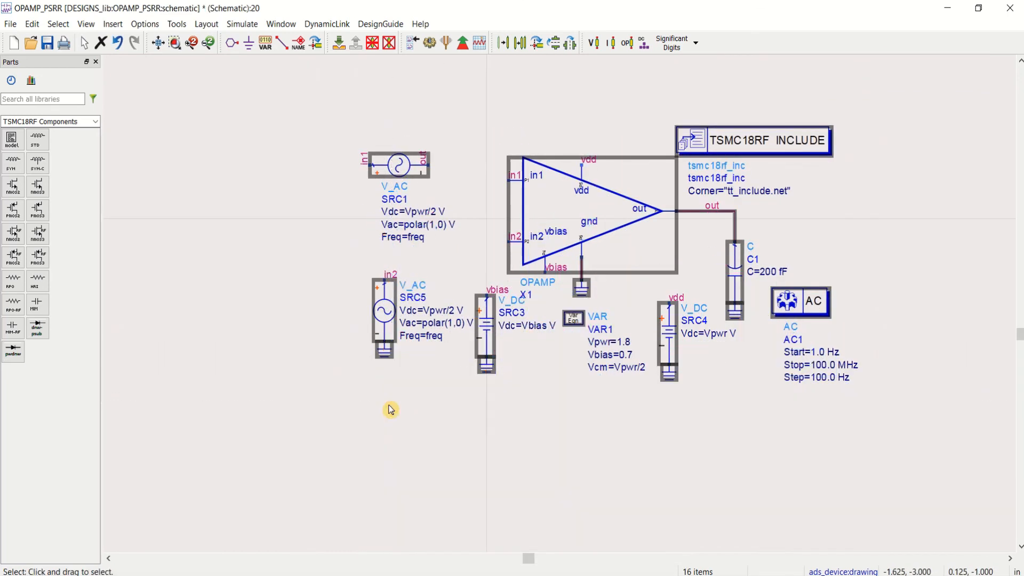
click(492, 443)
click(159, 45)
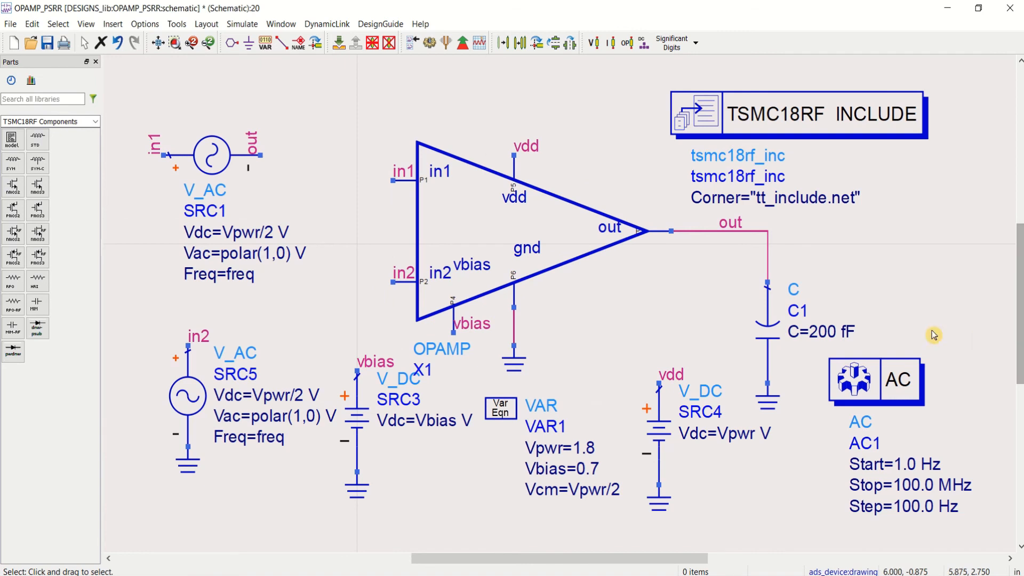
Step: Replace the AC source SRC5 with a copy of the vbias DC source, placed on the existing ground
click(185, 398)
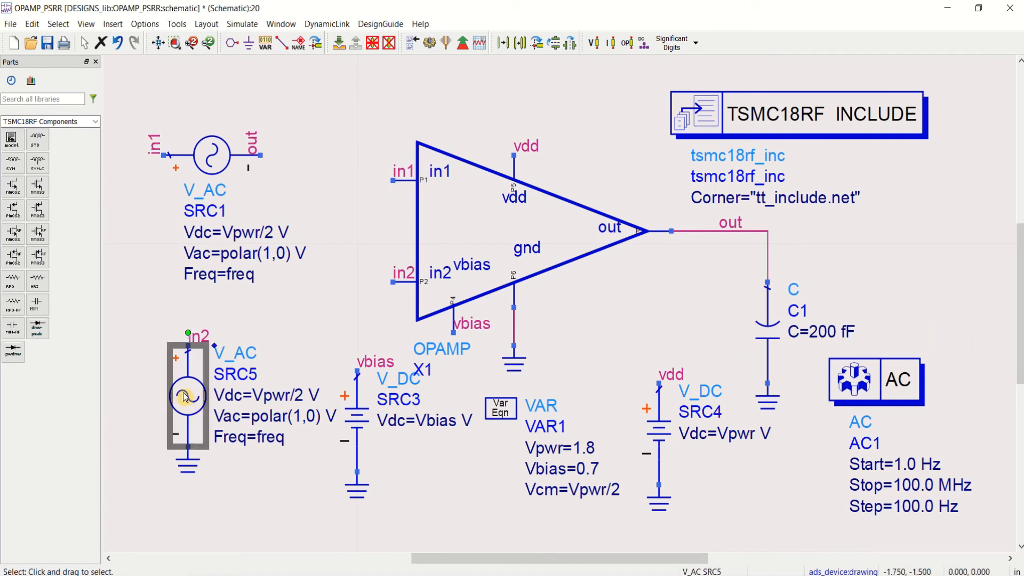
key(Delete)
click(359, 428)
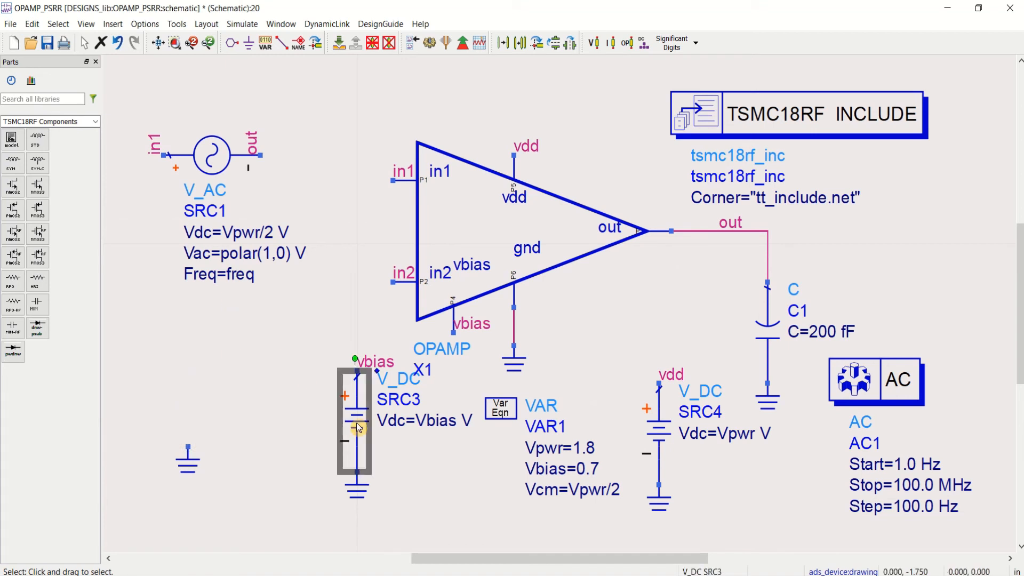
click(250, 399)
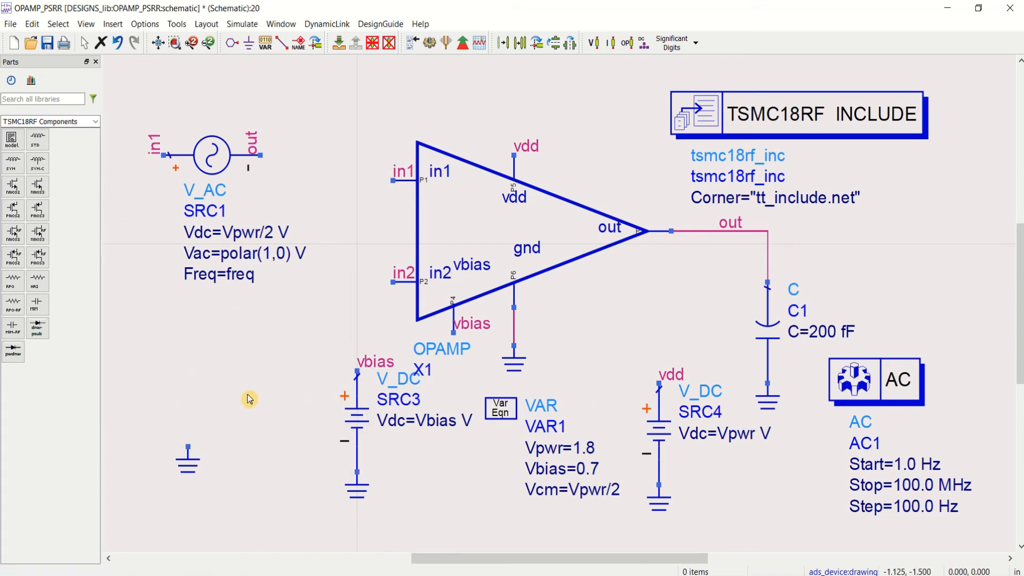
key(ctrl+v)
click(209, 462)
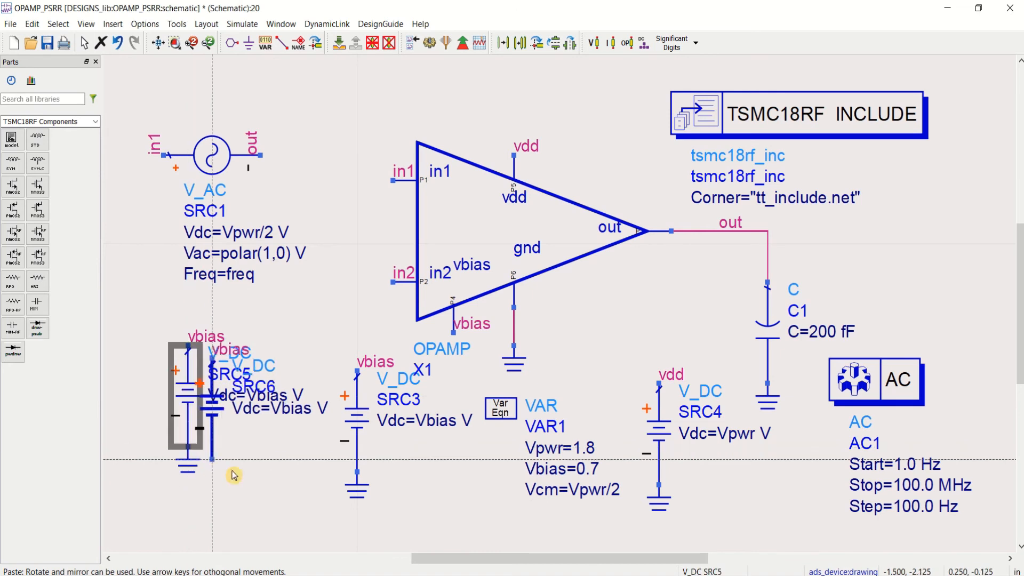
key(Escape)
Step: Rename the wire label of the new DC source SRC5 to in2
double_click(210, 343)
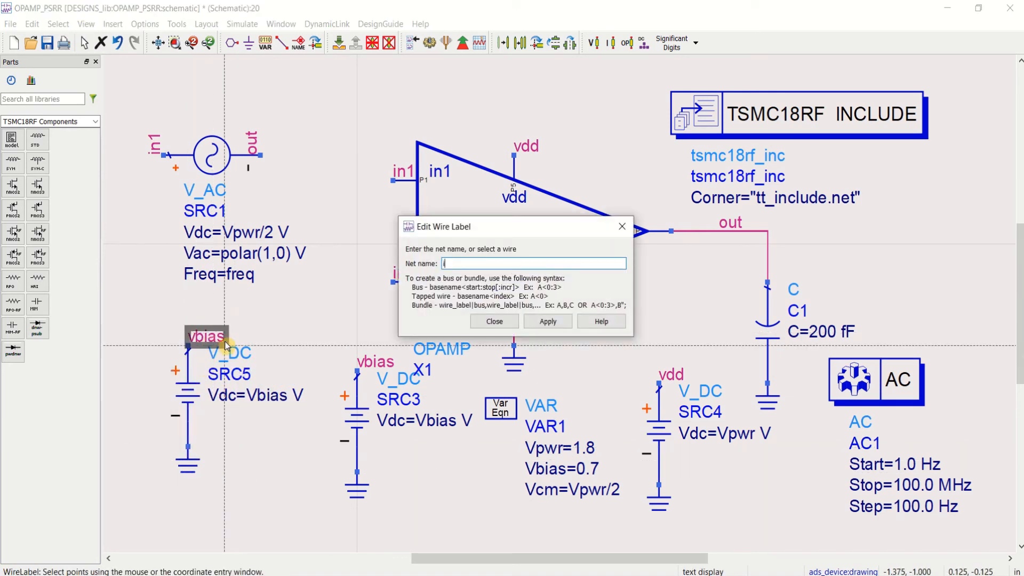
text(in2)
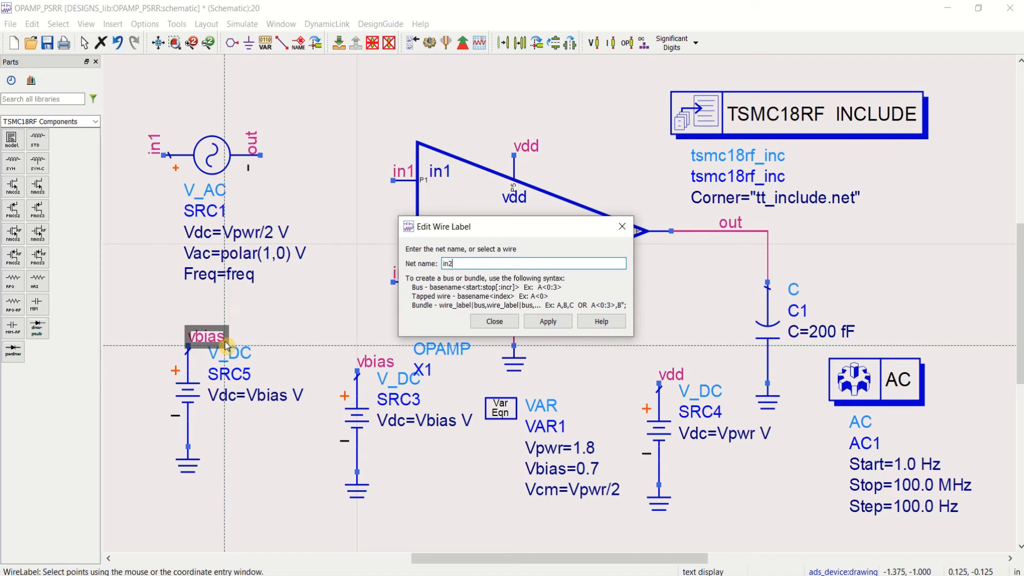
click(548, 321)
click(499, 321)
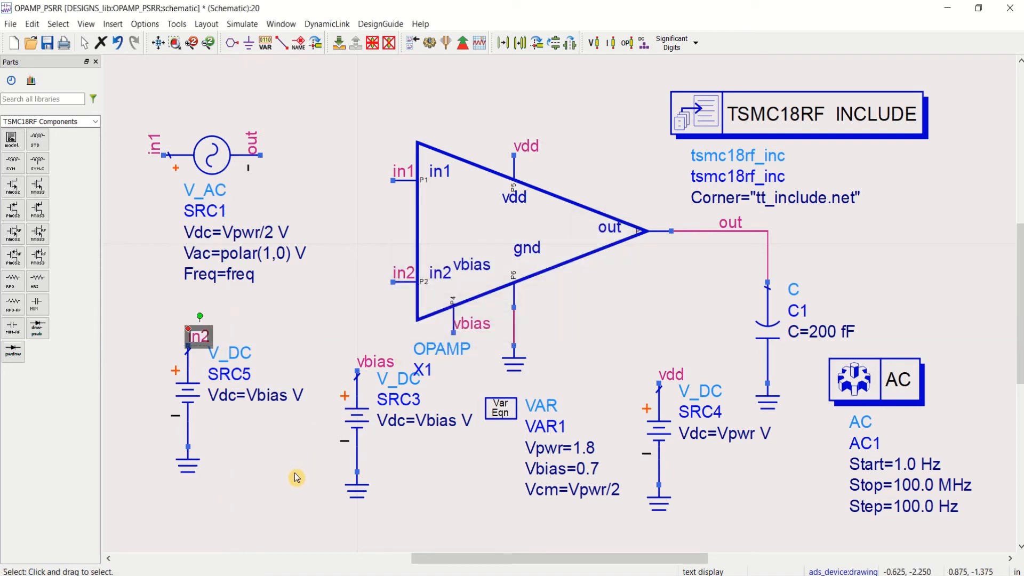
Step: Move the AC source SRC1 above the op-amp, wire its negative terminal to the vdd pin, and delete its out label
drag(216, 159, 263, 122)
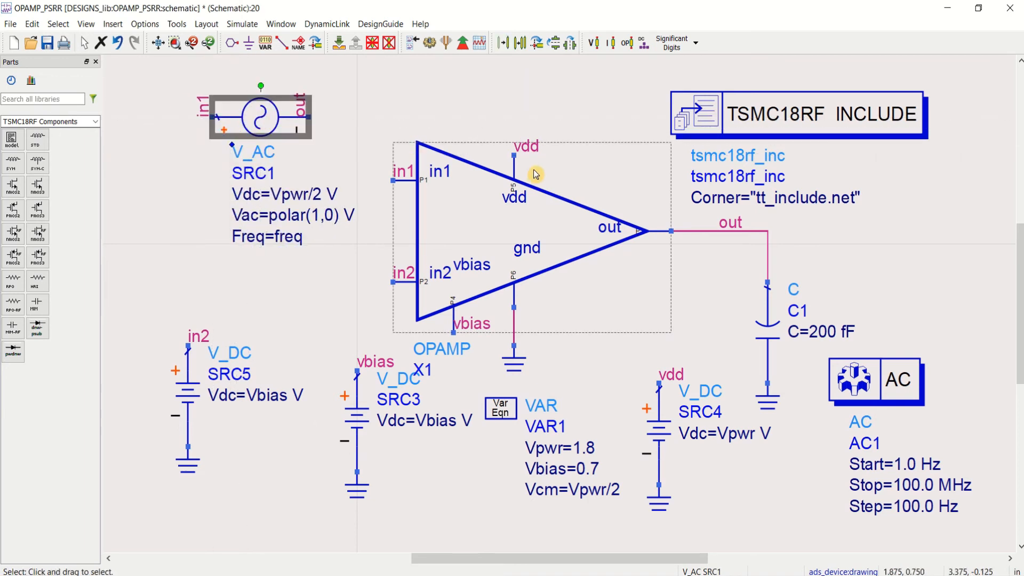
click(281, 42)
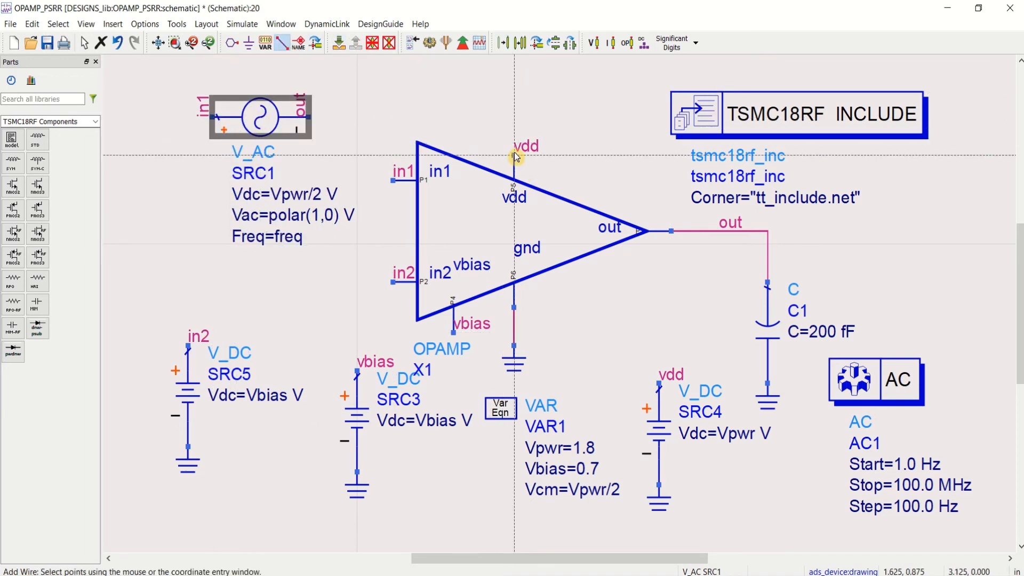
click(514, 155)
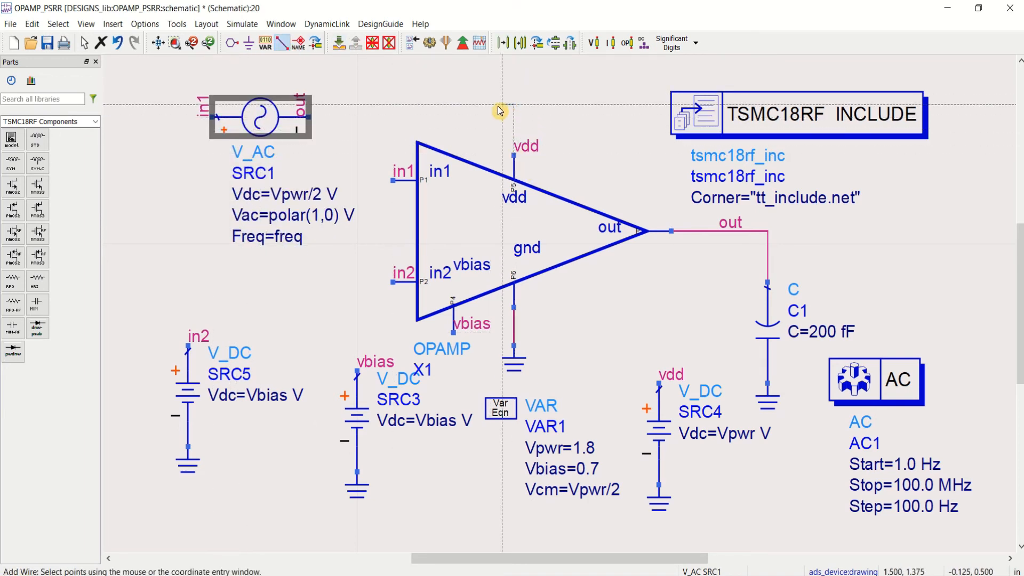
click(310, 117)
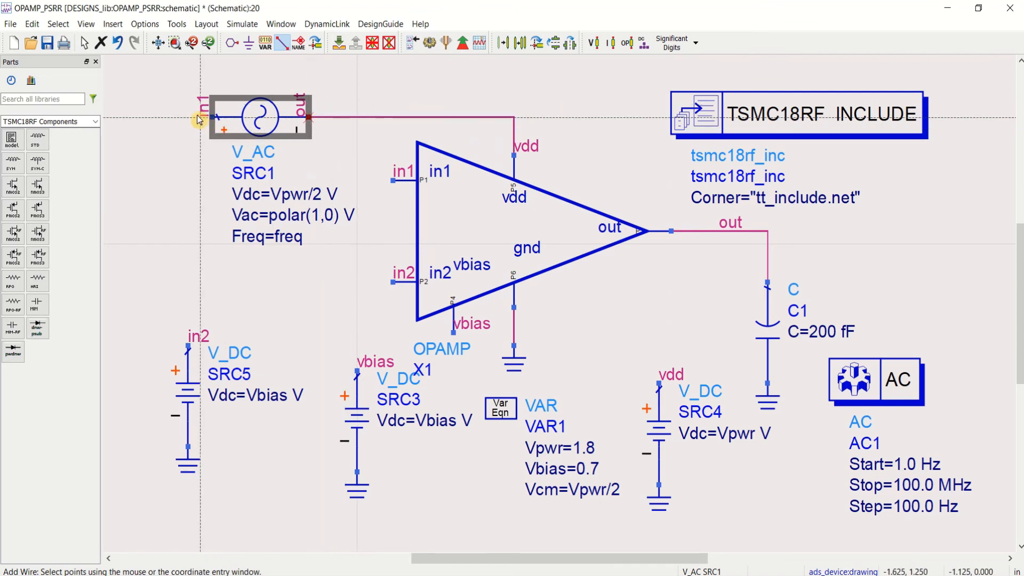
key(Escape)
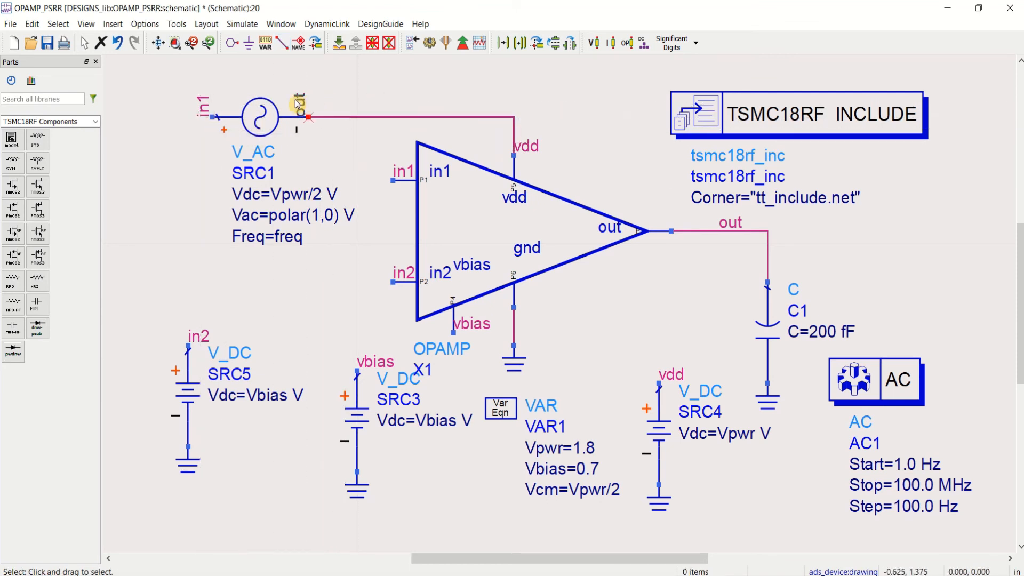
key(Delete)
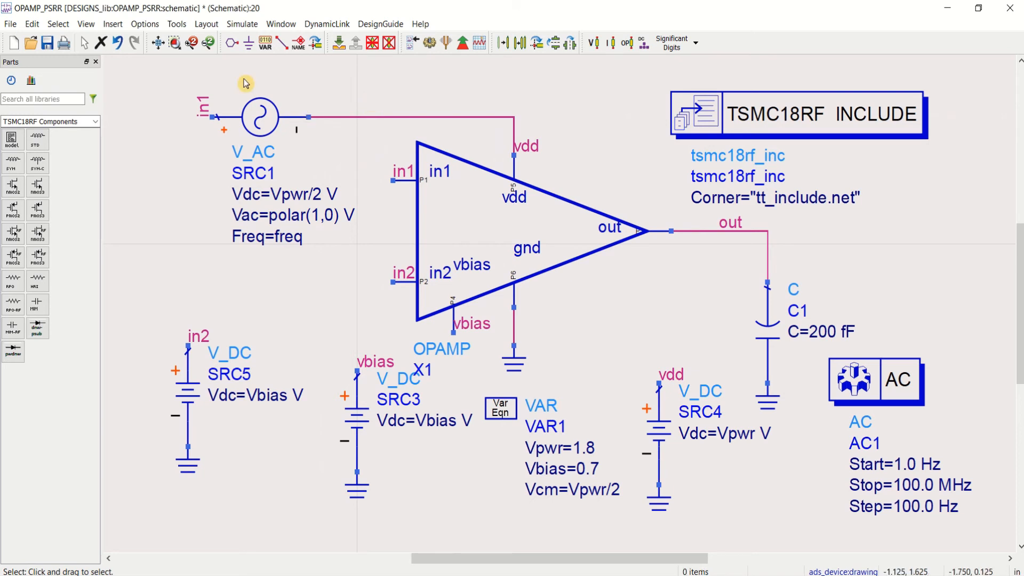
click(185, 398)
key(ctrl+c)
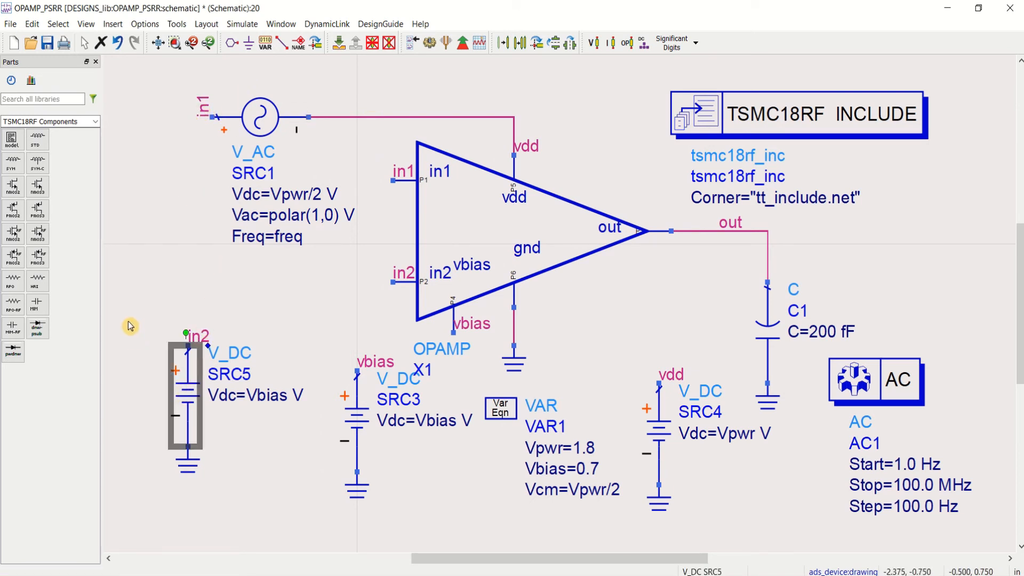
key(ctrl+v)
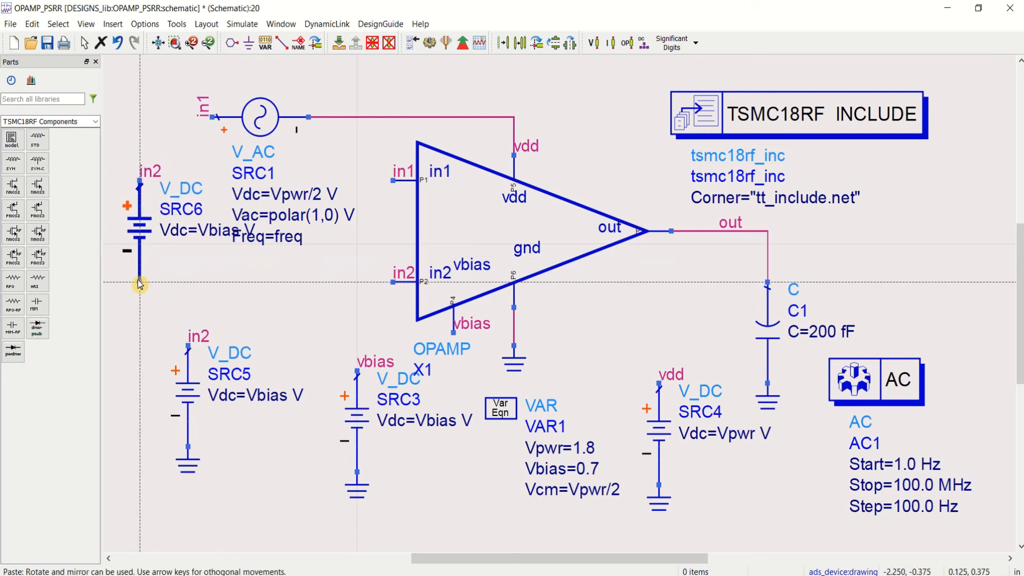
key(Escape)
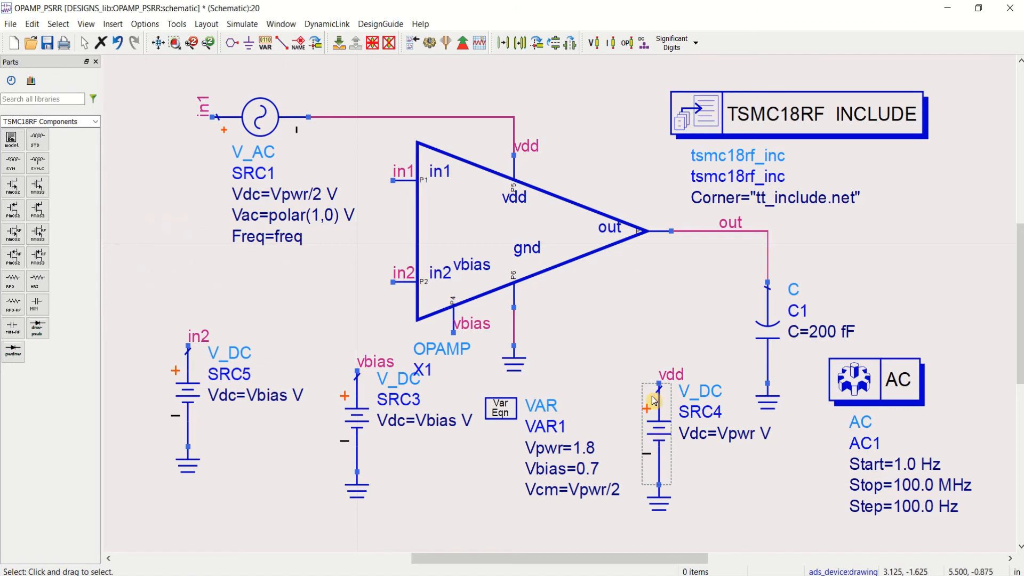
Step: Undo the accidental op-amp move, and relocate the vdd source SRC4 with its ground beside the AC source SRC1
drag(613, 332, 627, 354)
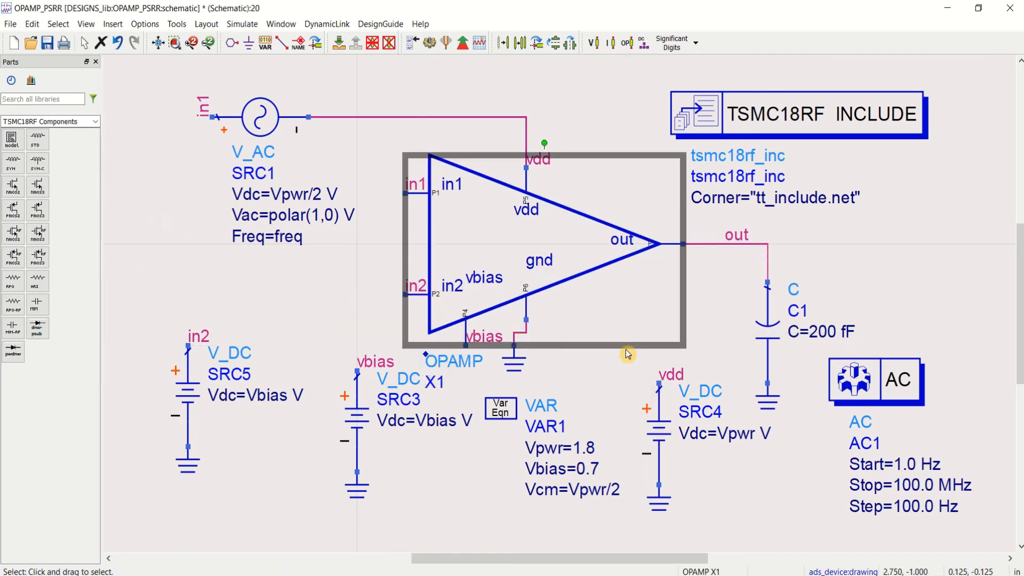
key(ctrl+z)
drag(725, 535, 709, 539)
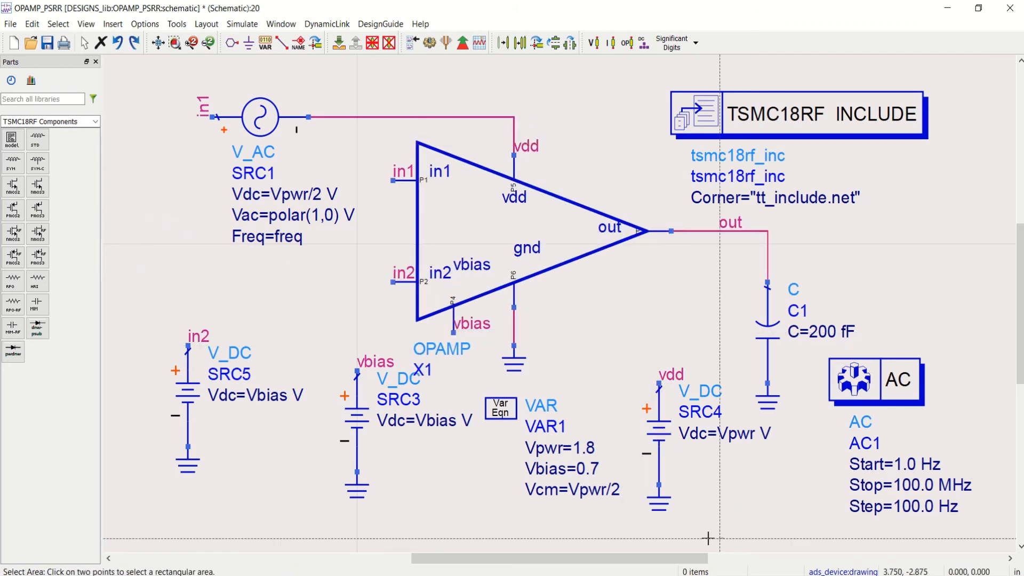
click(618, 362)
drag(667, 443, 128, 219)
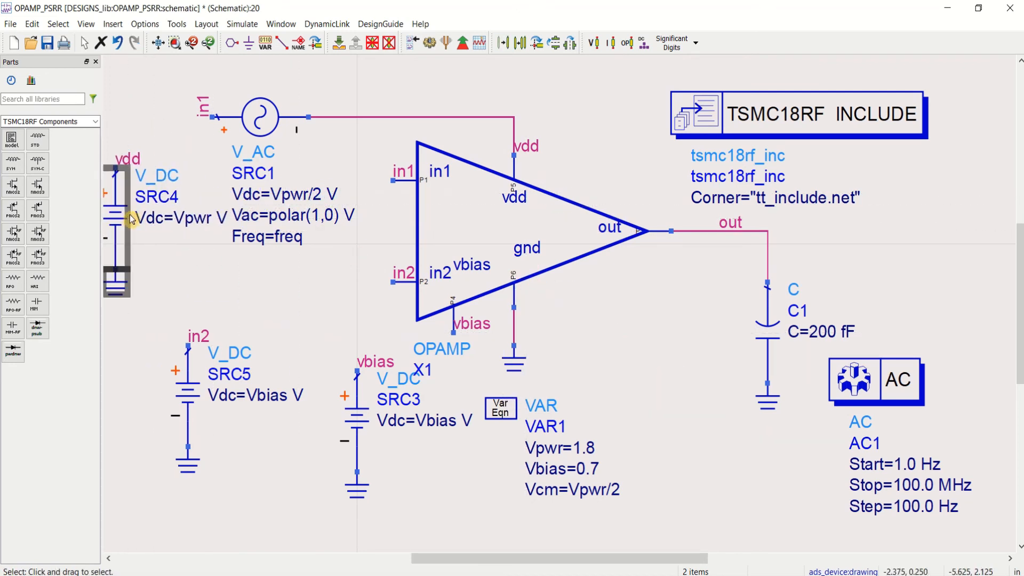
scroll(180, 240, down, 1)
drag(320, 274, 301, 274)
click(368, 283)
Step: Wire the positive terminal of SRC4 to the positive terminal of the AC source SRC1
click(282, 43)
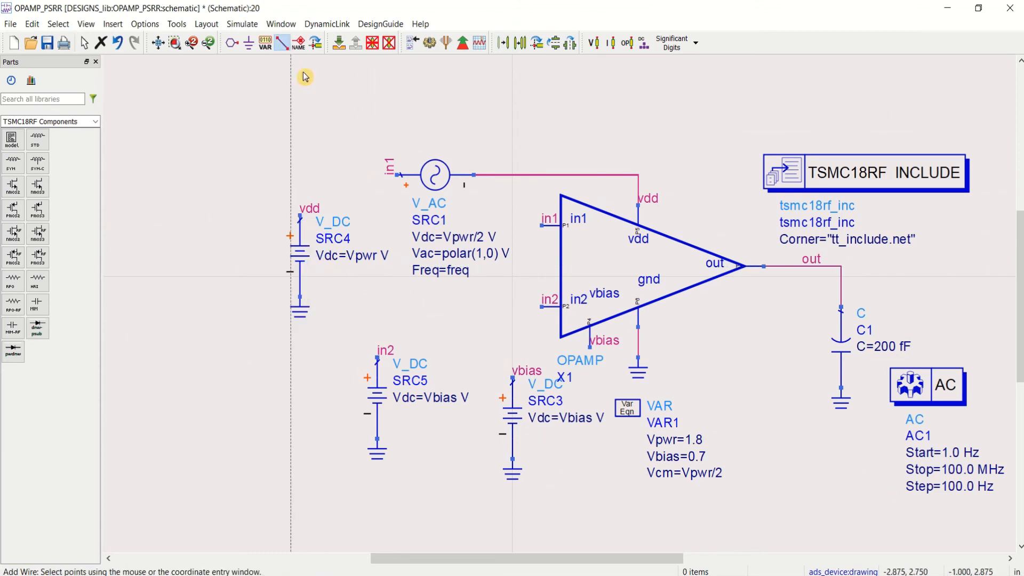
click(300, 174)
click(301, 216)
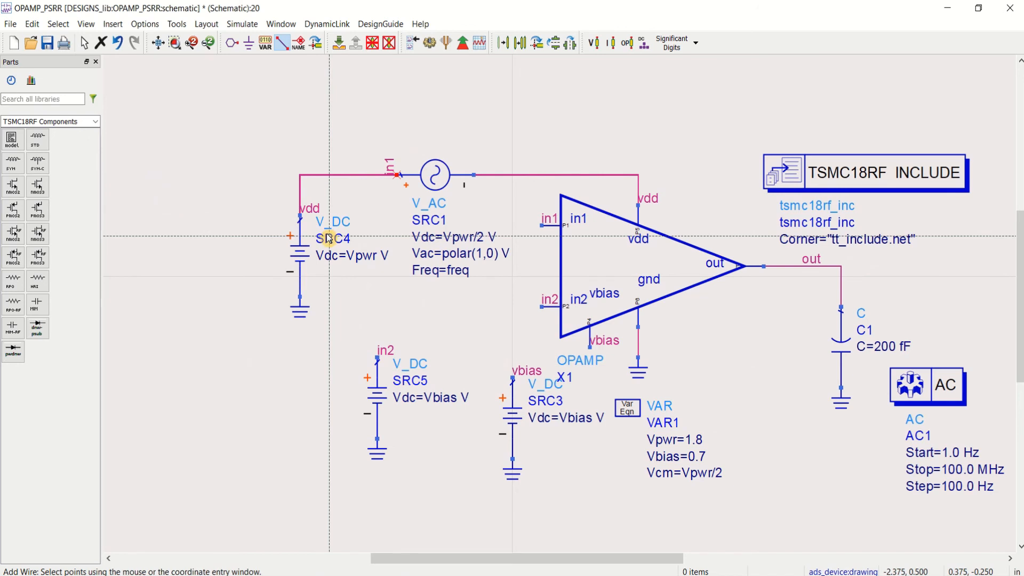
key(Escape)
Step: Delete the in1 label at the AC source and the vdd label above SRC4
click(391, 167)
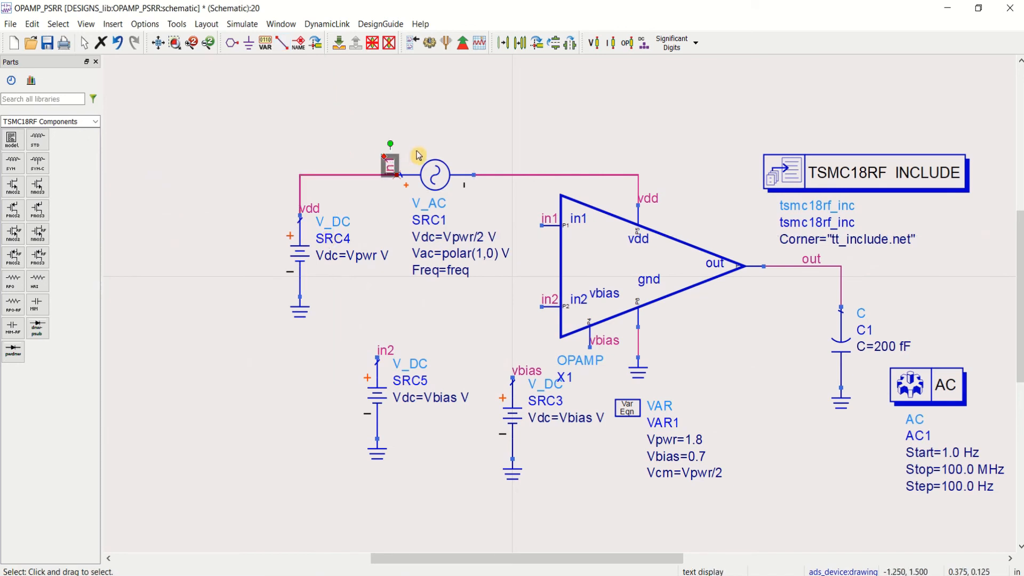
key(Delete)
click(311, 208)
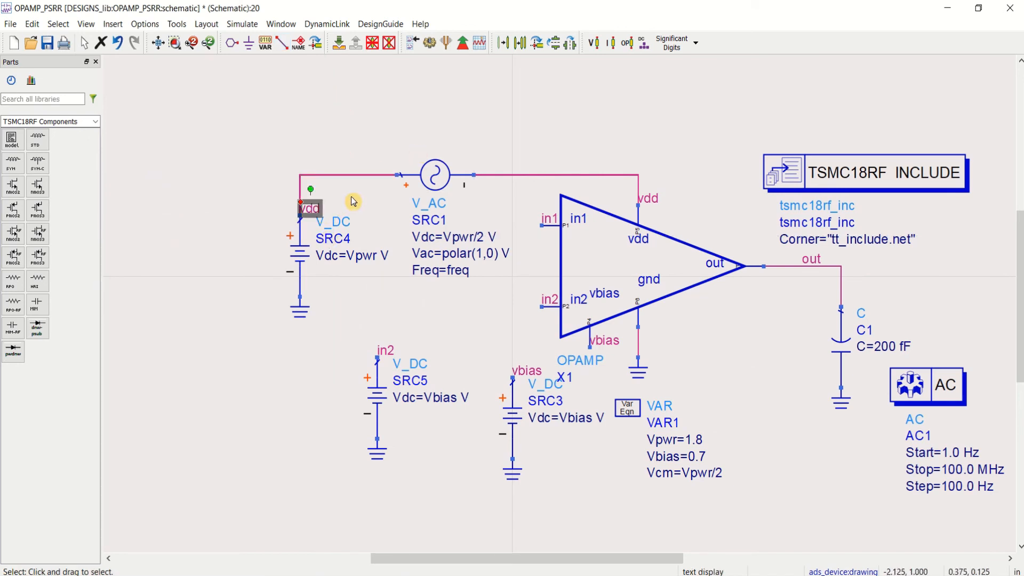
key(Delete)
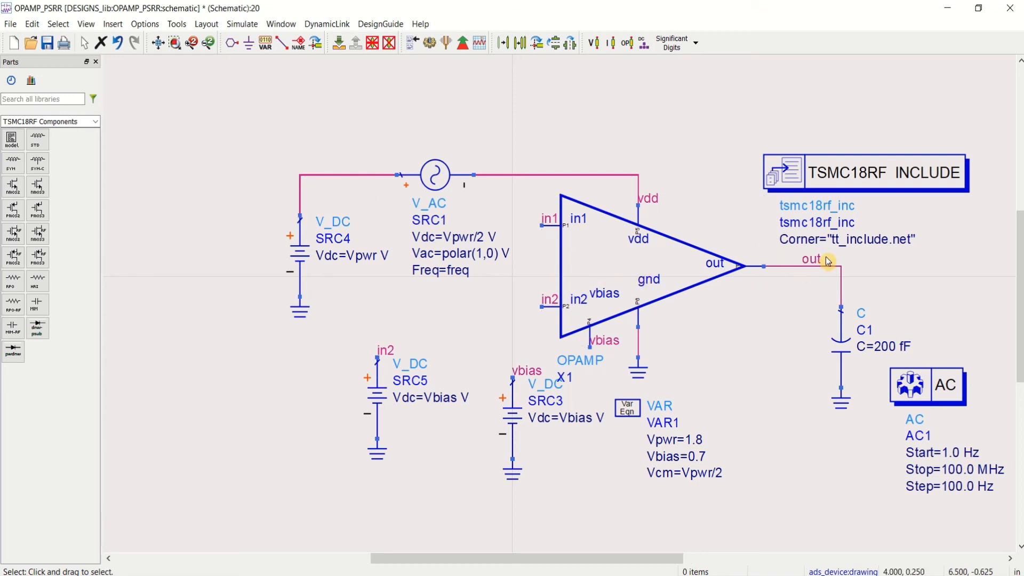
Step: Replace the in1 wire label on the op-amp's in1 pin with the label out
click(560, 224)
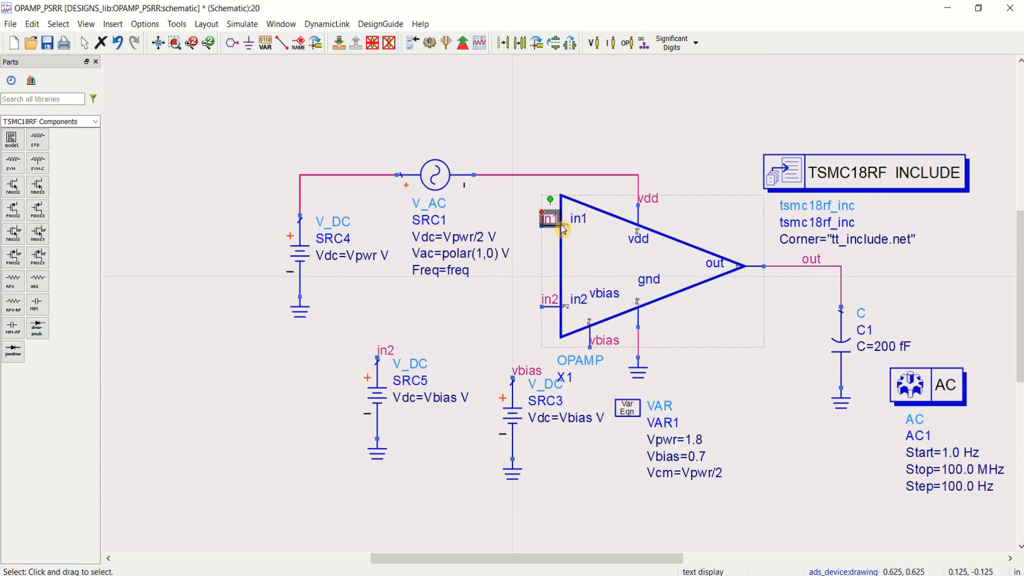
key(Delete)
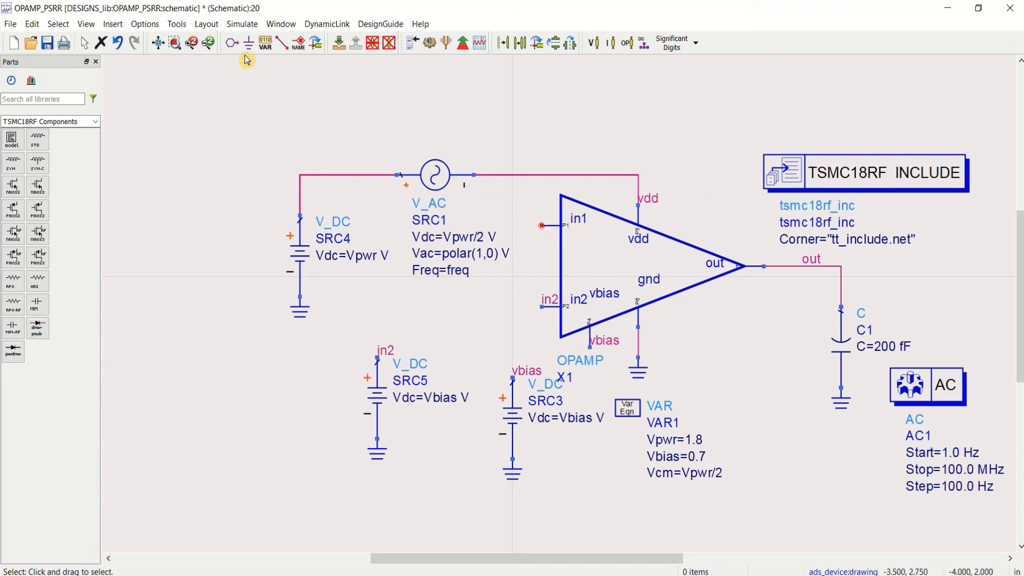
click(298, 44)
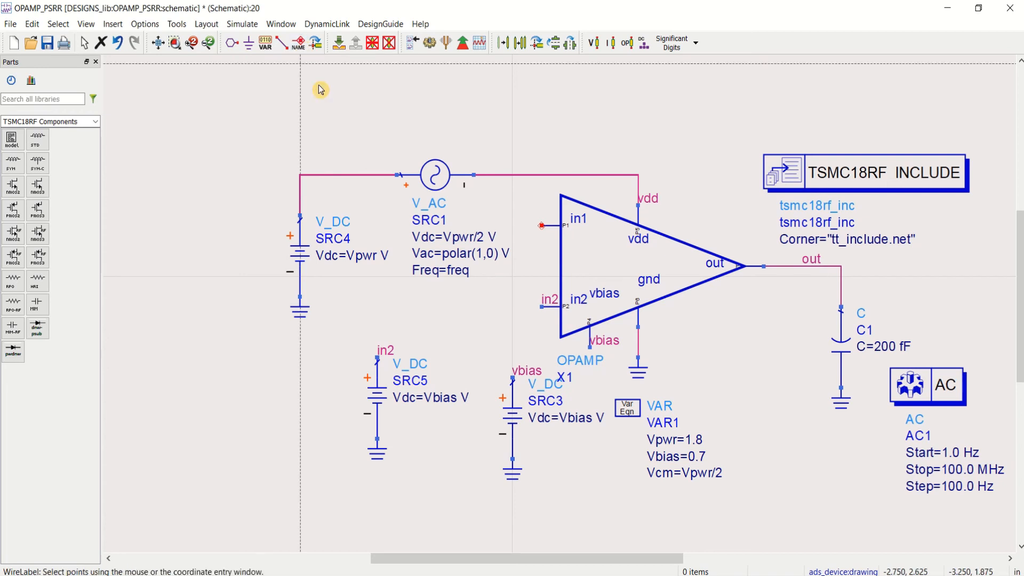
click(544, 226)
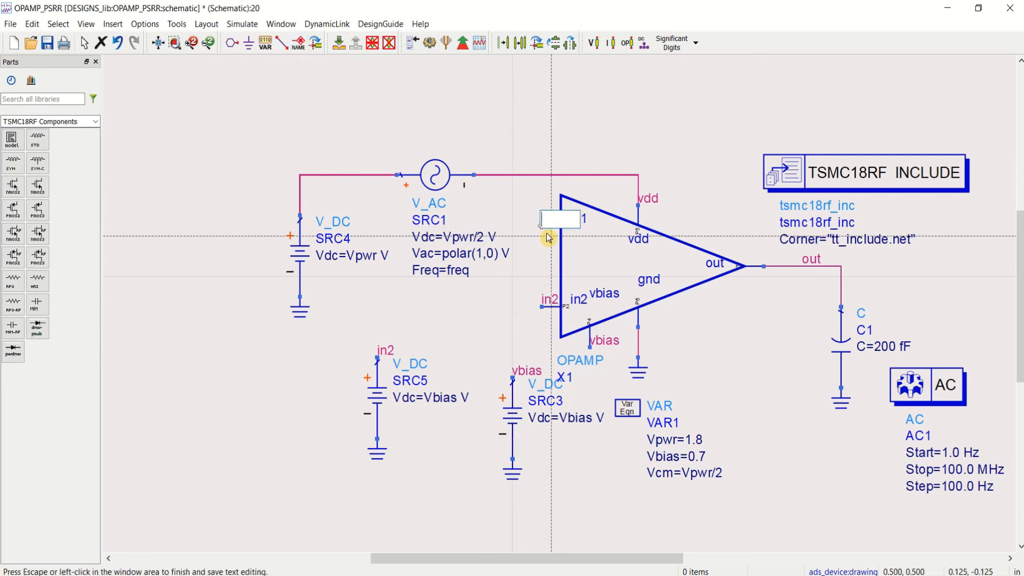
key(Escape)
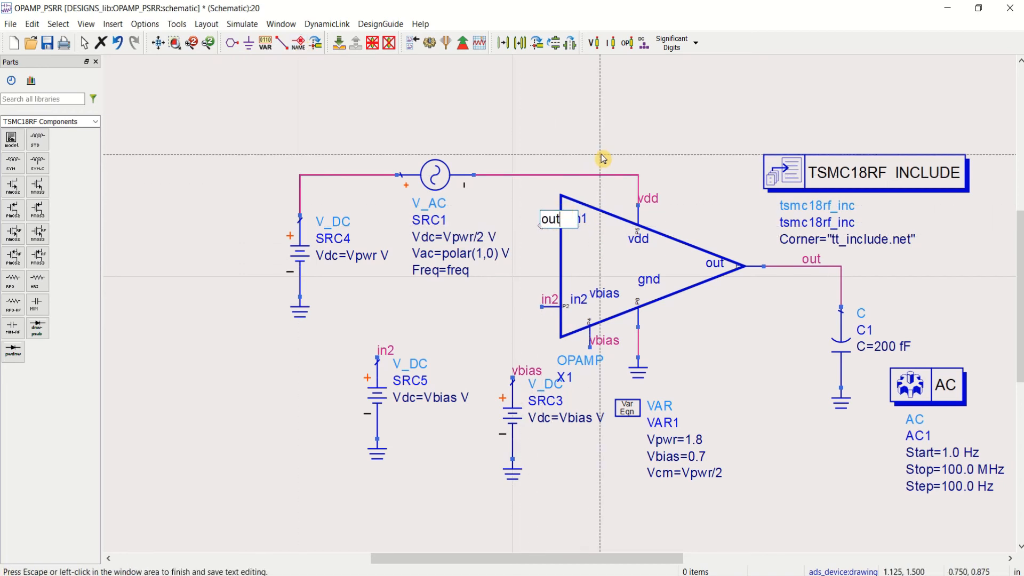
key(Escape)
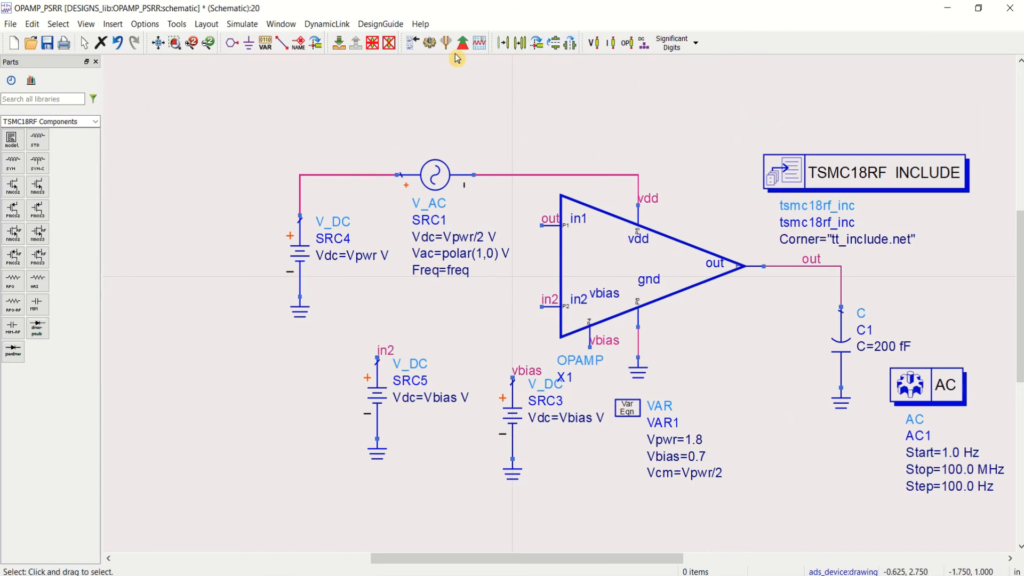
Step: Try a direct feedback wire between the op-amp's in1 pin and output net, and delete that wire
click(281, 42)
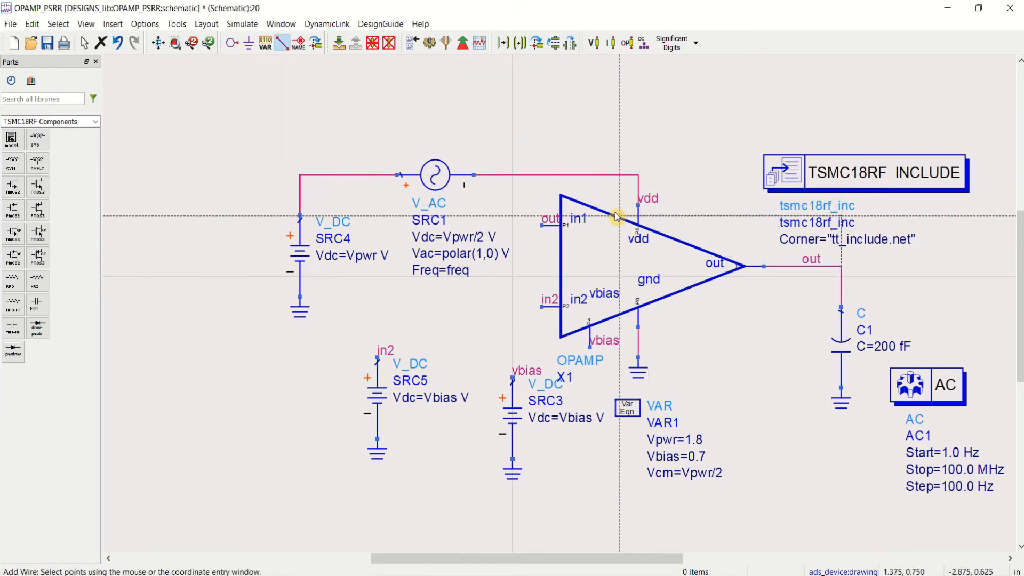
click(543, 224)
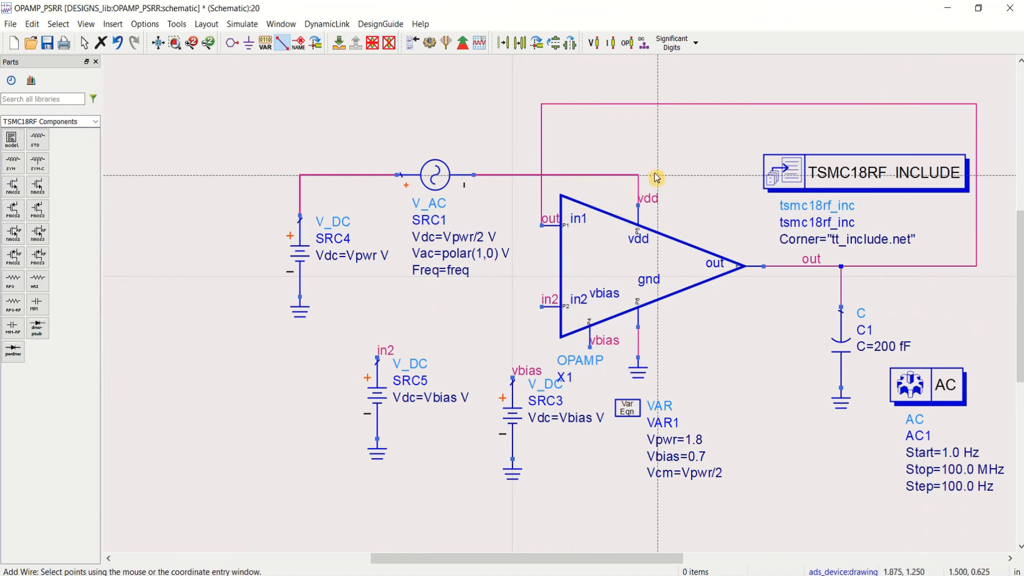
key(Escape)
click(688, 105)
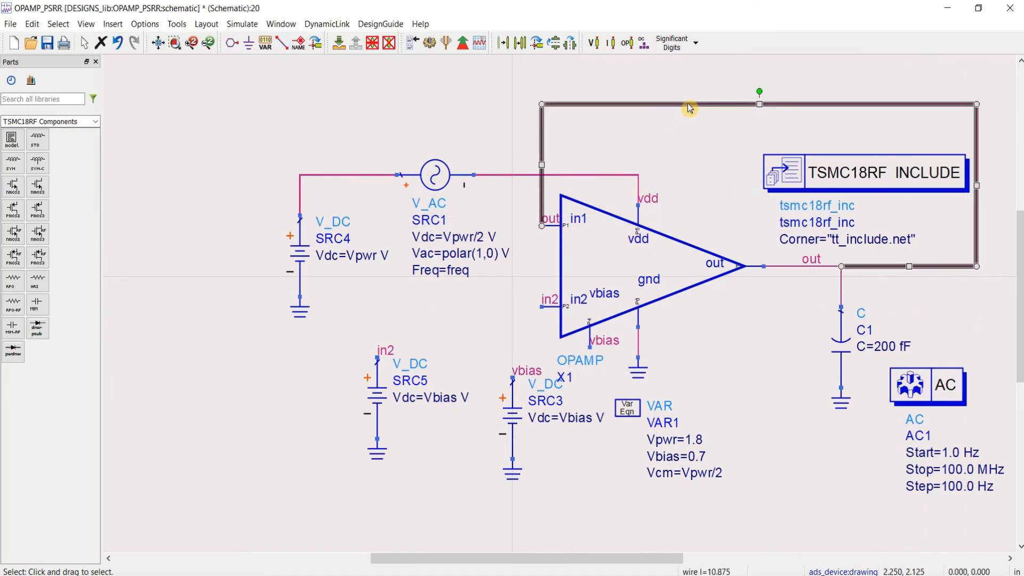
key(Delete)
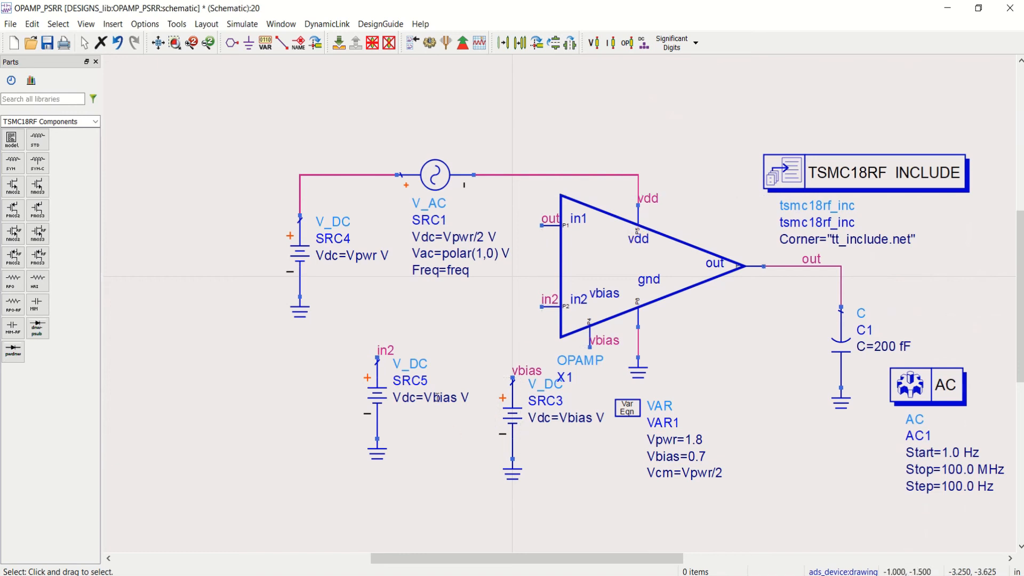
Step: Set the Vdc of the in2 source SRC5 to Vpwr/2
double_click(437, 398)
text(V)
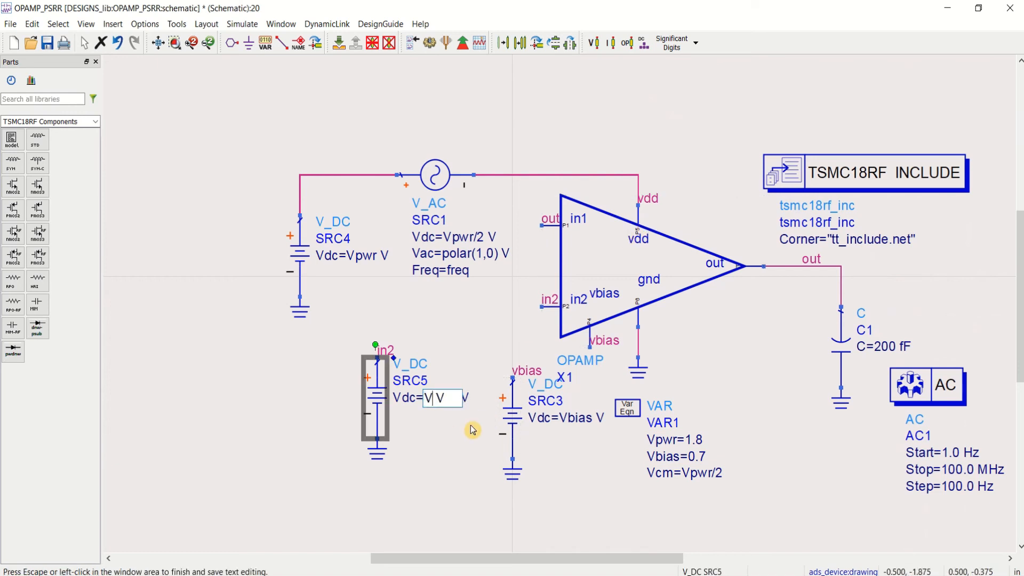
text(pwr/2)
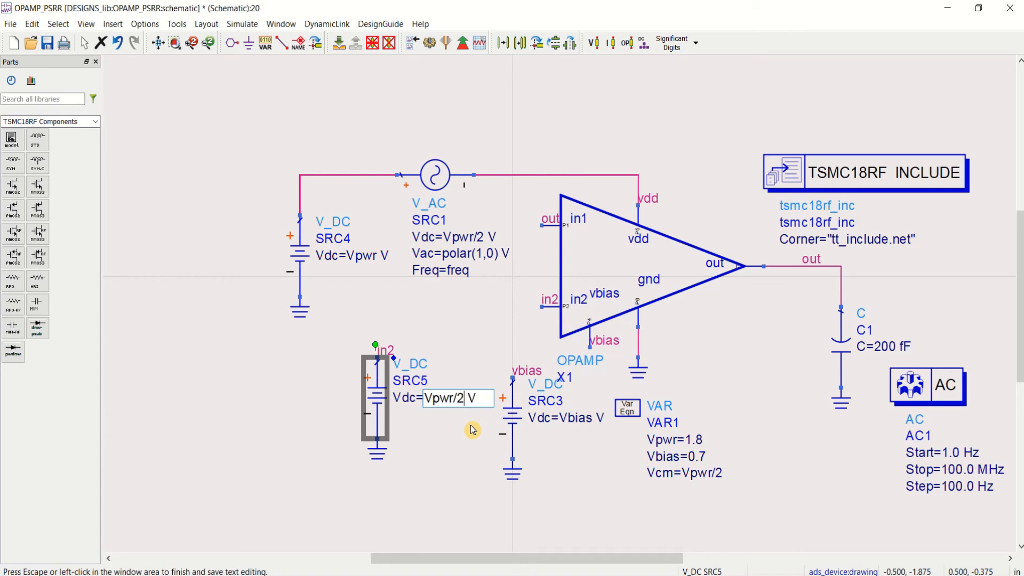
click(616, 509)
Step: Move SRC4 with its ground directly above SRC5 and raise the AC source SRC1 above the op-amp, and save the schematic
drag(206, 100, 345, 337)
drag(303, 266, 379, 265)
drag(443, 169, 511, 108)
click(674, 119)
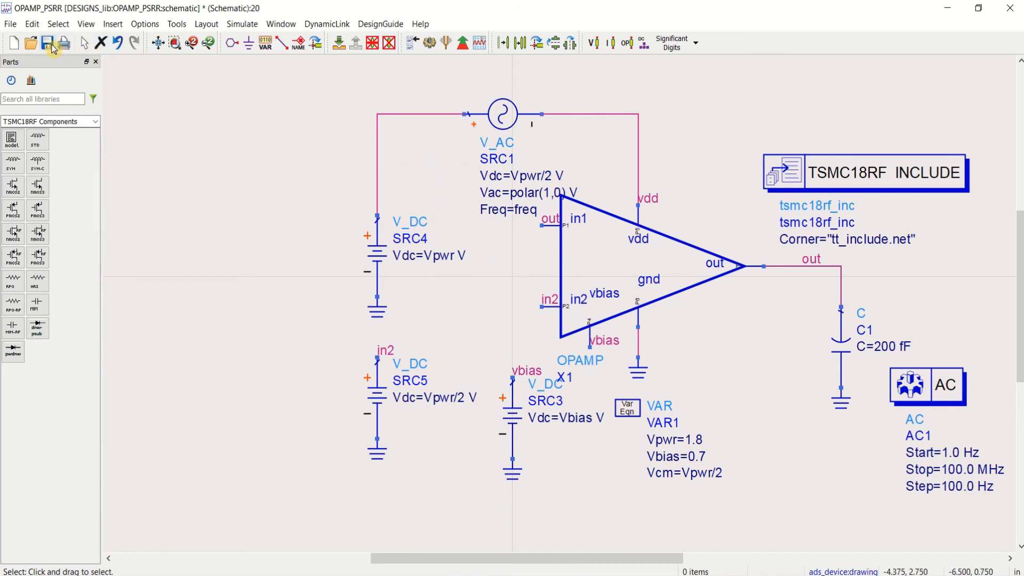
click(47, 43)
click(158, 43)
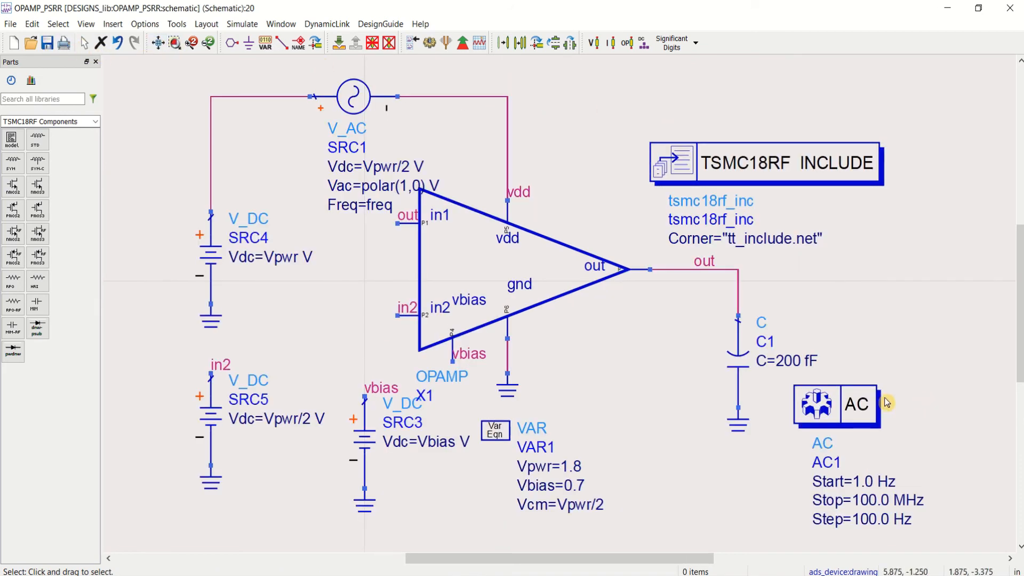
Step: Move the AC simulation controller up beside capacitor C1 and run the simulation
drag(861, 411, 884, 306)
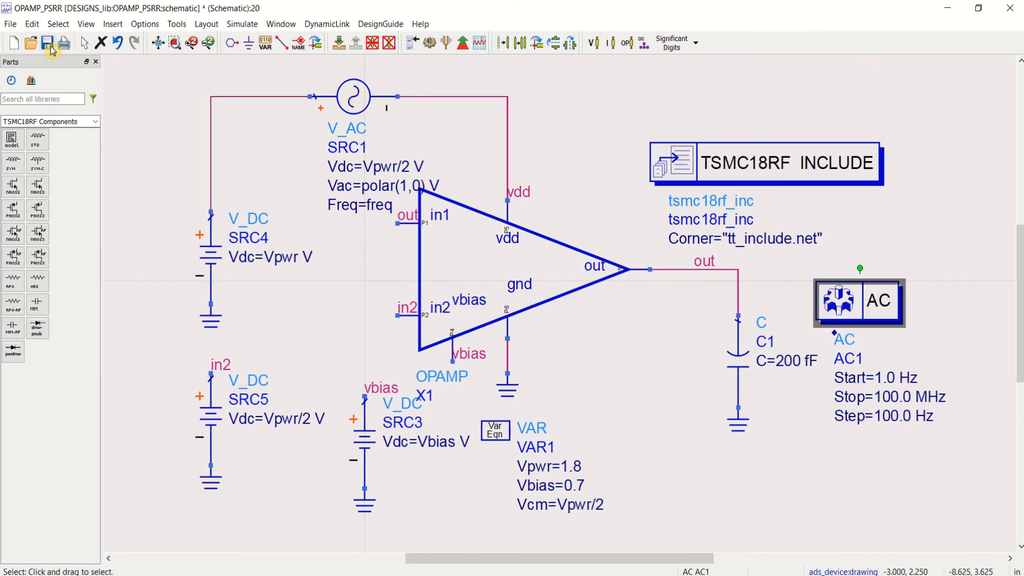
click(431, 44)
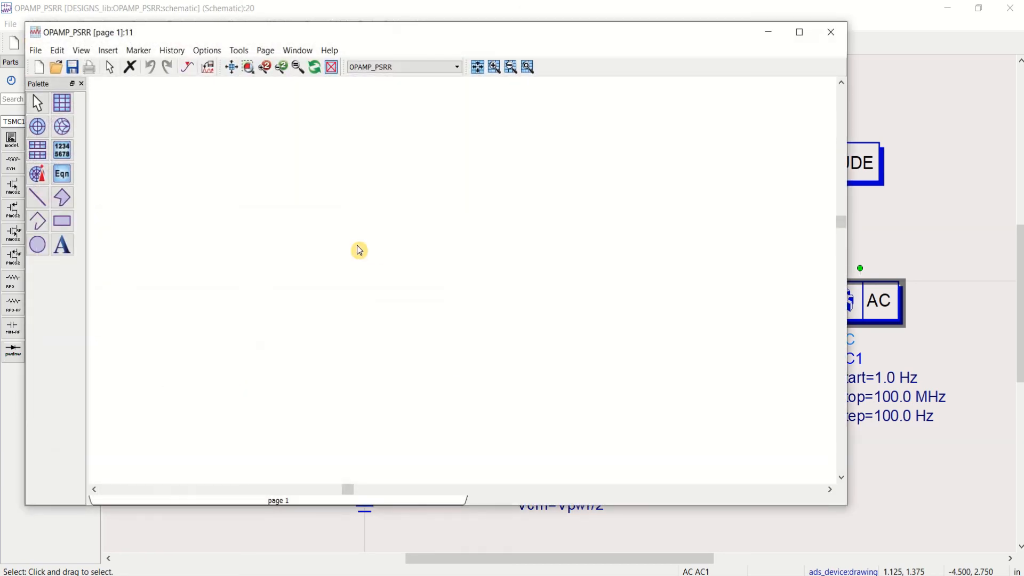
Step: Insert a rectangular plot of out in dB from the OPAMP_PSRR dataset
click(71, 107)
click(299, 171)
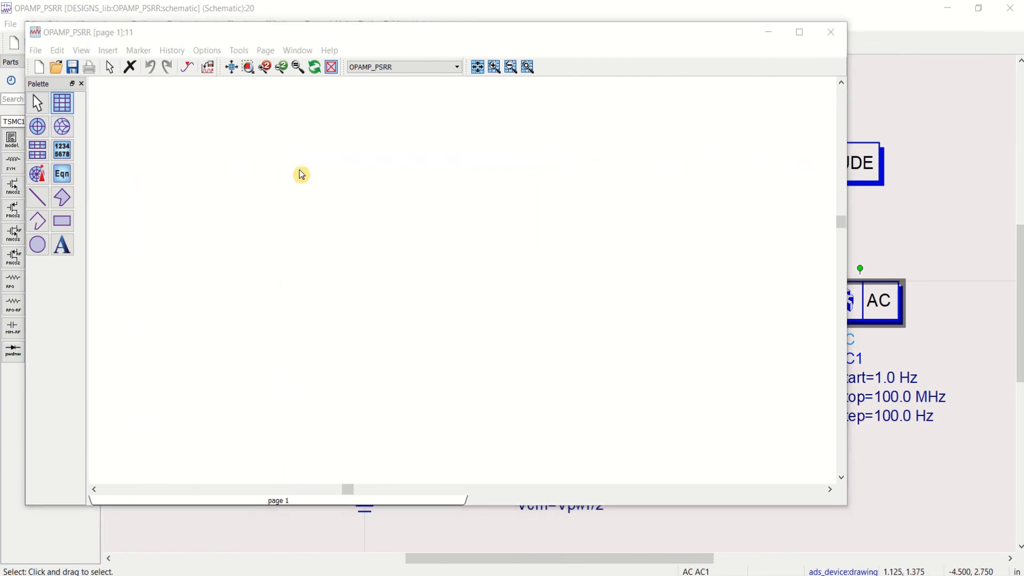
click(325, 271)
click(436, 245)
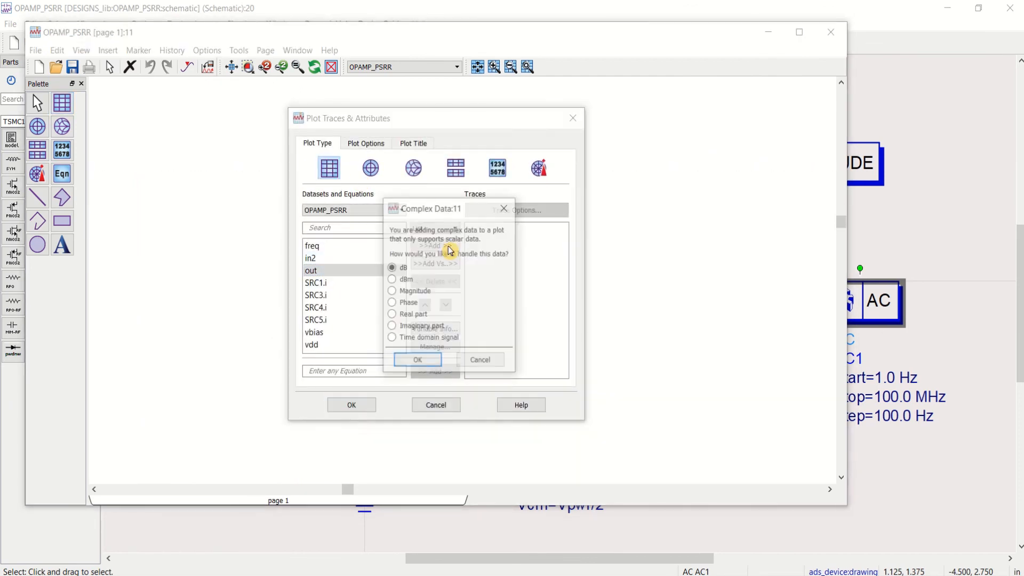
click(411, 361)
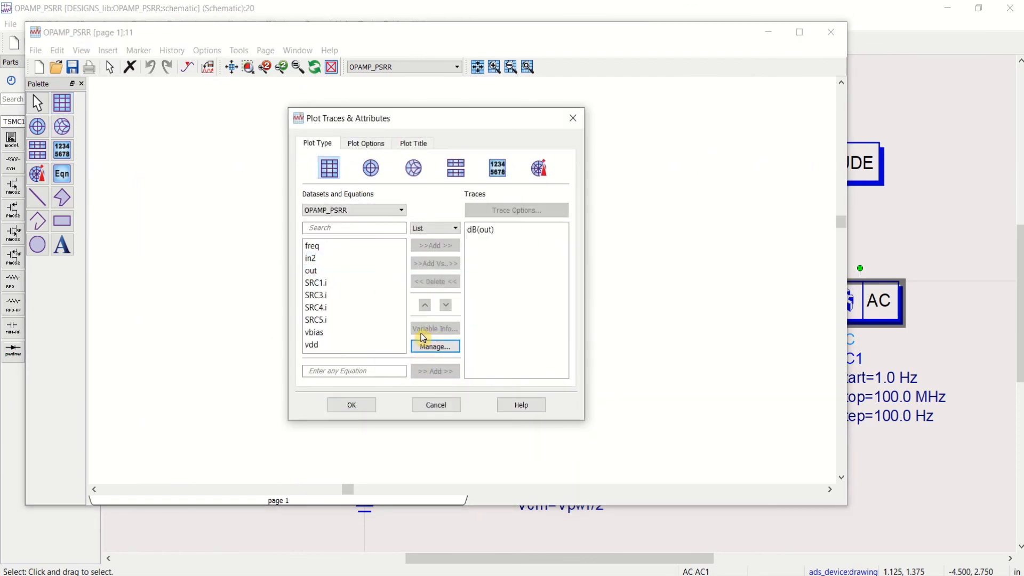
click(351, 405)
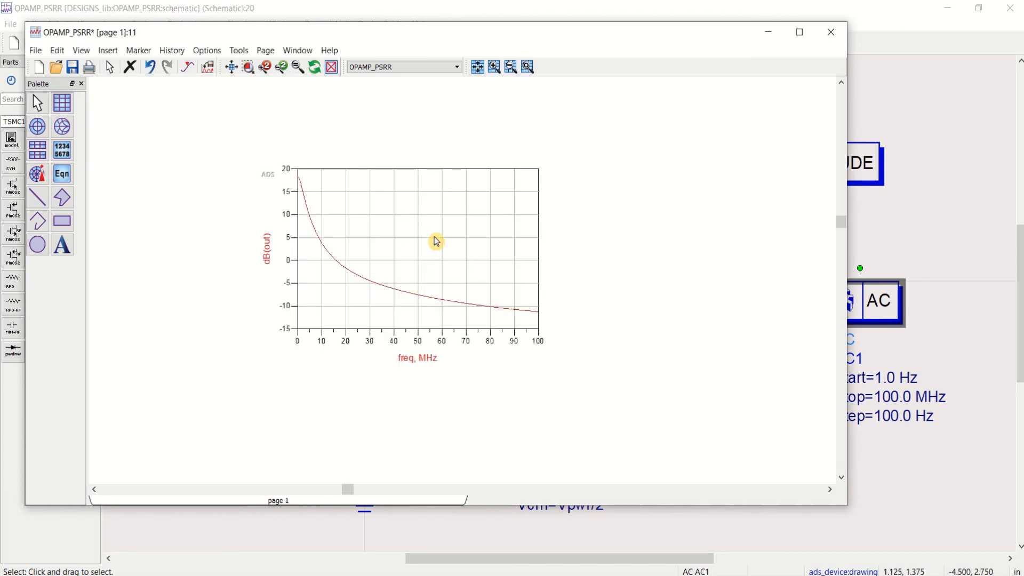
Step: Set the plot's X axis to a log scale and enlarge the data display to inspect the dB(out) curve
double_click(435, 241)
click(367, 144)
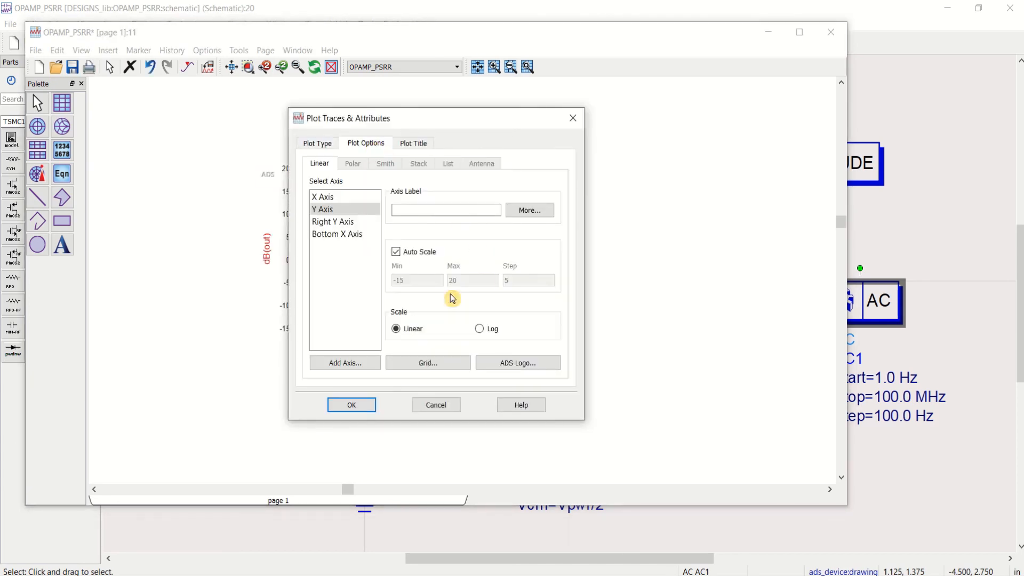
click(342, 201)
click(479, 328)
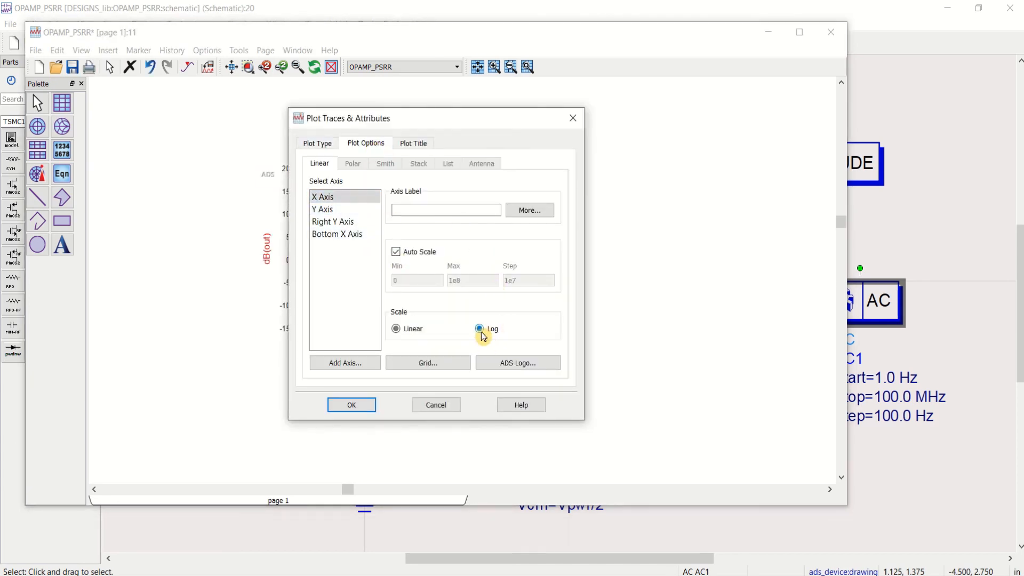
click(352, 407)
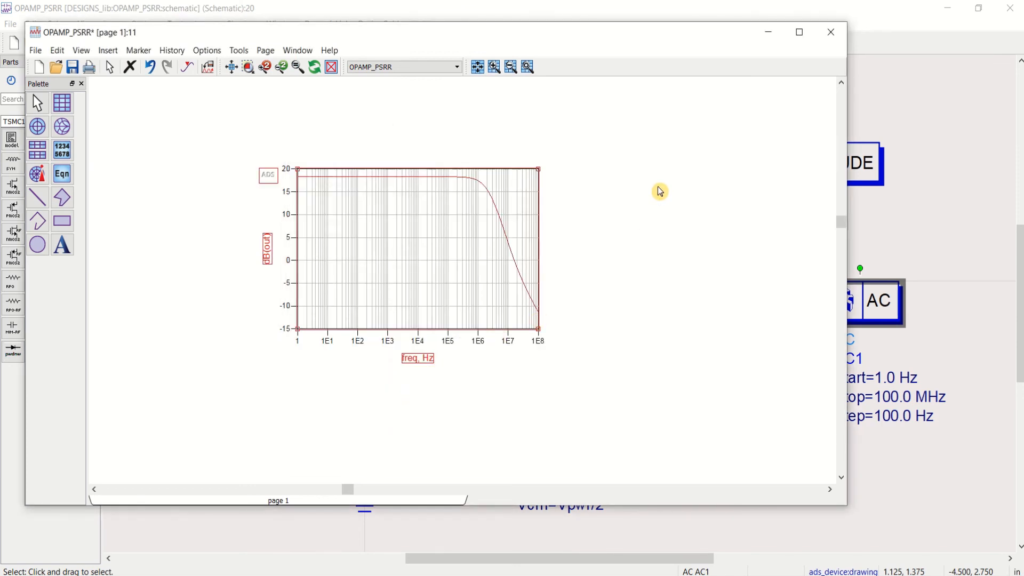
click(813, 37)
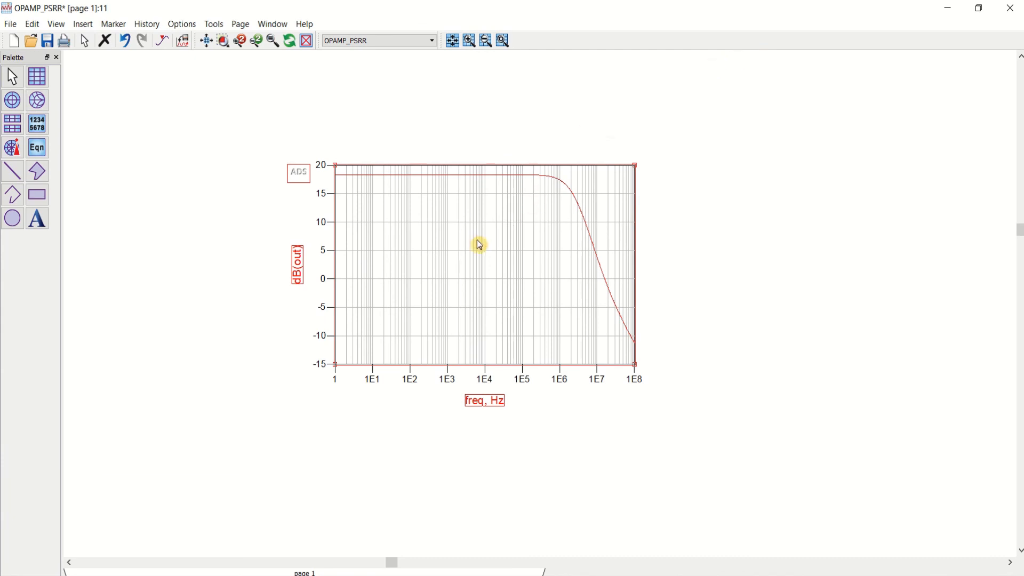
mouse_move(414, 4)
click(426, 32)
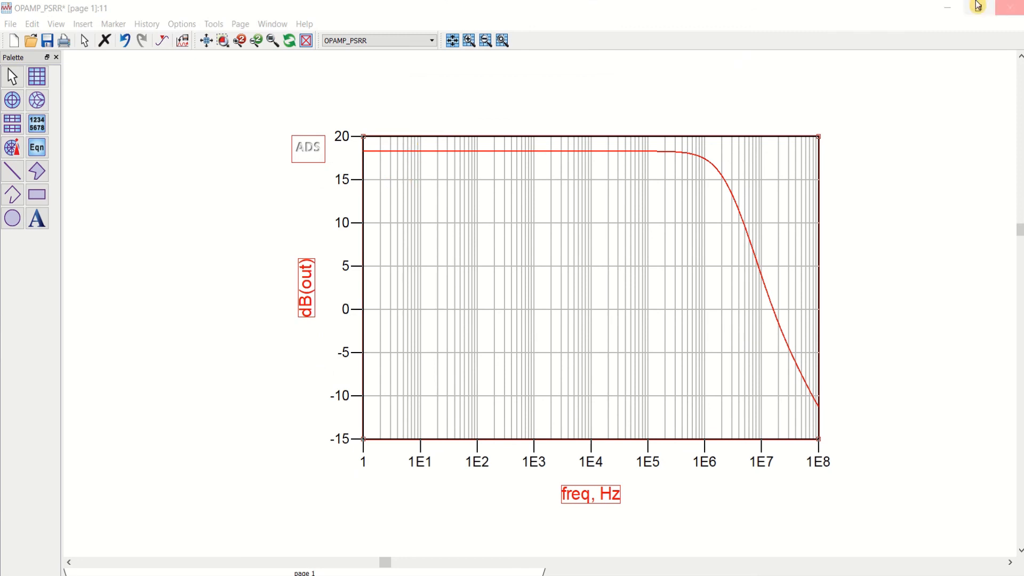
Step: Set the Vdc of AC source SRC1 to 0 V in the OPAMP_PSRR schematic, save it and rerun the simulation
click(947, 7)
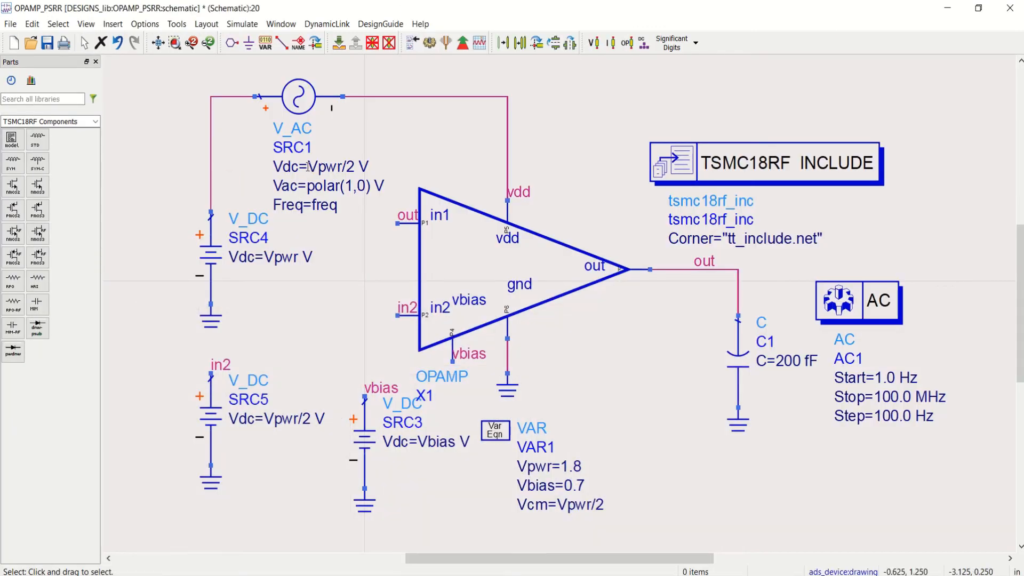
click(336, 165)
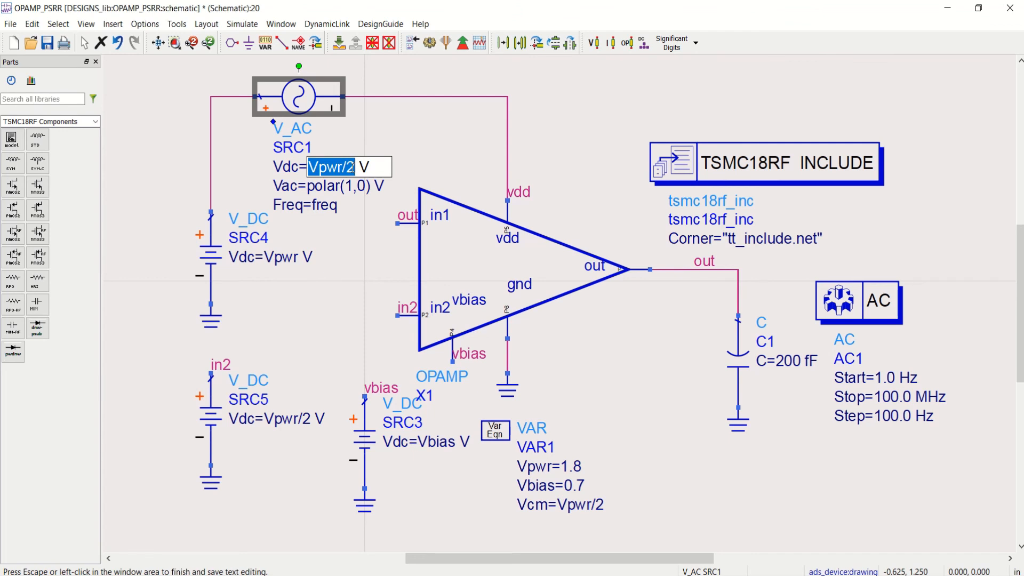
text(0)
click(563, 108)
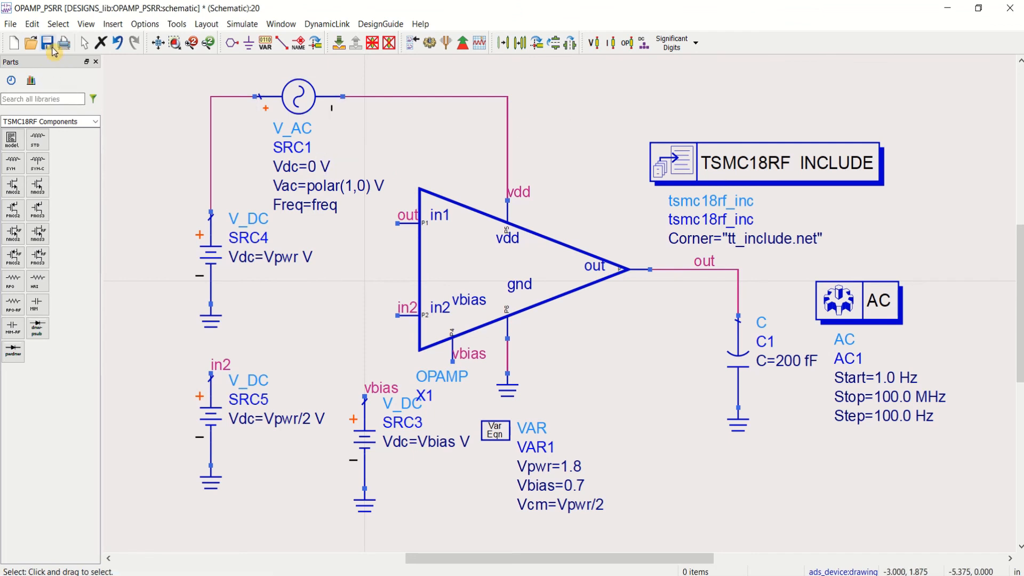
click(429, 43)
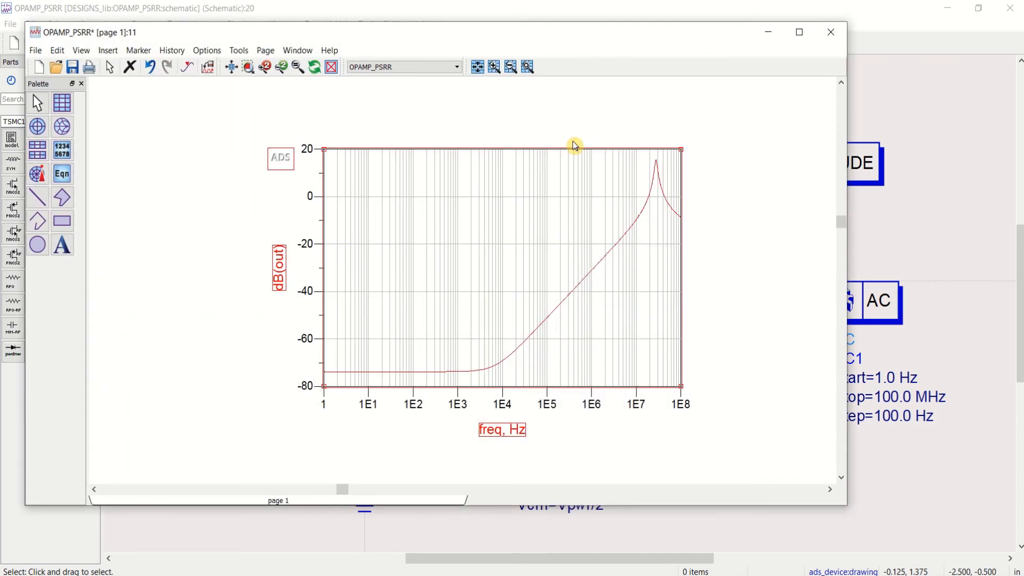
Step: Format the dB(out) trace with a thickness of 2.0 points and the Dot Dot line type
click(799, 32)
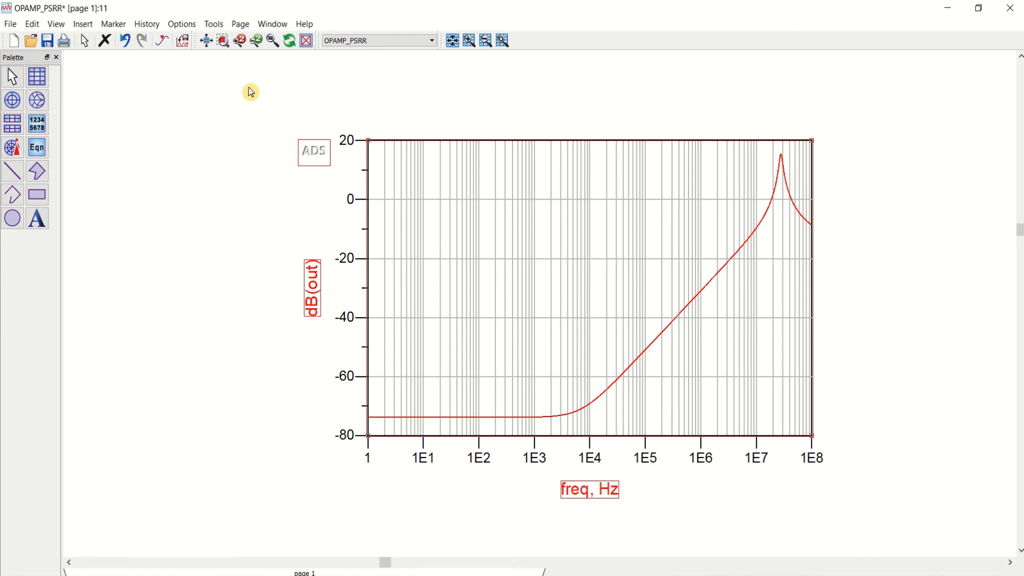
click(206, 41)
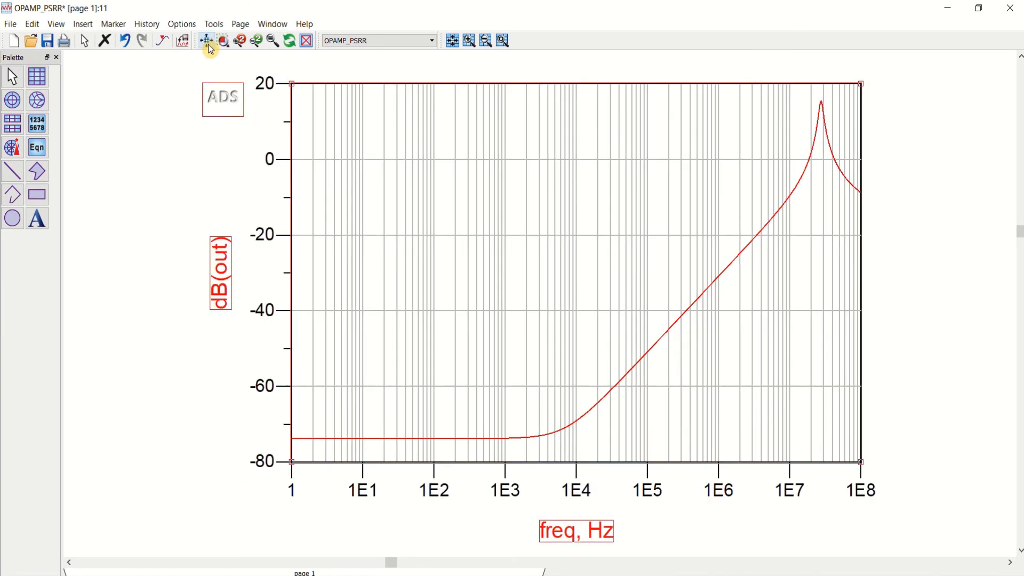
double_click(688, 312)
drag(607, 245, 571, 249)
text(2.0)
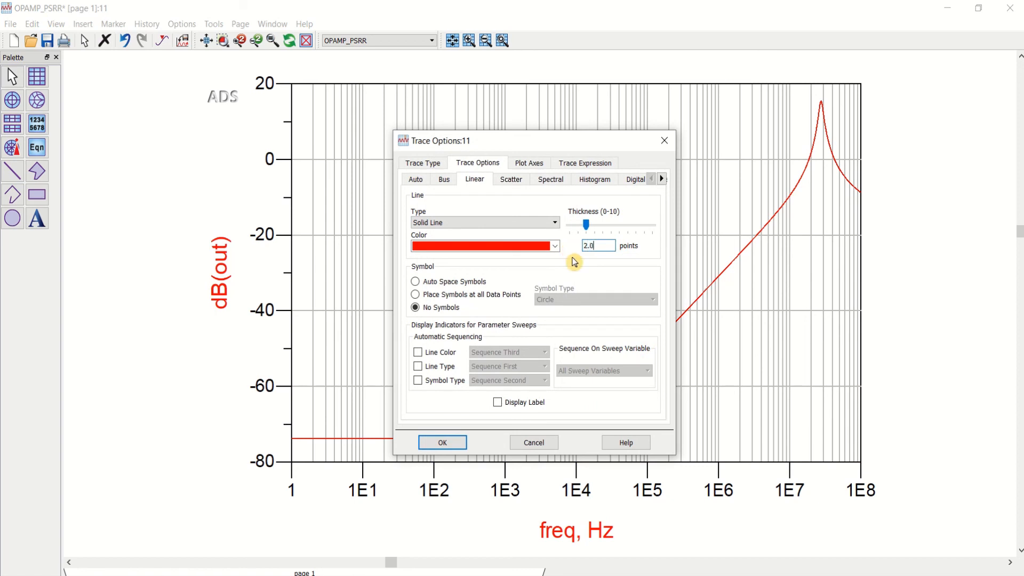
click(520, 224)
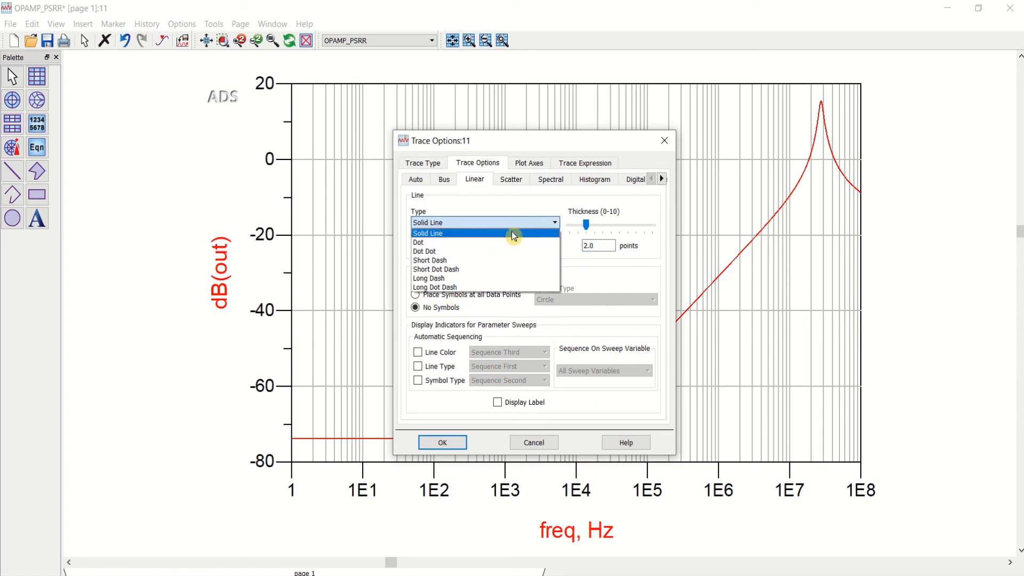
click(484, 250)
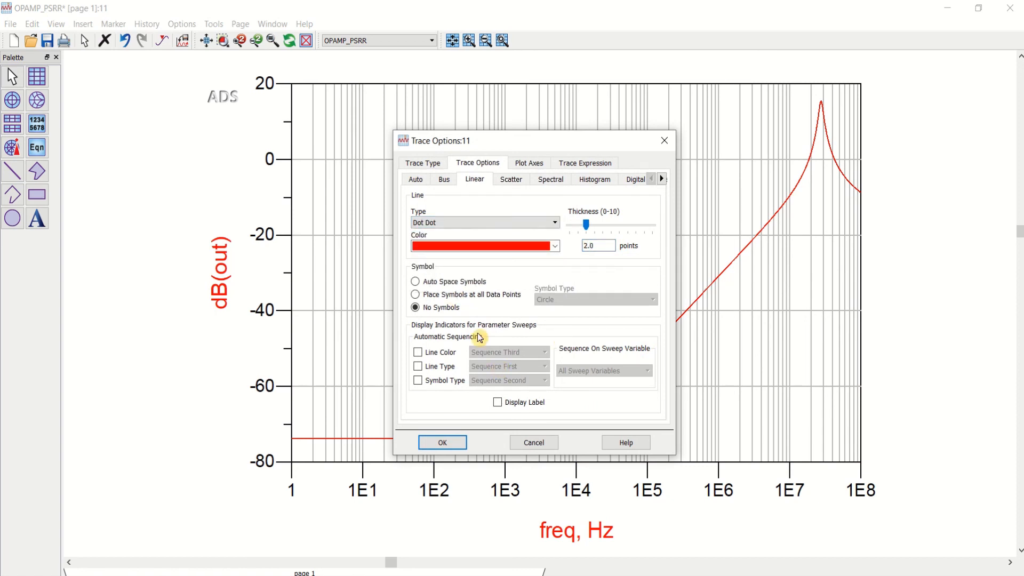
click(451, 442)
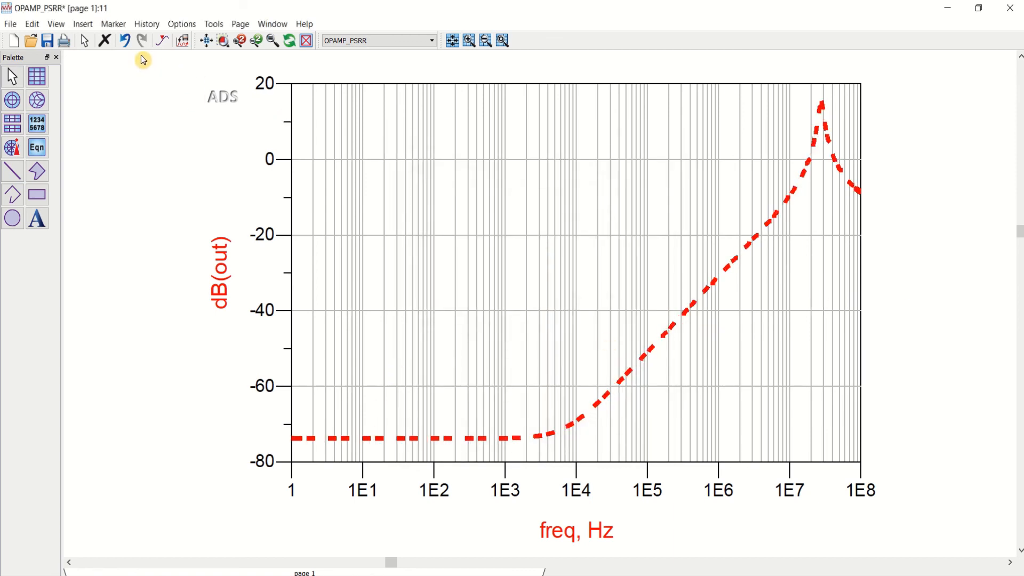
Step: Place a marker on the dB(out) trace at 1 Hz and move its readout box inside the plot
click(162, 42)
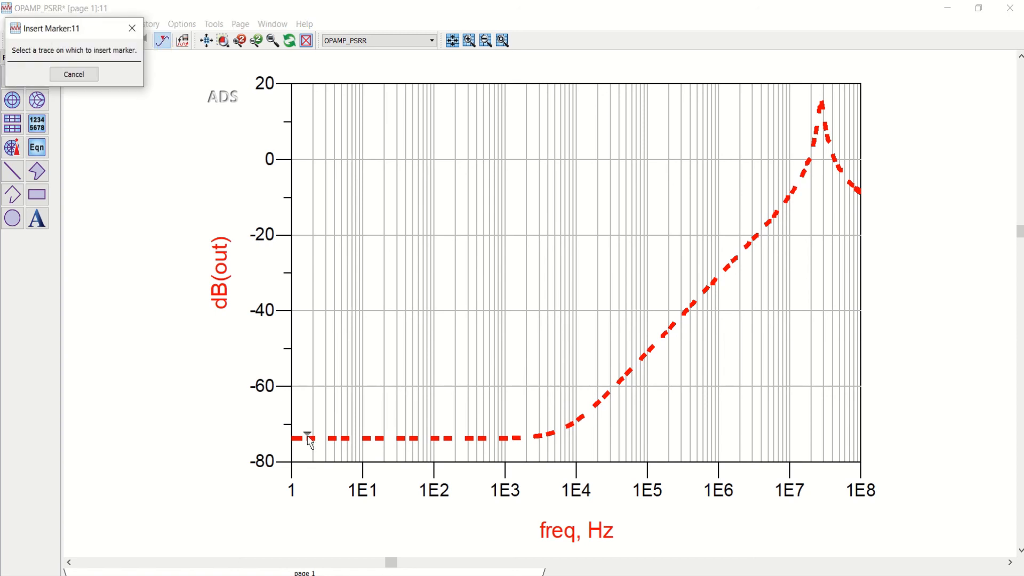
click(296, 438)
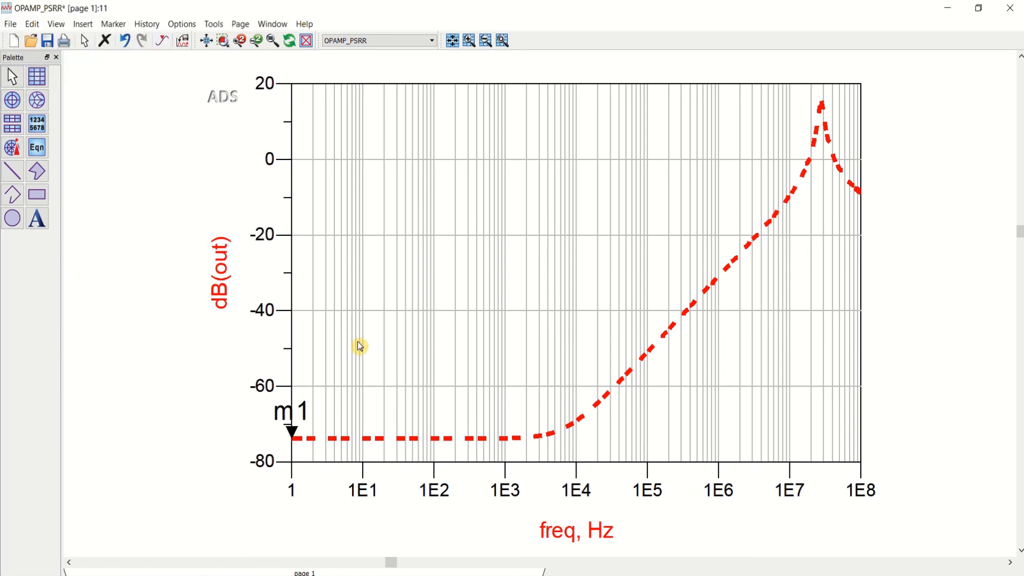
click(207, 42)
drag(446, 78, 465, 93)
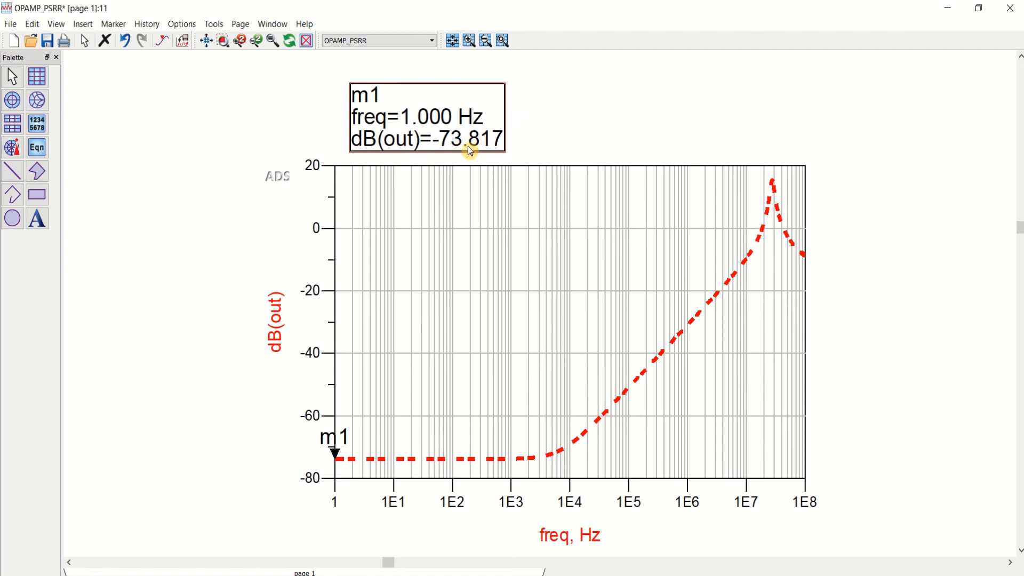
click(207, 41)
drag(481, 82, 498, 254)
click(208, 42)
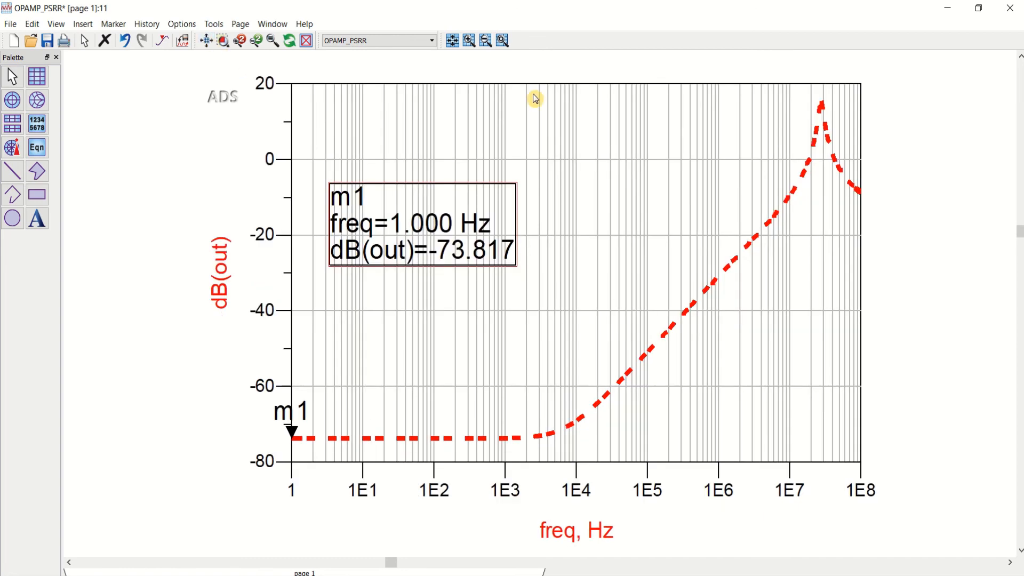
Step: Recolour the dB(out) trace blue and set its line thickness to 1.5 points
double_click(820, 137)
click(556, 246)
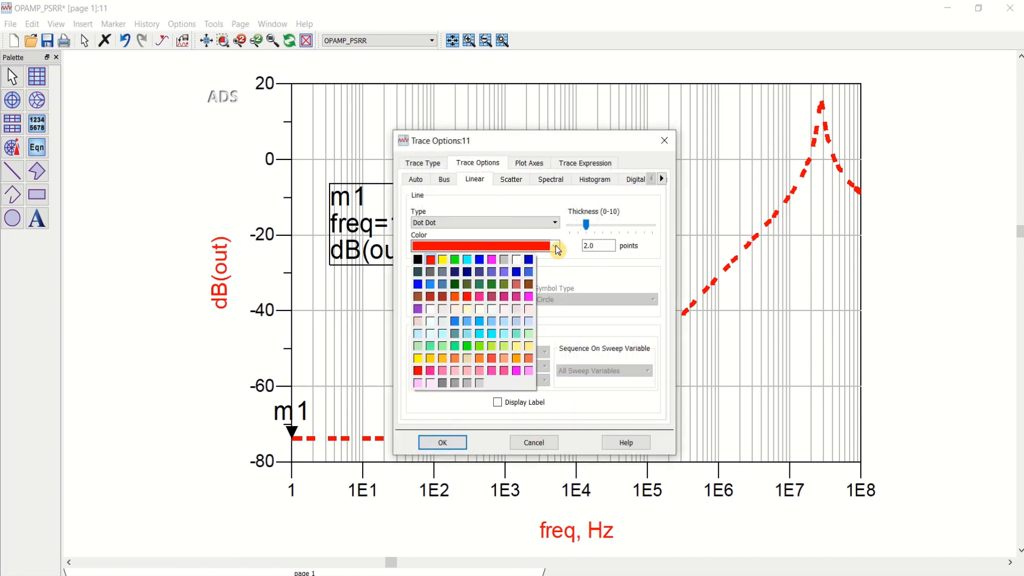
click(481, 260)
click(448, 443)
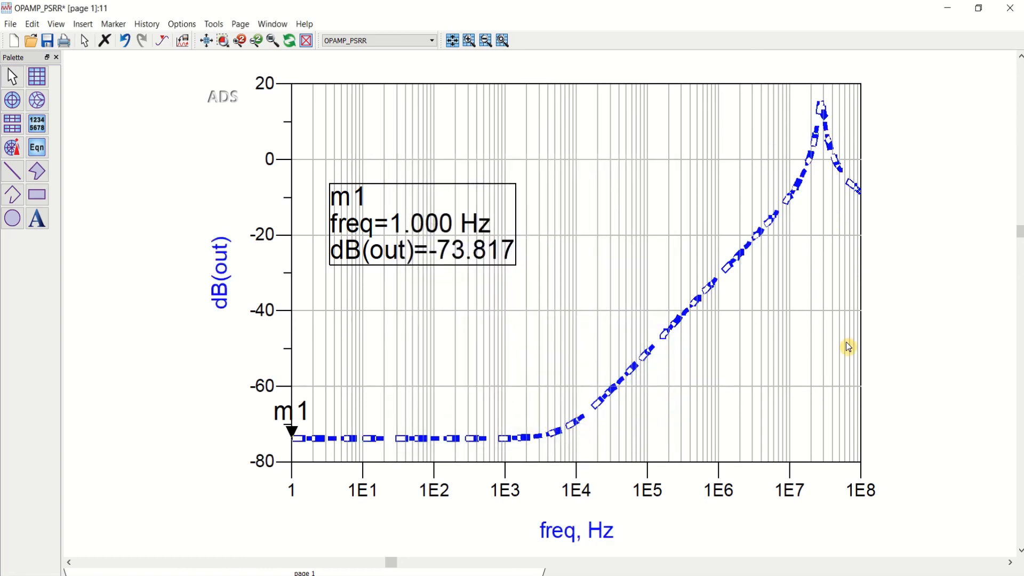
double_click(793, 198)
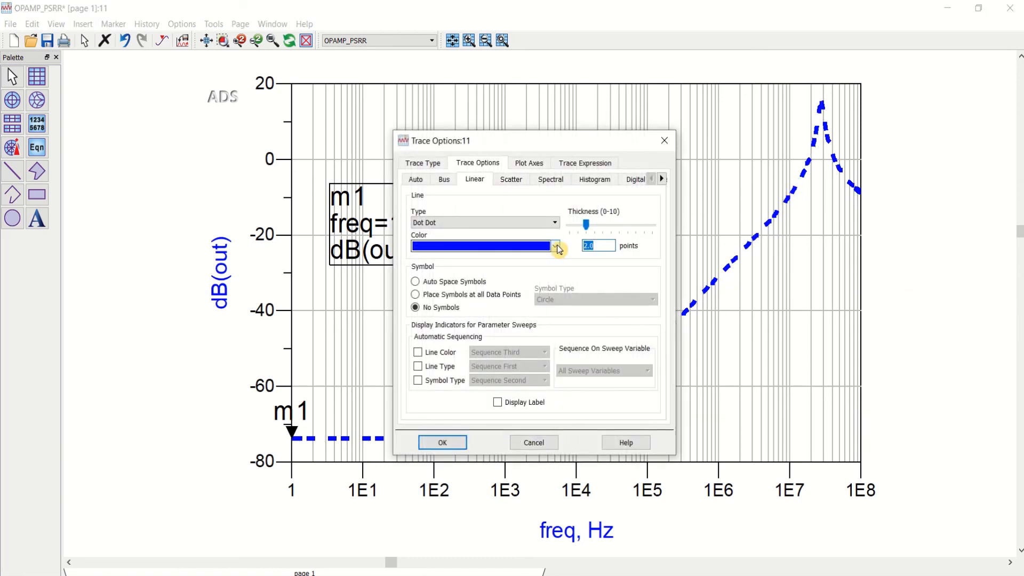
text(1.5)
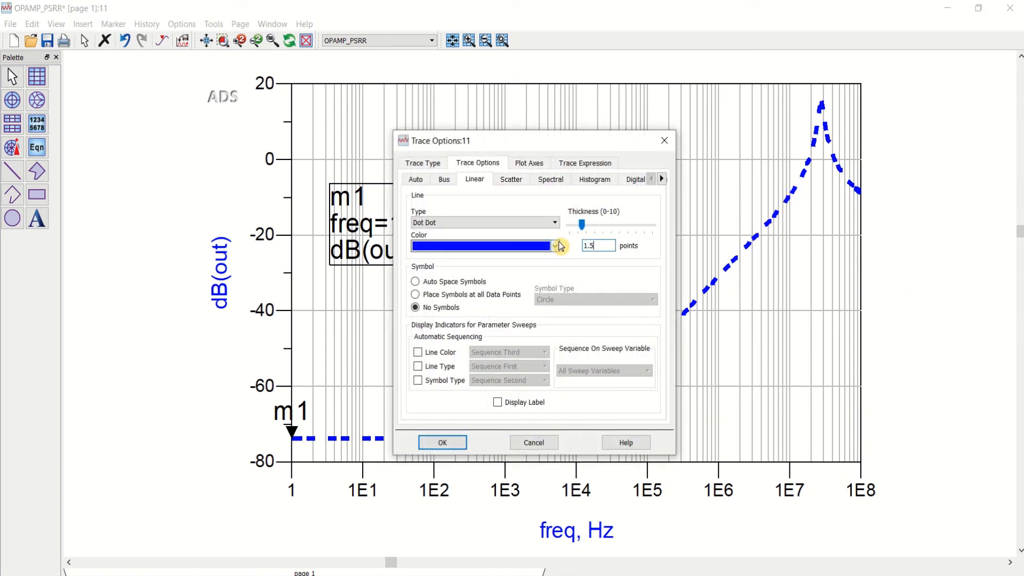
click(442, 442)
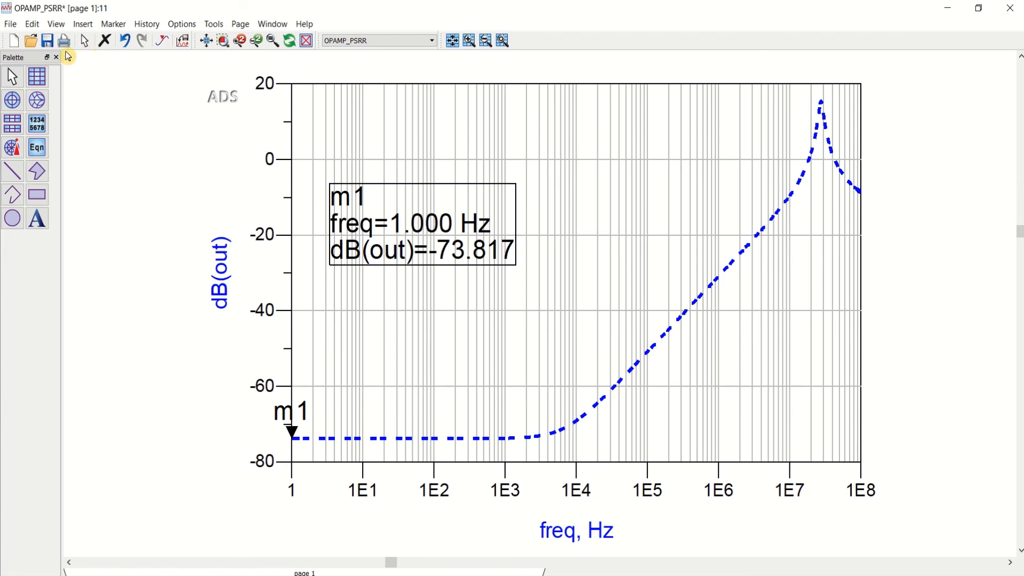
Step: Save the OPAMP_PSRR data display, and close it together with the simulation status window
click(48, 46)
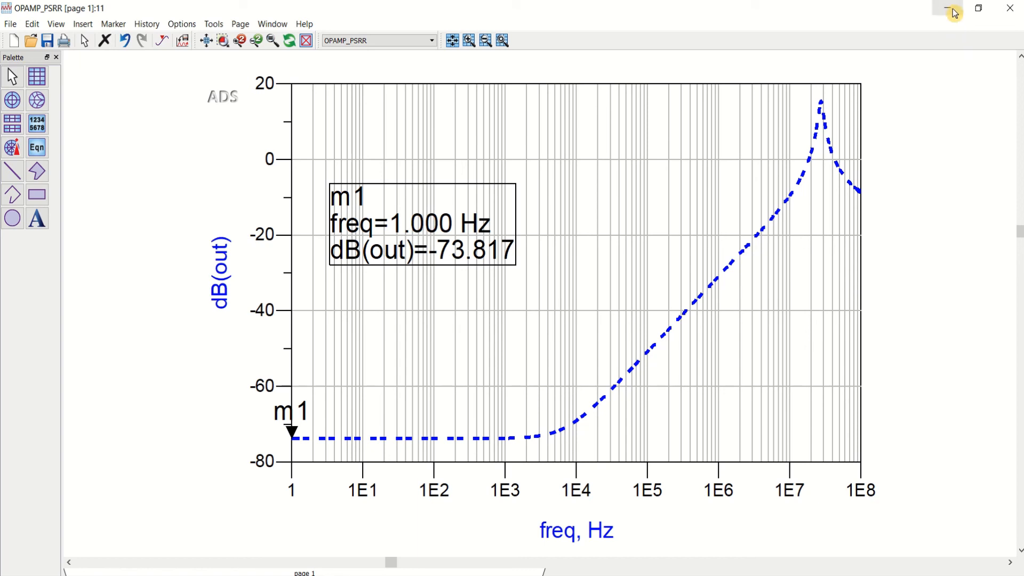
click(1011, 12)
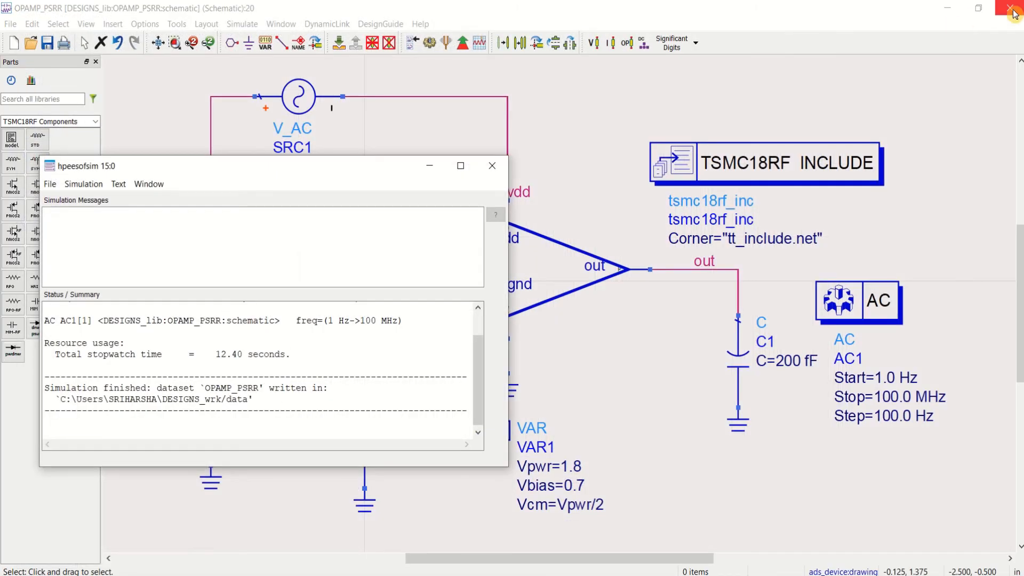
click(497, 166)
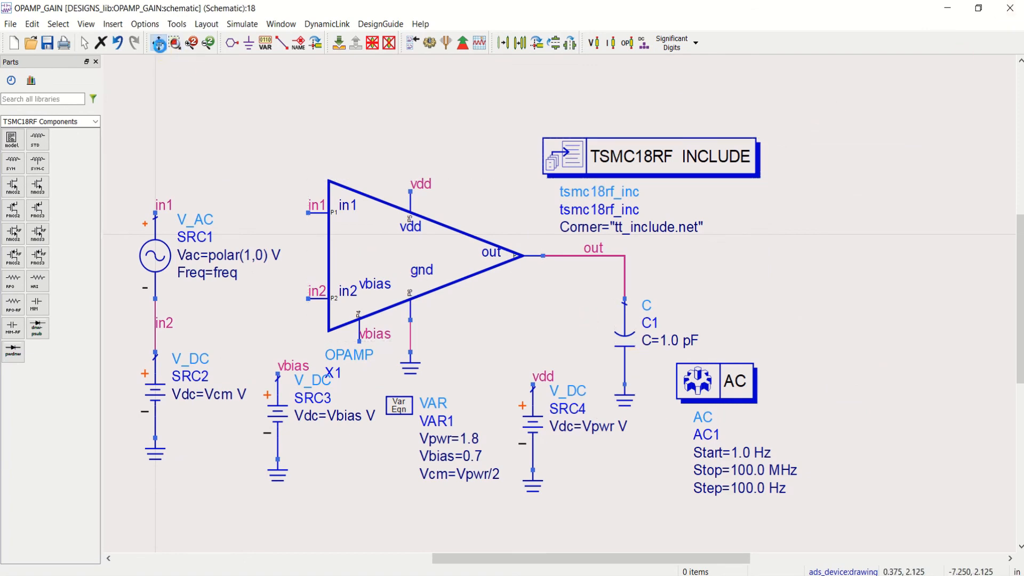
Step: Set load capacitor C1 to 200 fF in the OPAMP_GAIN schematic, save it and run the simulation
click(158, 43)
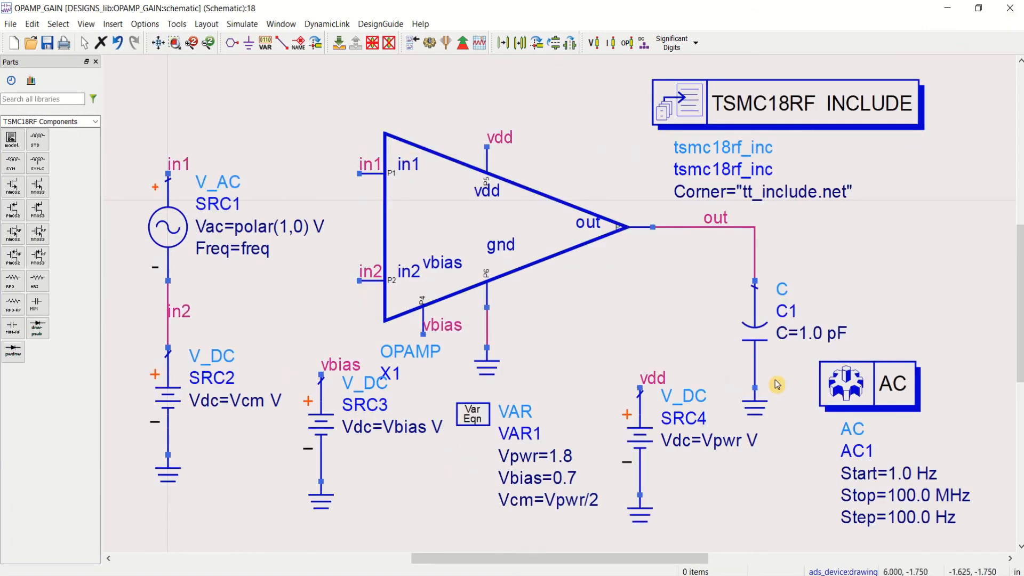
double_click(811, 336)
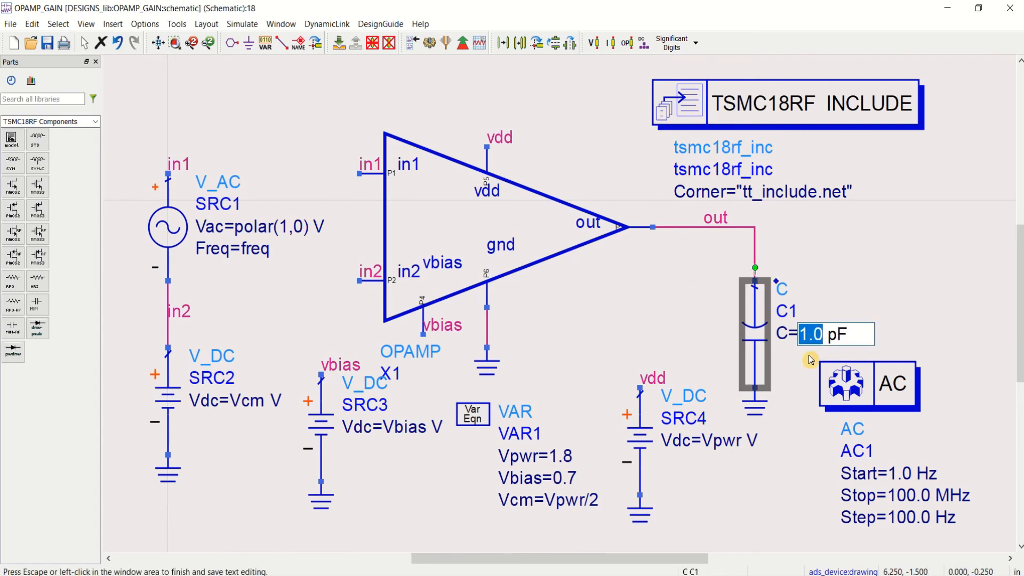
text(200 )
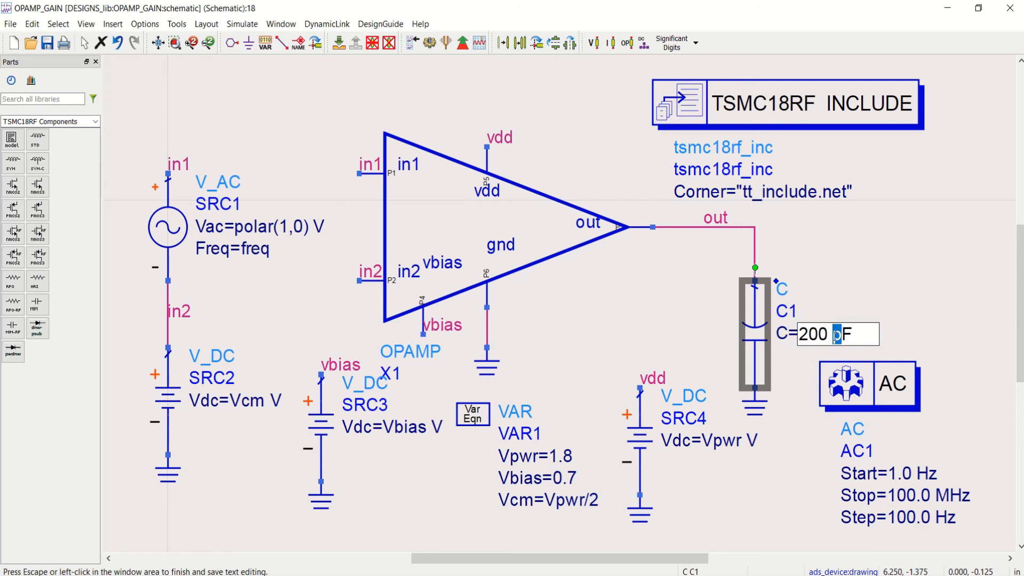
text(f)
key(Escape)
click(46, 47)
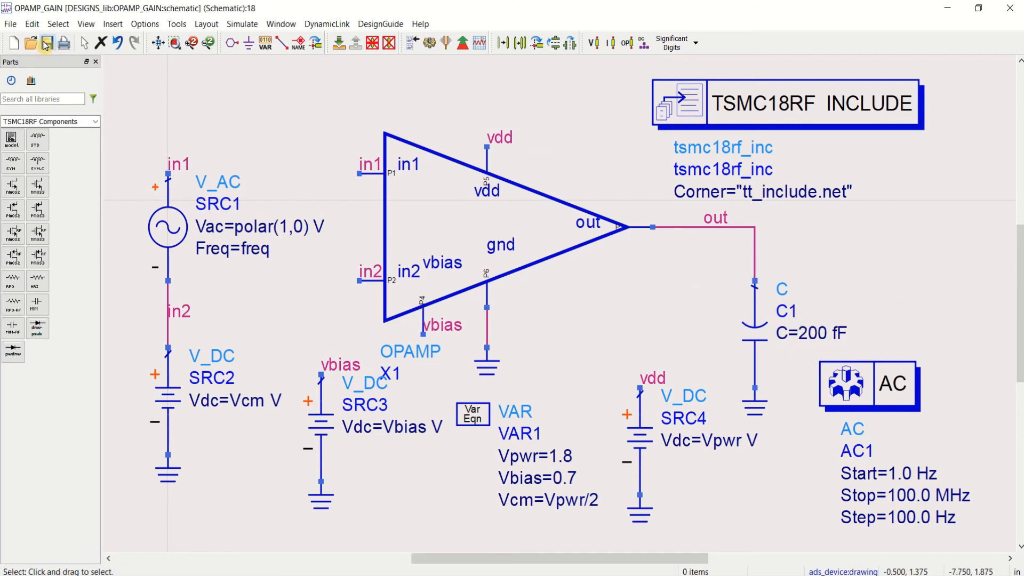
click(429, 42)
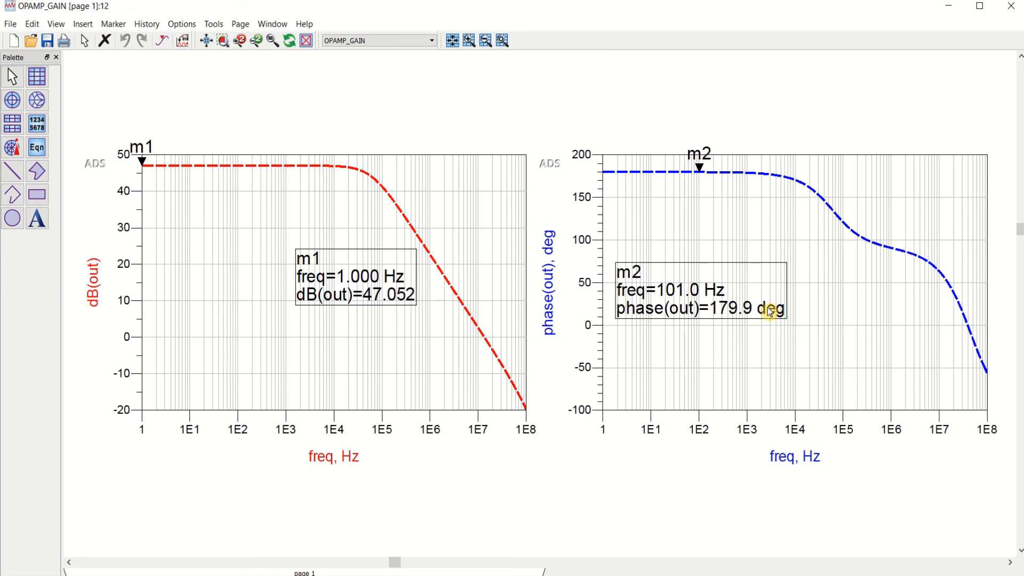
Step: Examine the OPAMP_GAIN gain and phase plots, and close the data display and simulation status windows
click(209, 46)
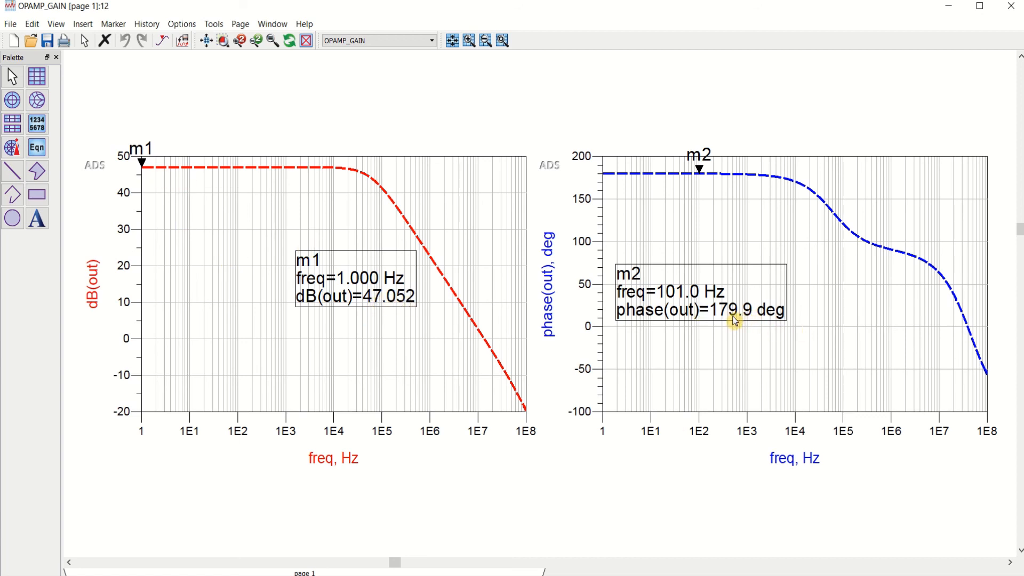
click(1011, 6)
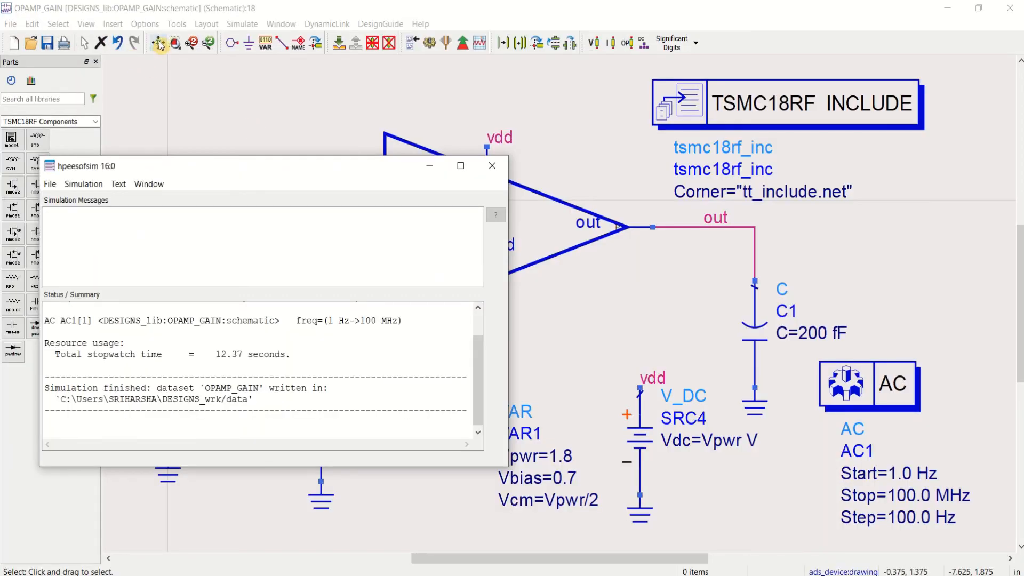
click(492, 169)
Step: Push into the OPAMP subcircuit of X1 and open the length of PMOS transistor X6 for editing
click(525, 233)
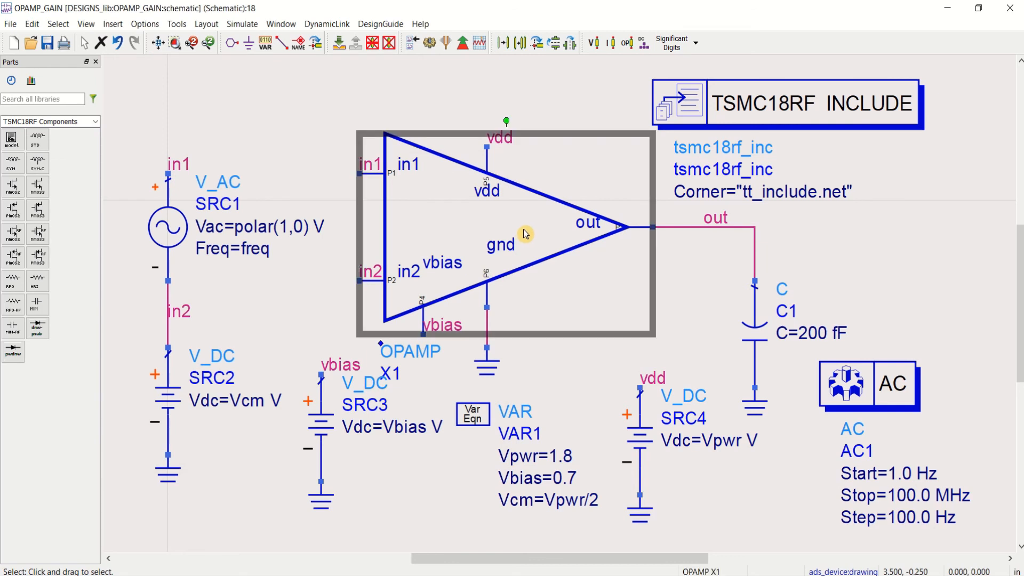
click(339, 47)
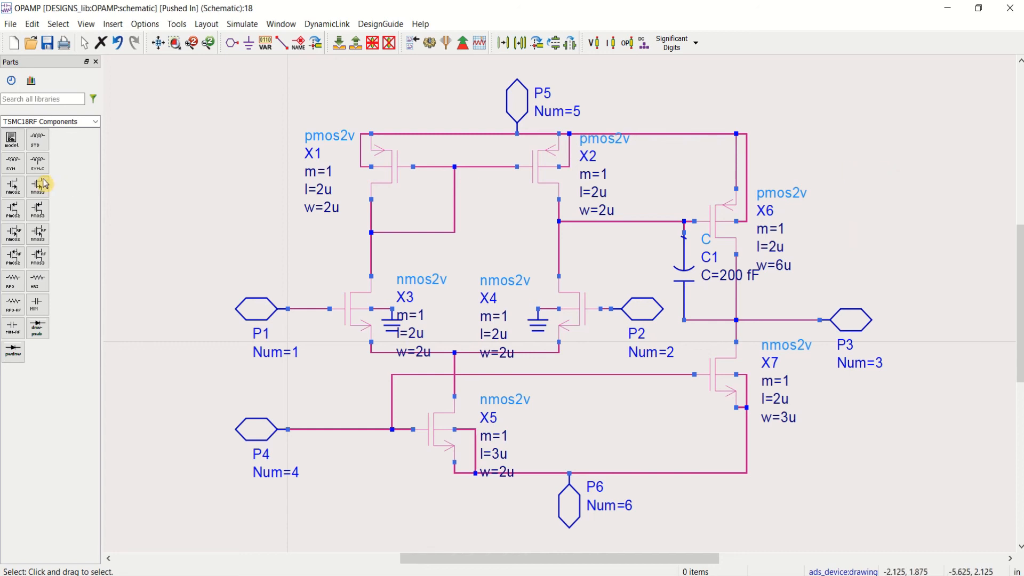
click(382, 160)
click(569, 313)
click(776, 247)
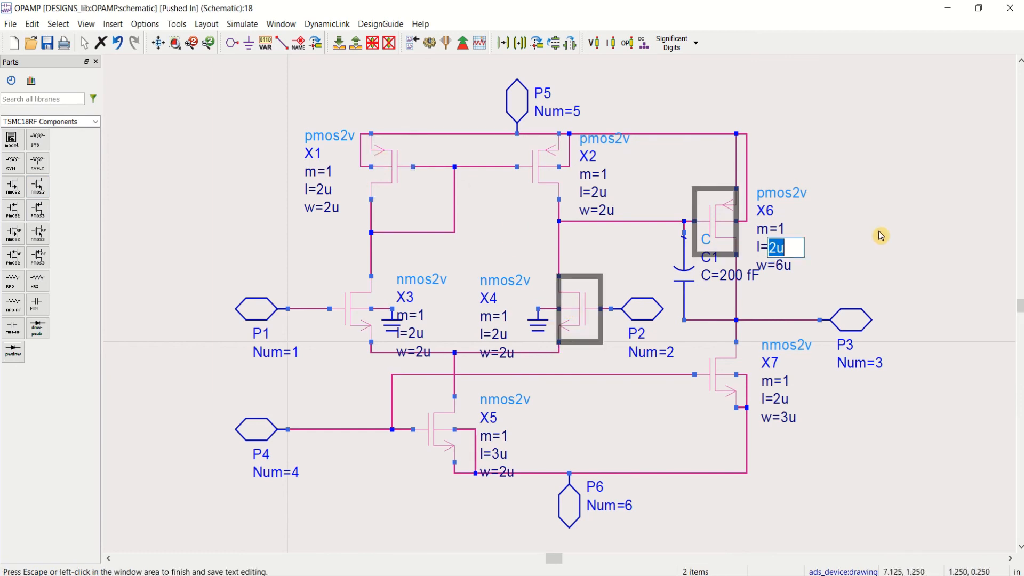